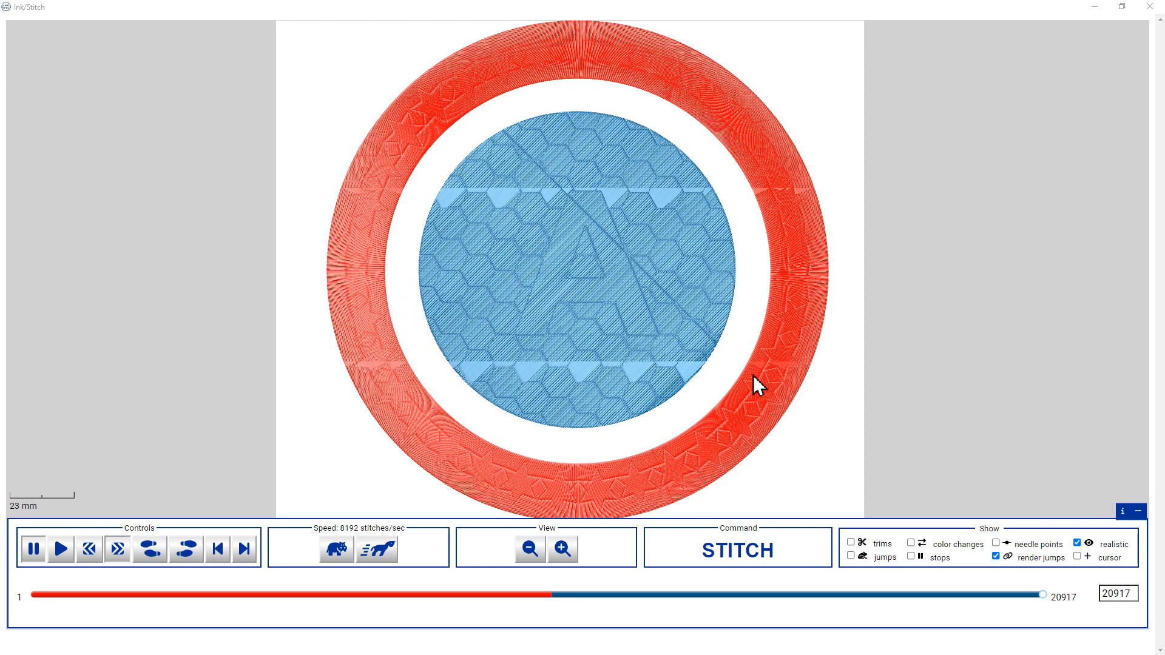
Examine the stitch texture of the ring and hexagon fill up close in the simulator, and close the preview
scroll(580, 429, "up", 5)
scroll(444, 360, "up", 10)
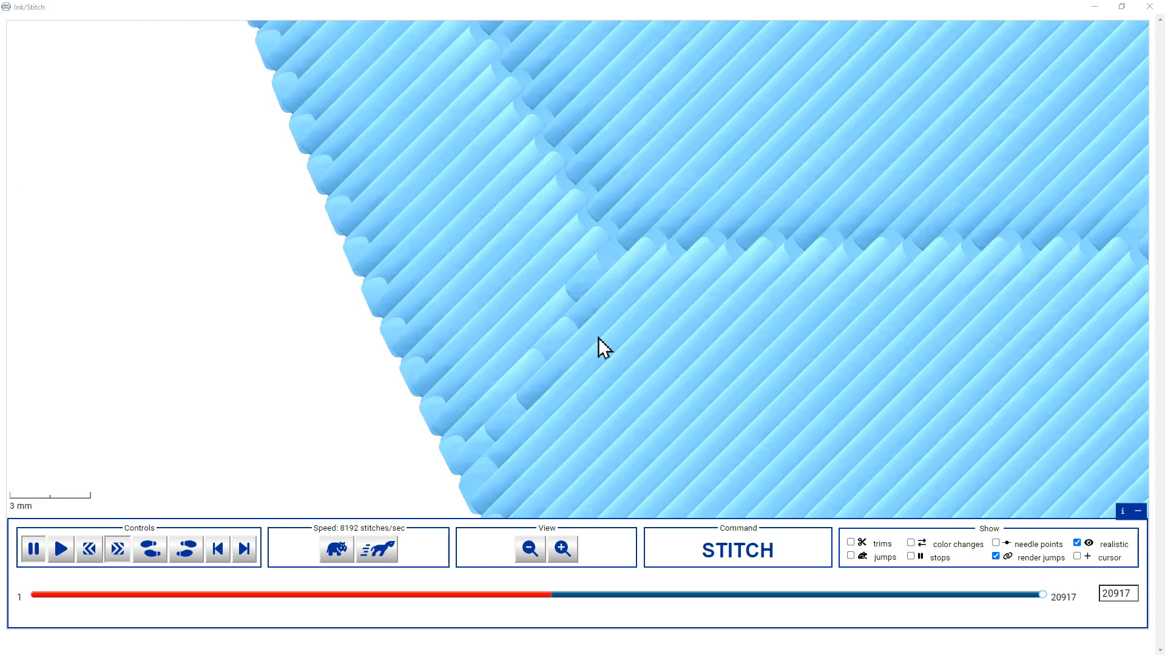
scroll(598, 337, "down", 4)
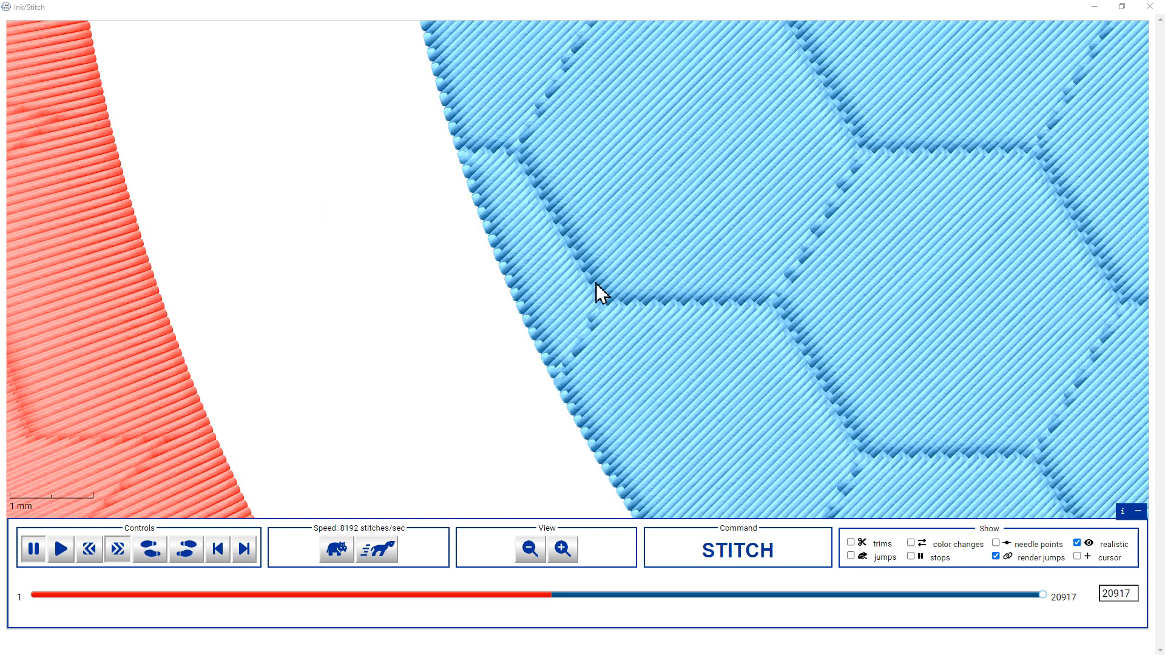
scroll(528, 164, "down", 4)
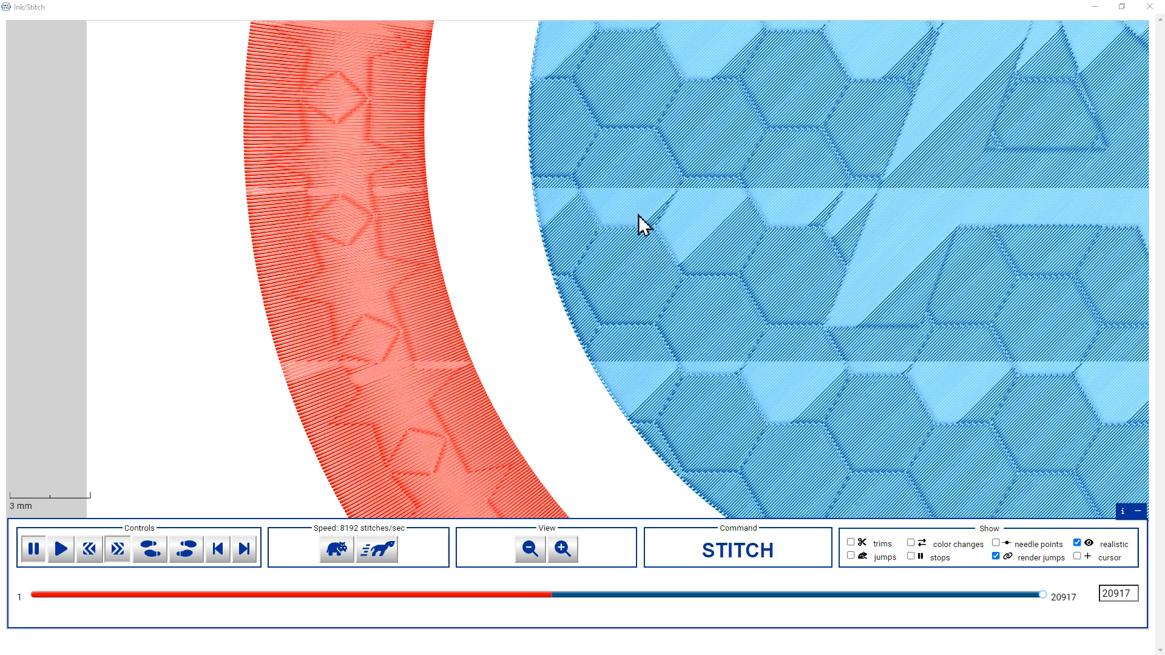
left_click(1152, 9)
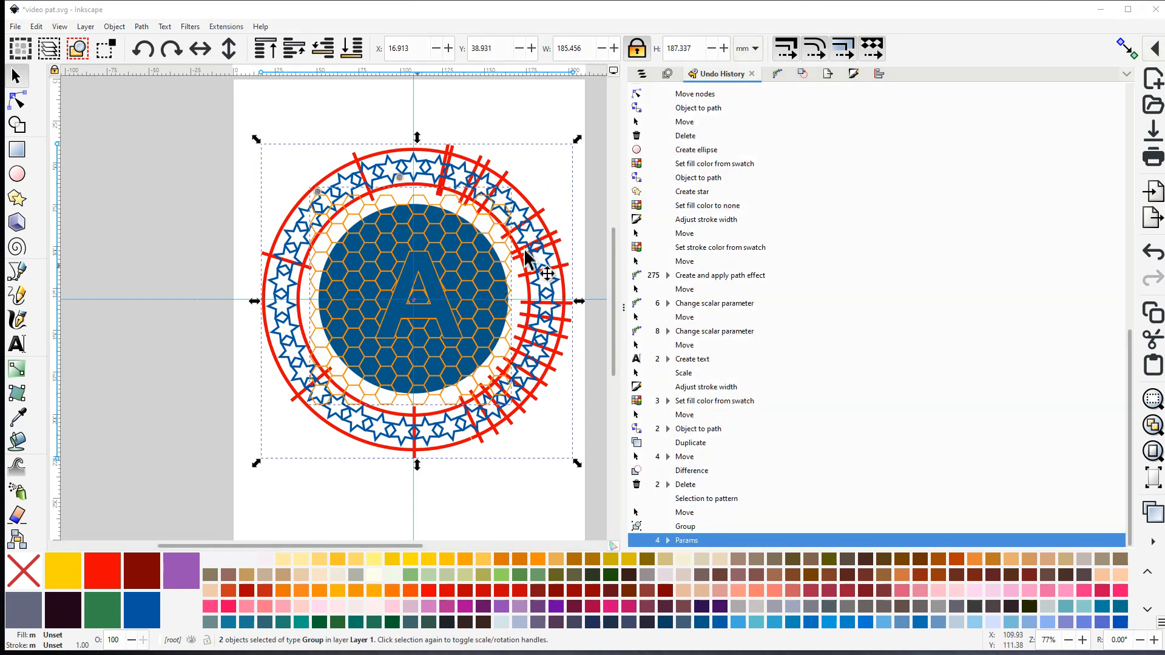
Show the document's layers and objects, and delete both groups that make up the patterned emblem
left_click(642, 73)
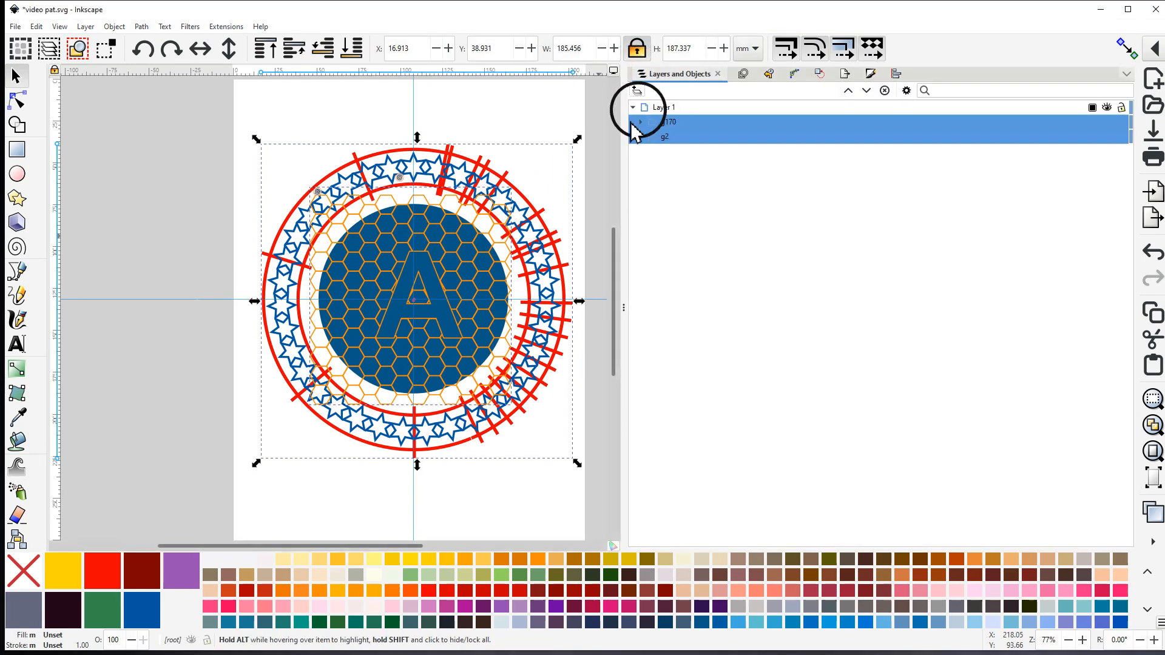
left_click(400, 310)
left_click_drag(400, 309, 312, 293)
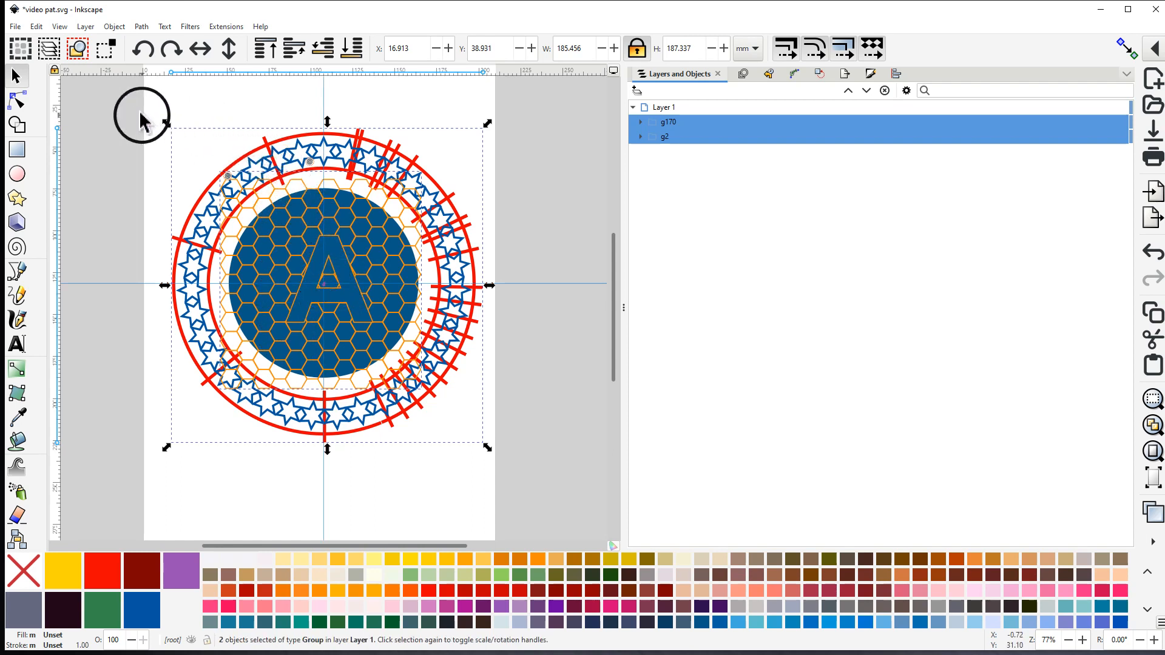
left_click_drag(120, 103, 513, 482)
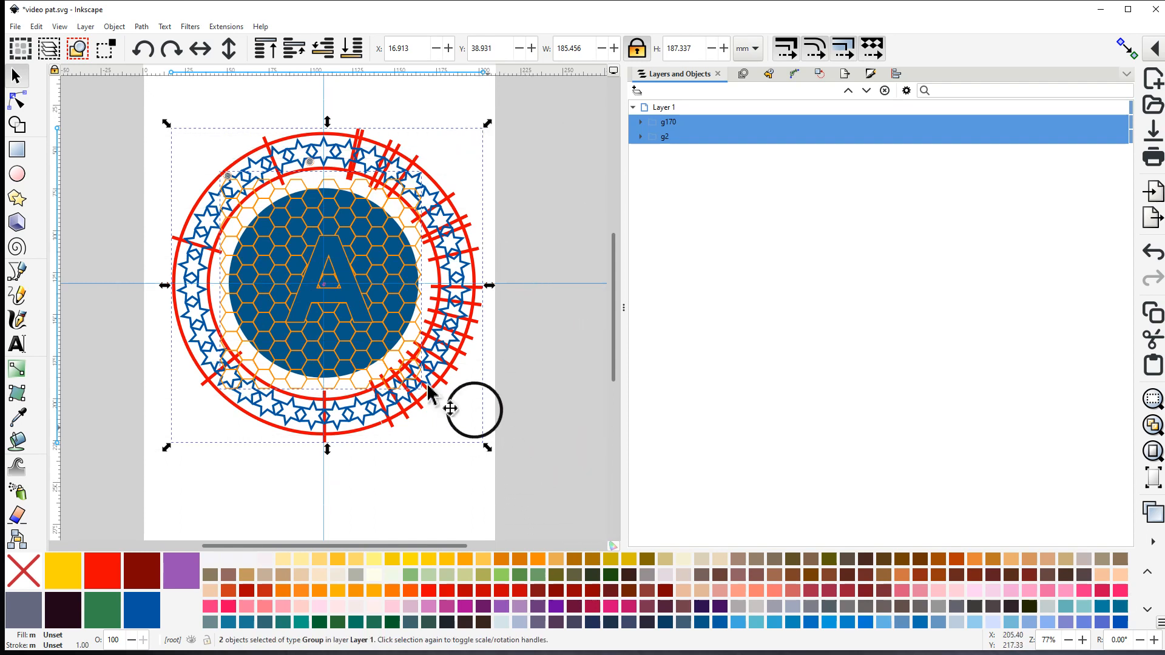
right_click(380, 349)
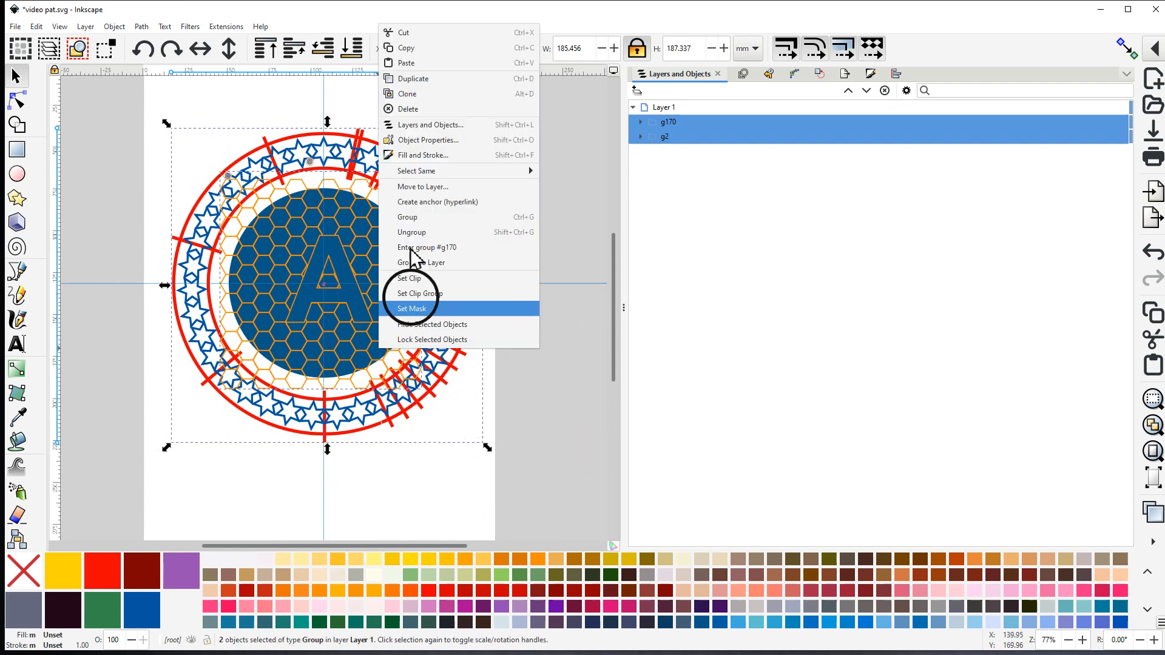
left_click(406, 109)
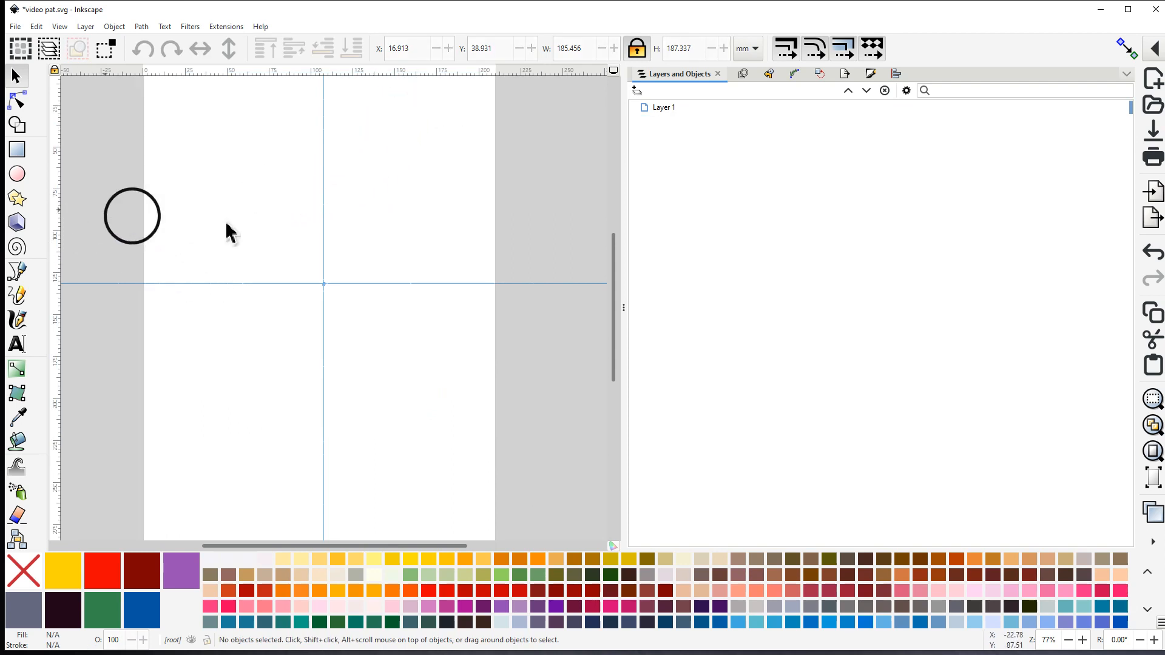
Remove the vertical and horizontal guides from the page
left_click_drag(324, 213, 13, 161)
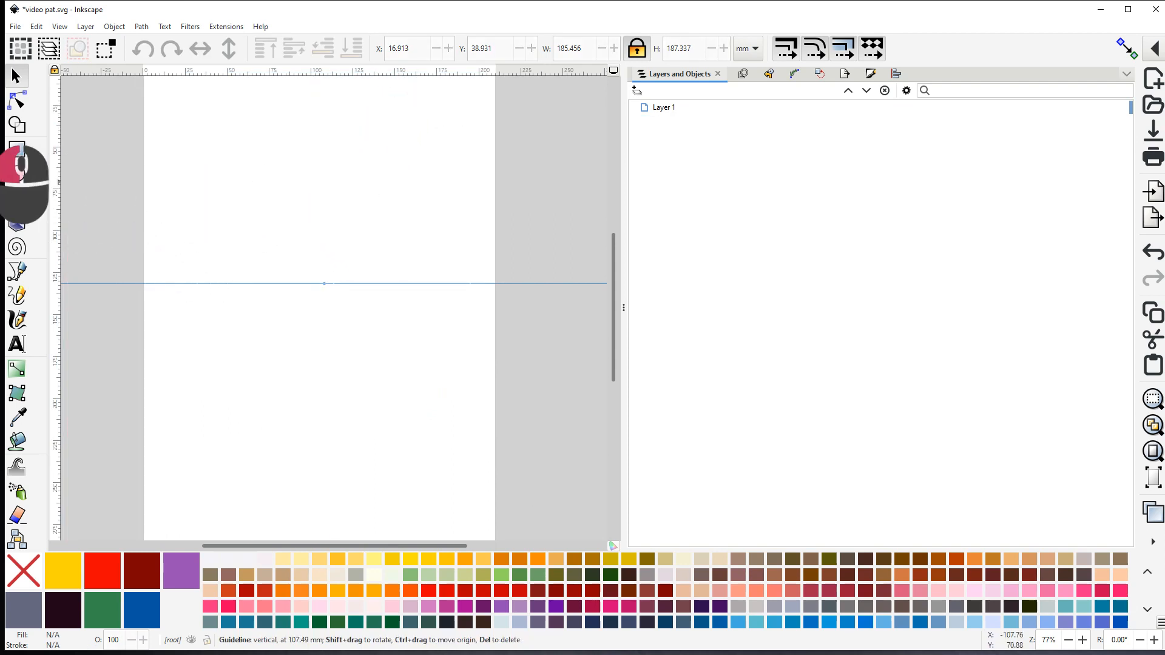
left_click_drag(316, 283, 367, 47)
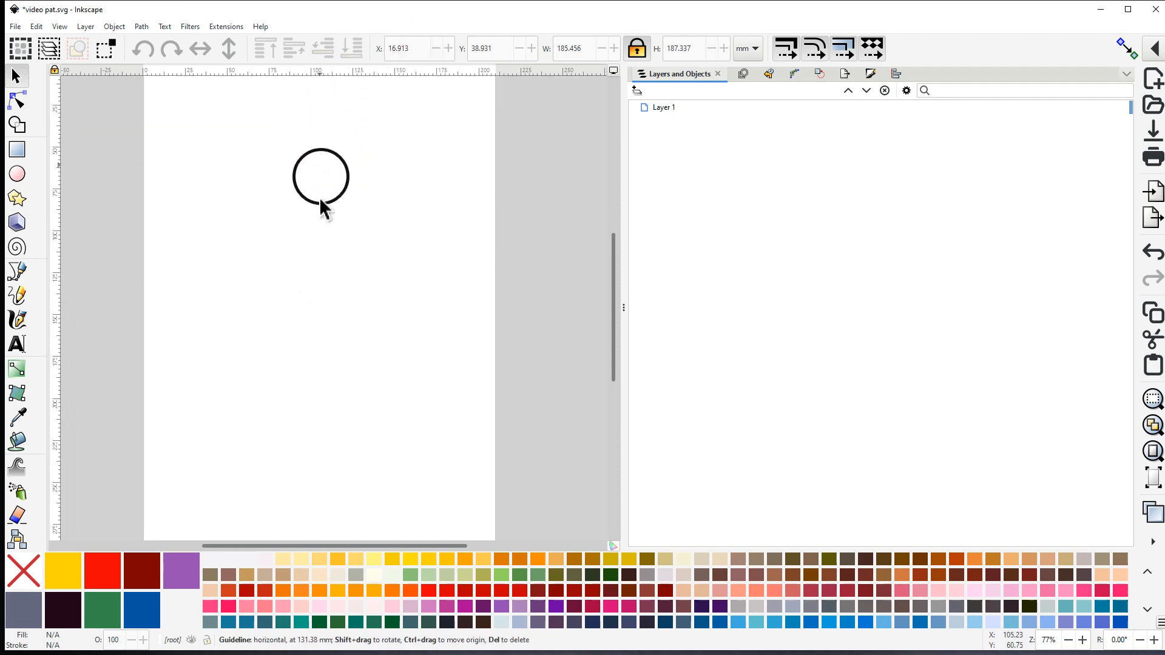
scroll(313, 387, "left", 5)
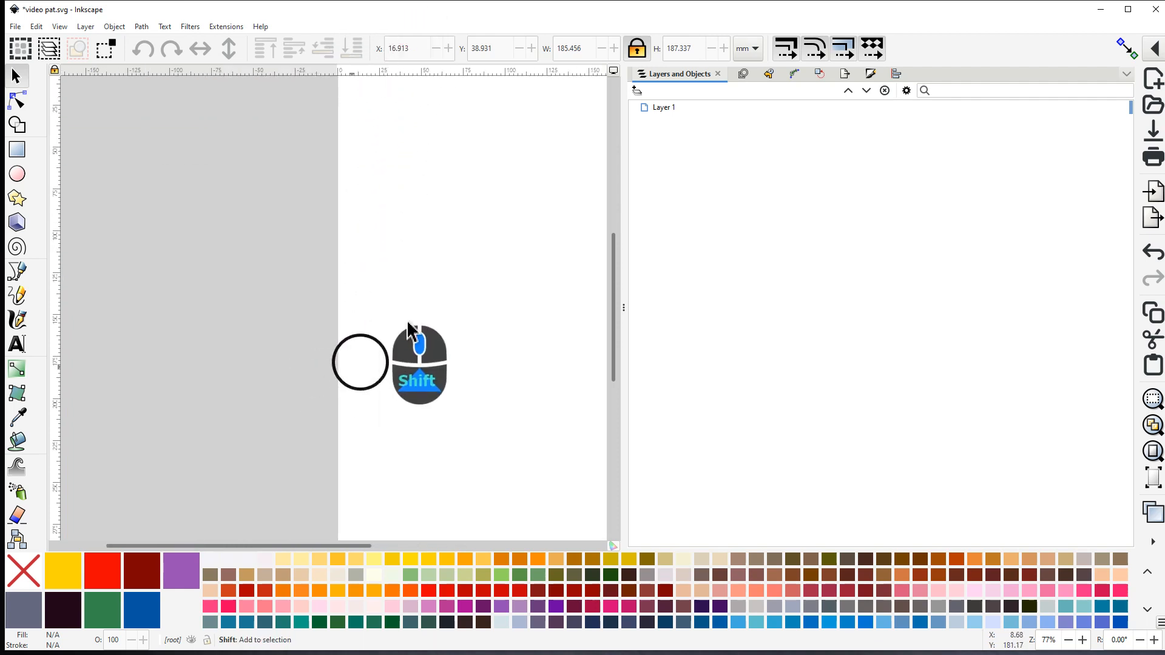
scroll(468, 313, "right", 4)
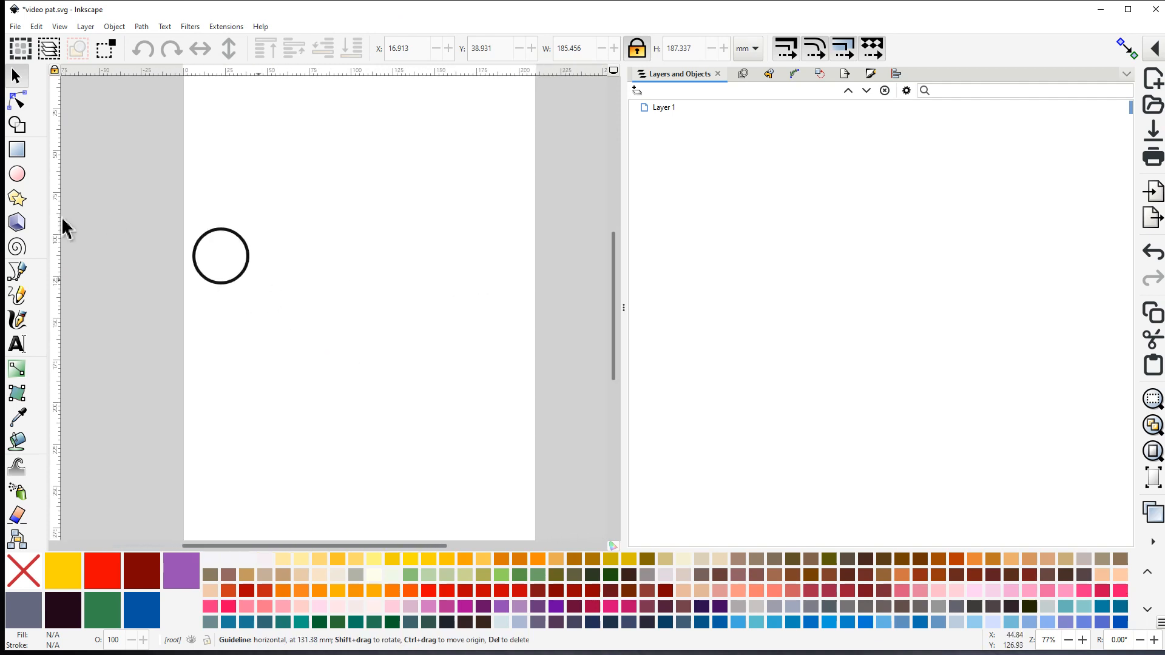
Draw a circle with a radius of about 43 mm near the page's middle and convert it to a path
left_click(17, 174)
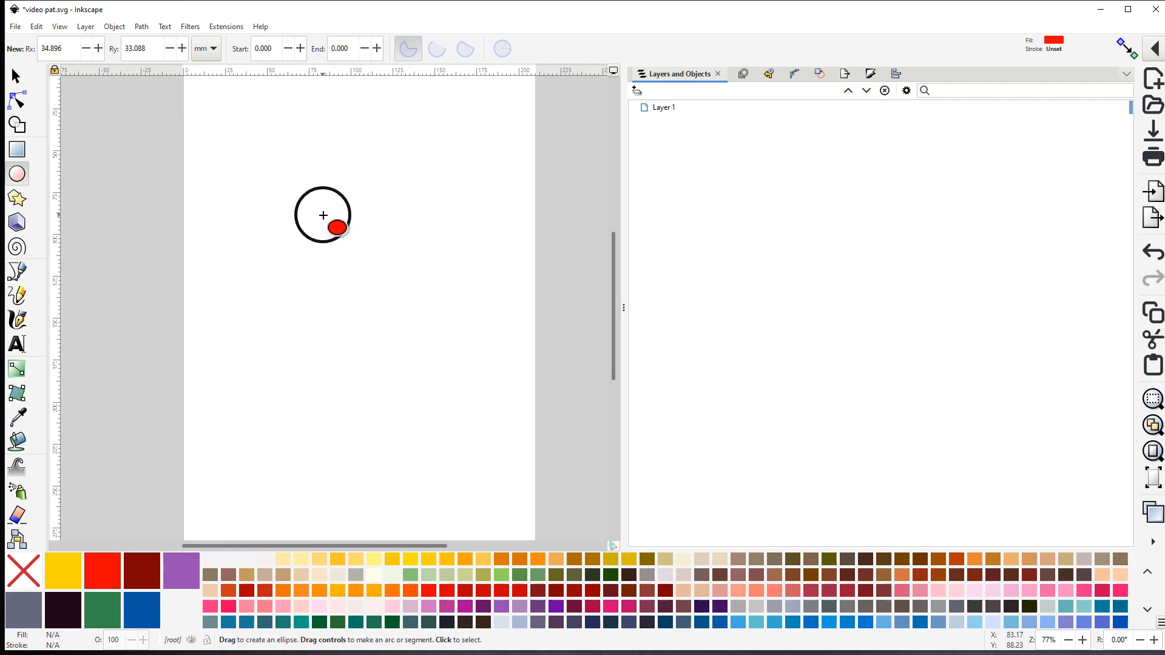
left_click_drag(346, 281, 400, 346)
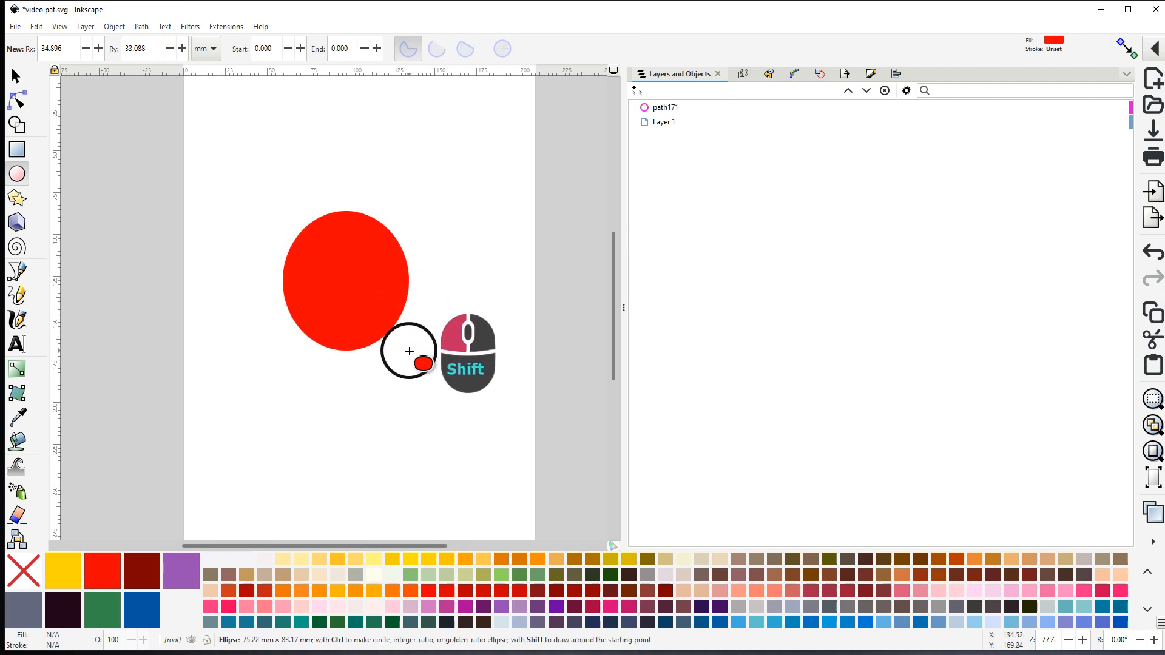
mouse_move(409, 351)
left_mouse_down()
mouse_move(435, 371)
mouse_move(419, 343)
mouse_move(447, 380)
mouse_move(429, 354)
left_mouse_up()
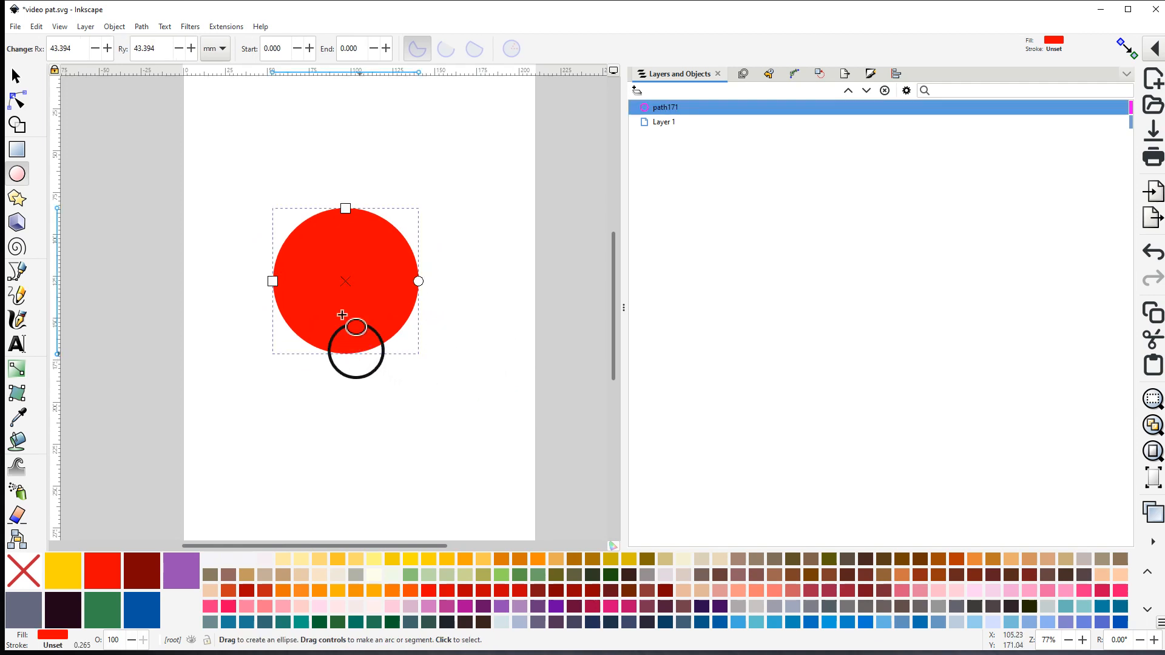
left_click(141, 26)
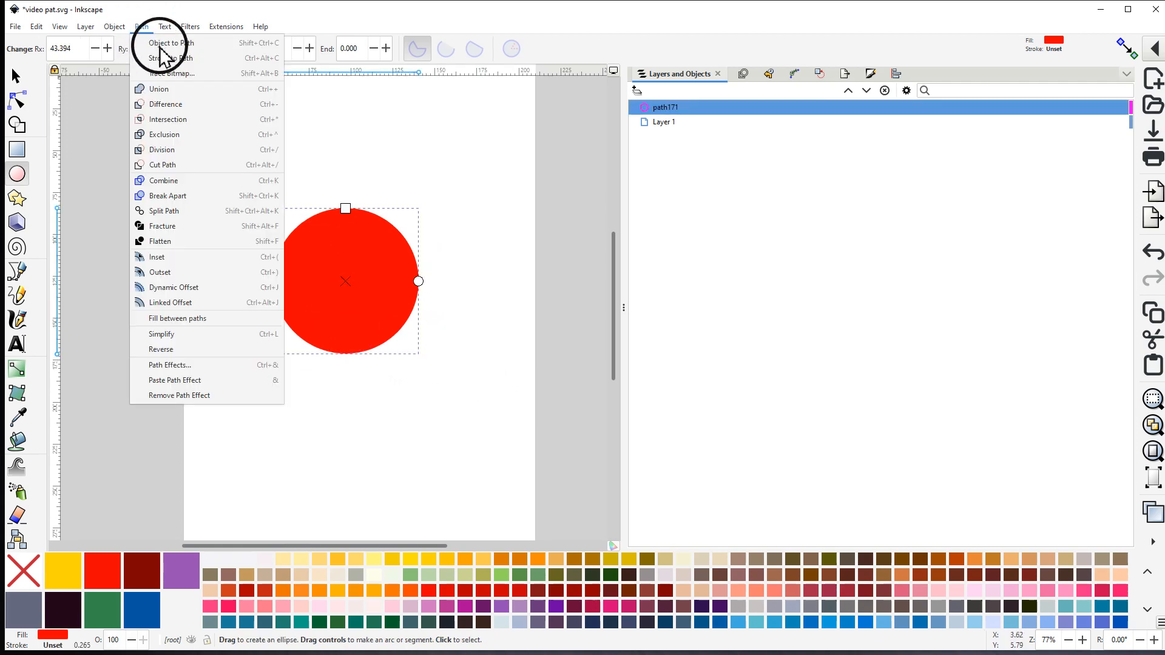
left_click(161, 45)
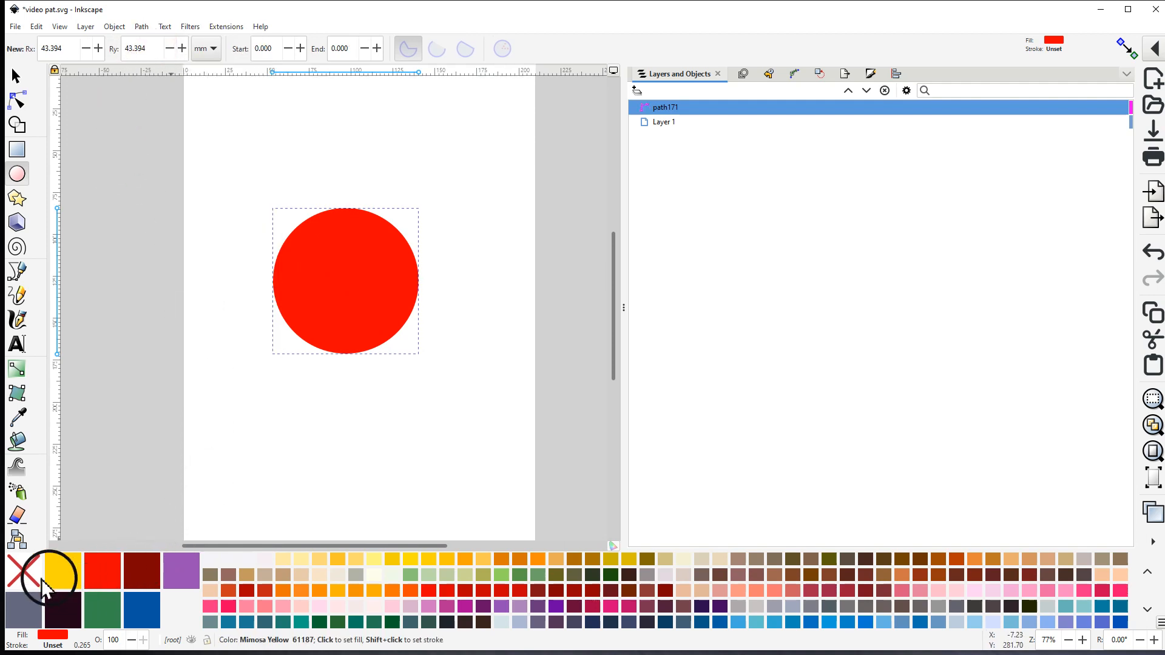
Remove the circle's fill and give it a Light Red stroke 8 mm wide
left_click(26, 576)
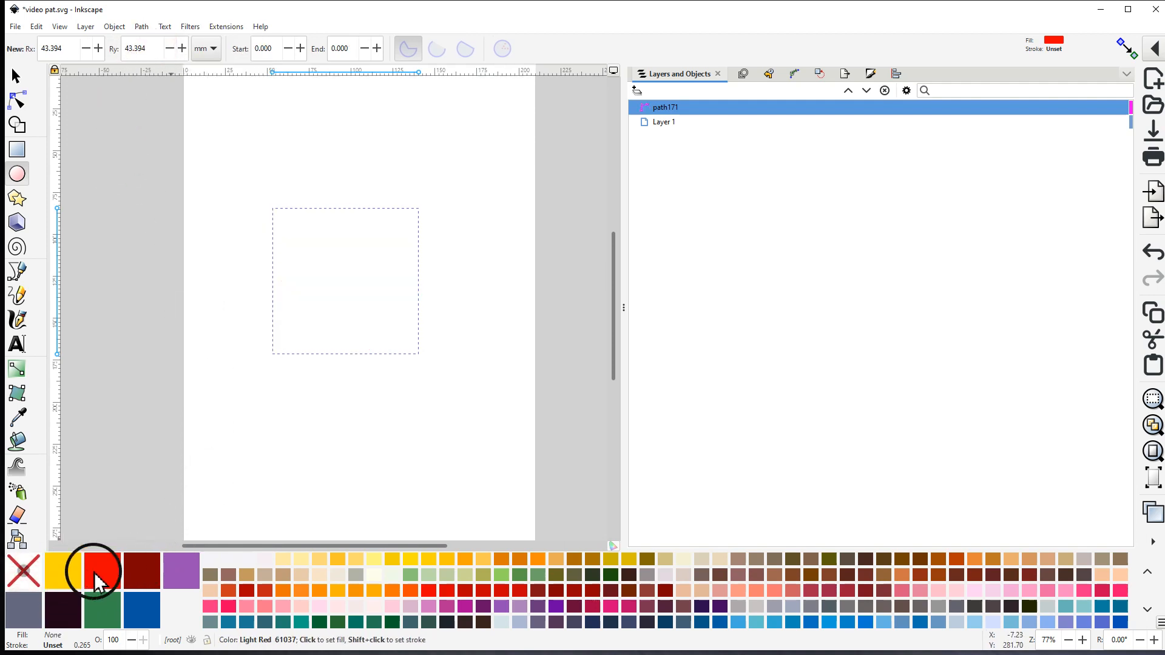
left_click(102, 568, "shift")
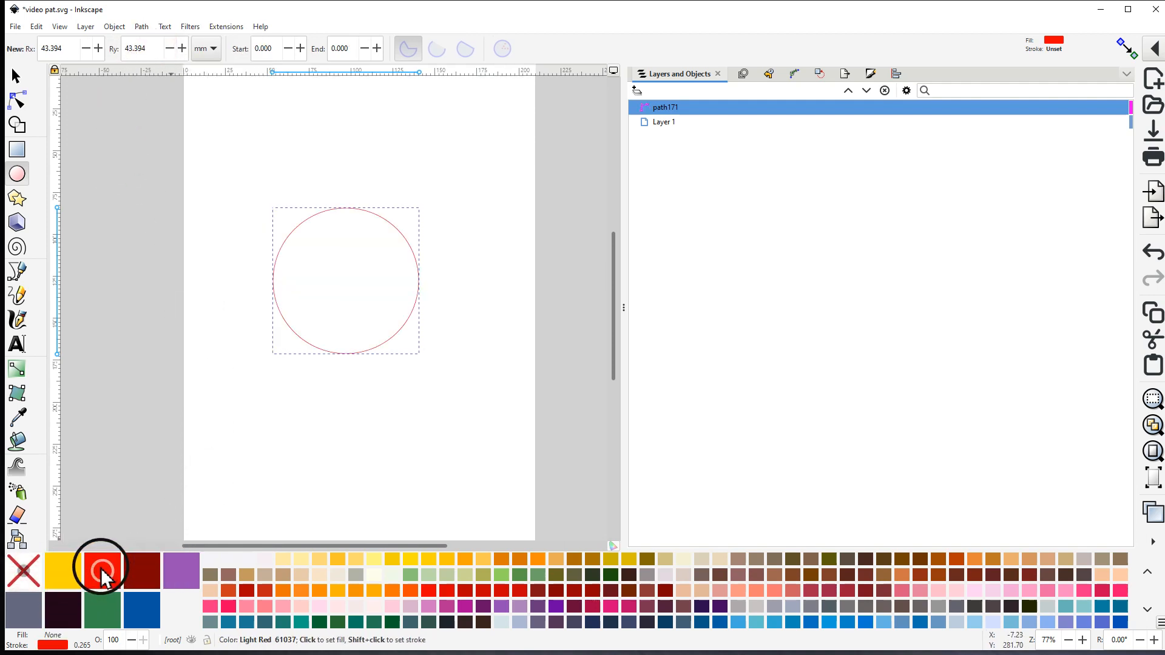
right_click(84, 646)
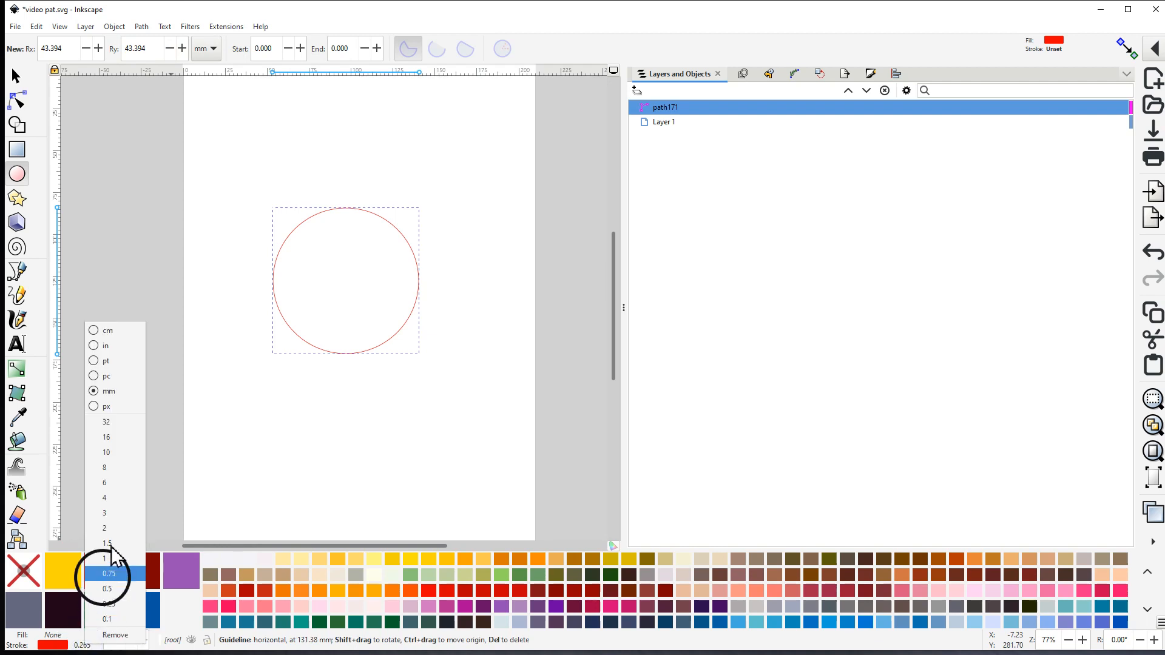
left_click(111, 484)
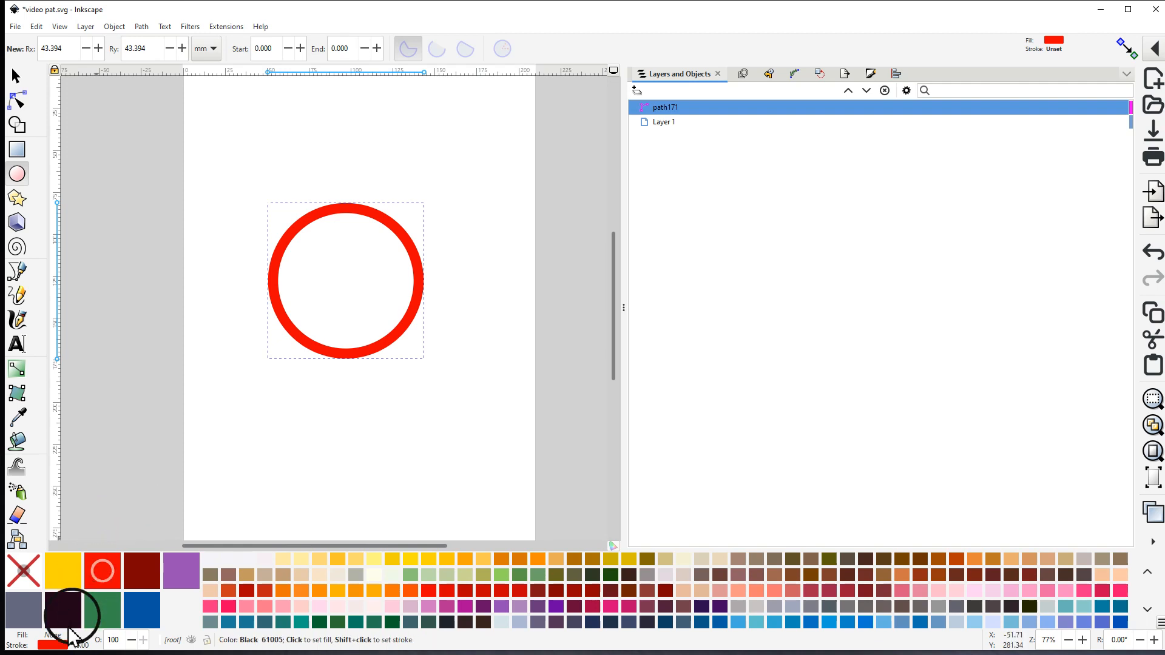
right_click(83, 647)
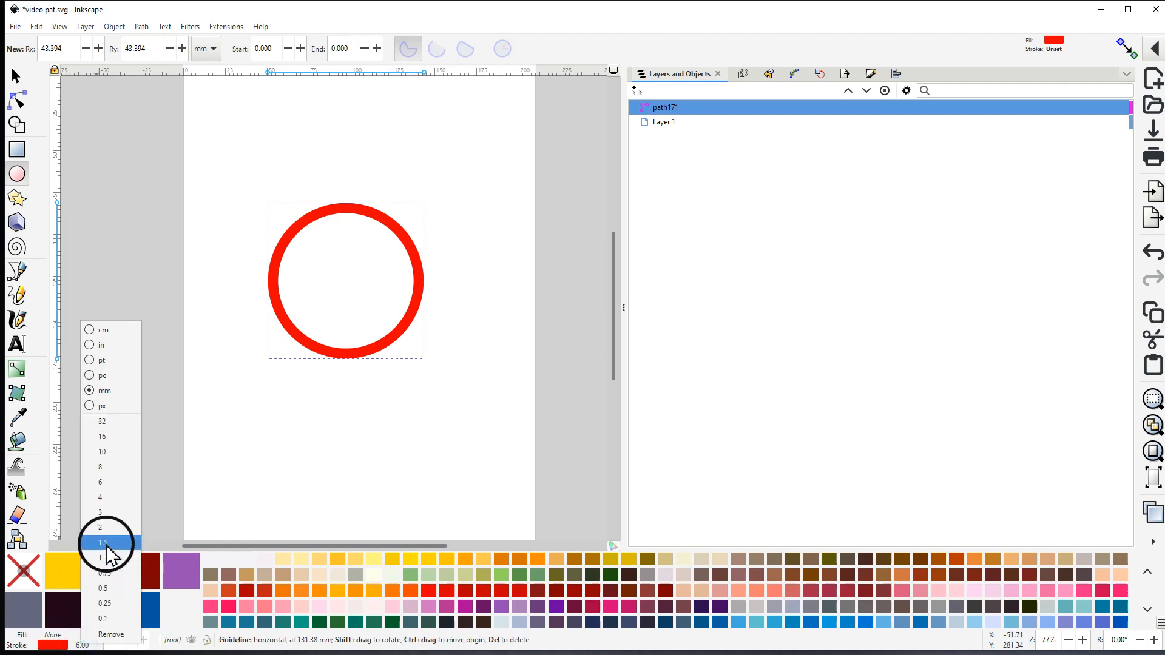
left_click(111, 468)
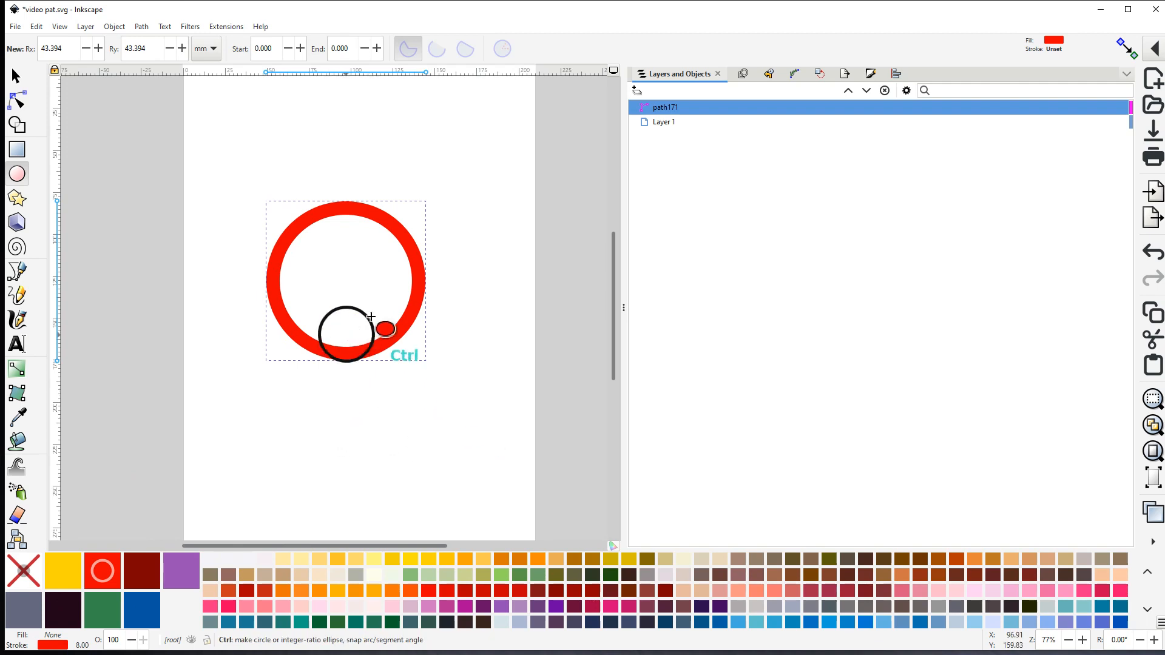
Convert the circle's stroke to satin columns with Ink/Stitch's Convert Line to Satin
scroll(366, 286, "up", 3)
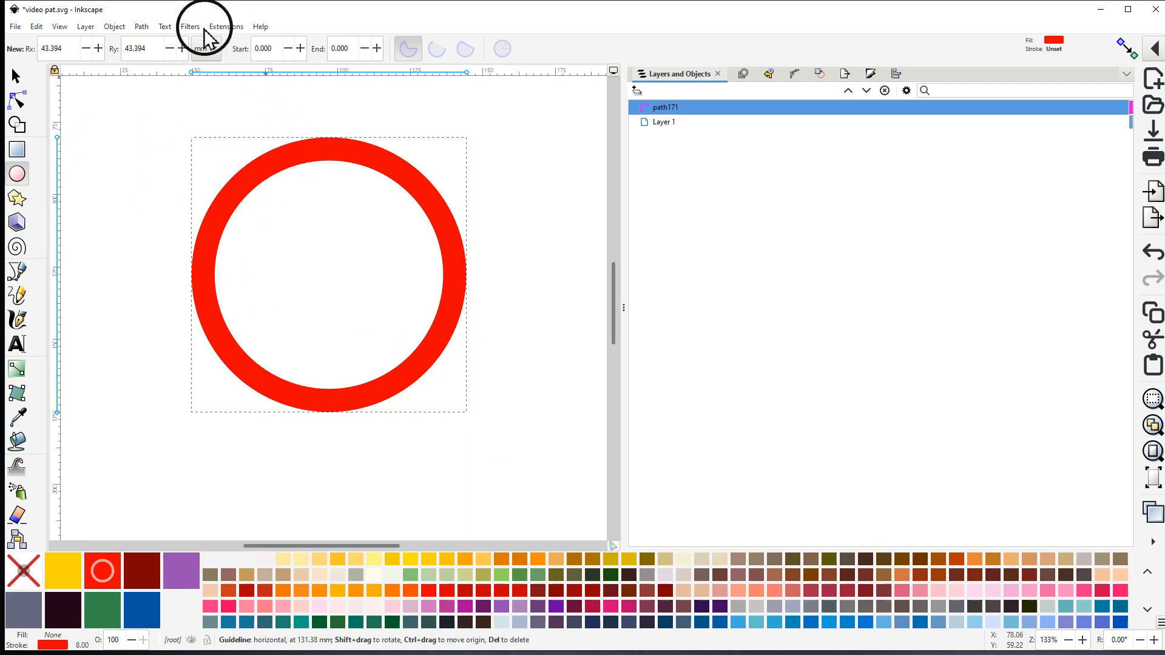
left_click(223, 27)
mouse_move(237, 210)
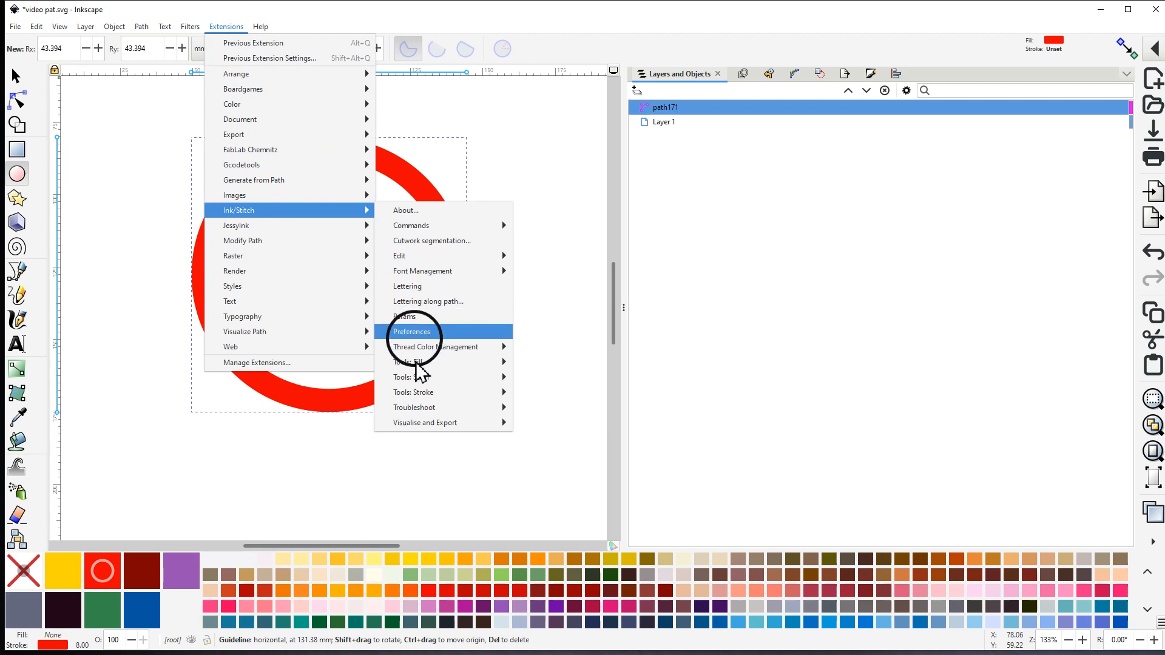
mouse_move(416, 377)
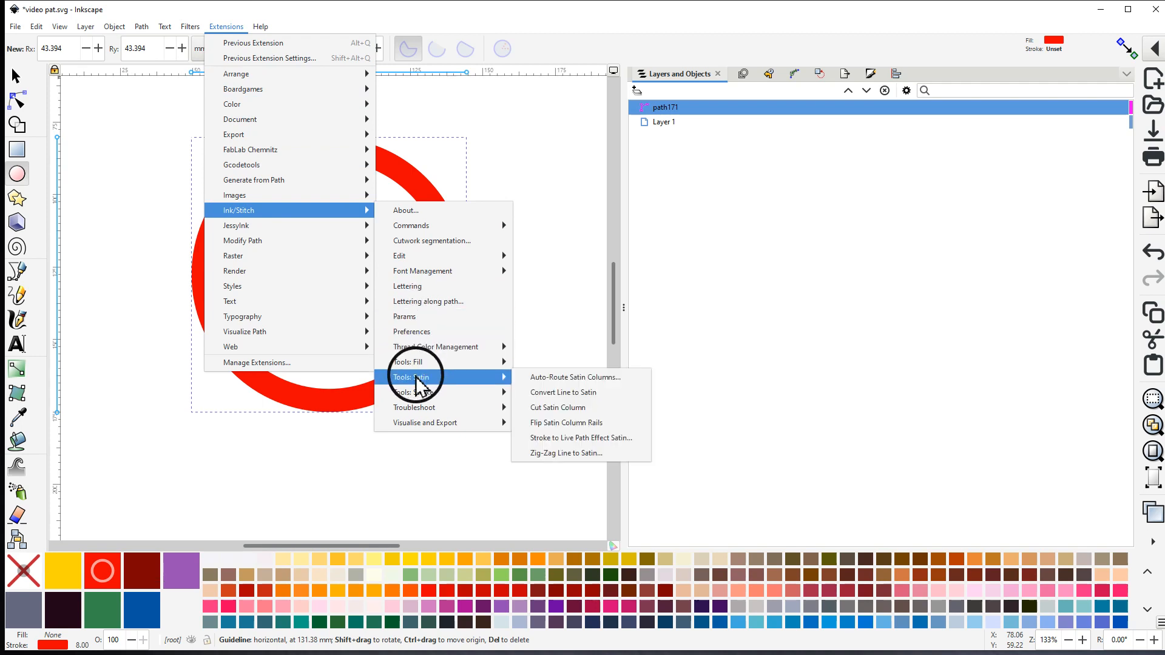
left_click(568, 393)
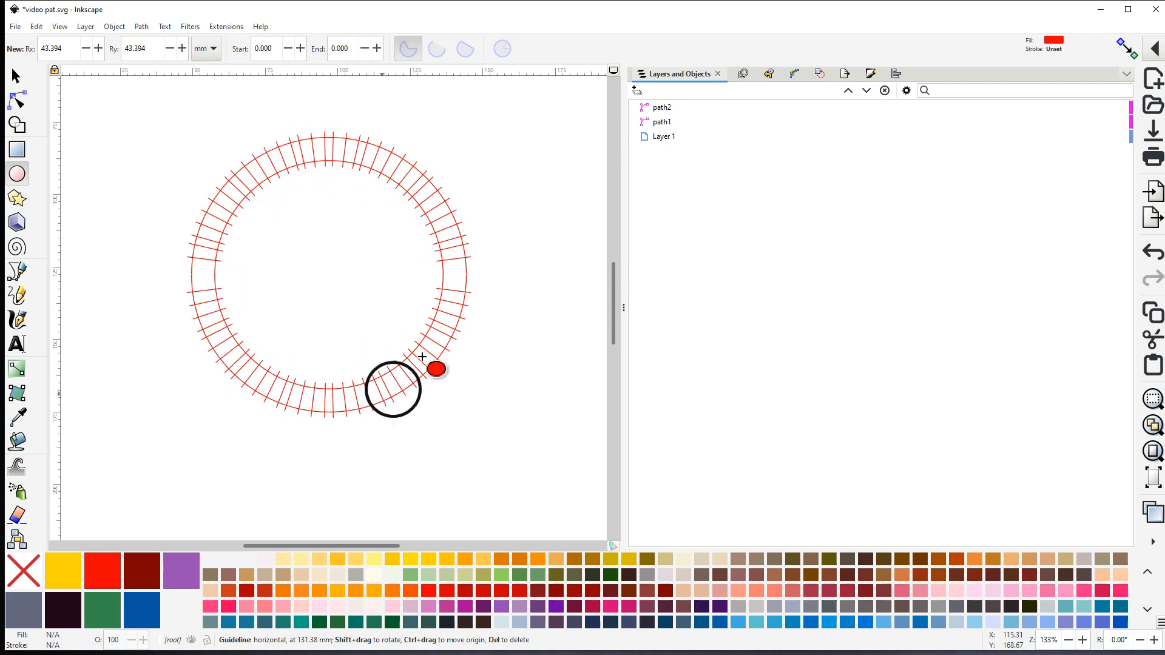
Select the lower half of the satin ring and change its stroke to purple
left_click(17, 80)
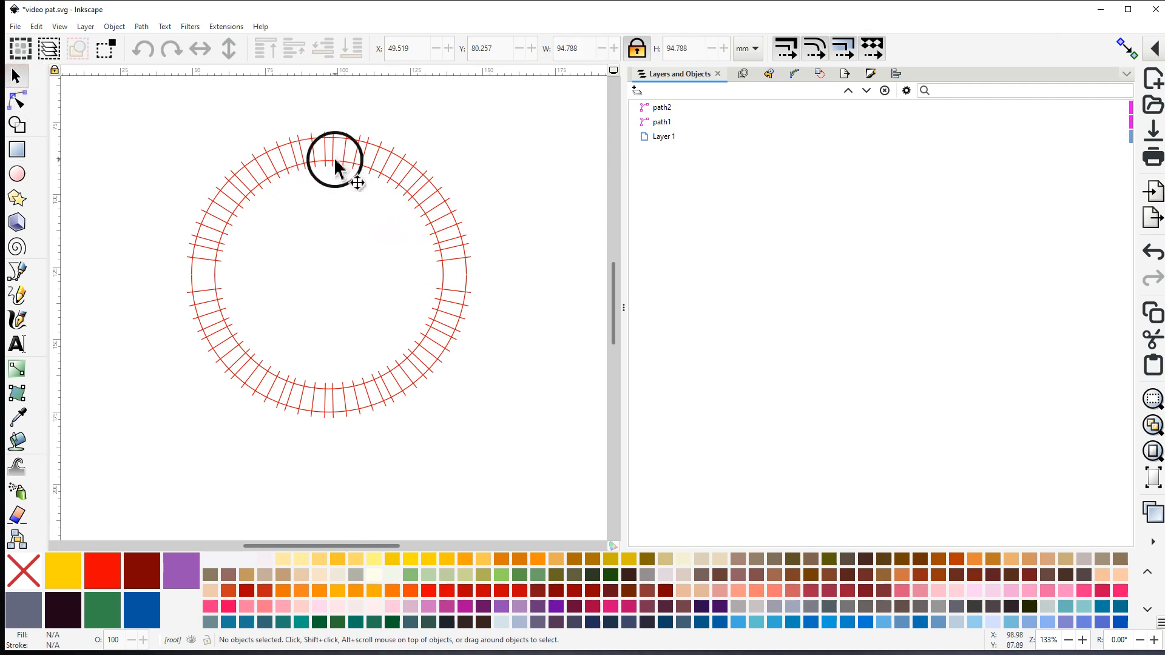
left_click(338, 179)
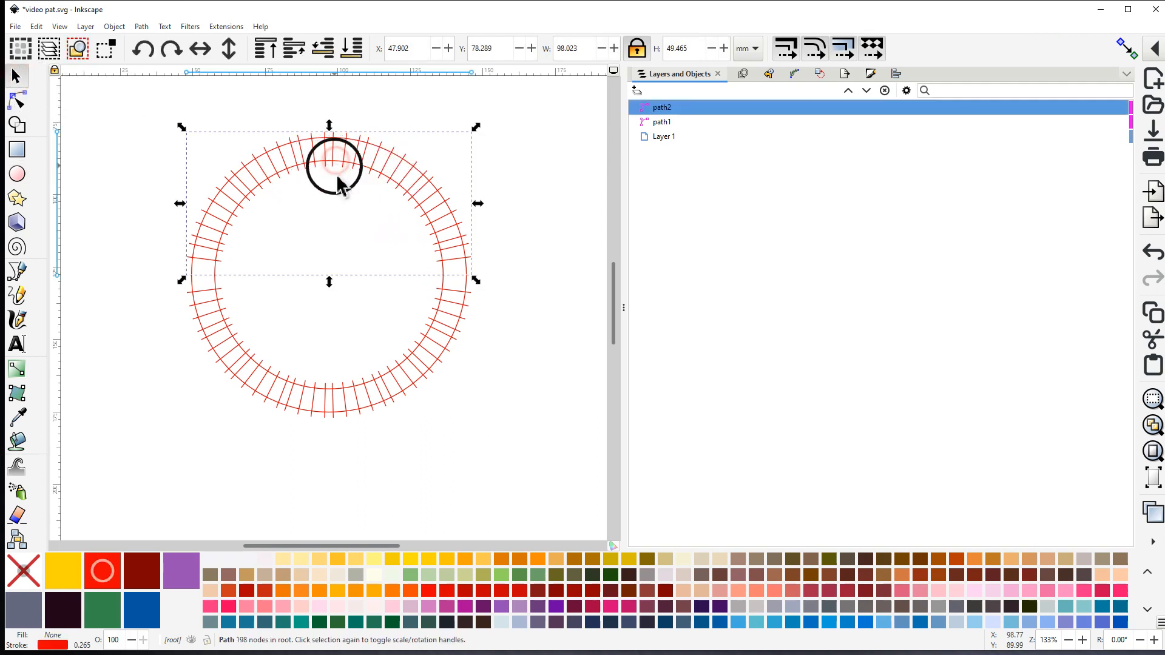
left_click(345, 413)
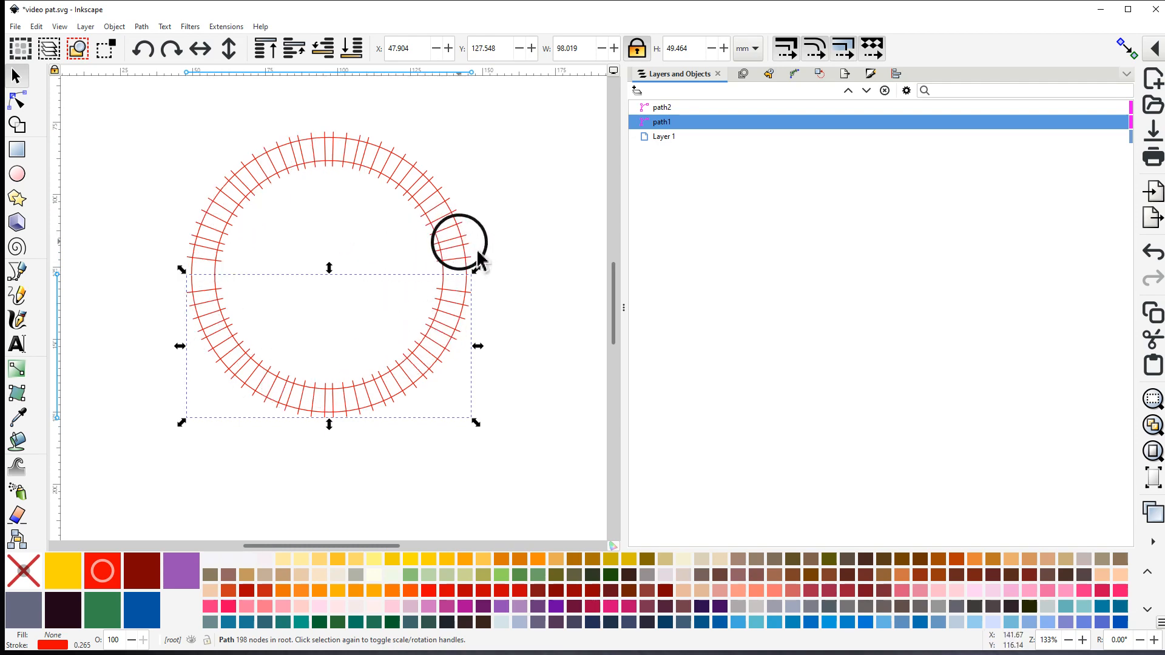
scroll(458, 268, "up", 4, "ctrl")
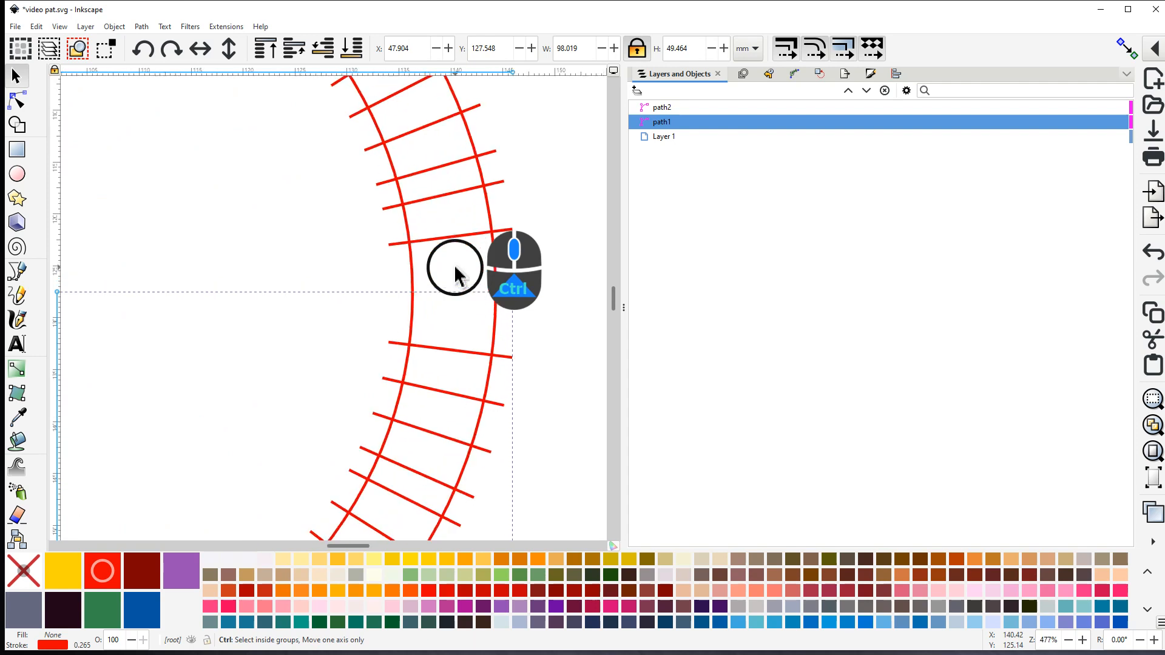
scroll(497, 313, "up", 3, "ctrl")
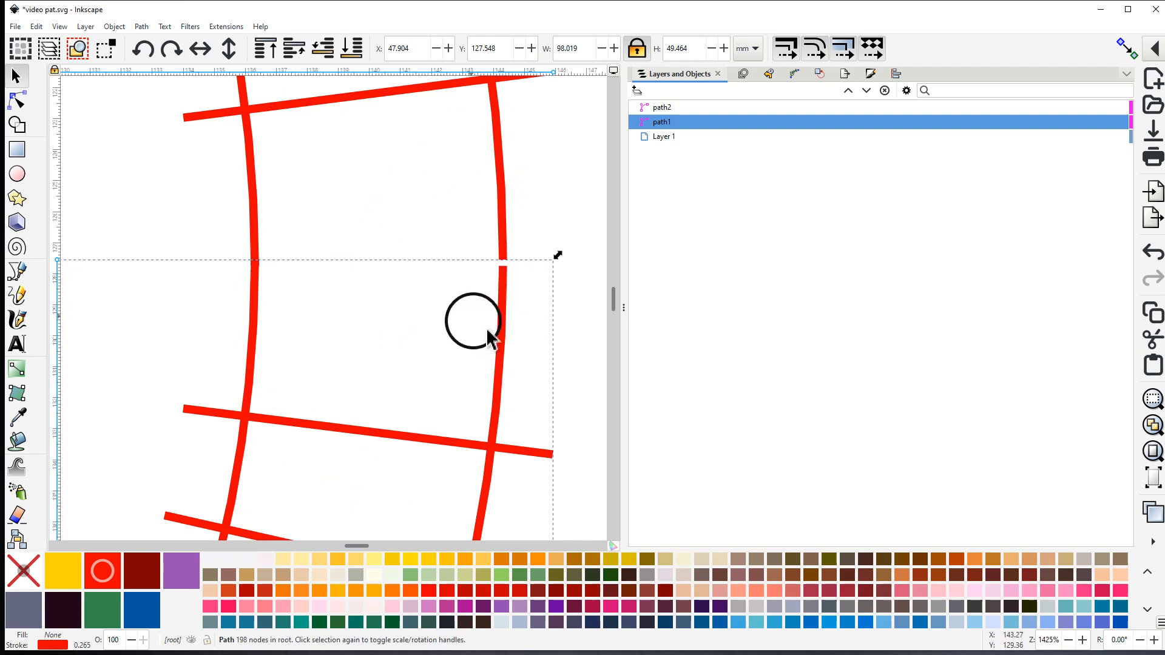
scroll(403, 280, "down", 2, "ctrl")
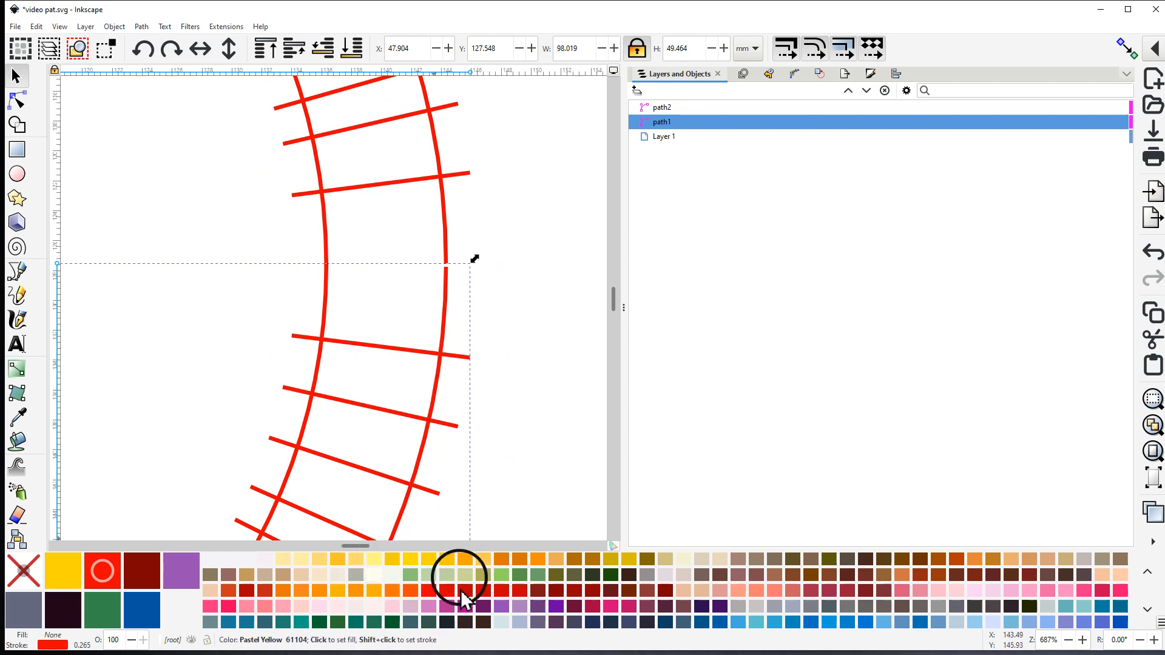
left_click(465, 607, "shift")
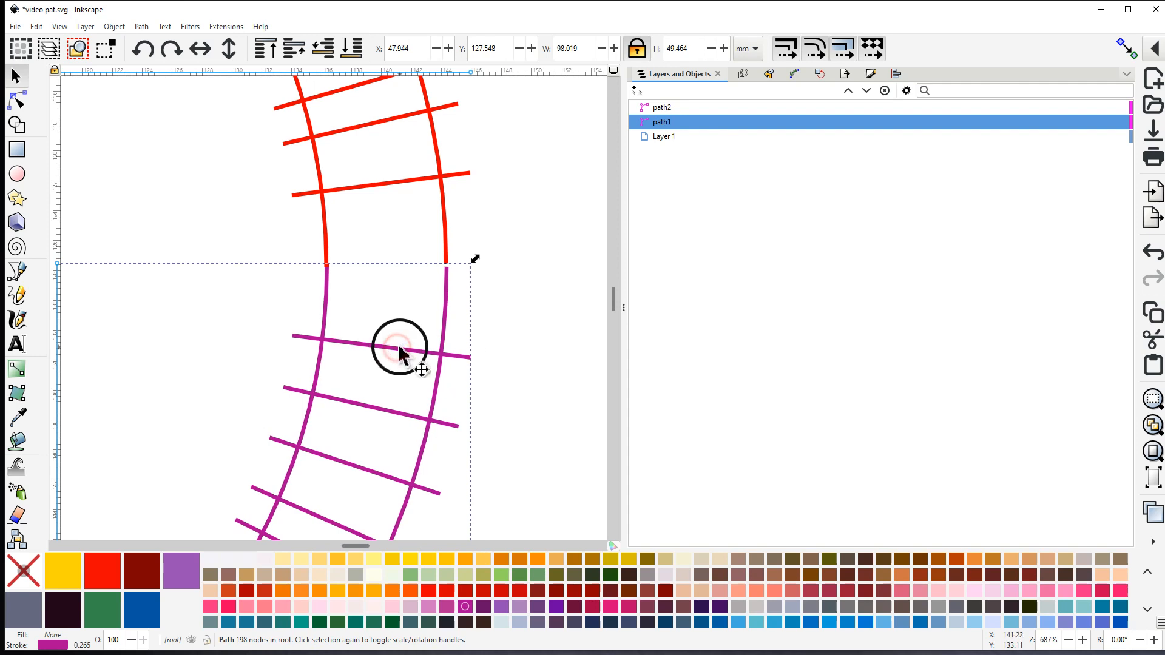
Join the two half-rings' end nodes at the right-hand seam, on both the inner and the outer rail
scroll(386, 298, "up", 2)
scroll(385, 299, "up", 1)
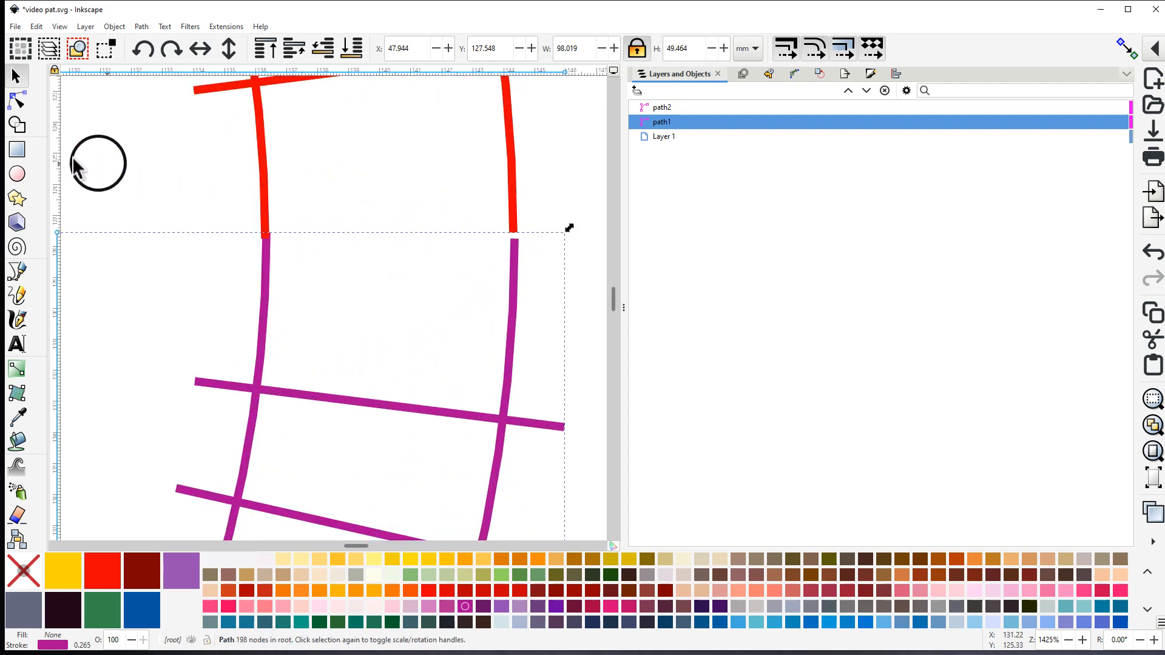
left_click(17, 100)
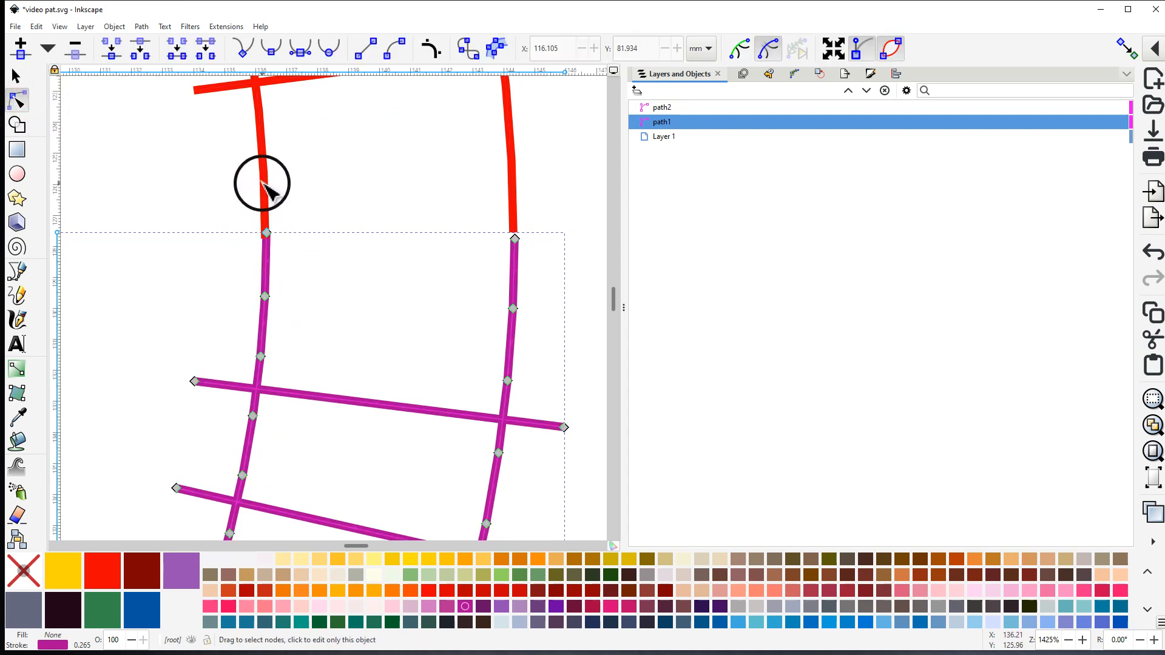
key("shift")
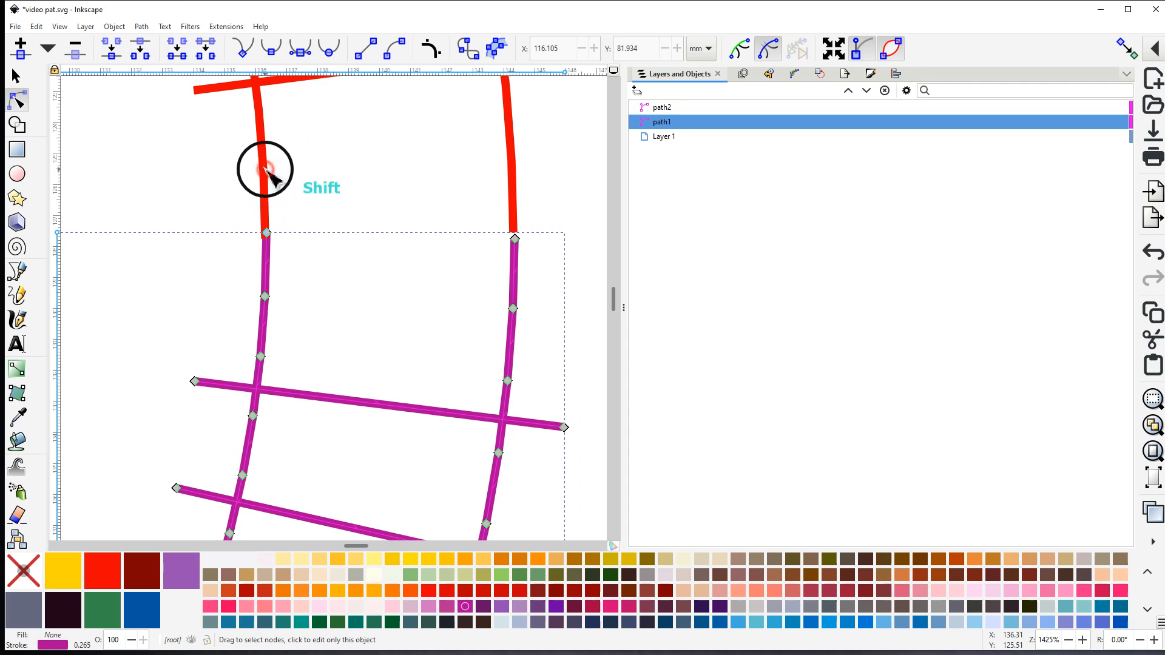
left_click(266, 171, "shift")
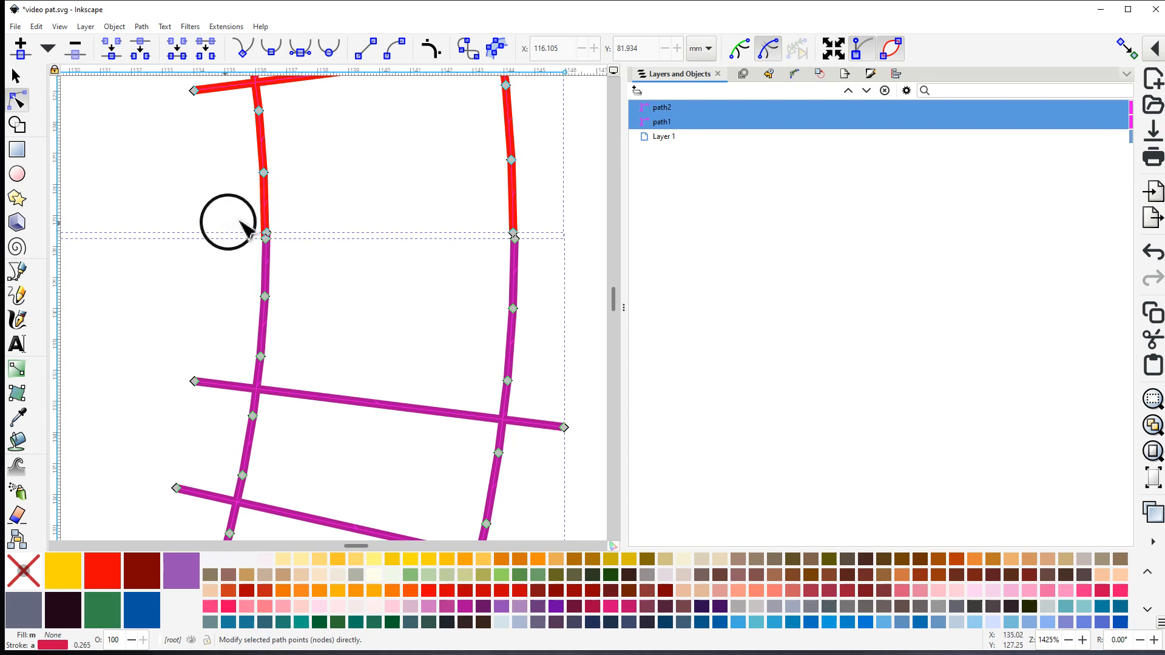
left_click_drag(239, 218, 291, 259)
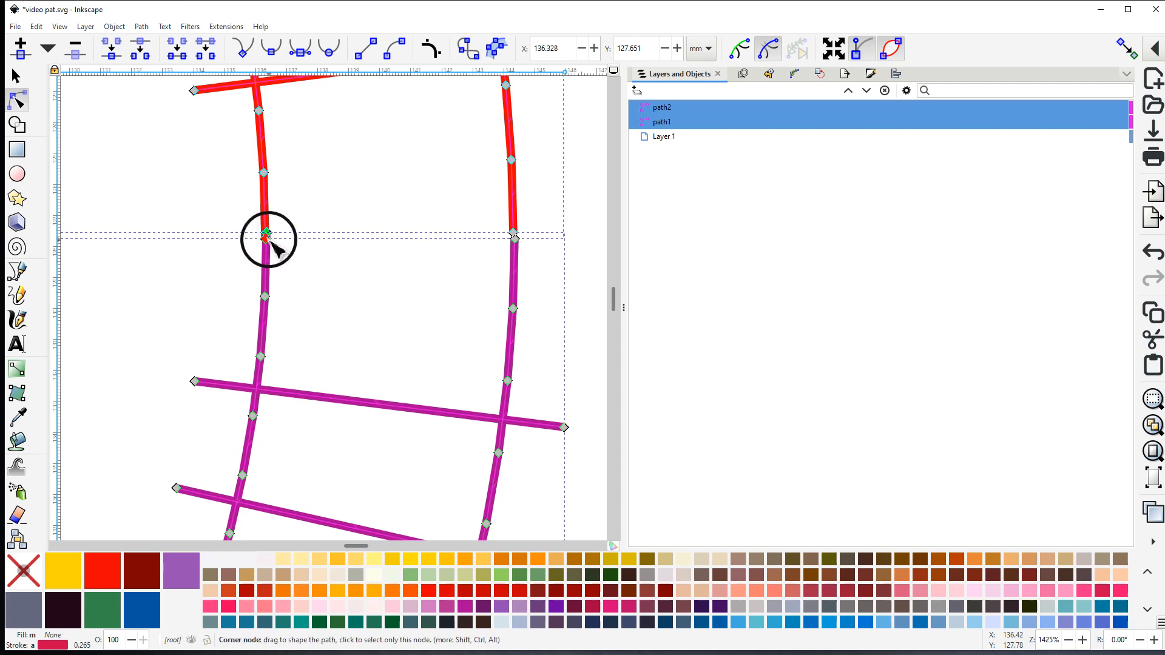
left_click(114, 49)
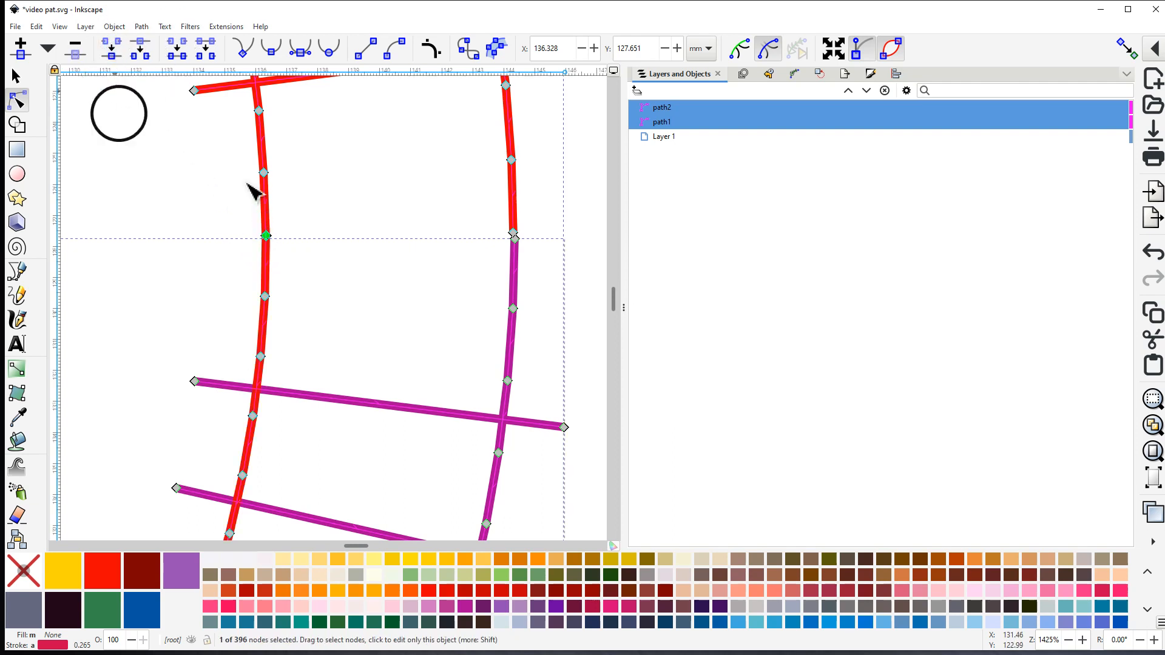
left_click_drag(494, 216, 528, 255)
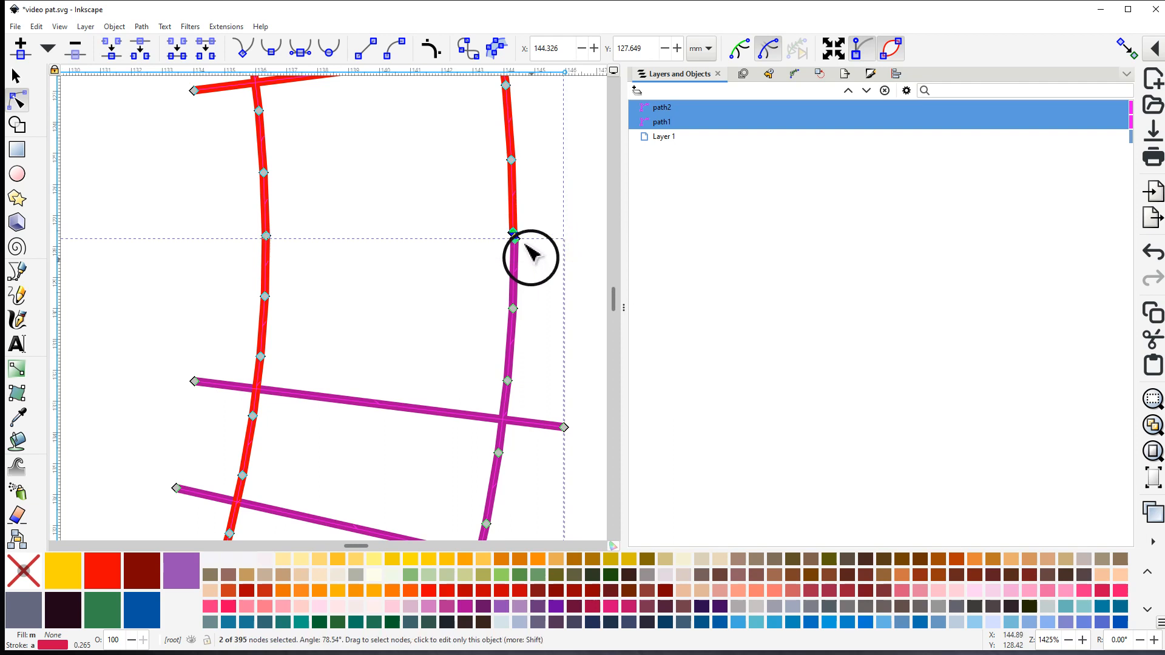
left_click(111, 53)
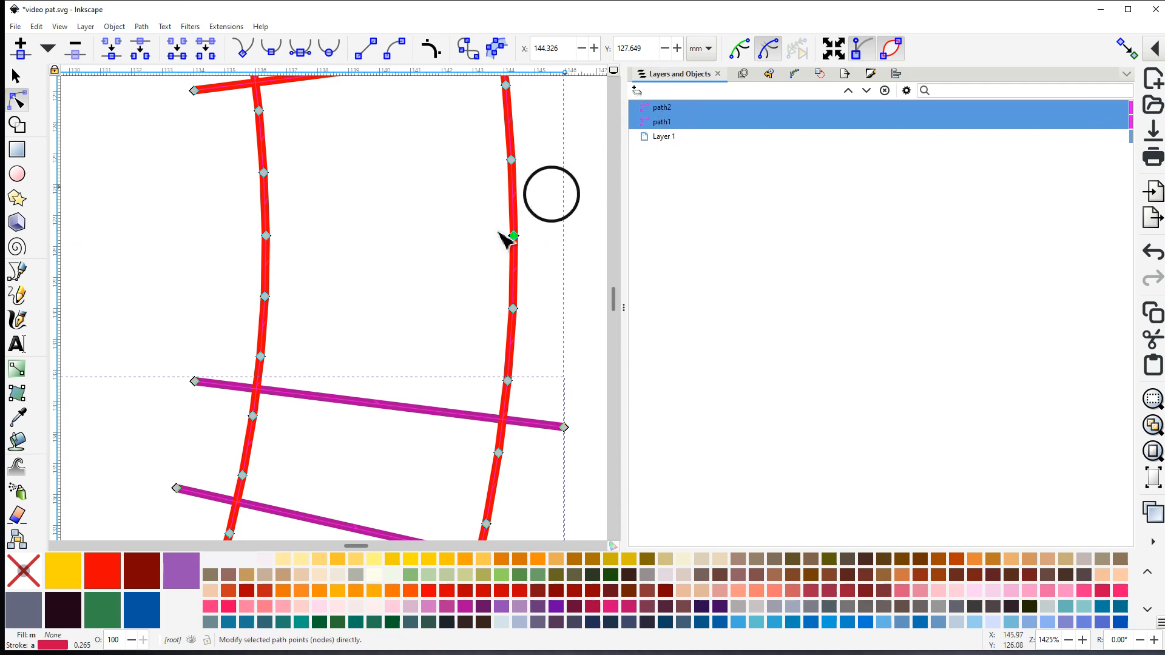
Combine the two half-ring paths into a single path
scroll(397, 303, "down", 2, "ctrl")
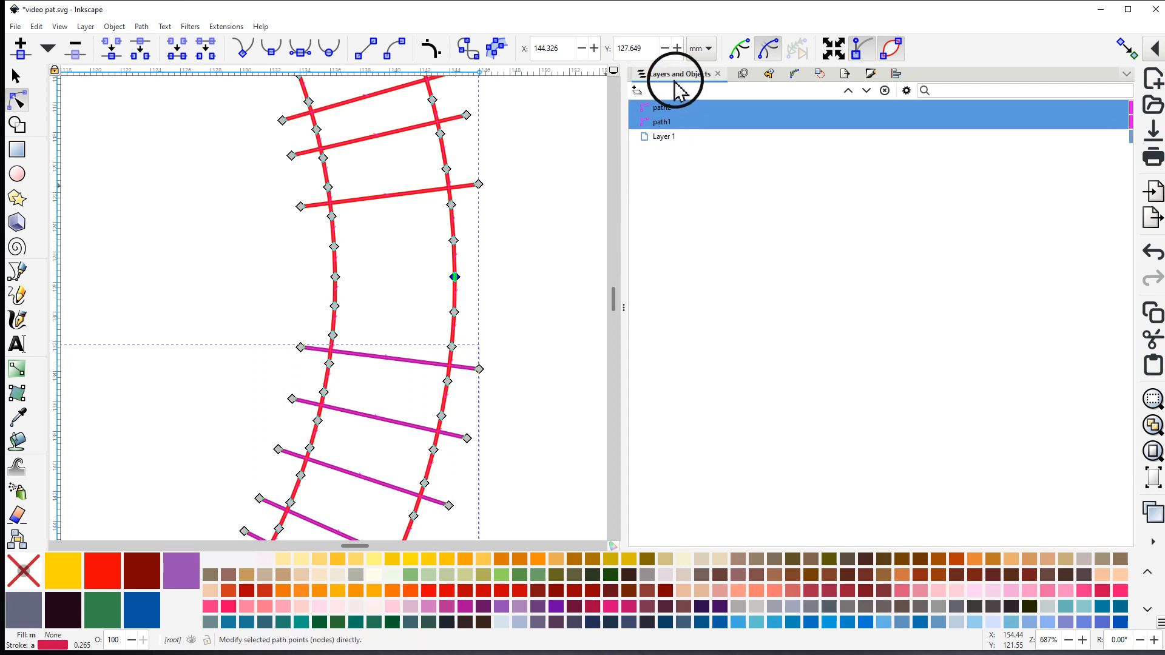
left_click(142, 27)
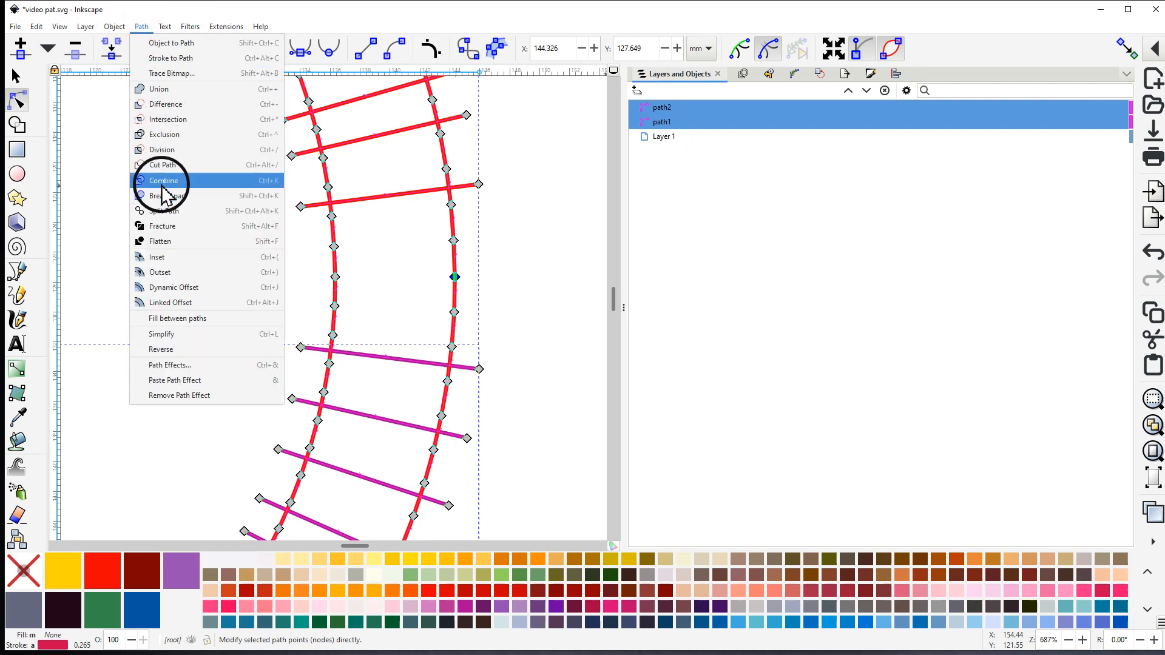
left_click(188, 182)
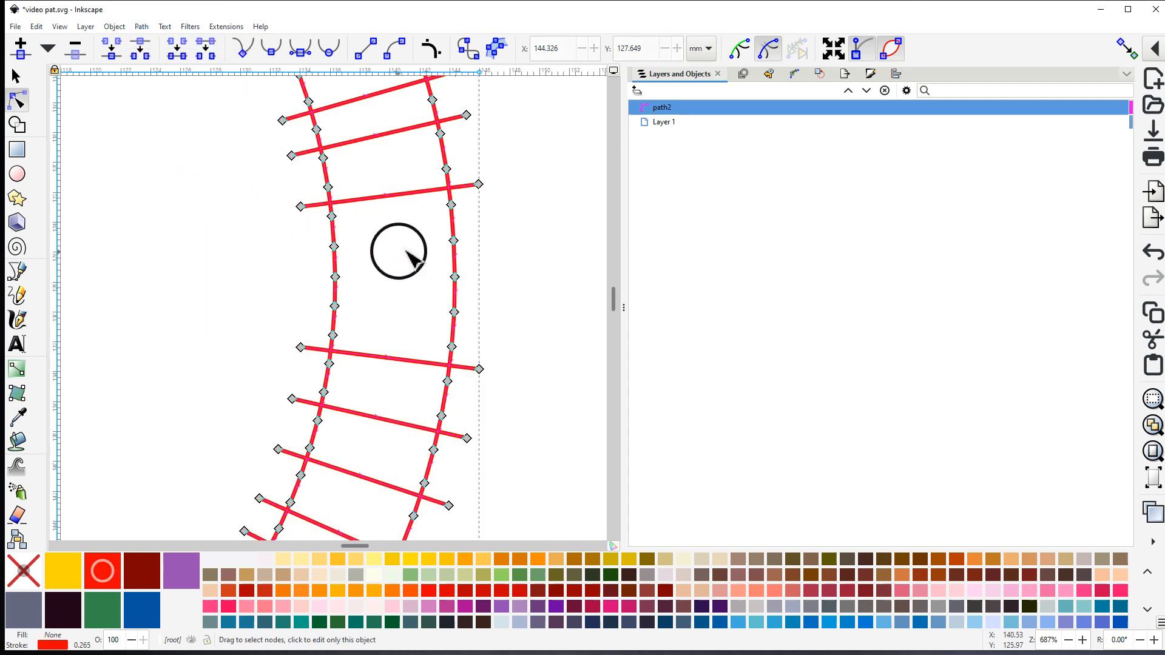
Enable Custom satin column for the combined ring in Ink/Stitch's Params, apply it and deselect the ring
scroll(412, 258, "down", 4)
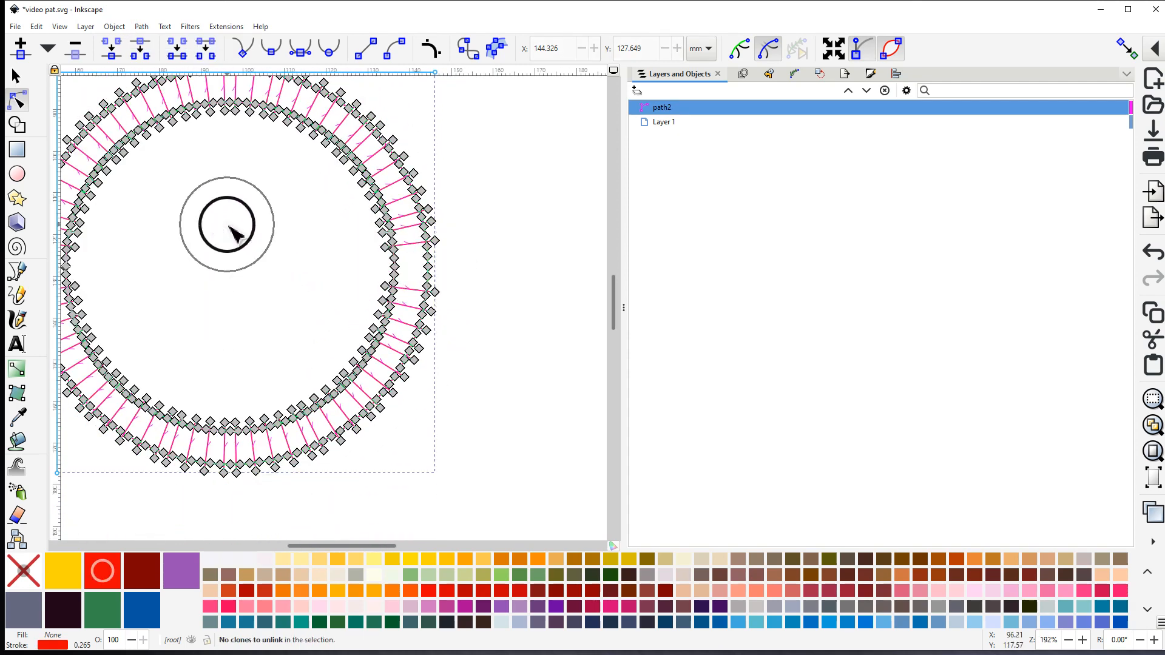
left_click_drag(228, 225, 338, 255)
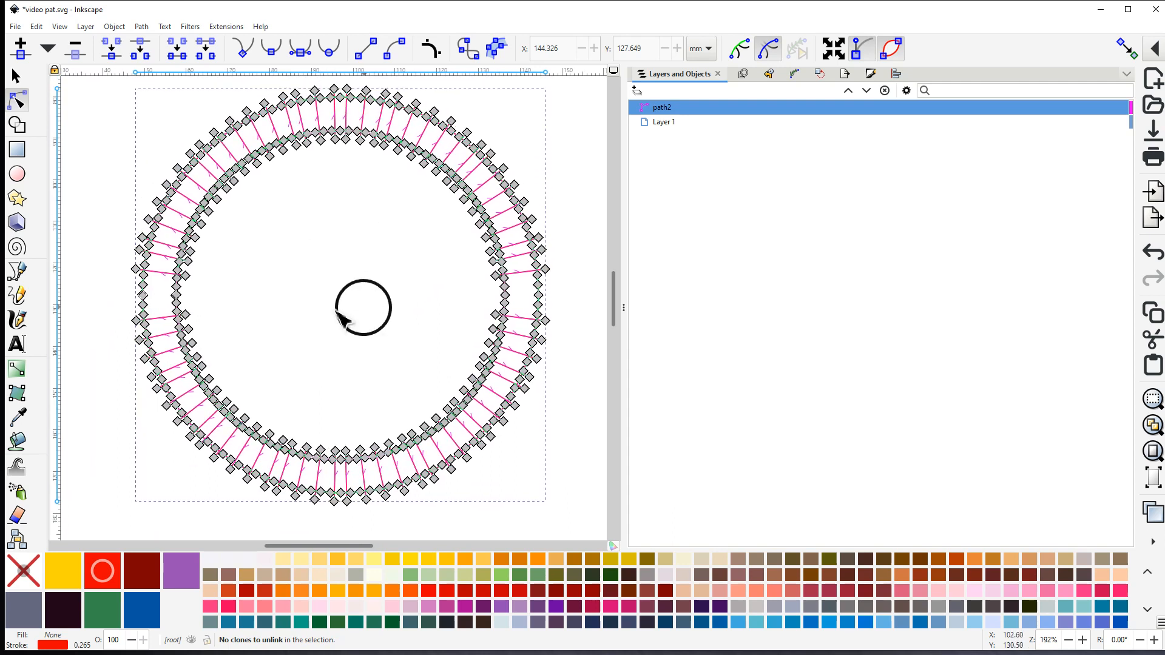
left_click(222, 27)
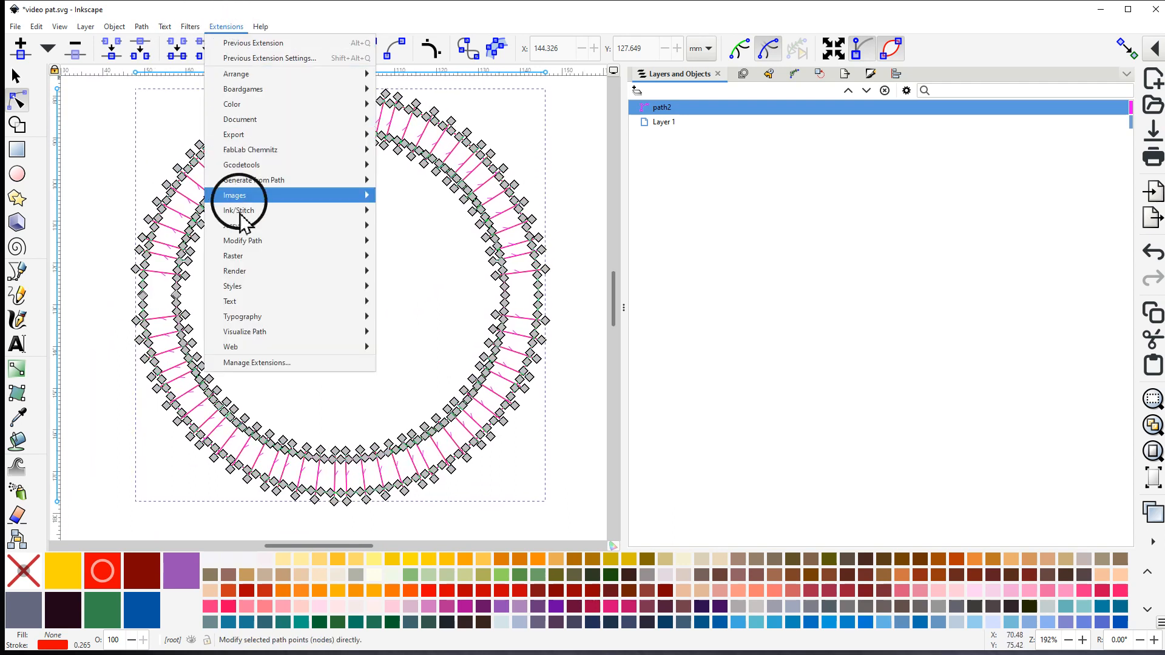
mouse_move(246, 210)
left_click(408, 317)
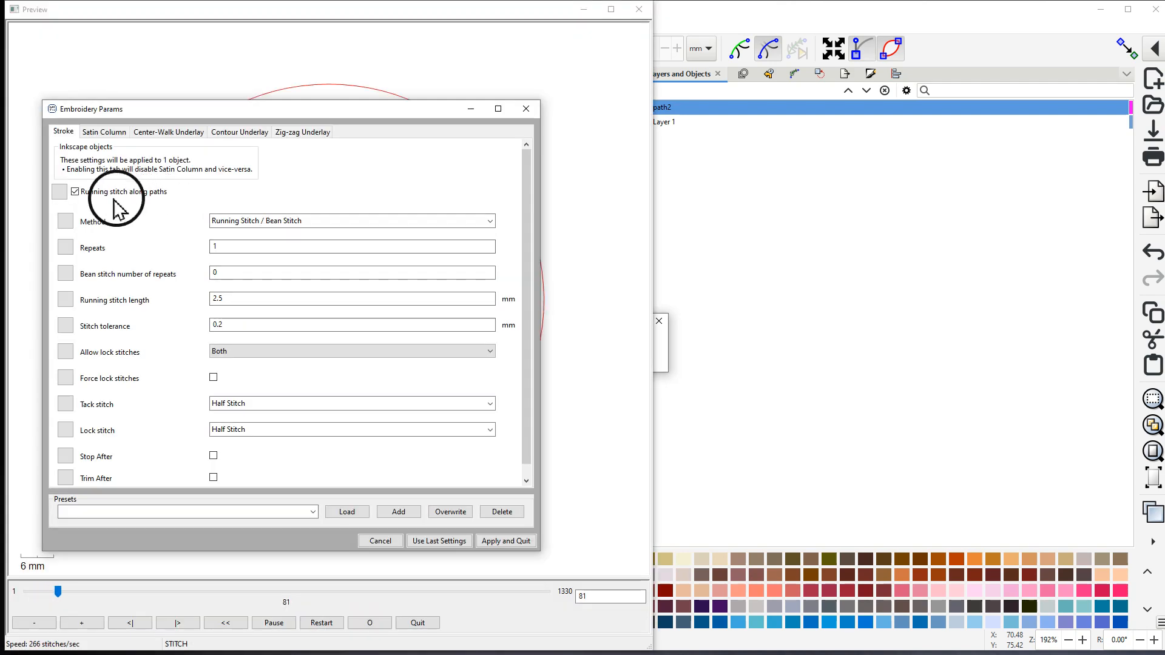
left_click_drag(262, 110, 824, 39)
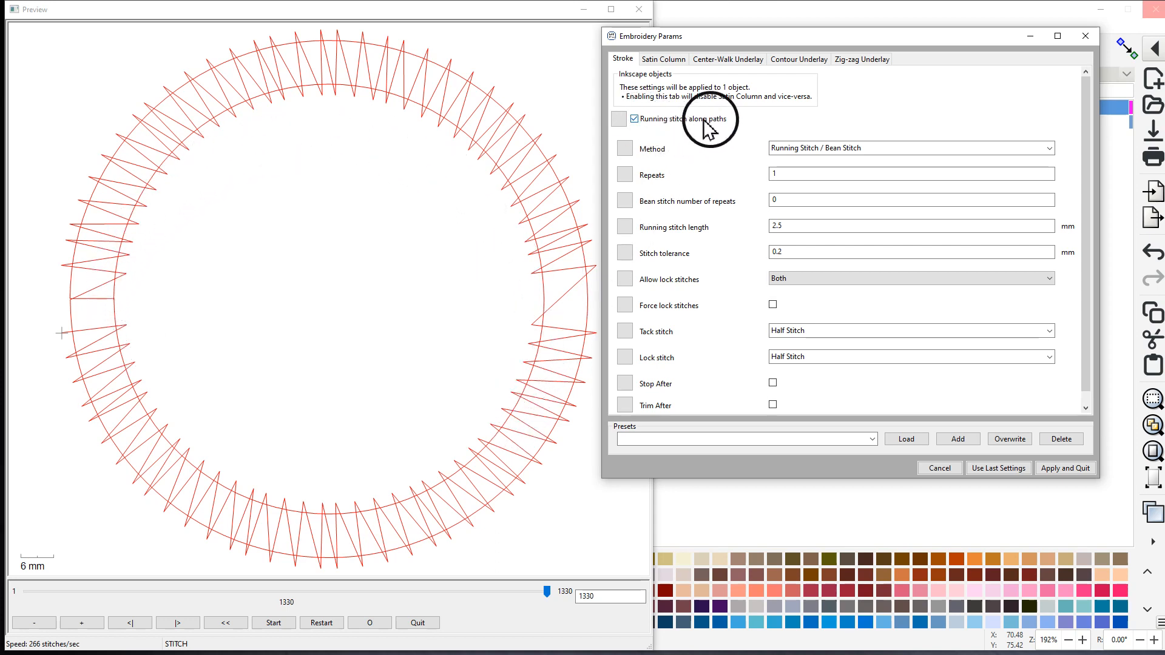
left_click(660, 60)
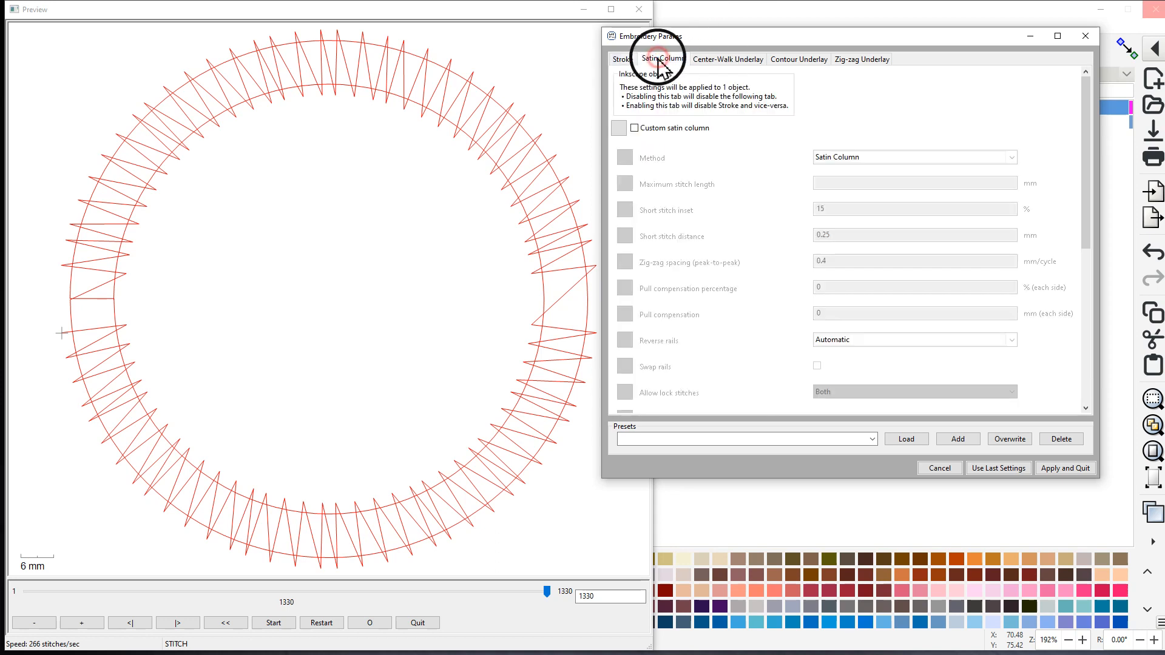
left_click(634, 128)
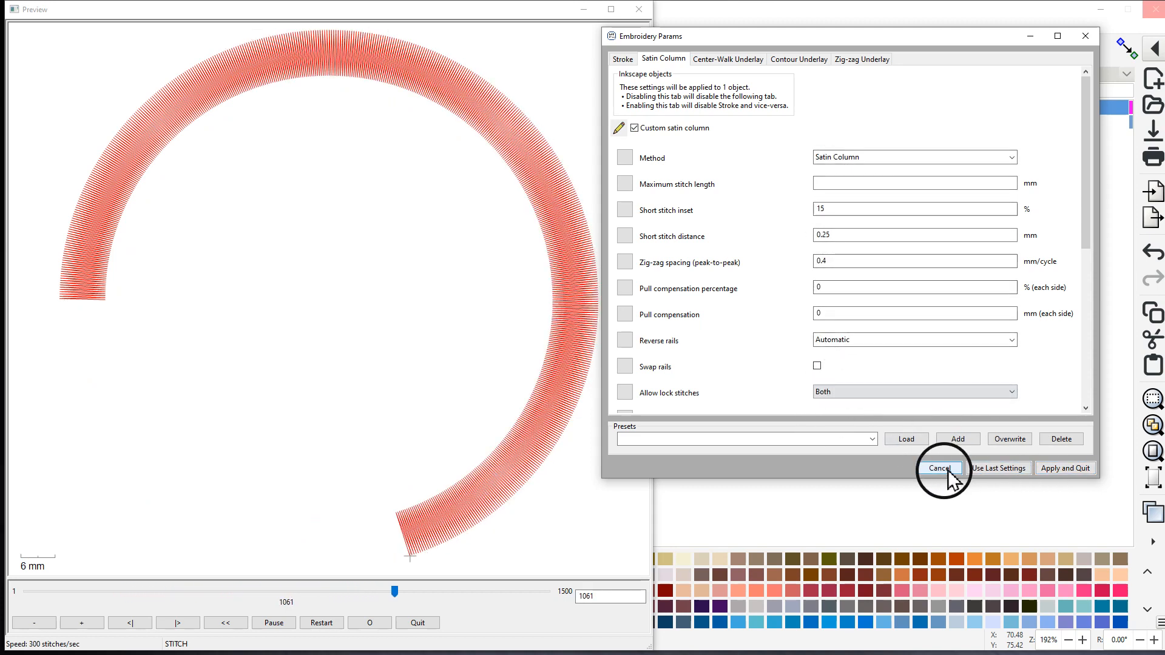
left_click(1069, 469)
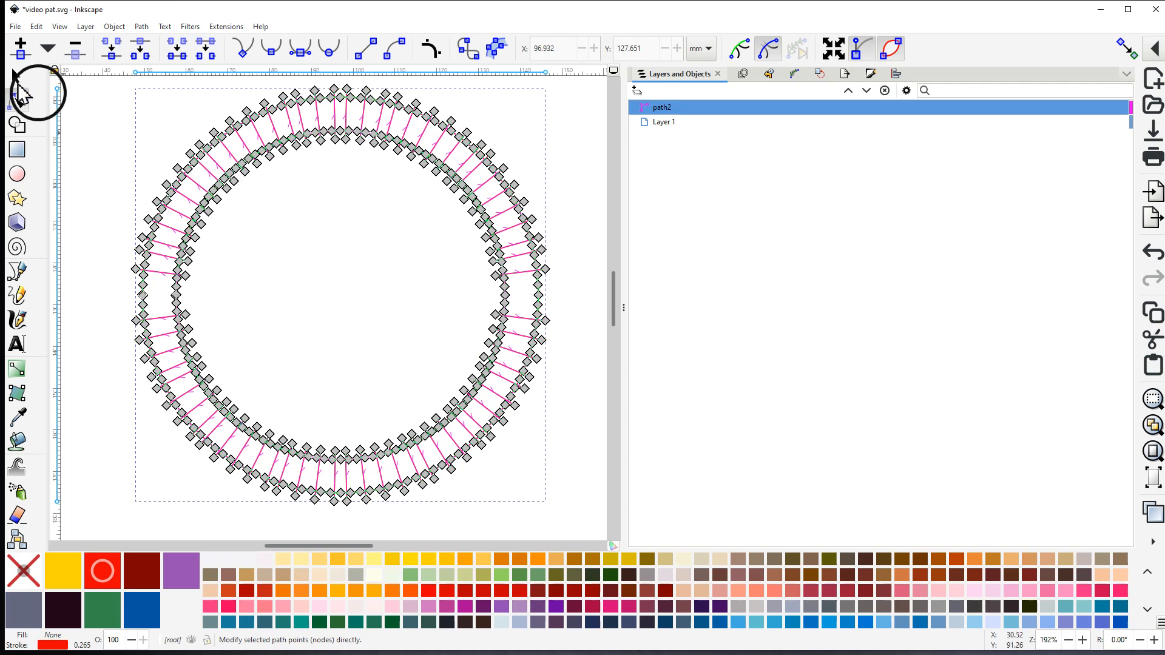
left_click(71, 108)
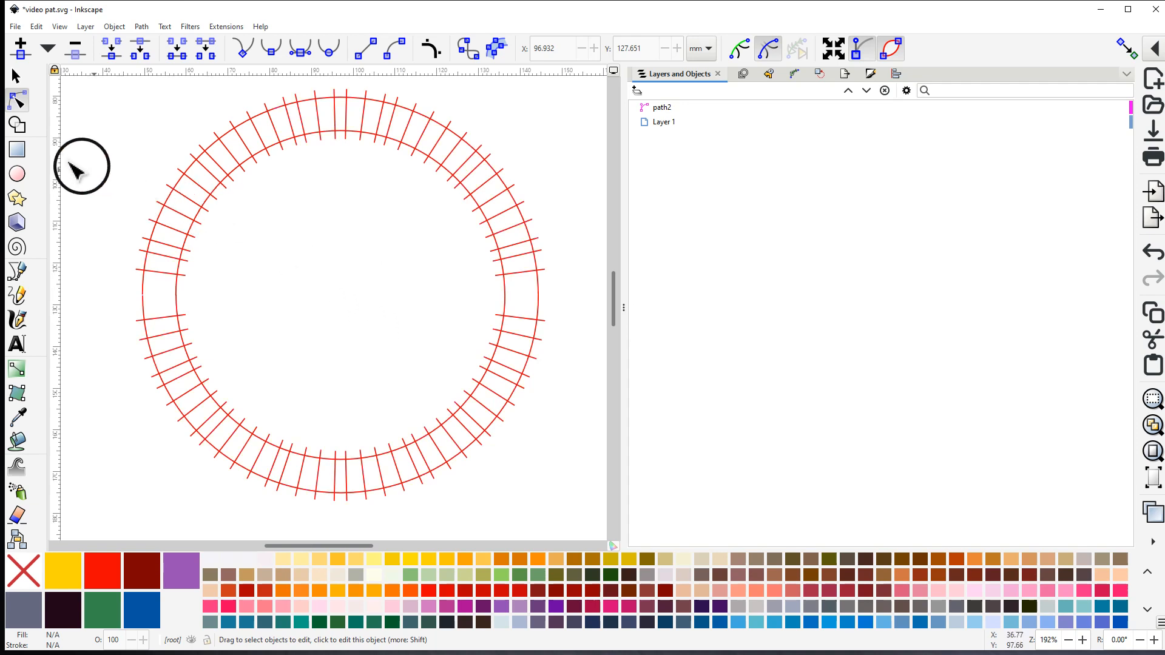
left_click(17, 199)
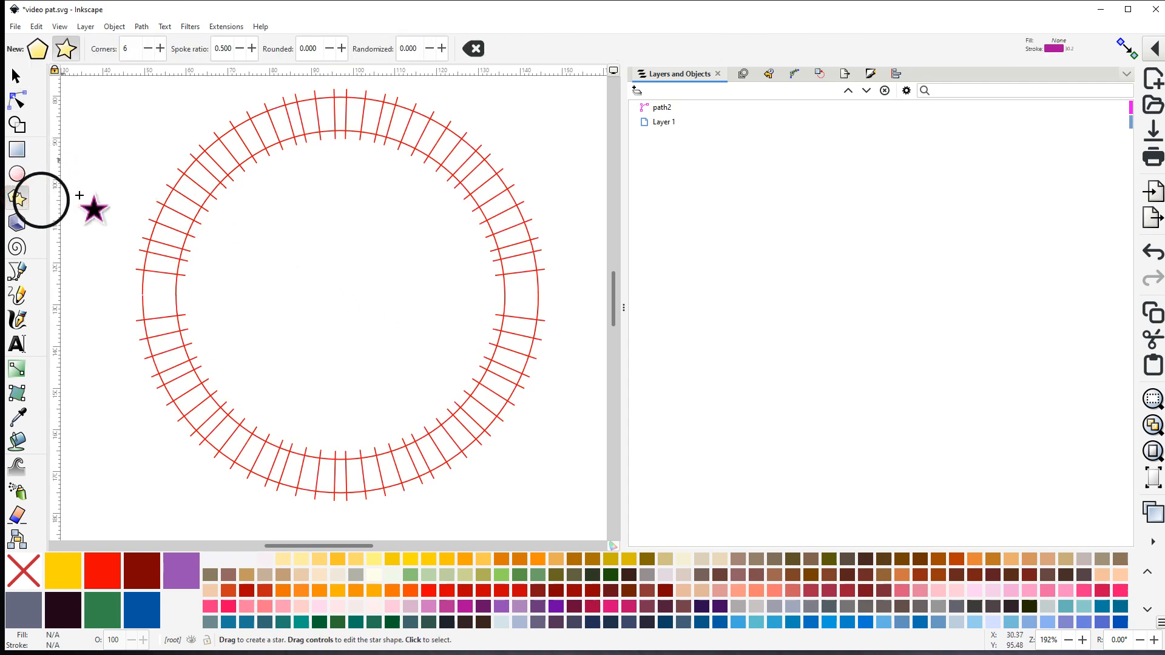
left_click_drag(183, 184, 307, 229)
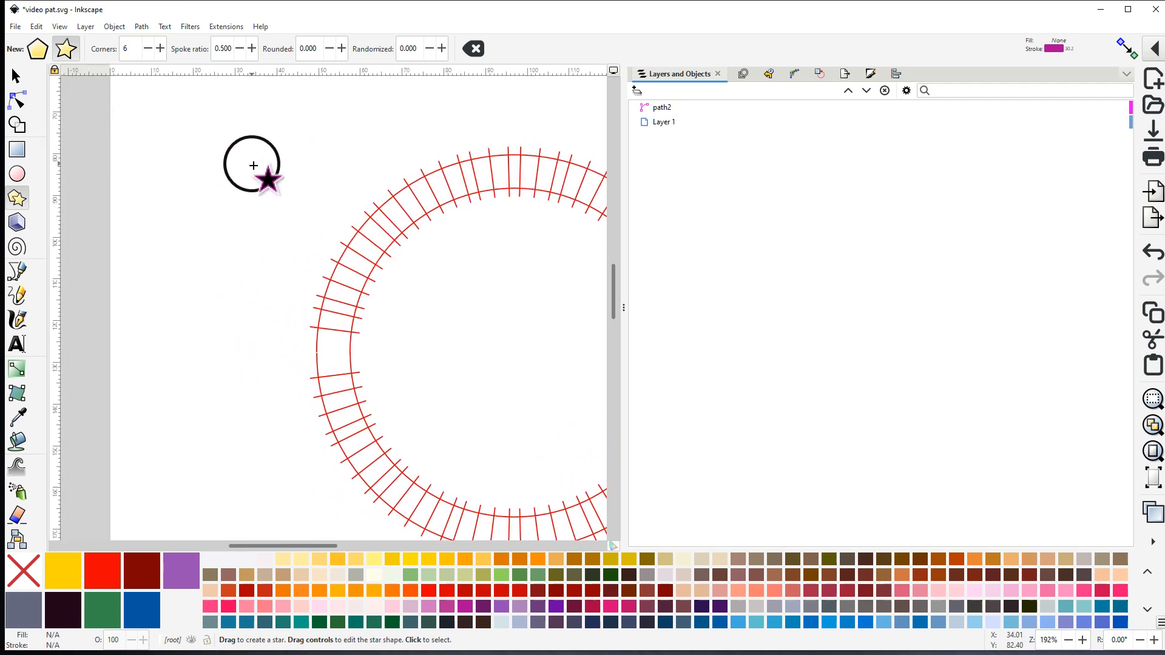
left_click_drag(257, 167, 133, 115)
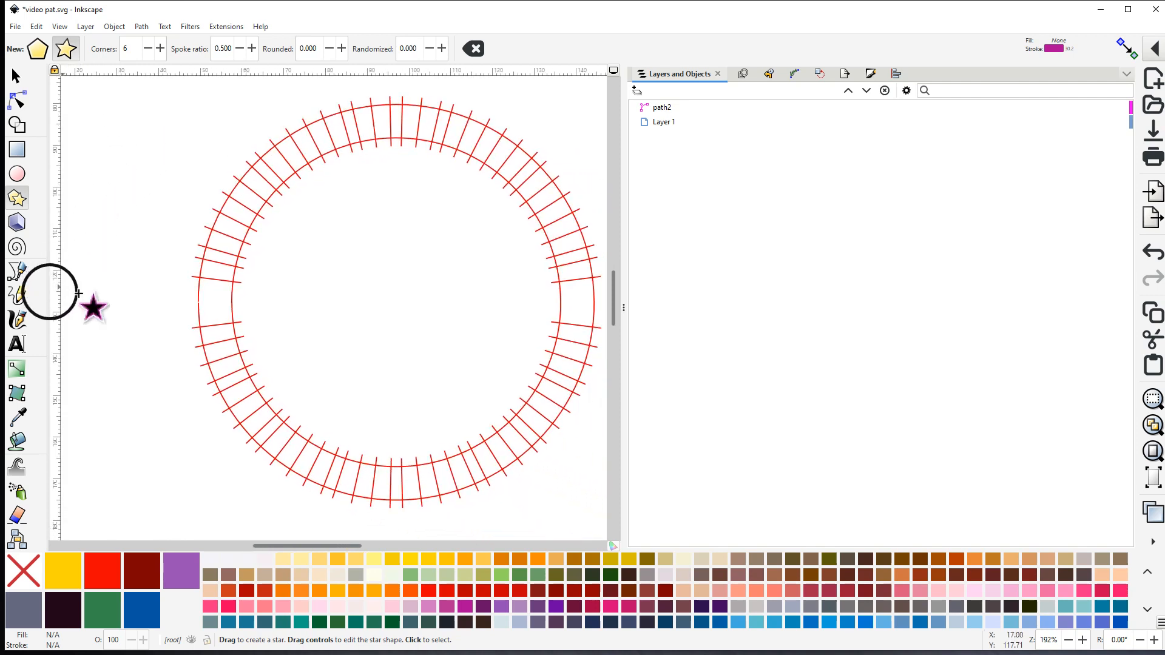
Place a vertical and a horizontal guide through the centre of the satin ring
left_click(17, 74)
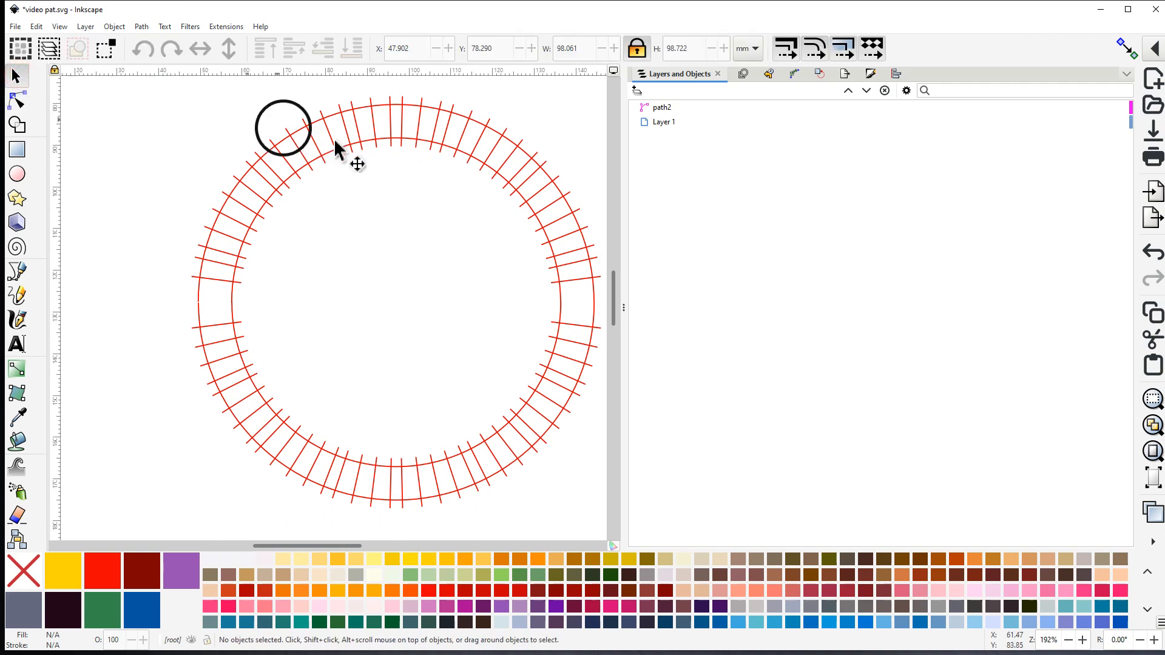
left_click(377, 143)
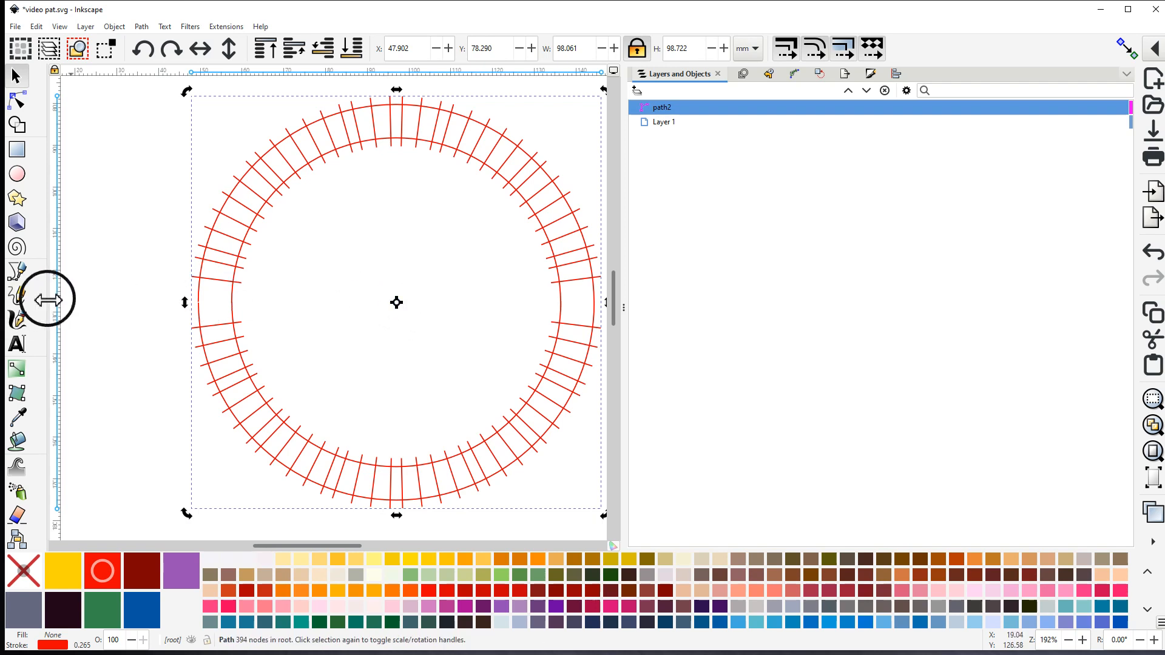
left_click_drag(53, 301, 396, 303)
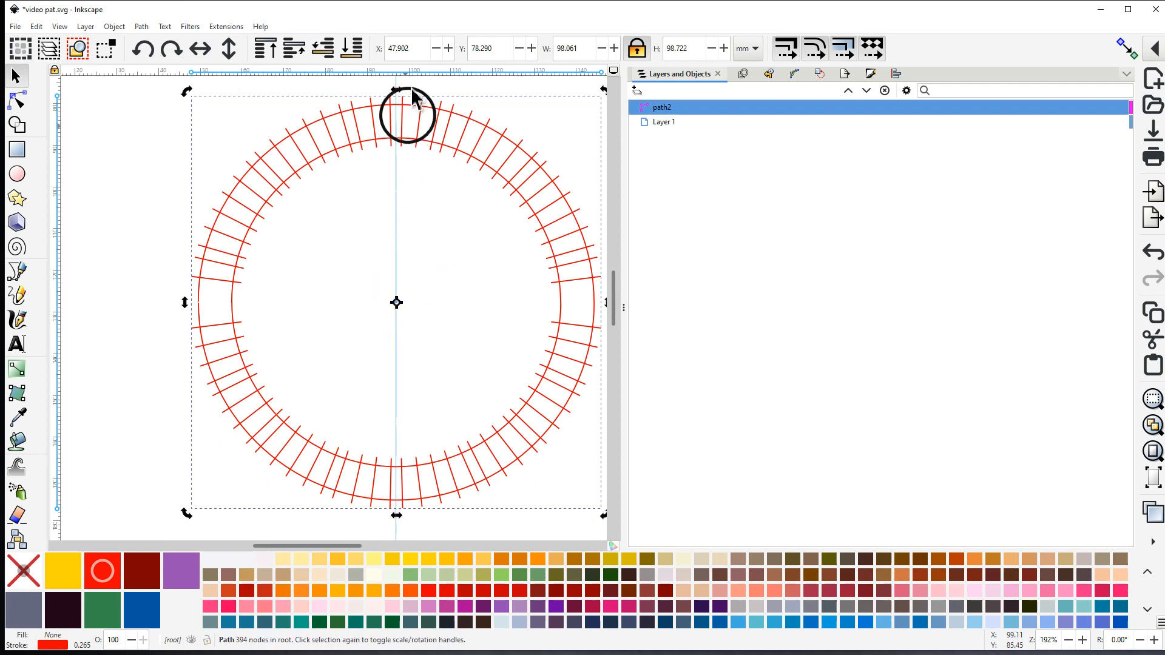
left_click_drag(432, 72, 397, 302)
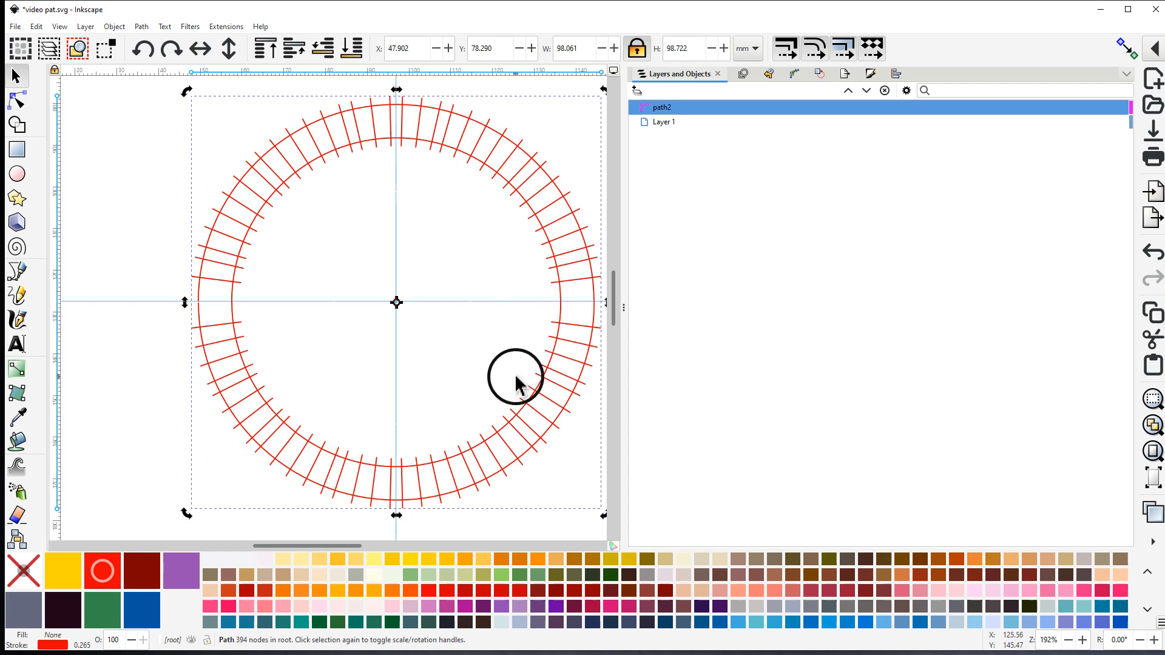
Draw a six-cornered star about 15 mm wide and 17 mm high outside the ring, and reduce its stroke width to 0.489 mm
left_click_drag(518, 381, 425, 355)
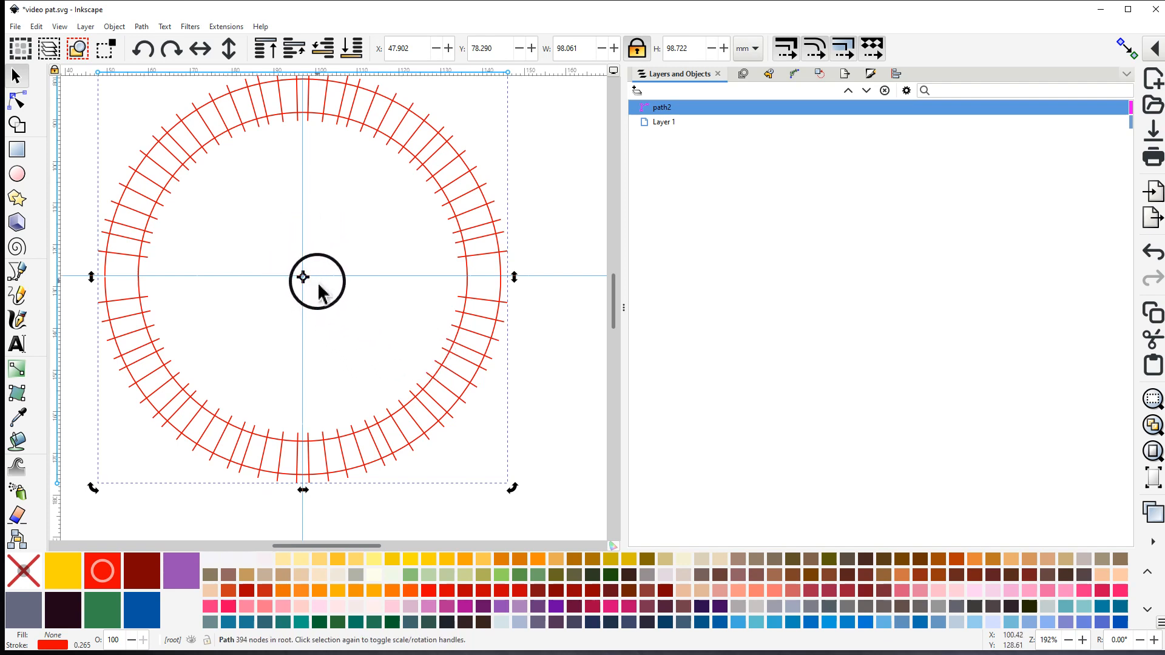
left_click_drag(319, 290, 364, 304)
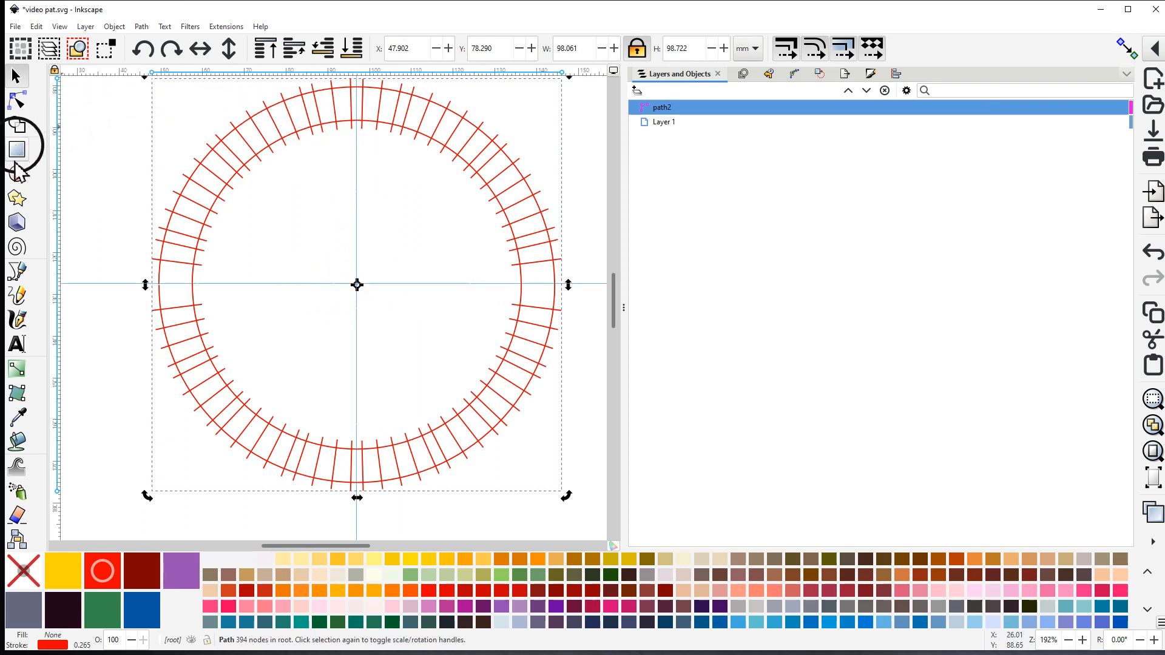
left_click(16, 198)
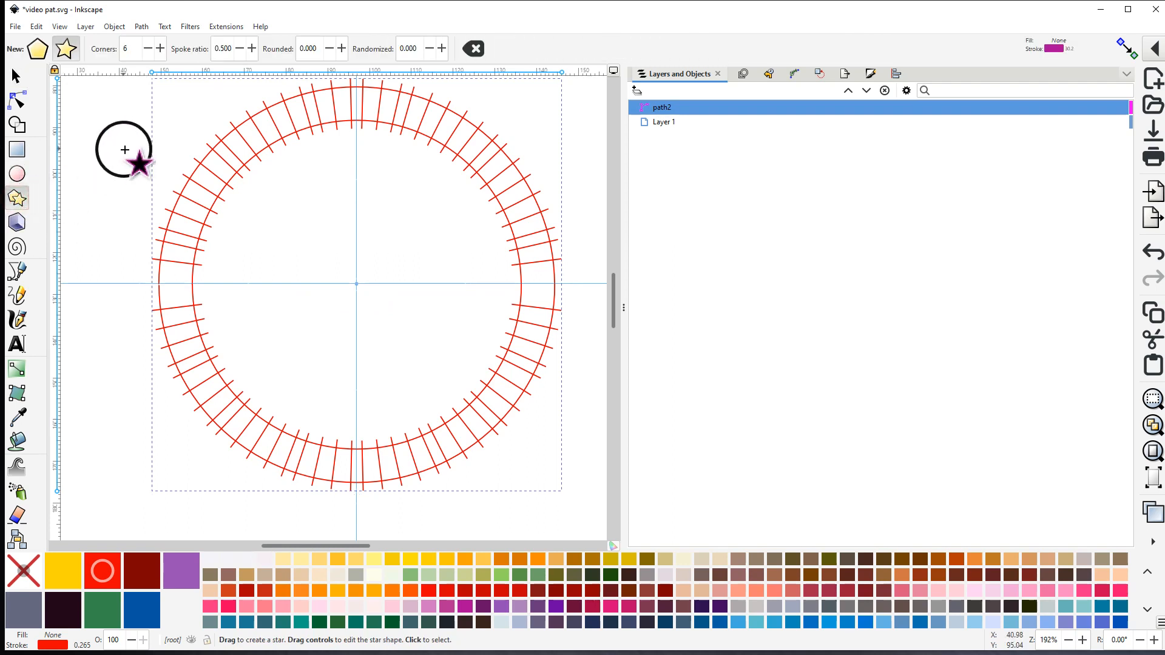
left_click_drag(145, 161, 234, 201)
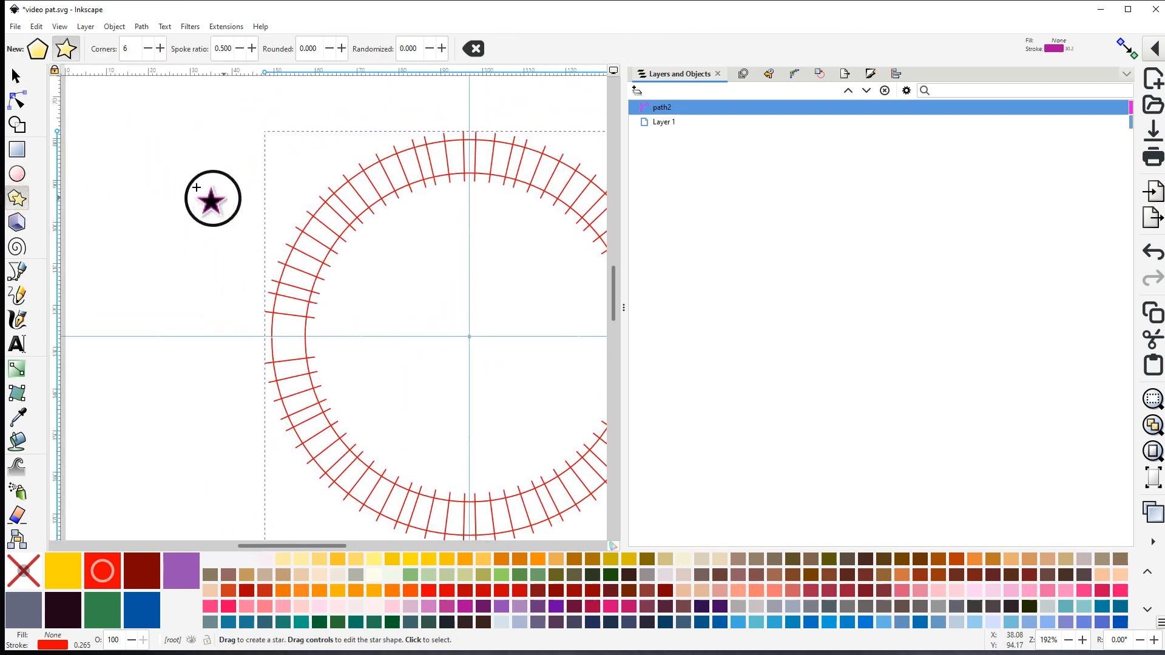
left_click_drag(146, 155, 177, 170)
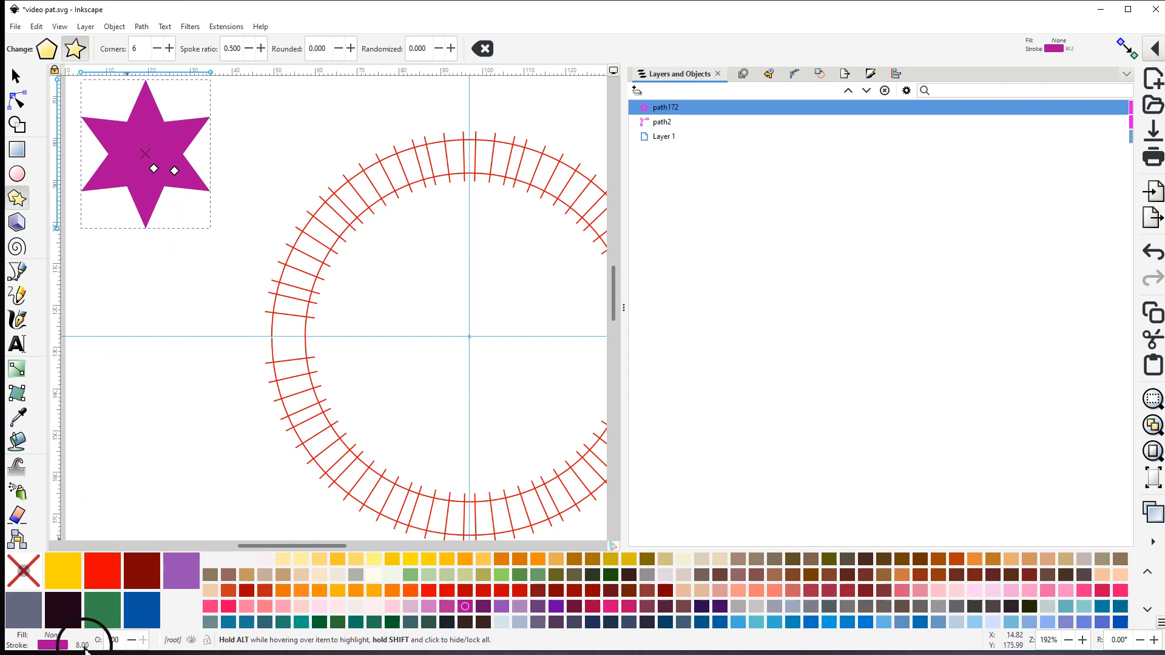
scroll(85, 648, "down", 10)
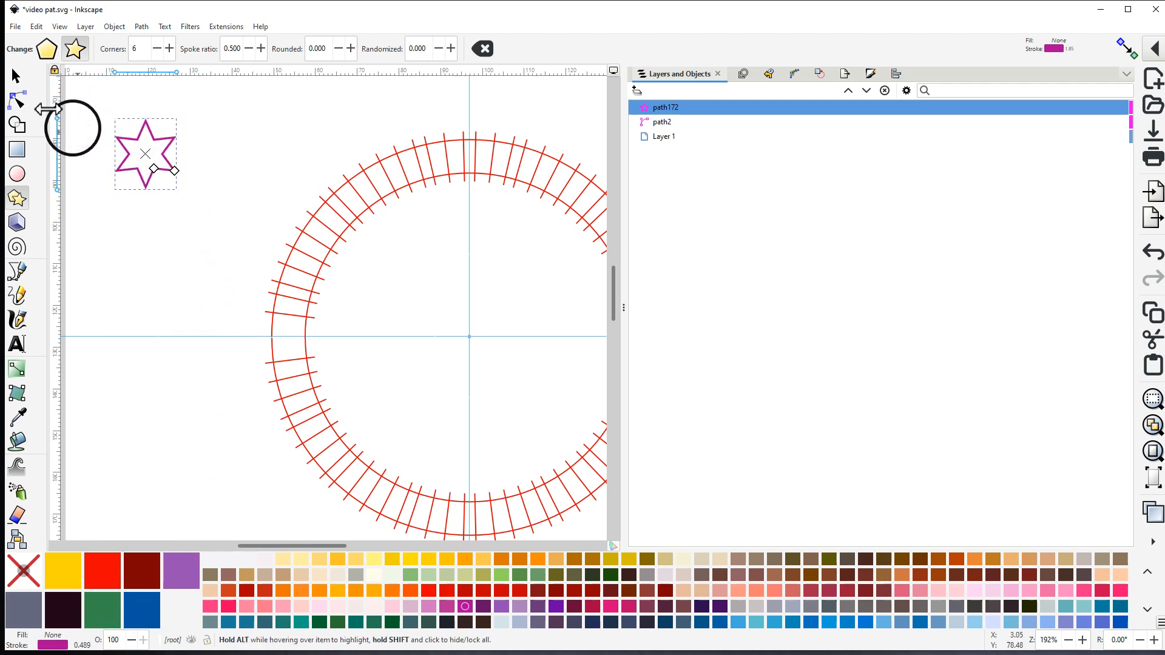
Move the star onto the top of the satin ring, roughly centred on the vertical guide
left_click(16, 78)
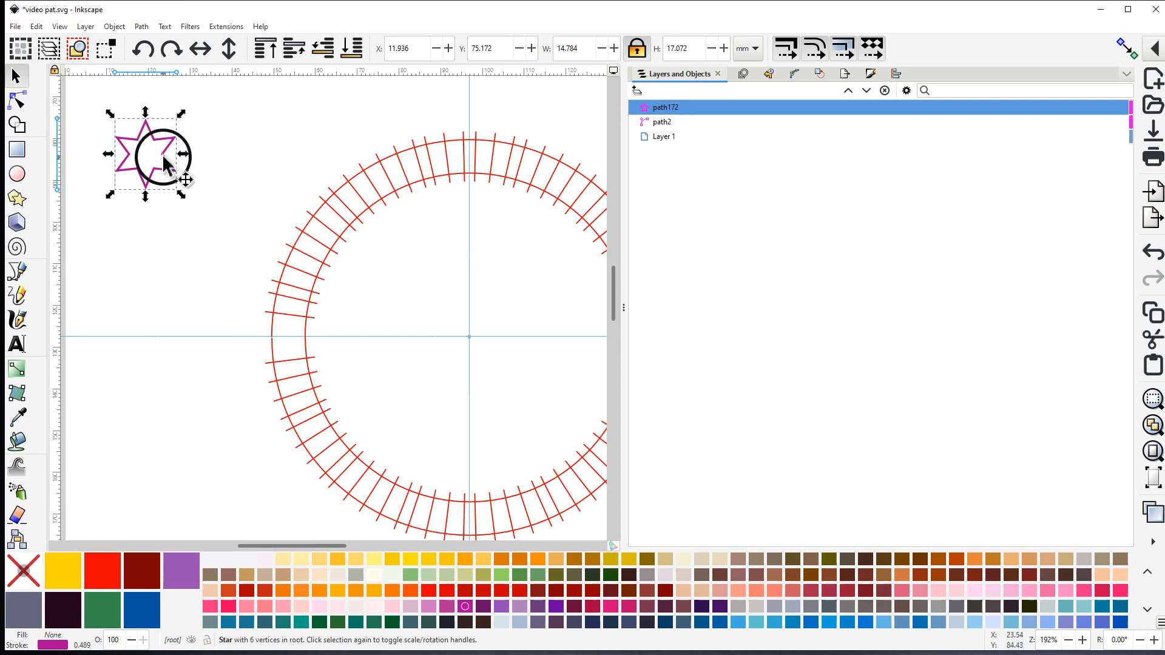
left_click_drag(164, 157, 496, 176)
scroll(532, 164, "up", 1, "ctrl")
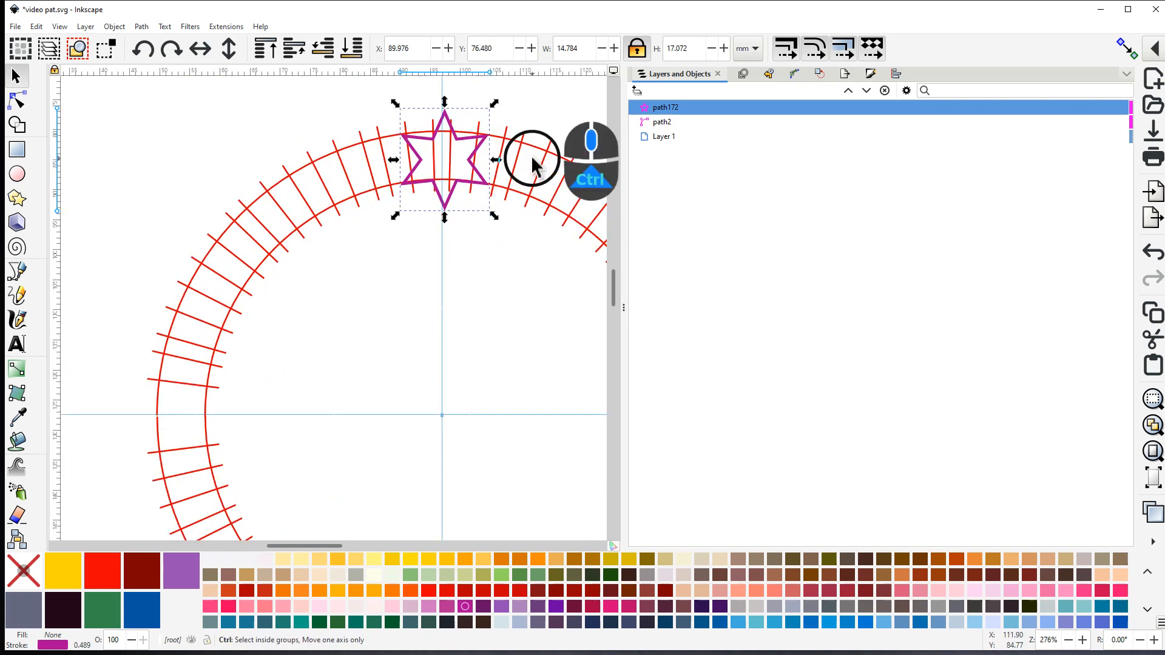
Scale the star down to about 6.5 mm wide and 7.5 mm high, and centre it on the vertical guide between the ring's two rails
scroll(532, 159, "up", 3, "ctrl")
left_click_drag(510, 130, 523, 225)
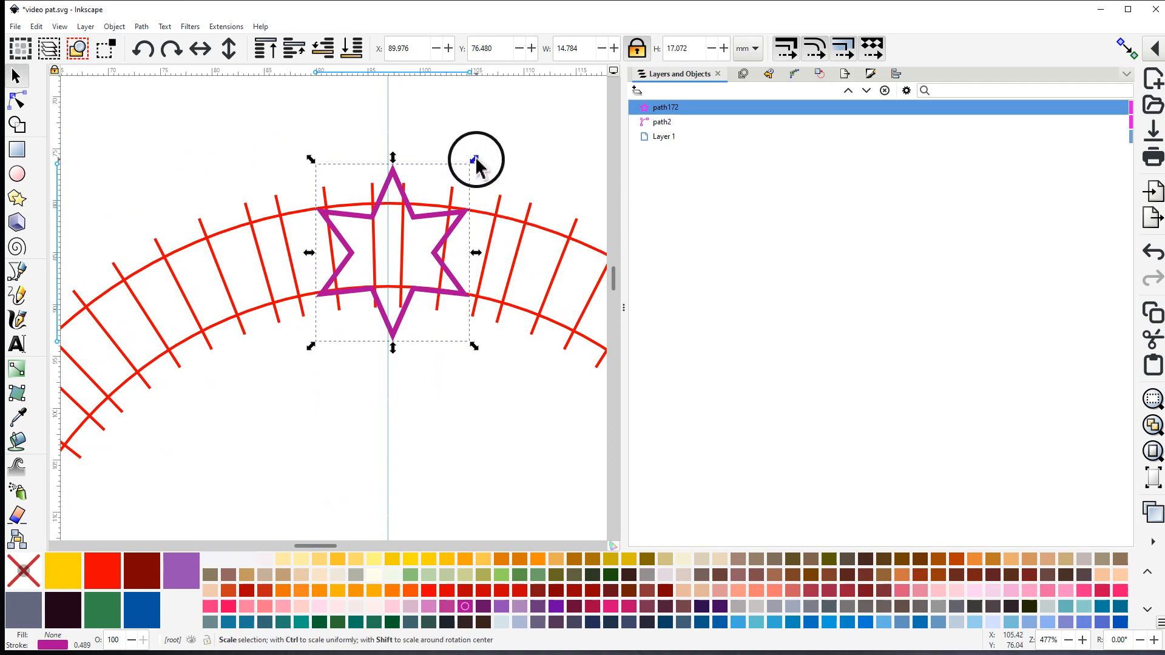
left_click_drag(476, 161, 445, 213)
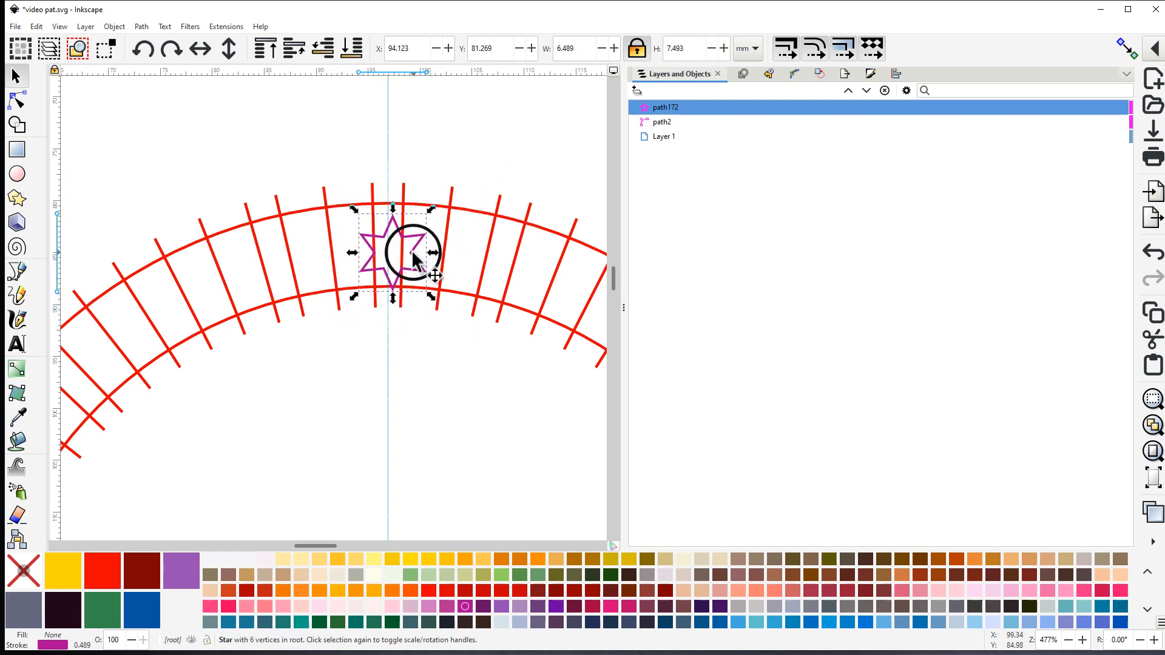
left_click_drag(413, 253, 409, 245)
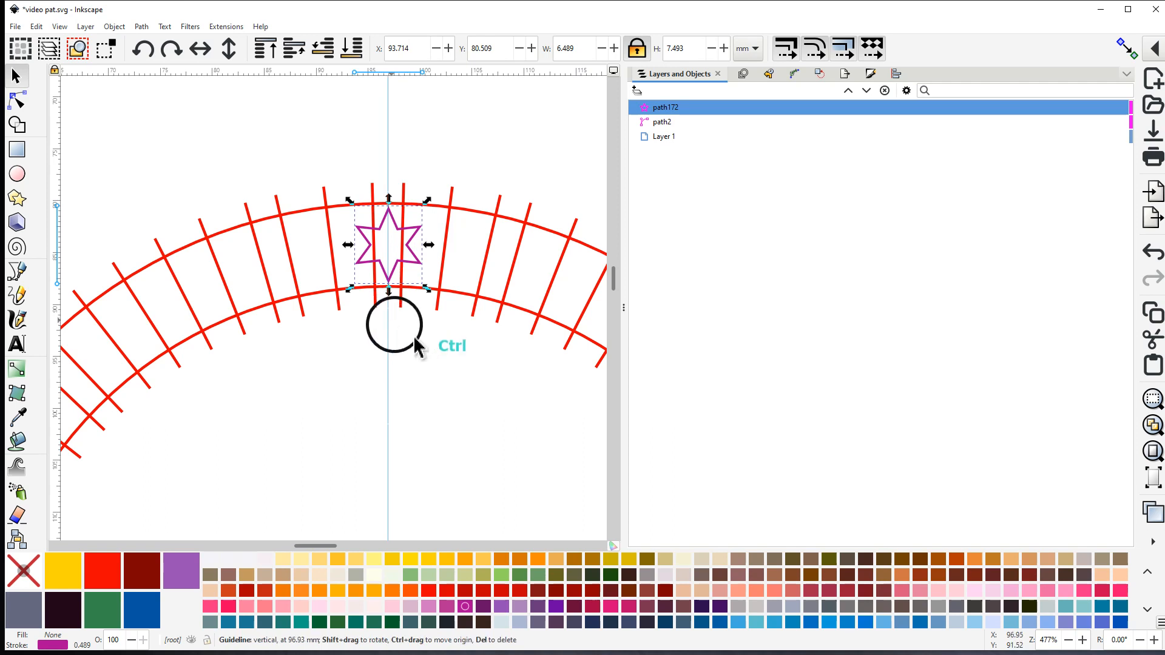
scroll(402, 328, "up", 2)
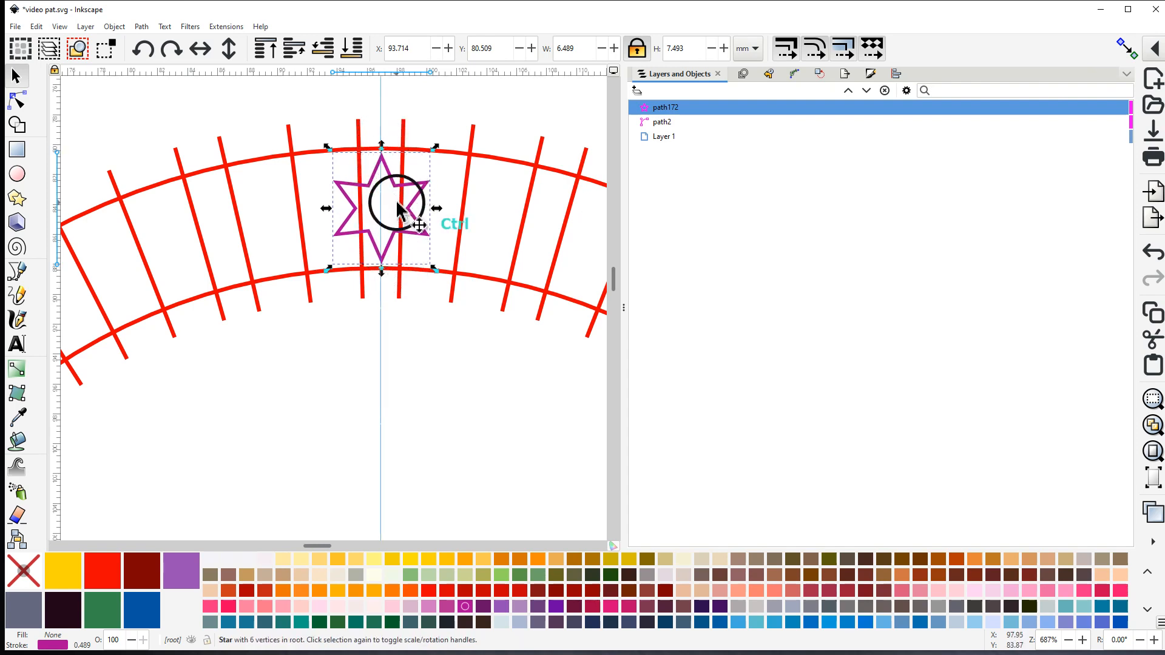
scroll(396, 212, "down", 2)
scroll(405, 261, "down", 2)
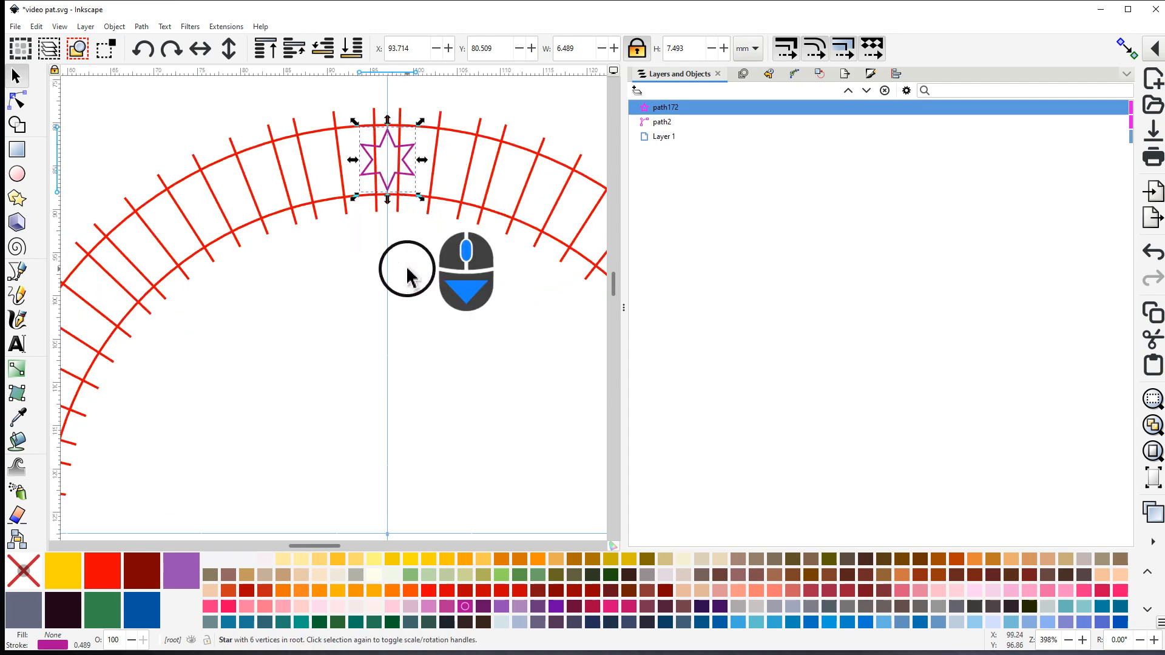
scroll(394, 267, "up", 1, "ctrl")
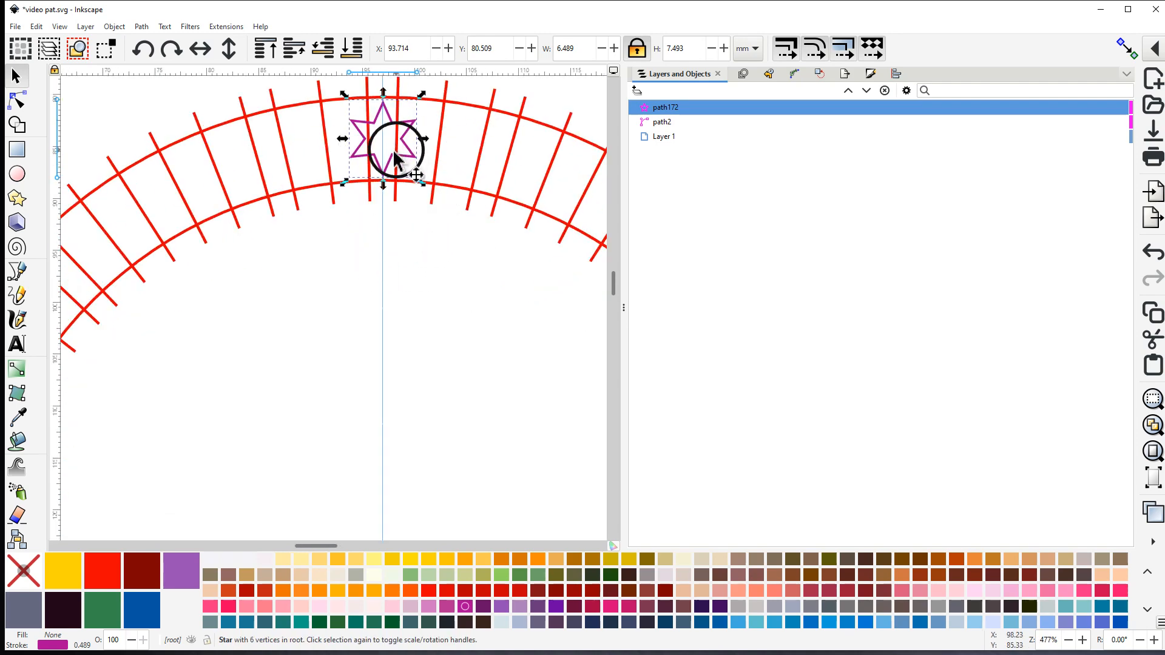
Apply the Rotate copies live path effect to the star
left_click(791, 73)
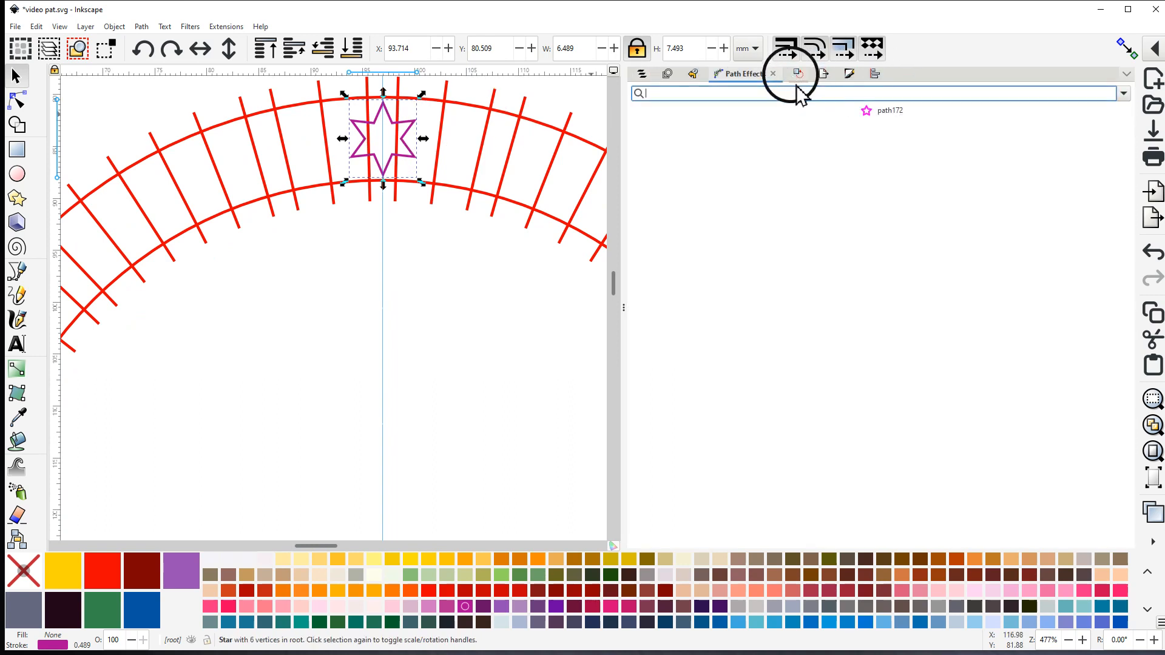
left_click(1124, 95)
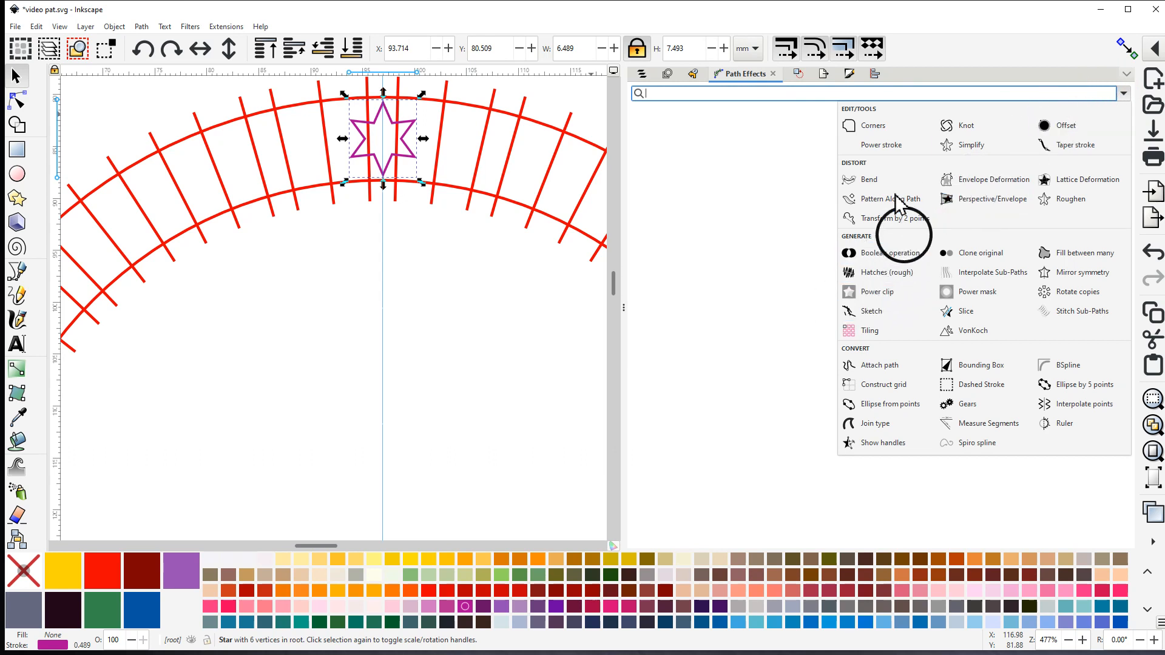
left_click(1075, 294)
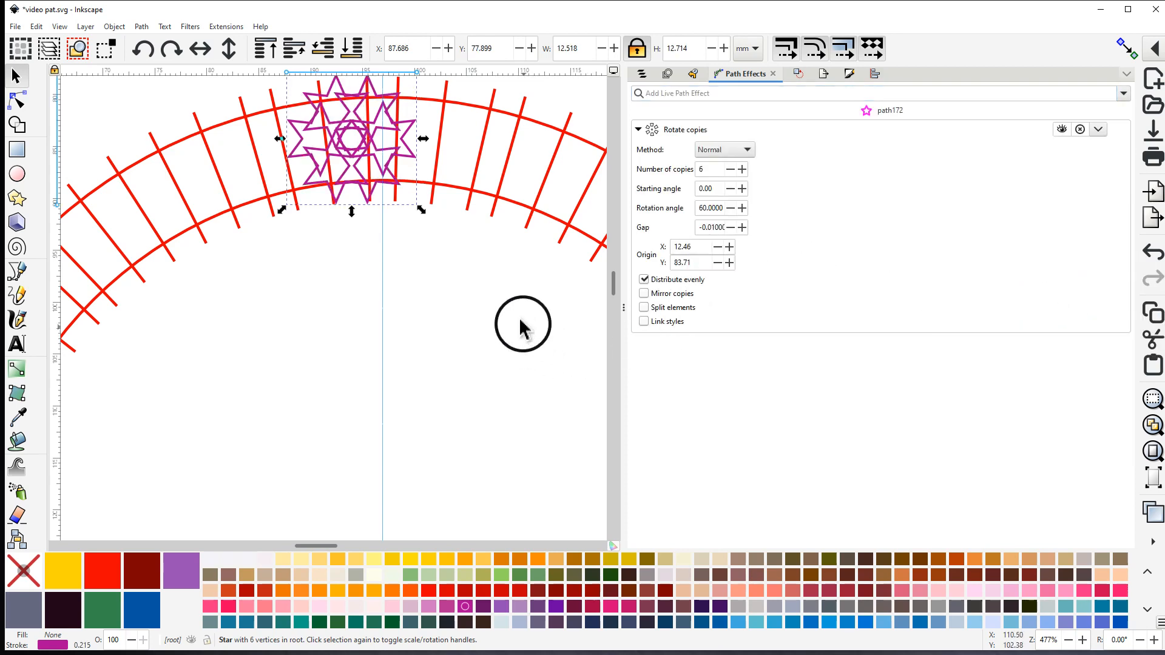
Move the rotation origin of the star copies to the ring's centre, where the two guides cross
scroll(520, 332, "down", 3)
left_click_drag(515, 338, 424, 250)
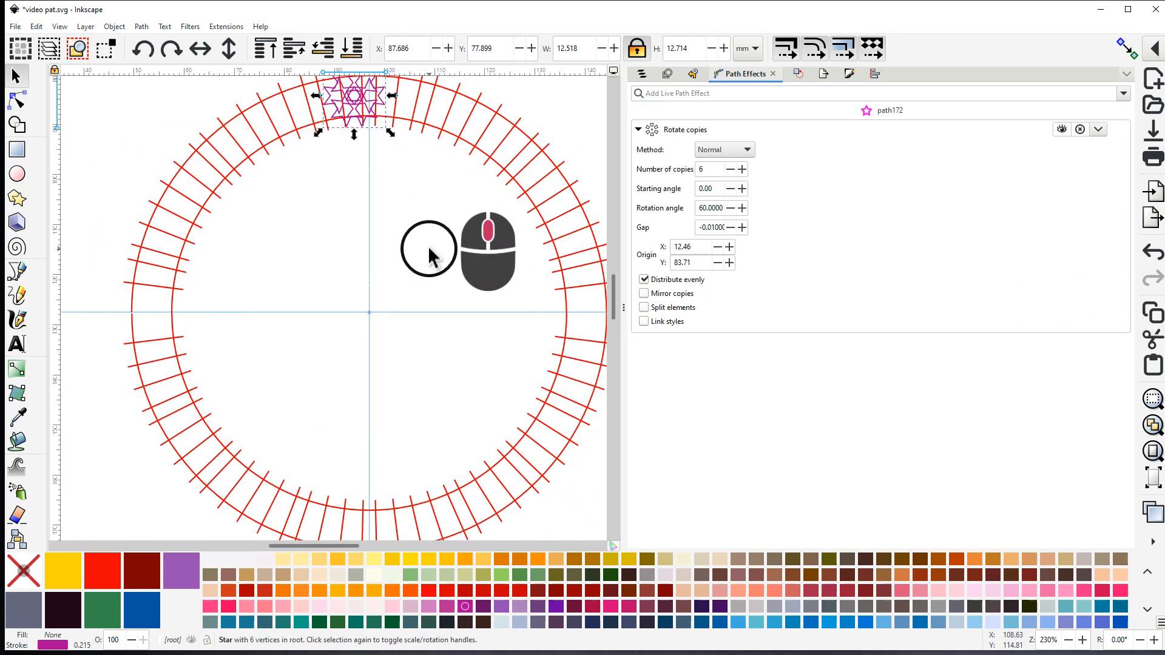
left_click(17, 99)
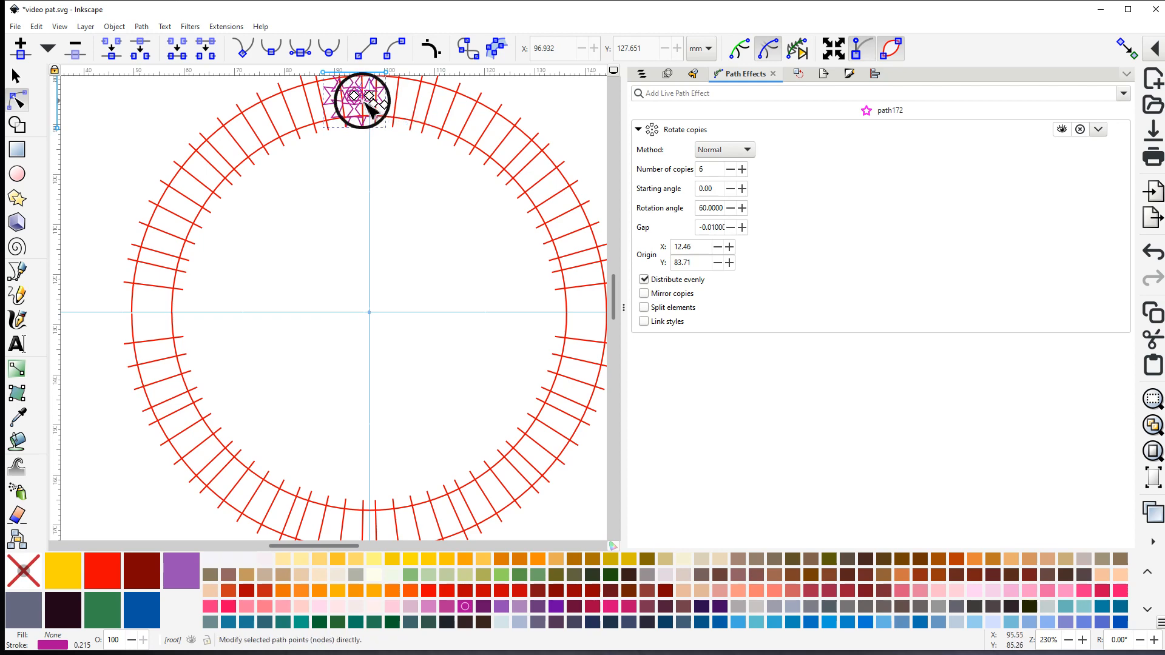
scroll(371, 108, "up", 3, "ctrl")
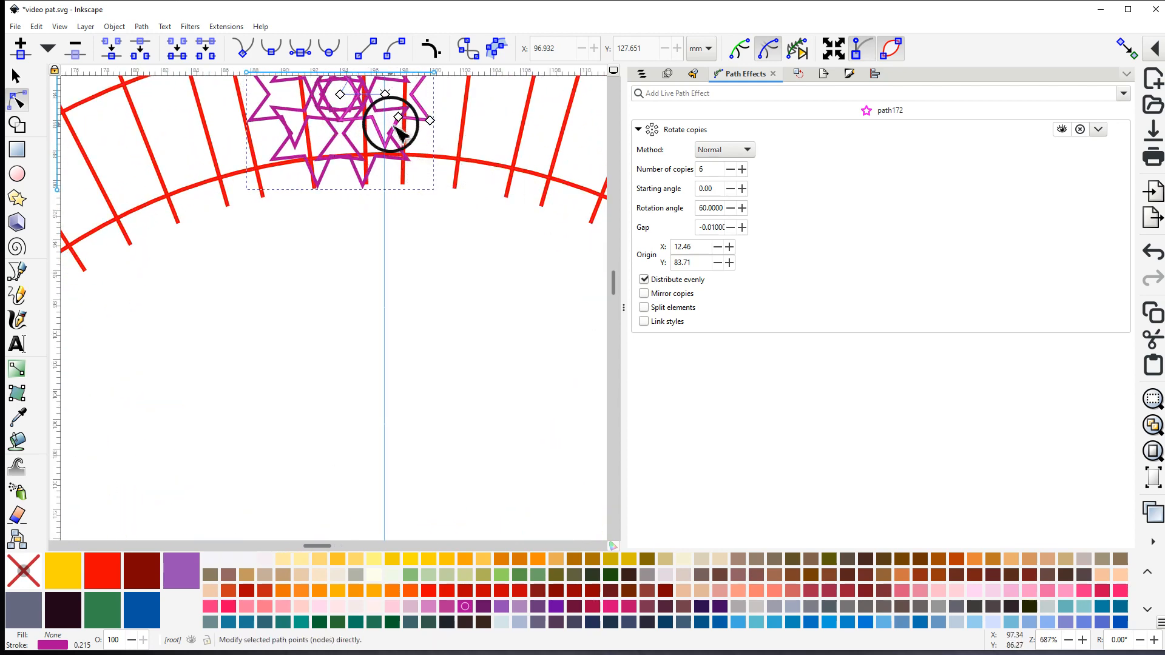
scroll(395, 128, "up", 3)
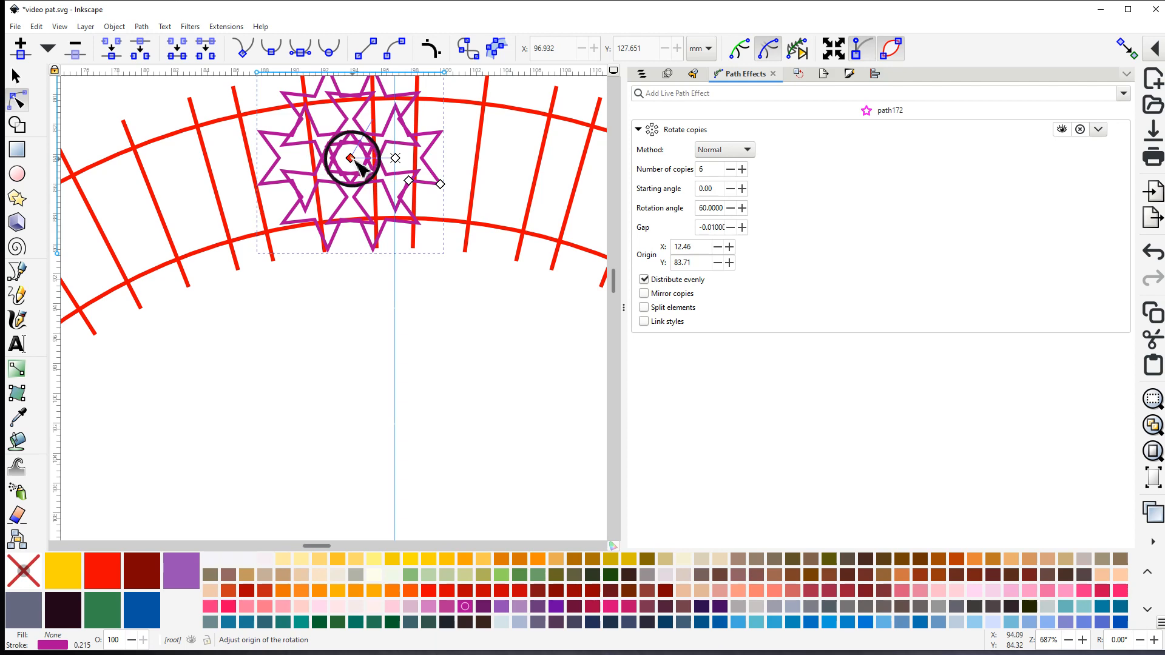
left_click_drag(352, 159, 398, 376)
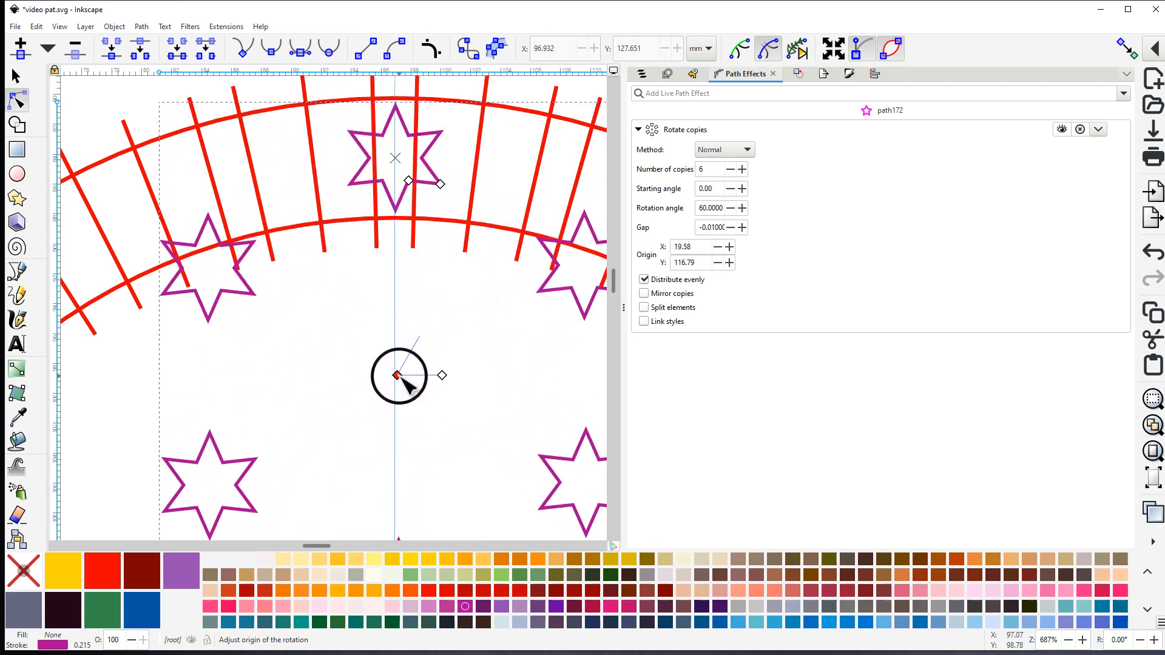
scroll(410, 379, "down", 3)
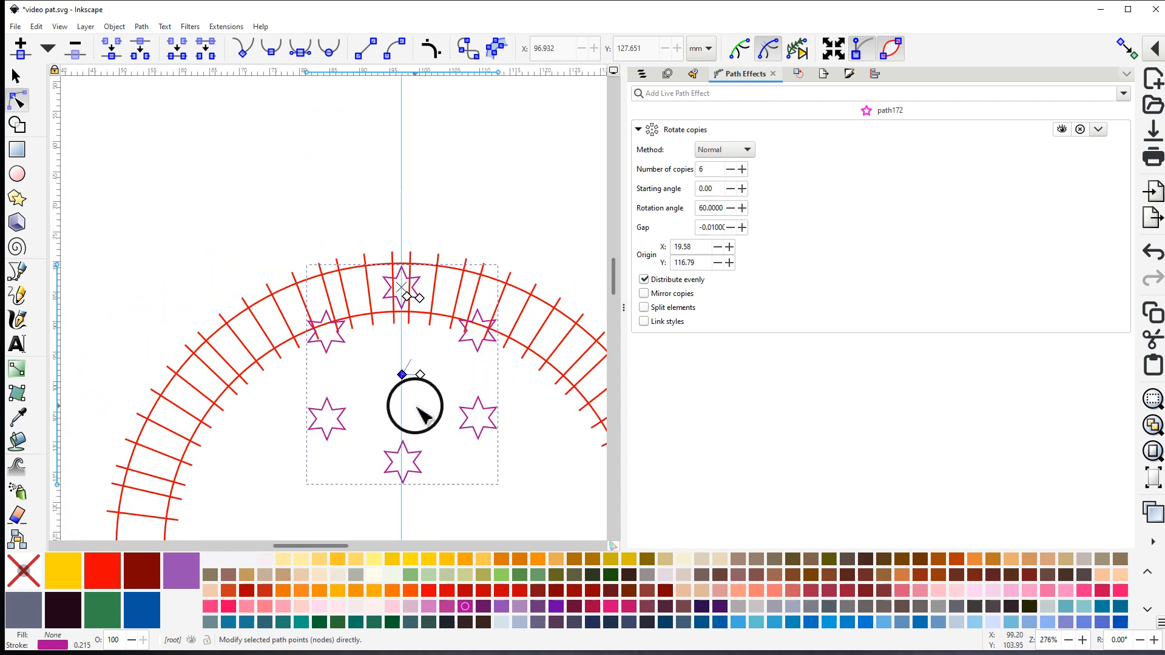
left_click_drag(414, 381, 400, 287)
left_click_drag(397, 241, 397, 238)
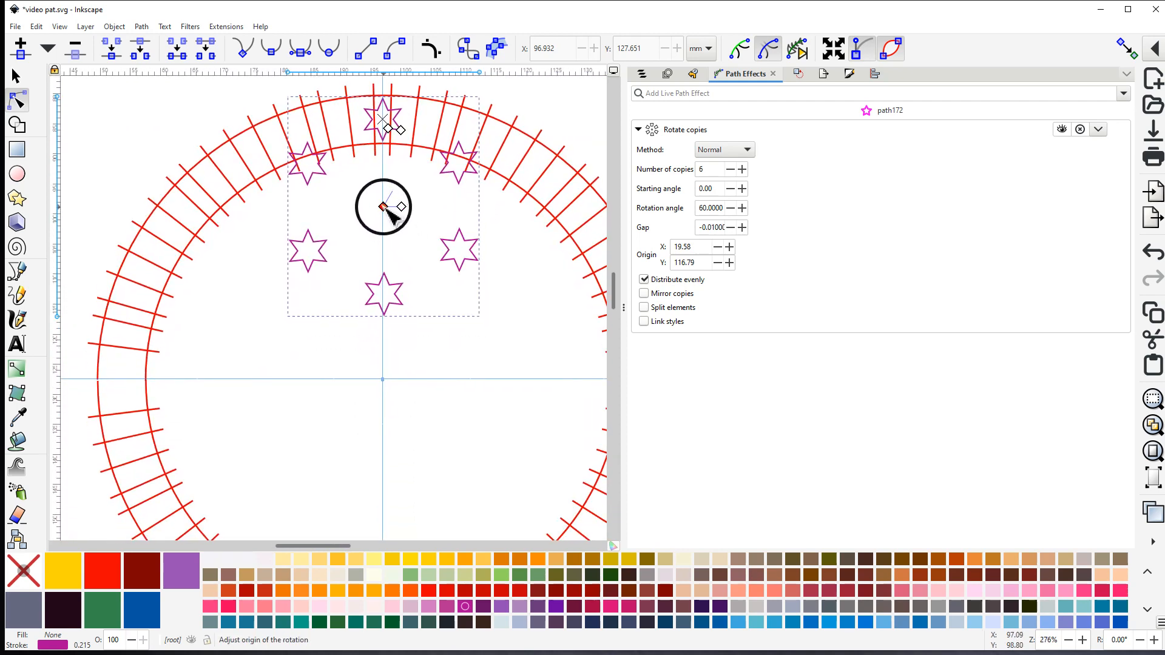
left_click_drag(385, 208, 386, 383)
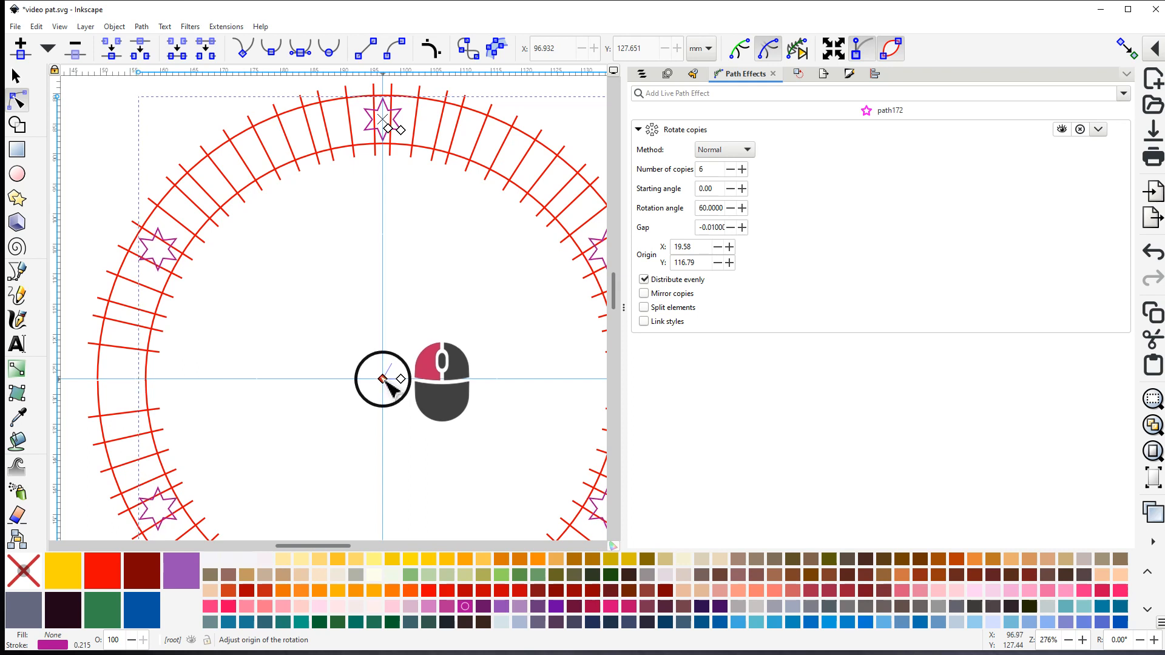
left_click_drag(386, 383, 388, 384)
Raise the number of rotated star copies to 48 around the whole ring
scroll(447, 446, "down", 2)
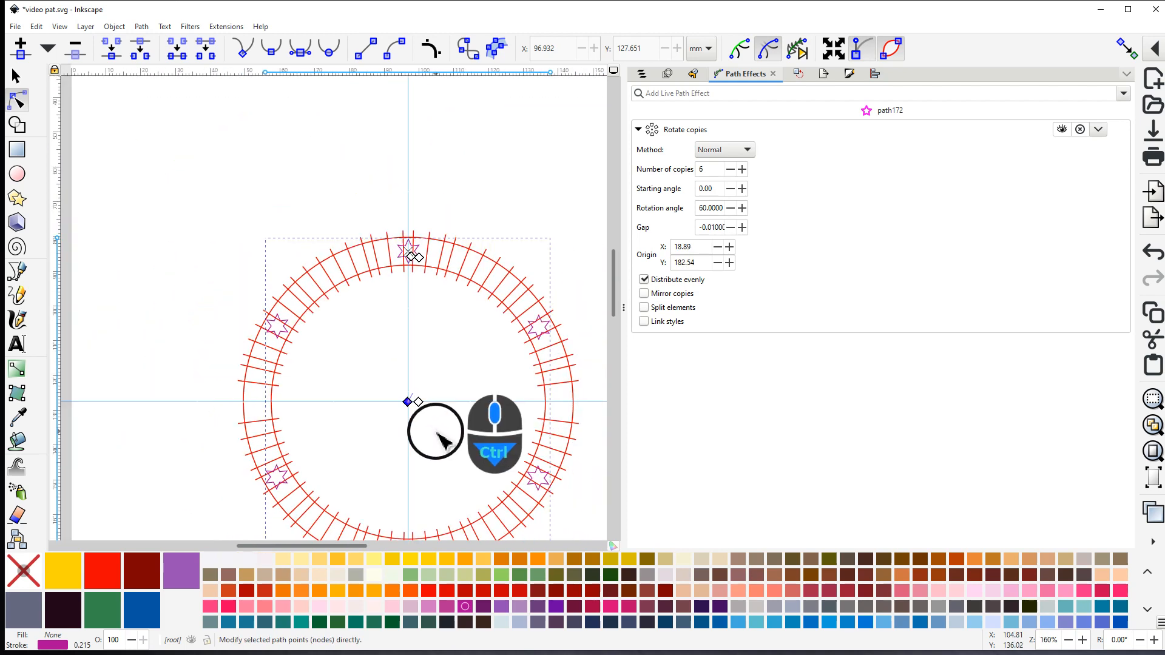
left_click_drag(442, 441, 417, 287)
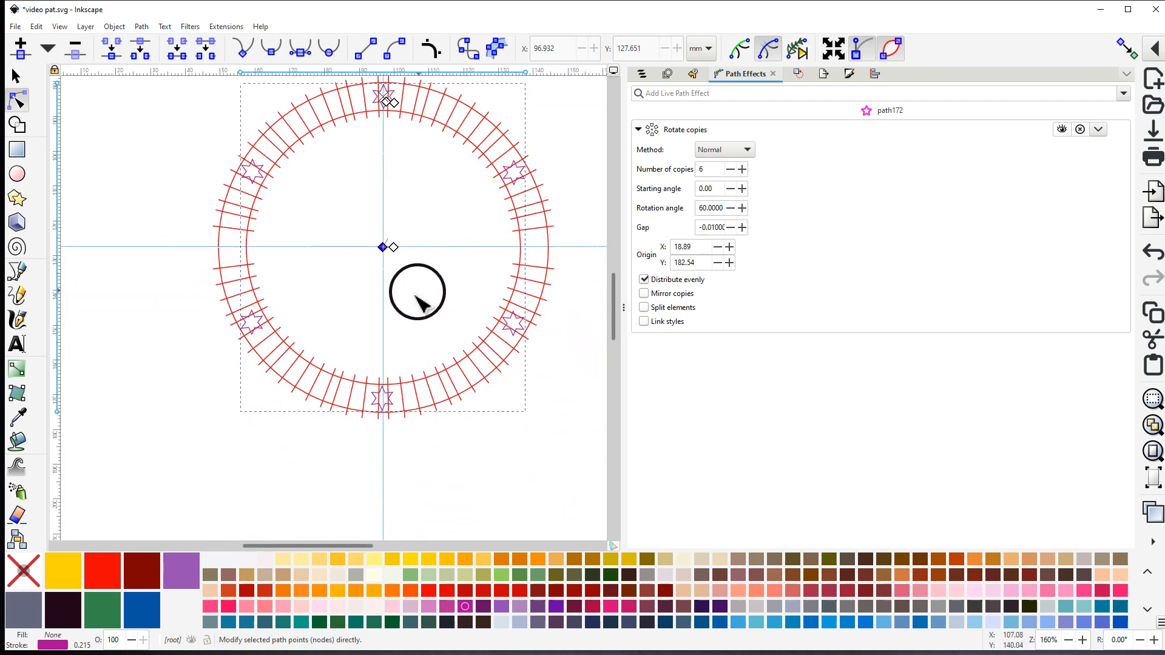
scroll(417, 301, "up", 2, "ctrl")
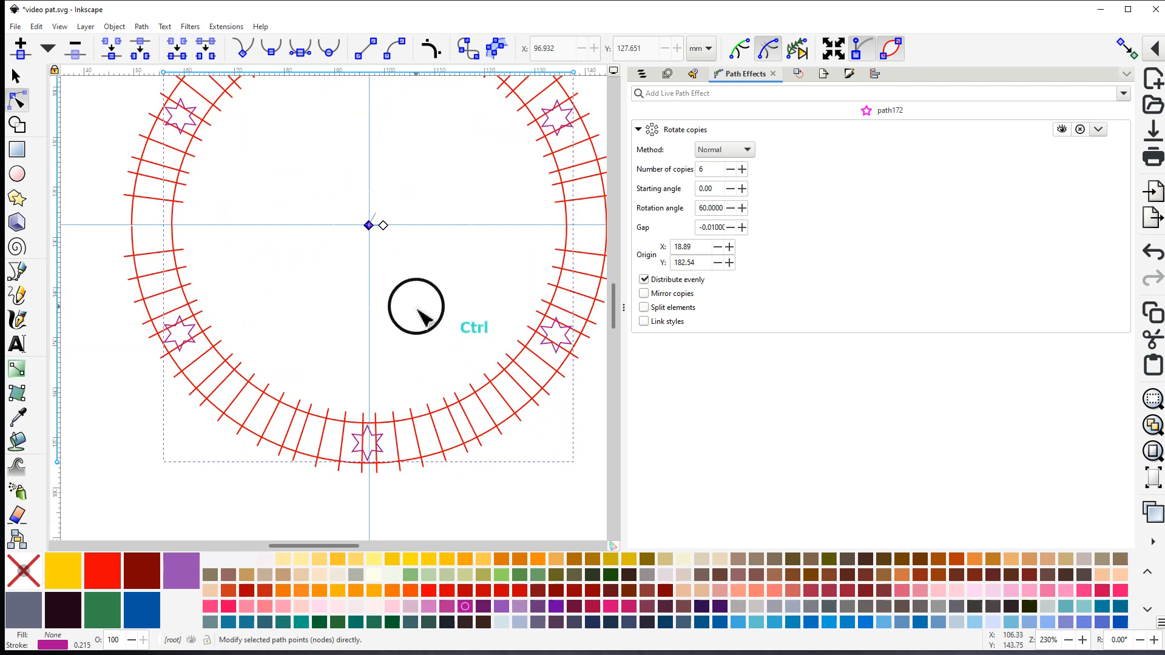
scroll(415, 312, "down", 1, "ctrl")
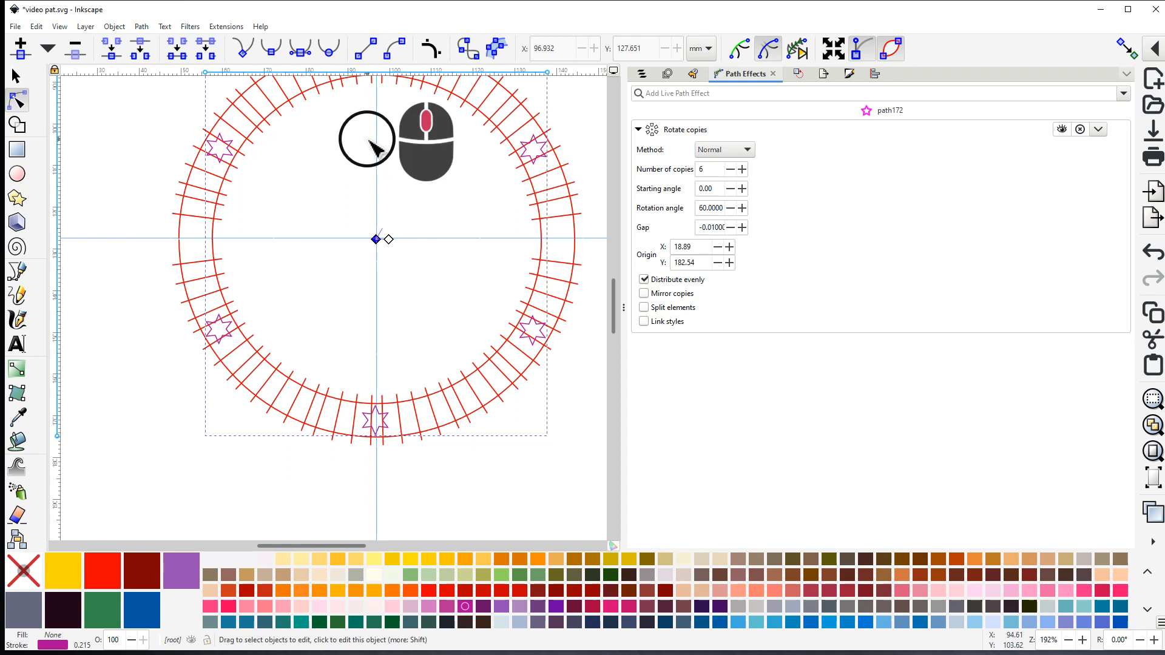
left_click_drag(366, 147, 345, 177)
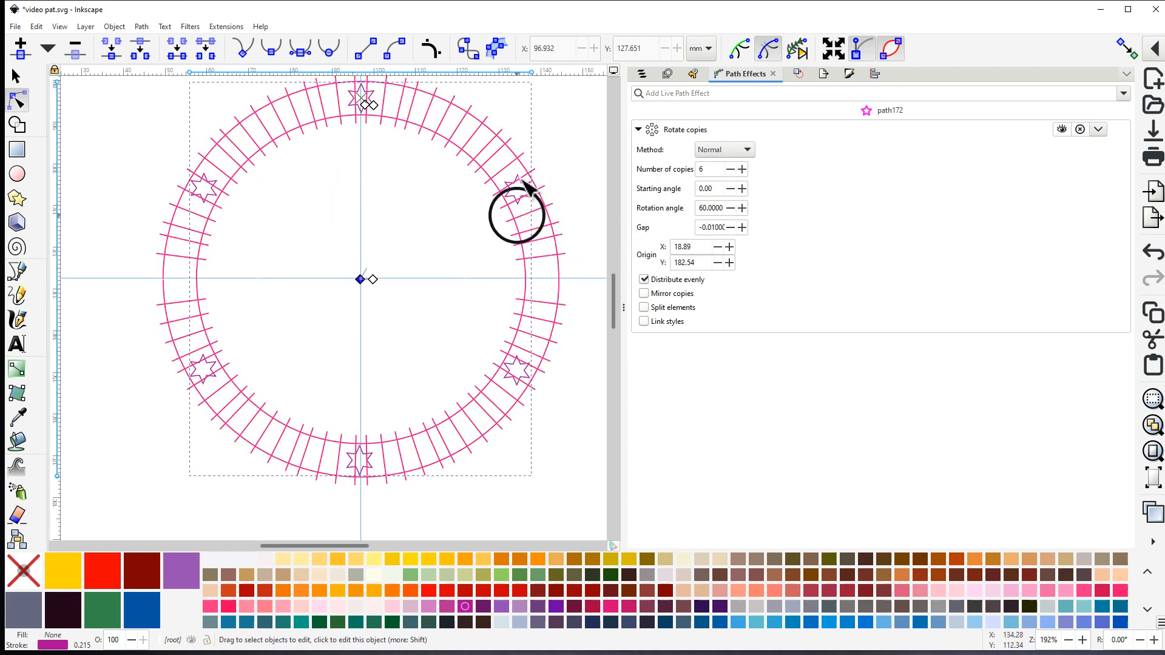
left_click(742, 169)
left_click(742, 169)
left_click(743, 170)
left_click(742, 170)
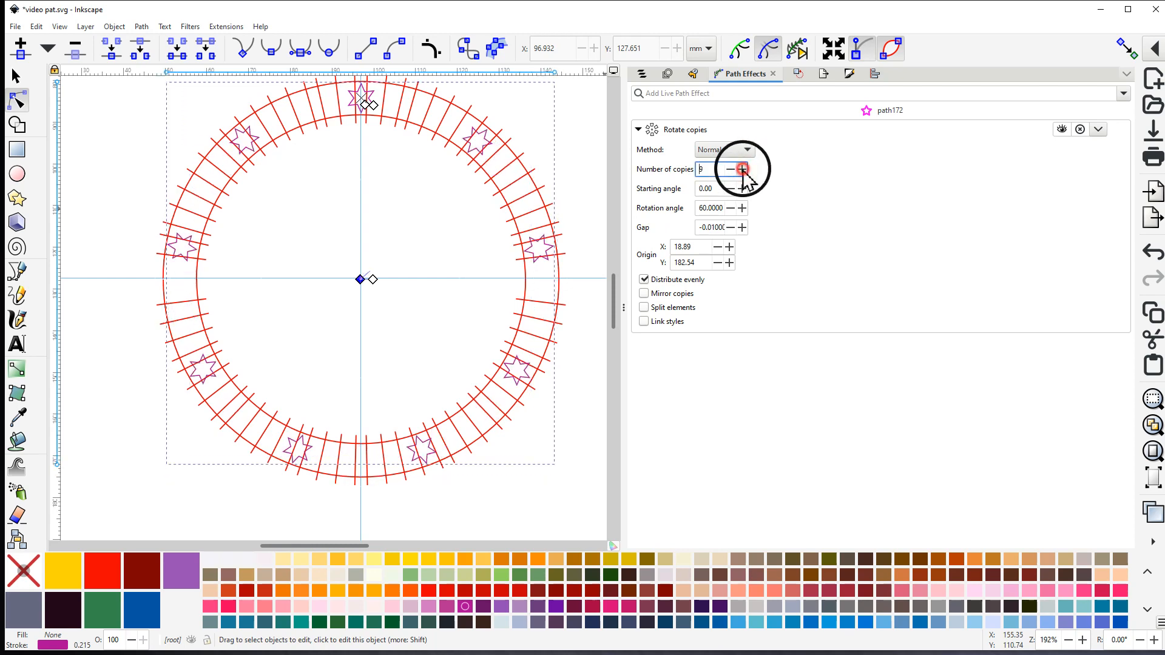
left_click(742, 169)
left_click(742, 169)
left_click(742, 169)
left_click(742, 170)
left_click(742, 169)
left_click(743, 169)
left_click(743, 169)
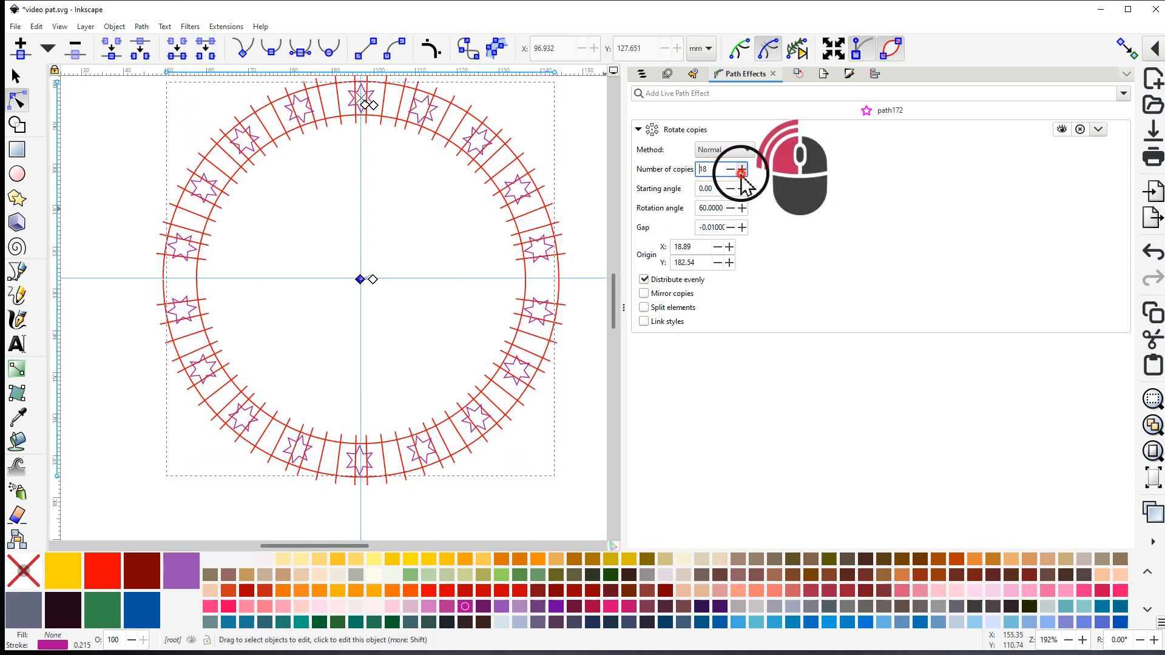
left_click(742, 169)
left_click(742, 169)
left_click(743, 169)
left_click(742, 170)
left_click(742, 170)
left_click(742, 170)
left_click(741, 171)
left_click(742, 171)
left_click(742, 170)
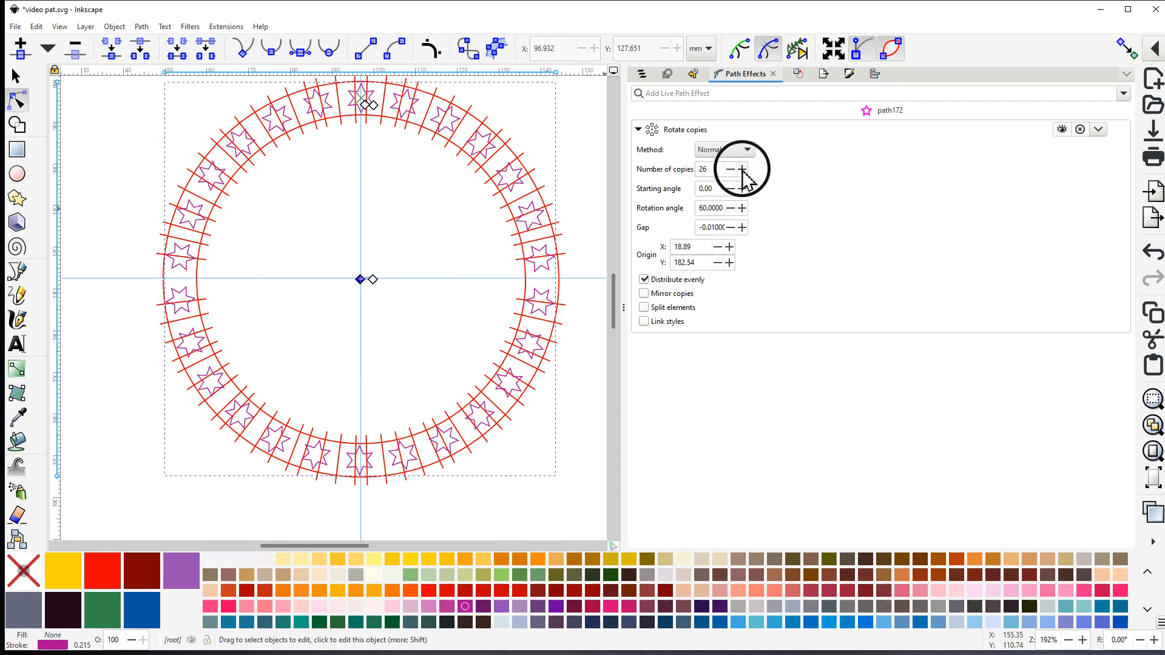
left_click(742, 169)
left_click(742, 169)
left_click(743, 169)
left_click(742, 170)
left_click(742, 169)
left_click(742, 170)
left_click(743, 169)
left_click(743, 170)
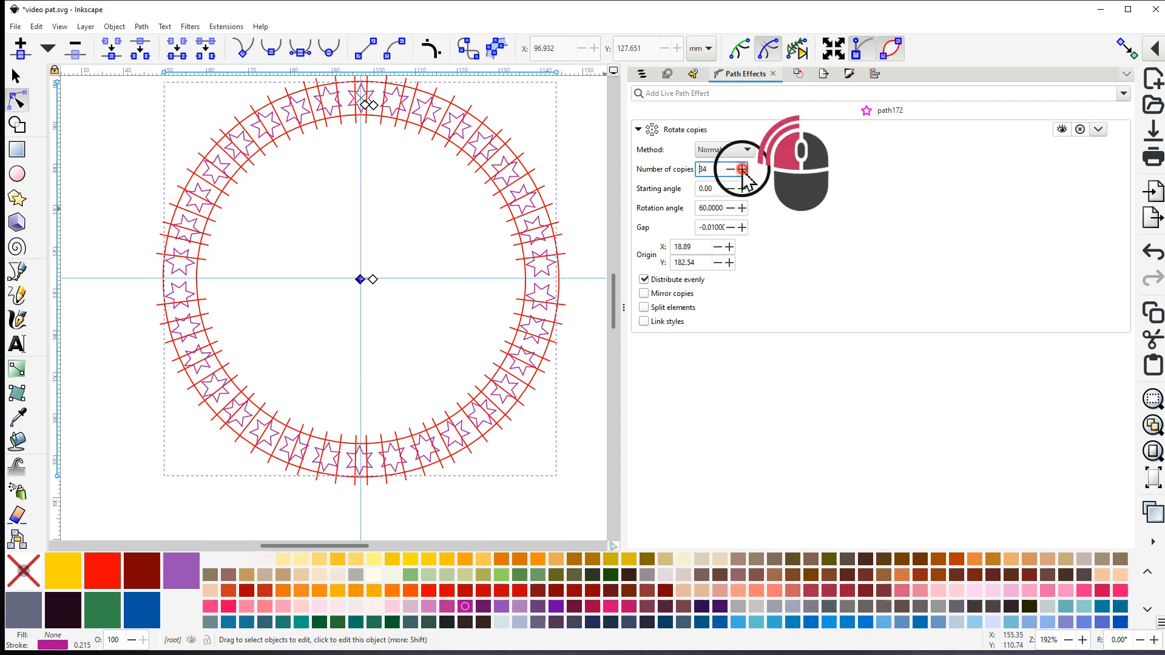
left_click(742, 169)
left_click(742, 170)
left_click(742, 169)
left_click(742, 169)
left_click(742, 169)
left_click(742, 170)
left_click(742, 170)
left_click(742, 169)
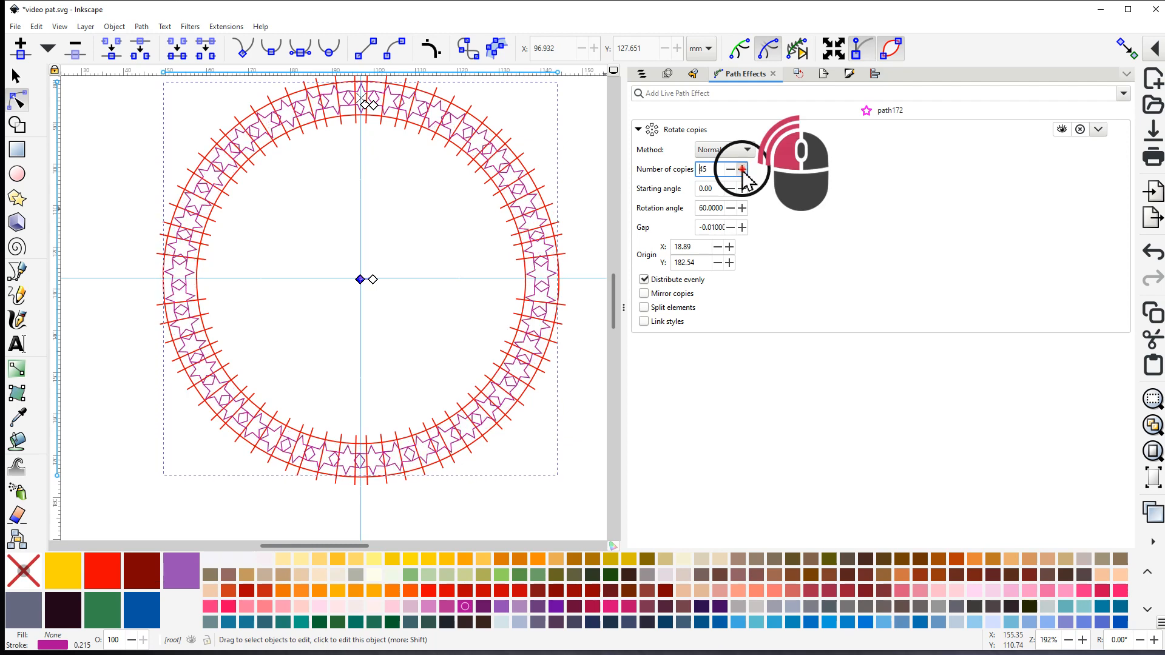
left_click(742, 169)
left_click(742, 170)
left_click(742, 169)
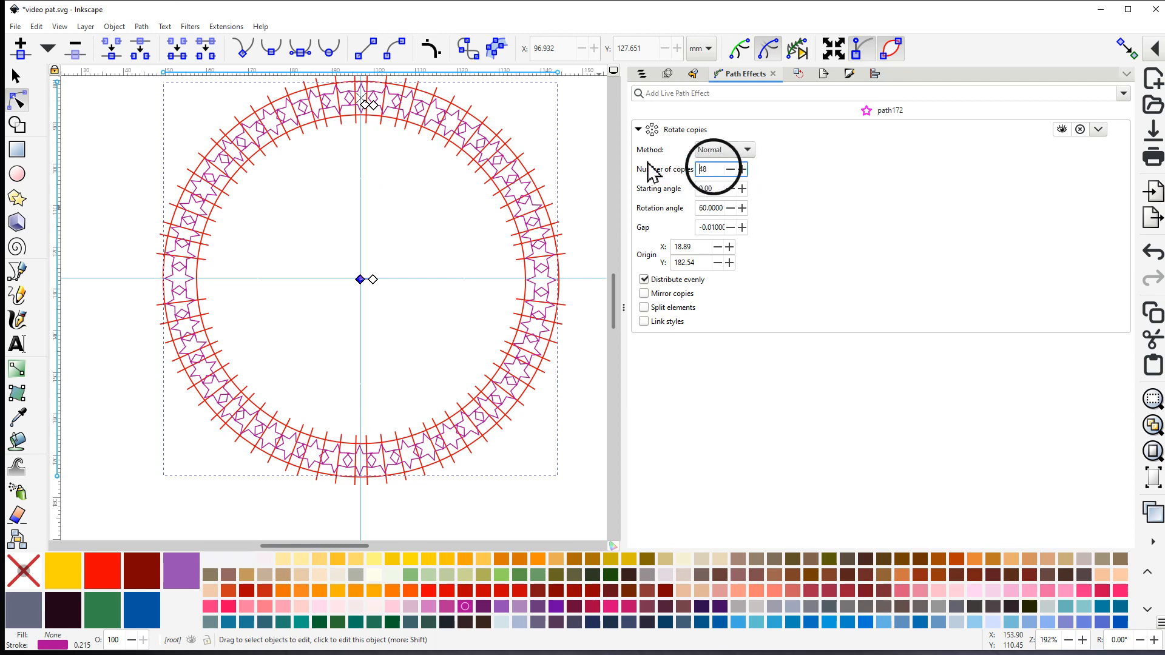
Reduce the number of star copies to 42, judging the overlap of neighbouring star points up close
scroll(398, 96, "up", 3, "ctrl")
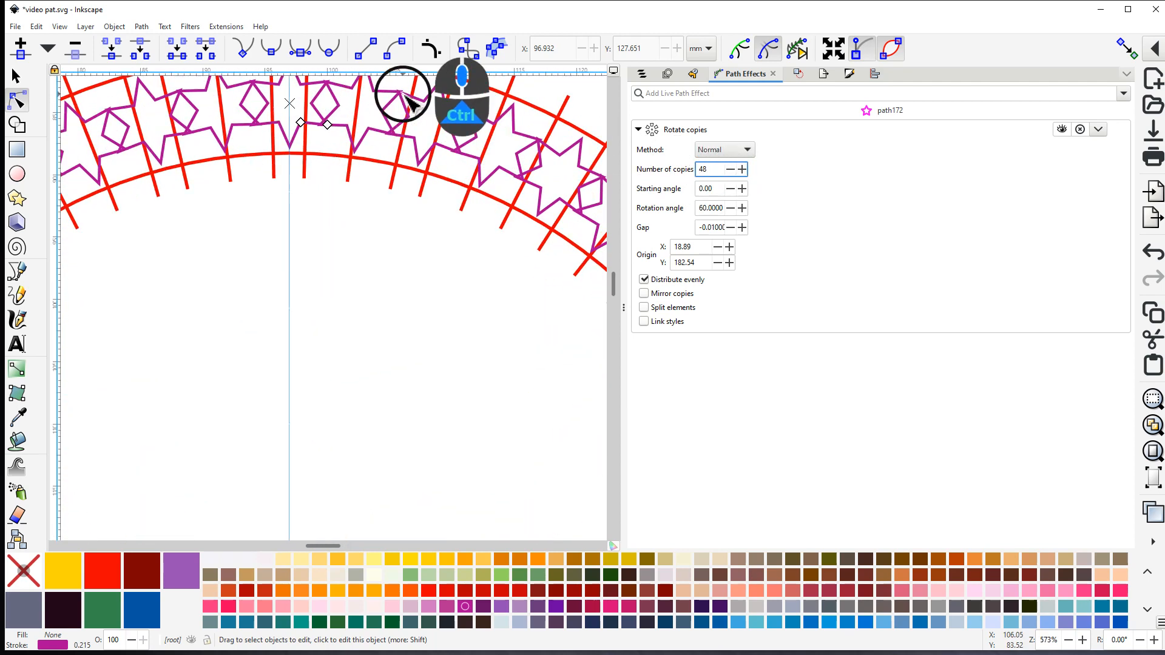
scroll(404, 97, "up", 4, "ctrl")
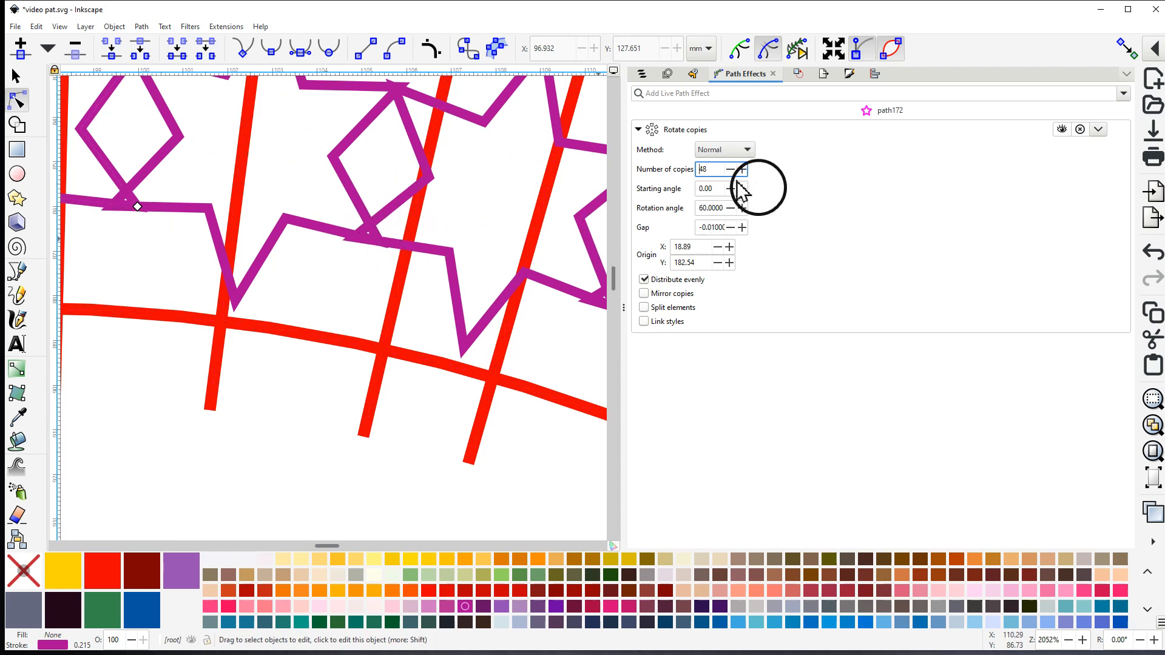
scroll(733, 176, "up", 3)
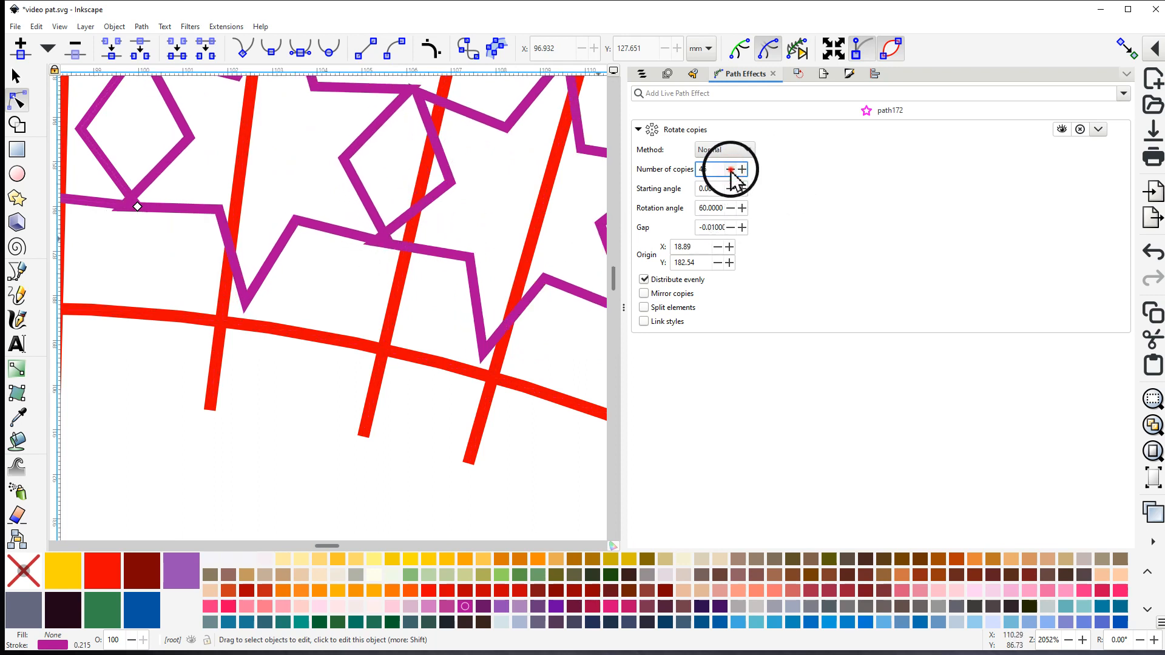
left_click(731, 170)
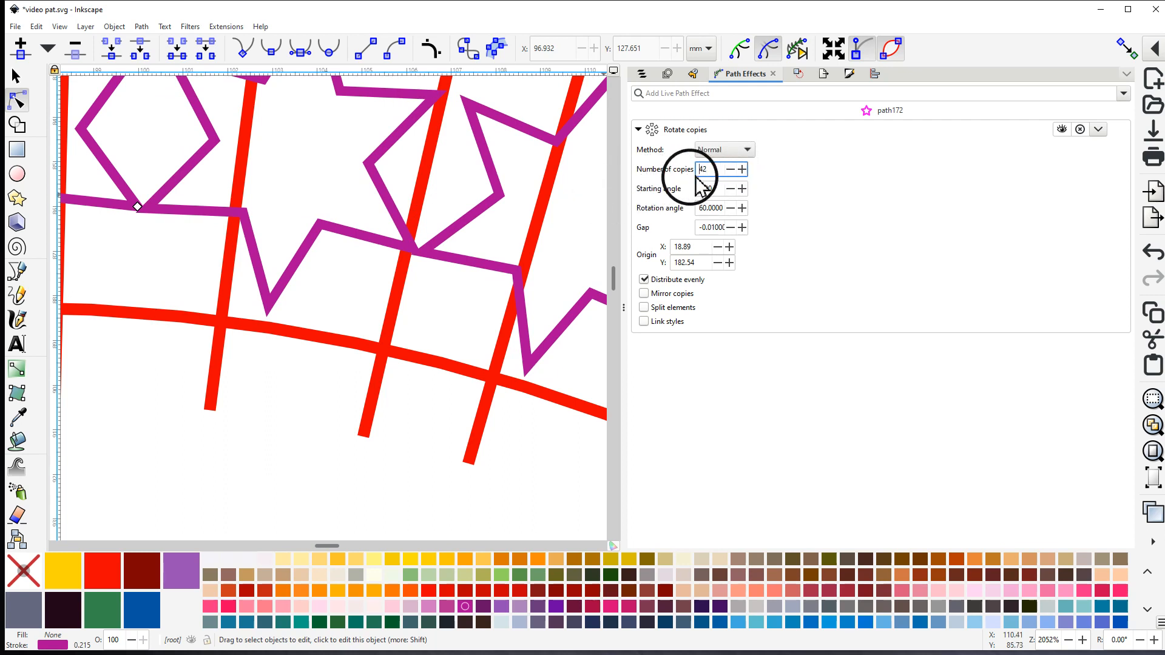
Set the gap between the rotated star copies to -0.02
scroll(504, 243, "down", 3)
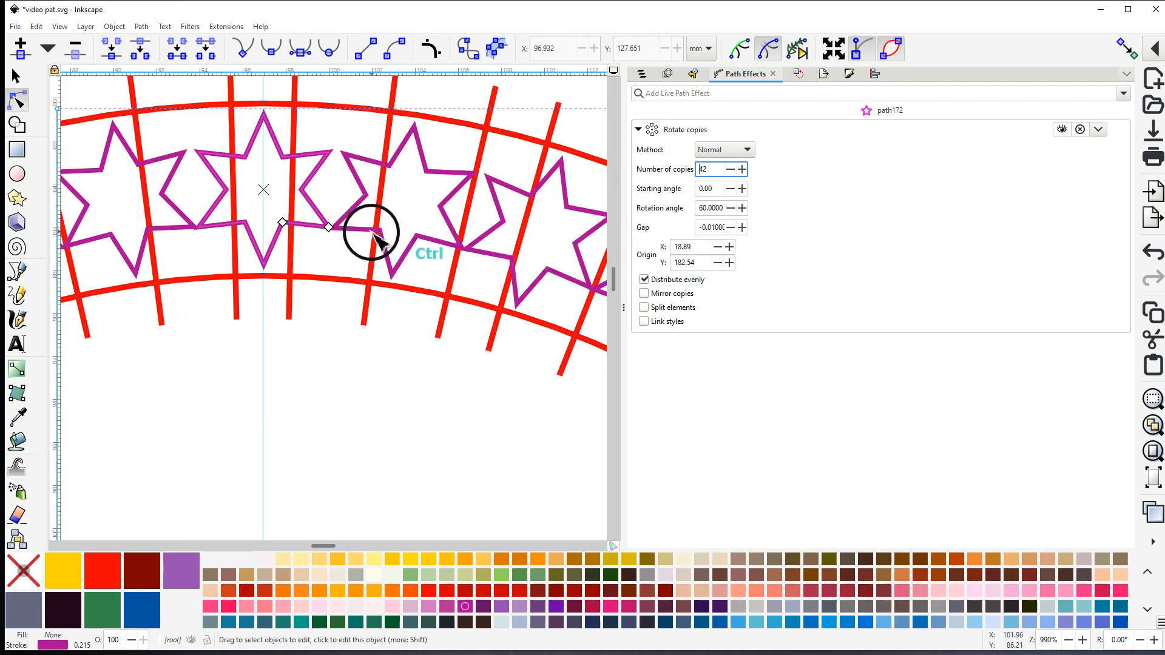
scroll(374, 234, "down", 2)
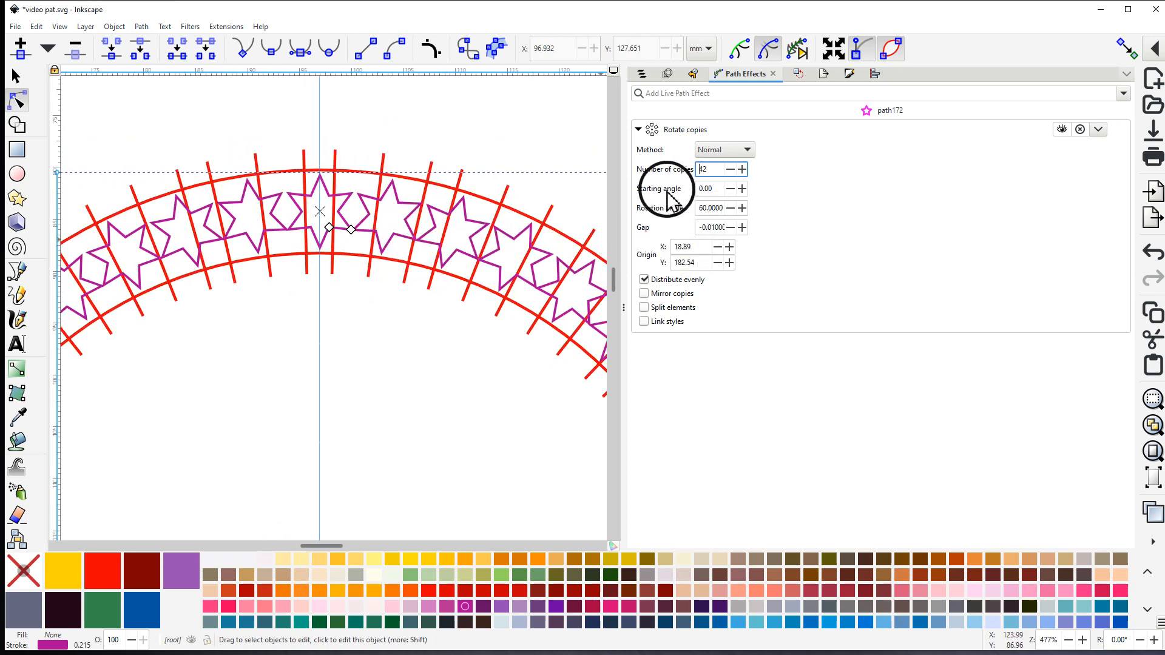
left_click(731, 228)
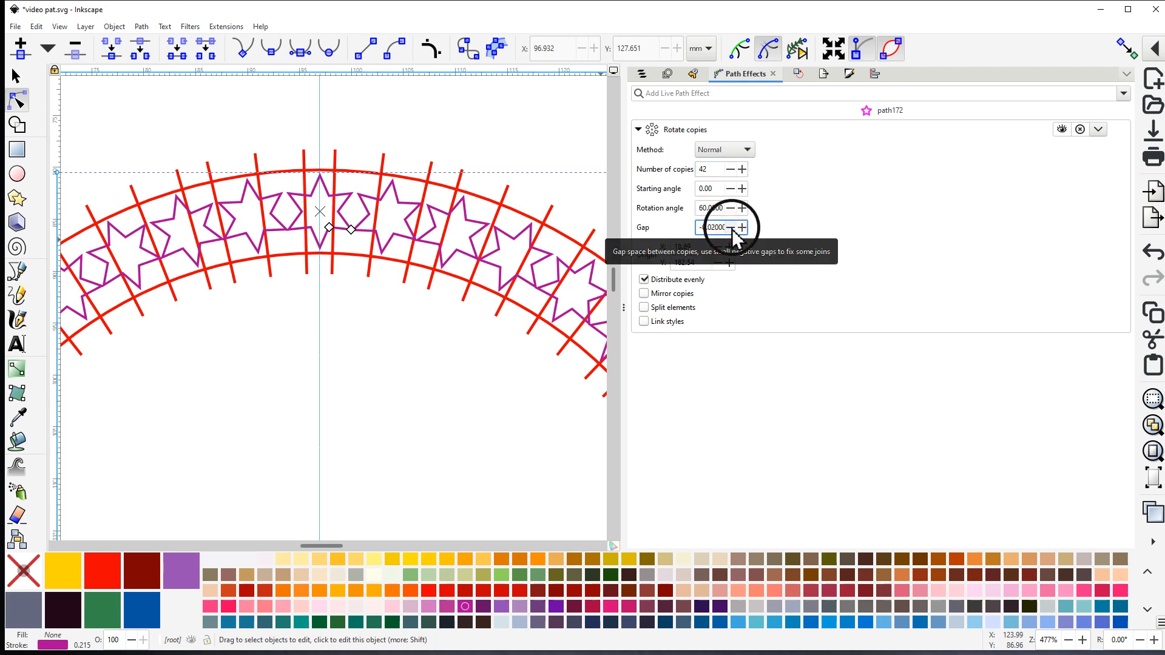
Set the gap between the rotated star copies back to 0 and check the star overlaps close up
left_click(741, 228)
left_click(742, 229)
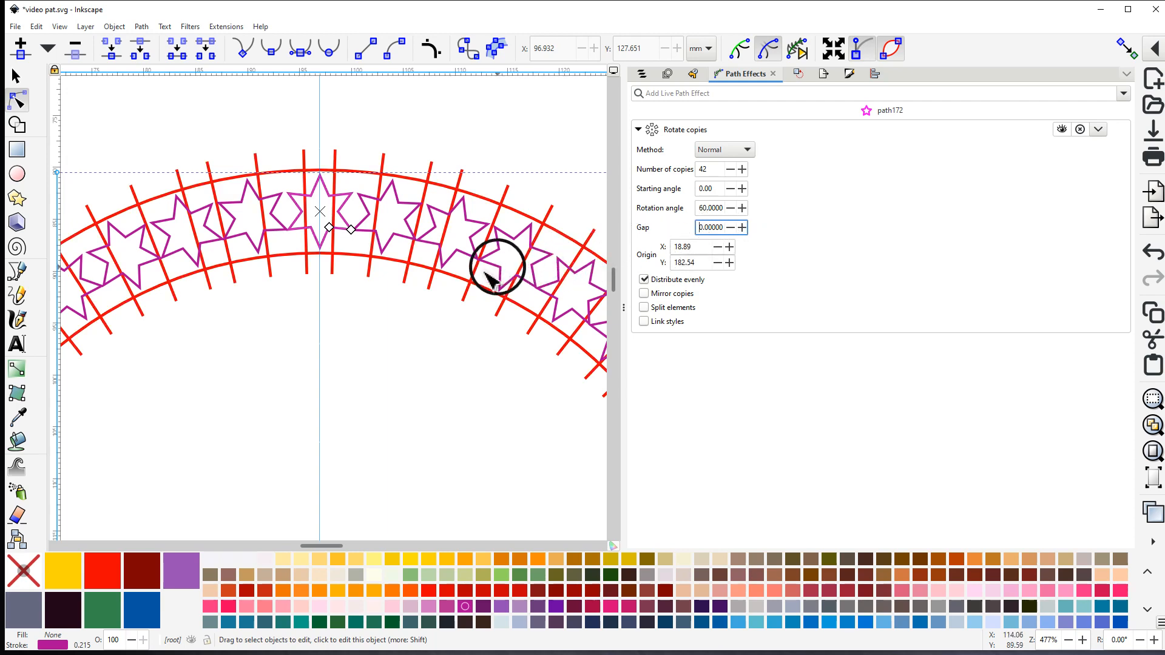
scroll(447, 261, "up", 1)
scroll(447, 261, "up", 5)
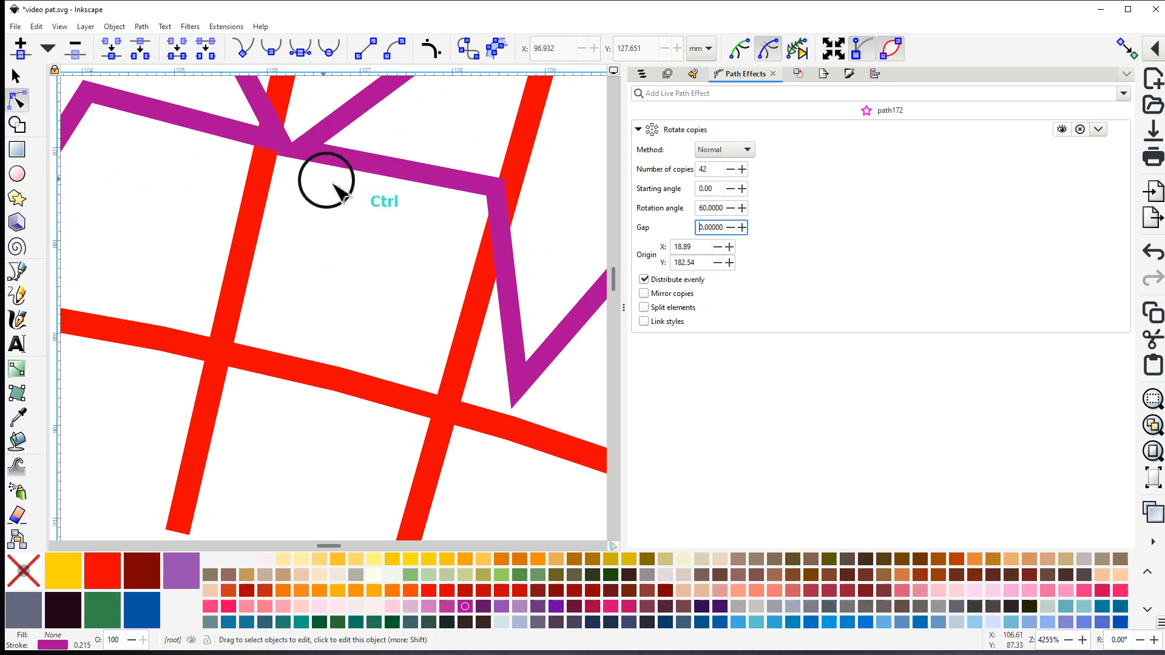
scroll(328, 185, "down", 5)
scroll(381, 219, "down", 4)
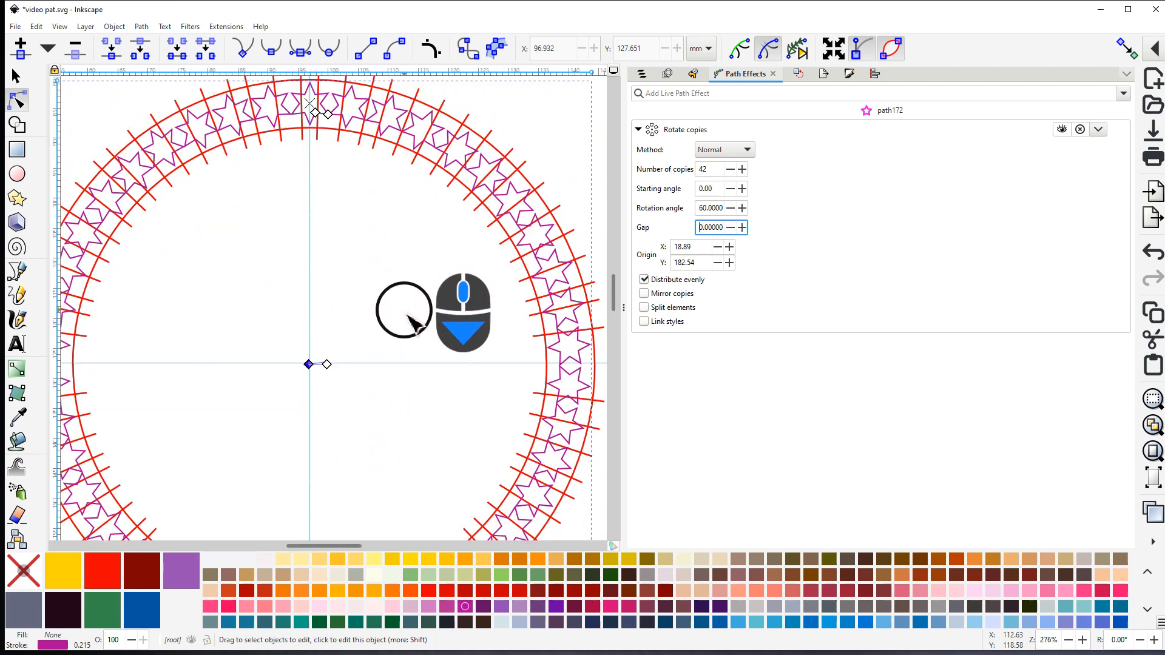
scroll(407, 308, "down", 1)
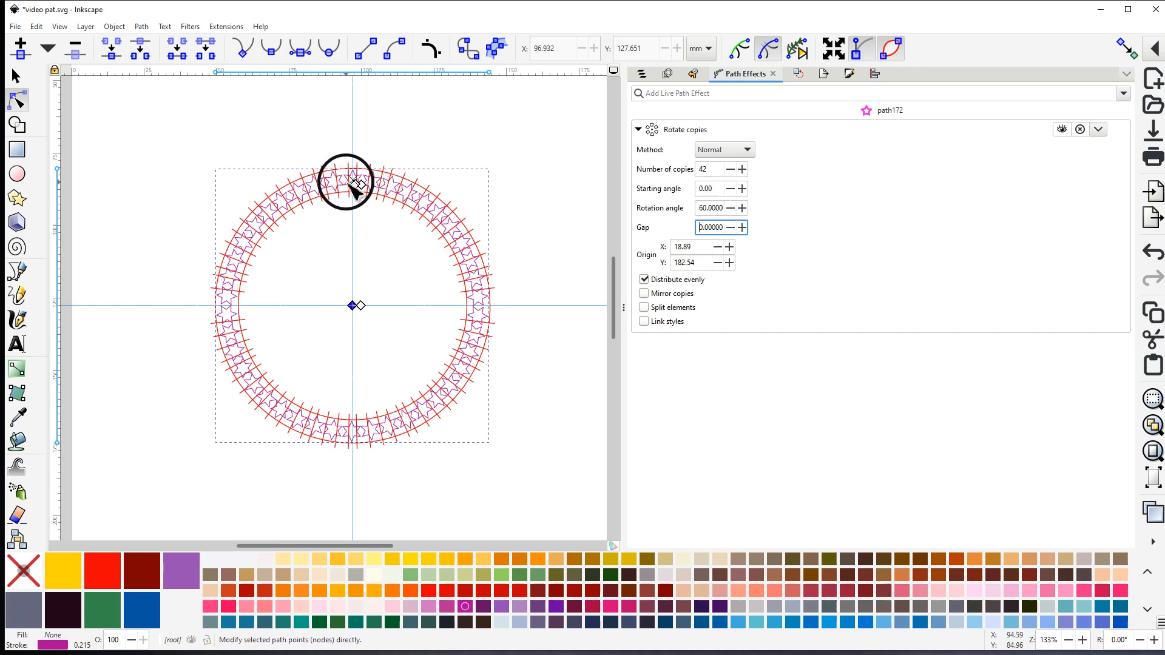
Convert the rotated star copies into a plain path with Object to Path, ready for object selection
left_click(143, 26)
left_click(152, 43)
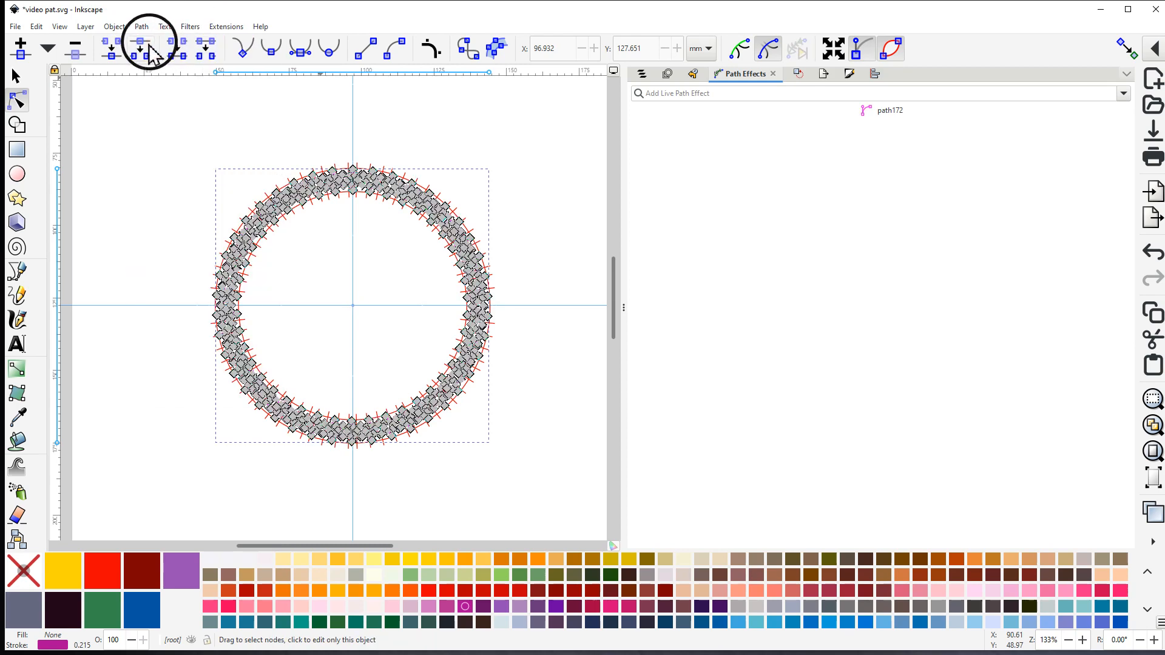
left_click(17, 76)
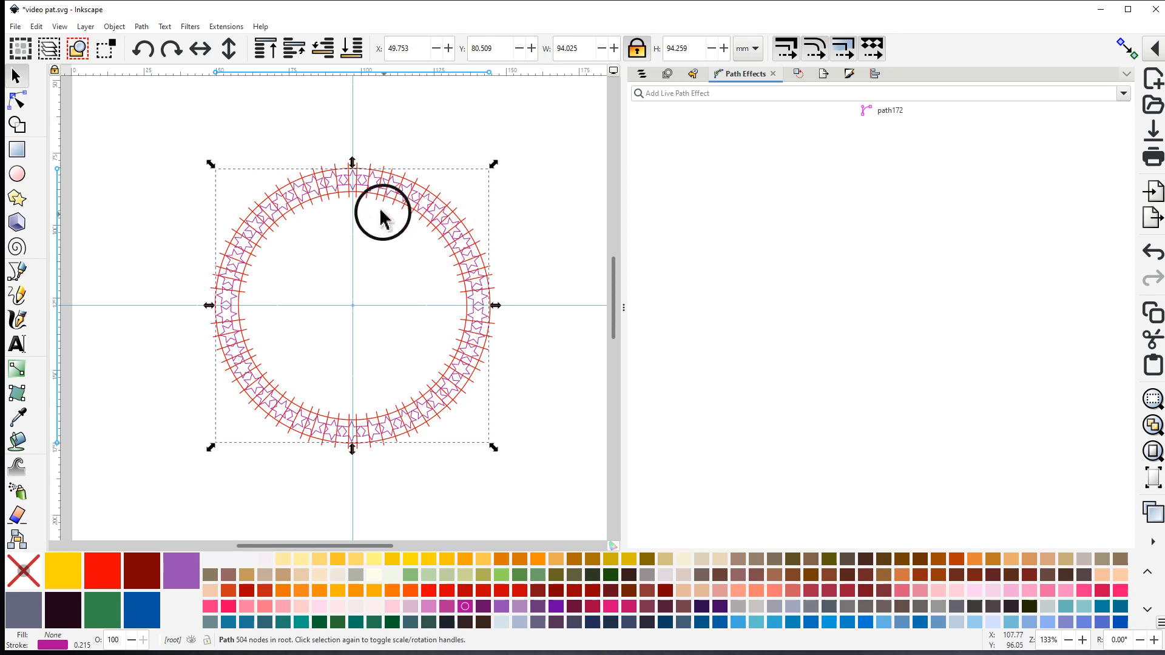
Turn the star path into an Ink/Stitch pattern with Selection to pattern and inspect its spiral marker up close
scroll(381, 219, "up", 5, "ctrl")
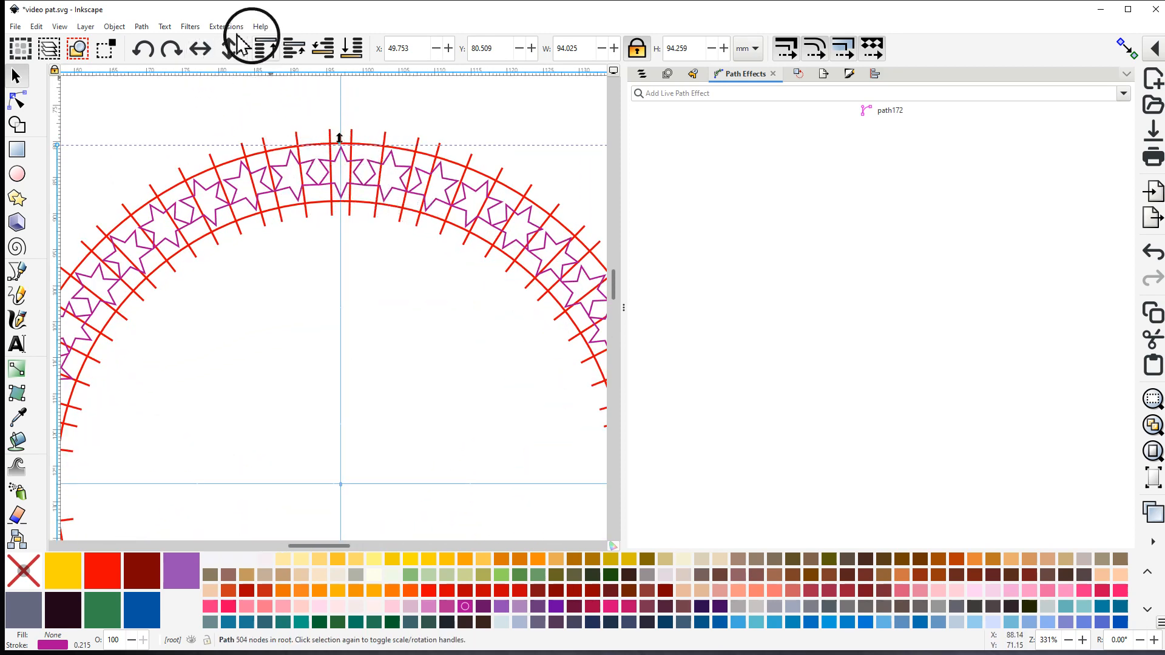
left_click(224, 27)
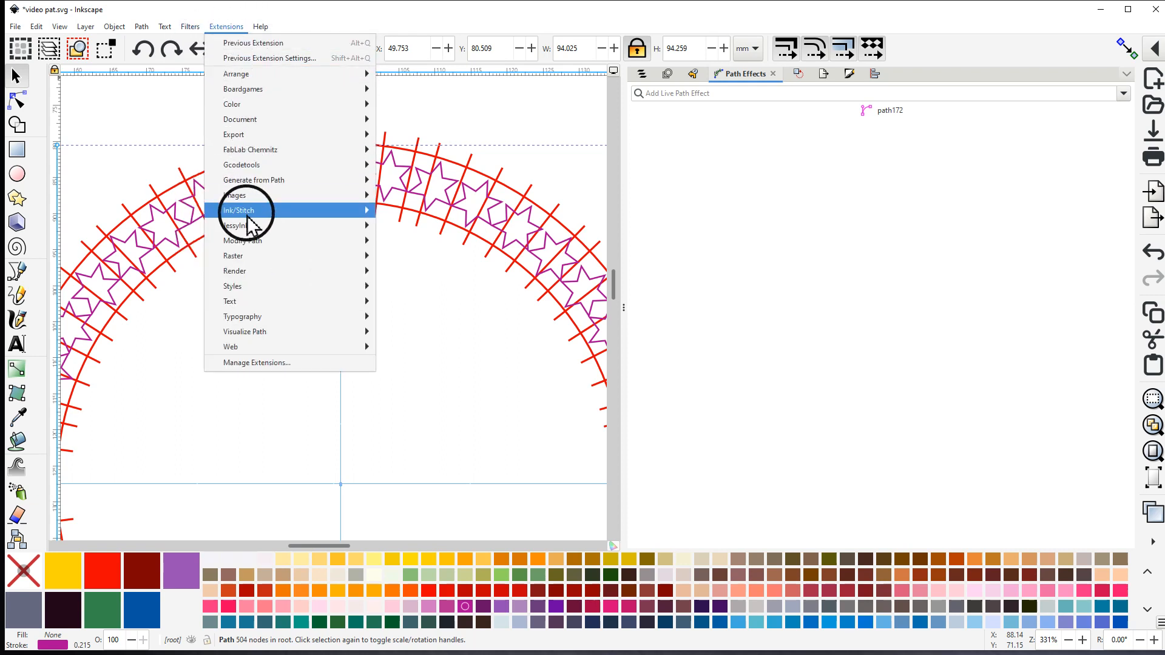
mouse_move(249, 211)
mouse_move(463, 257)
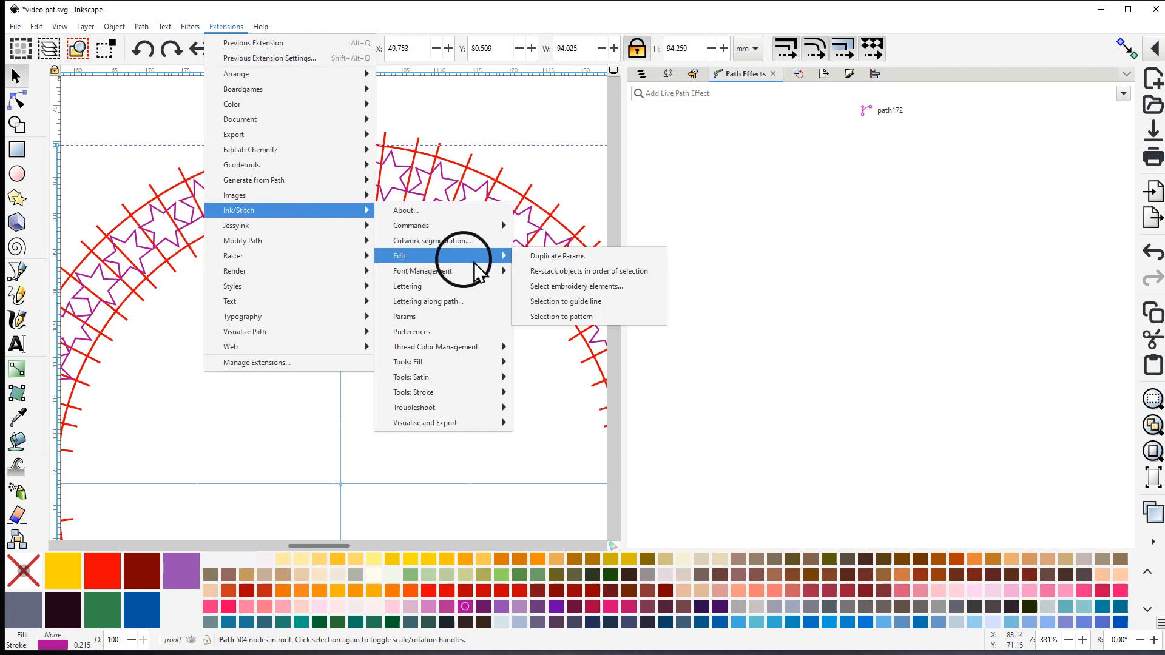
left_click(576, 316)
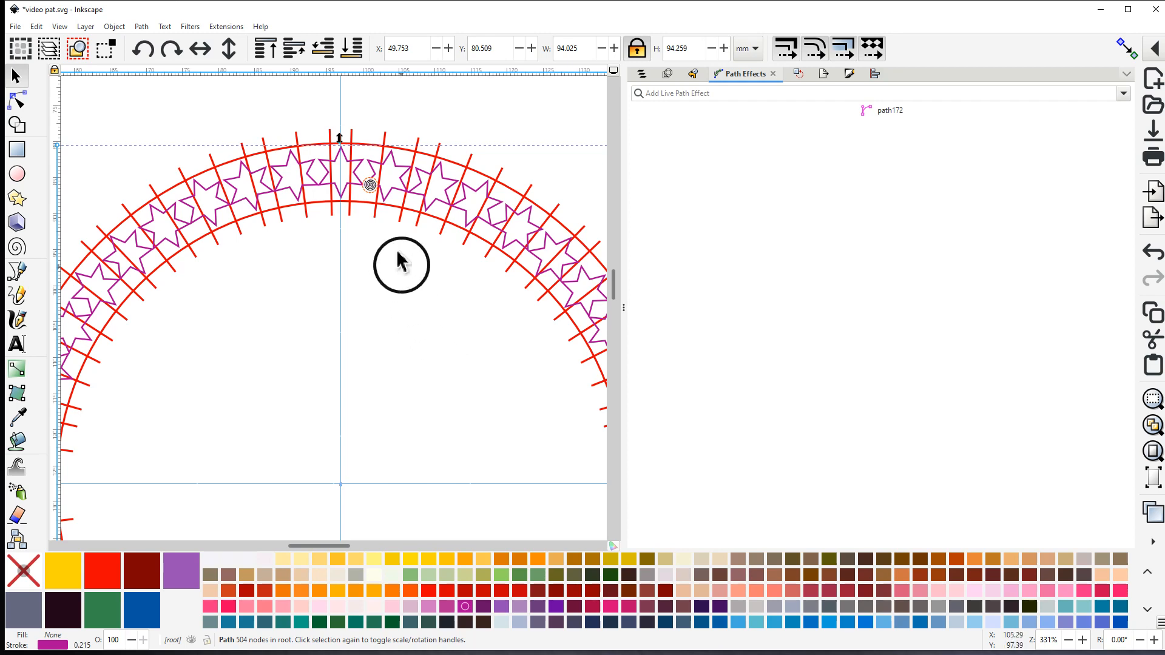
scroll(377, 193, "up", 4, "ctrl")
scroll(377, 193, "up", 8, "ctrl")
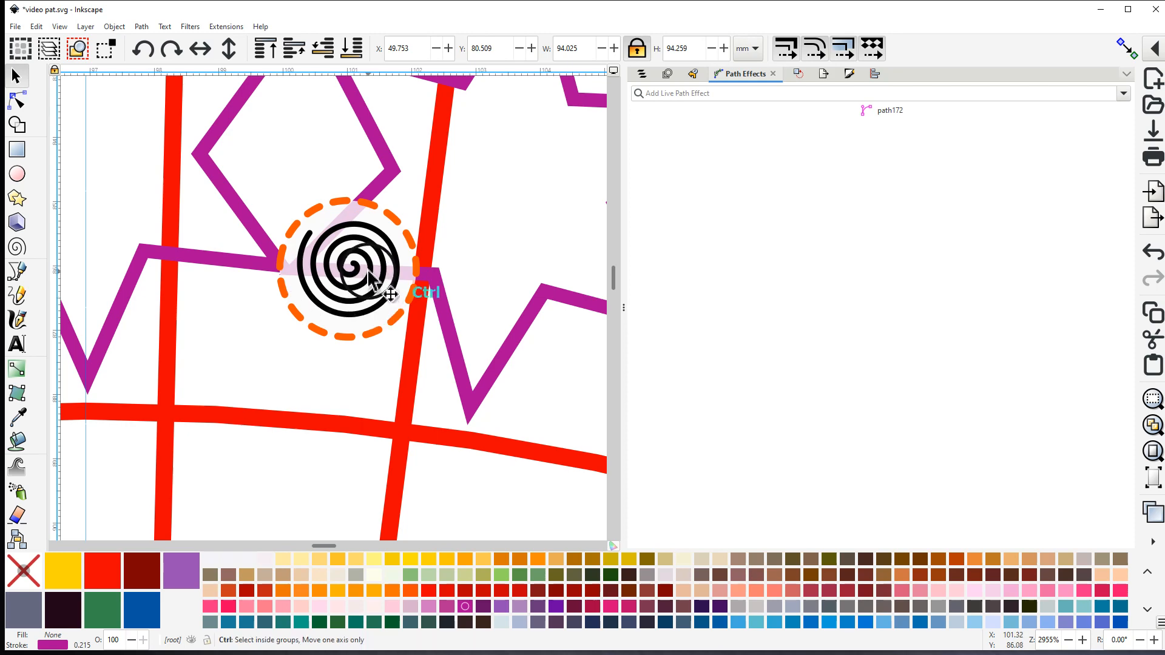
scroll(368, 273, "down", 6, "ctrl")
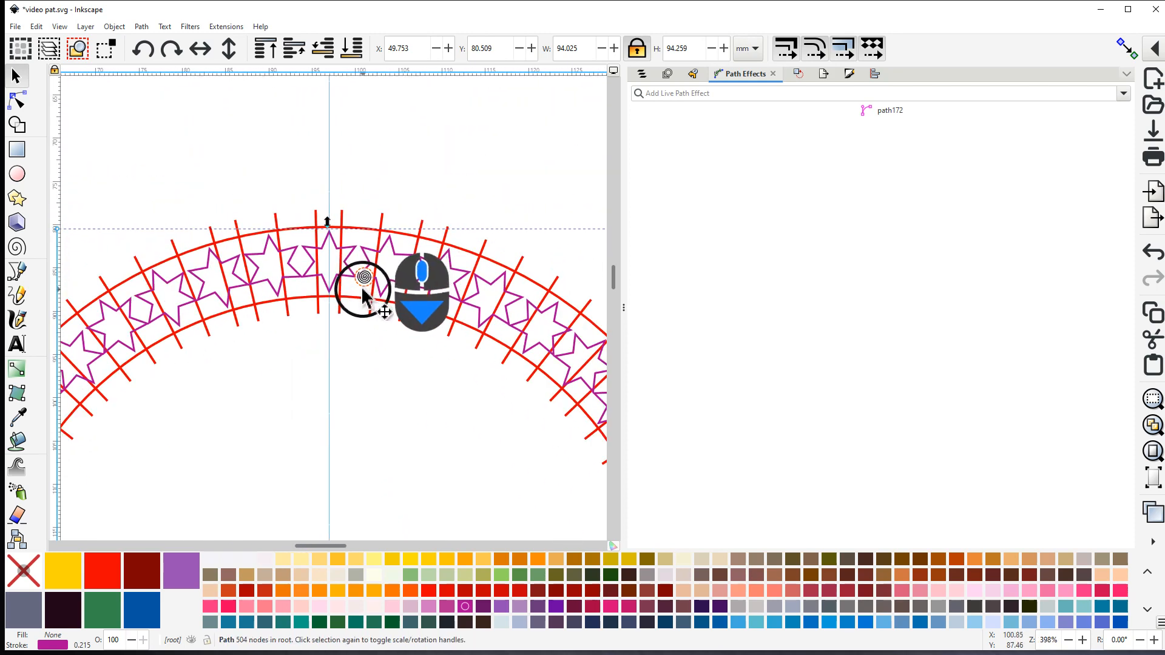
scroll(364, 267, "down", 2)
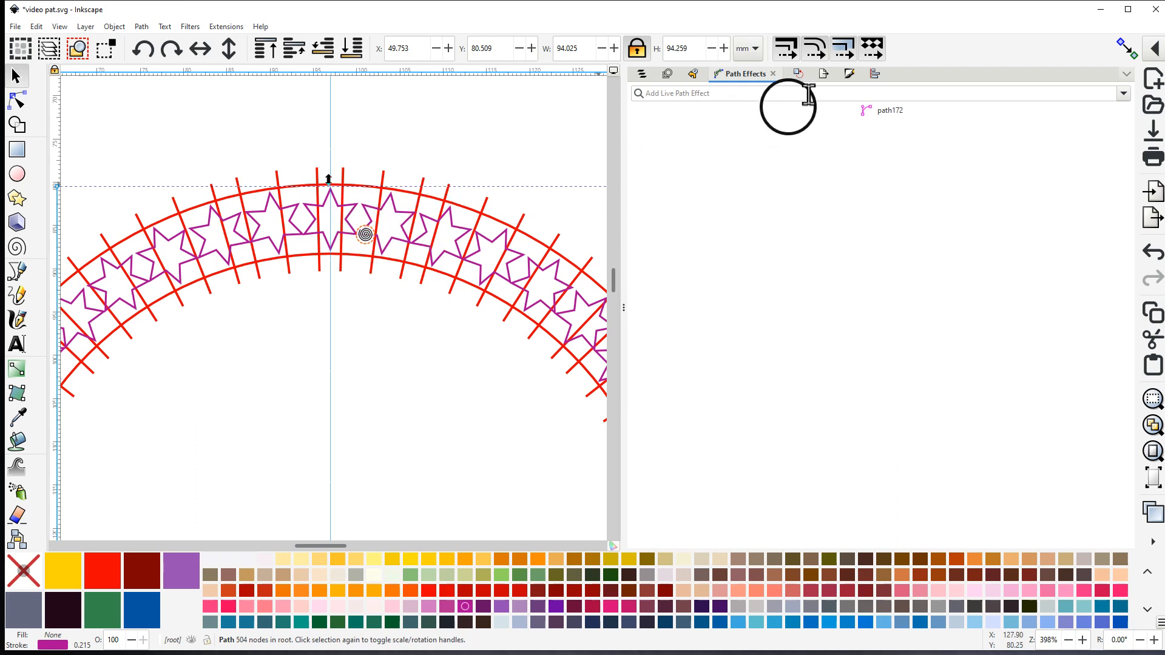
Examine the star path's fill, stroke paint and stroke style, including the available end markers
left_click(875, 73)
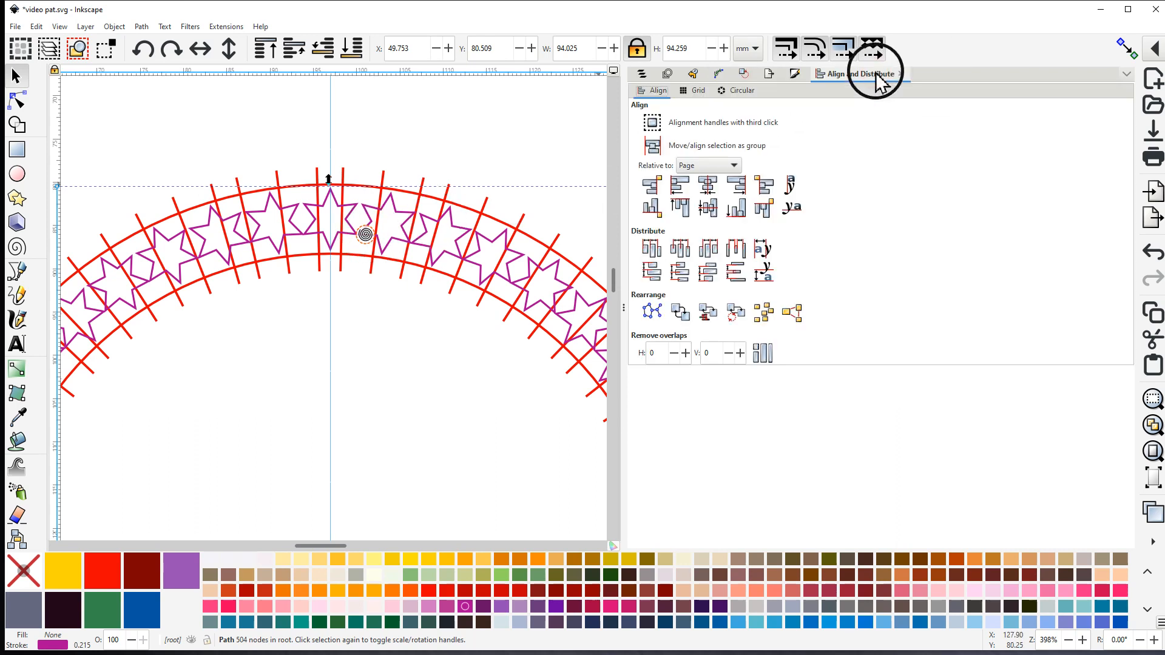
left_click(795, 75)
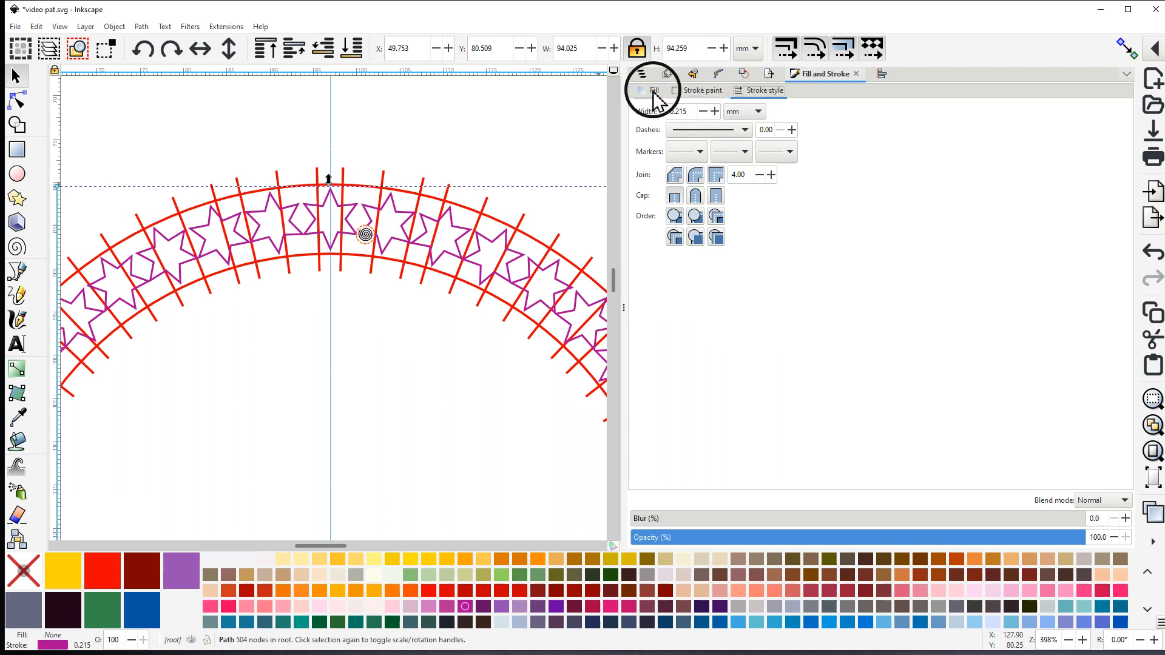
left_click(702, 91)
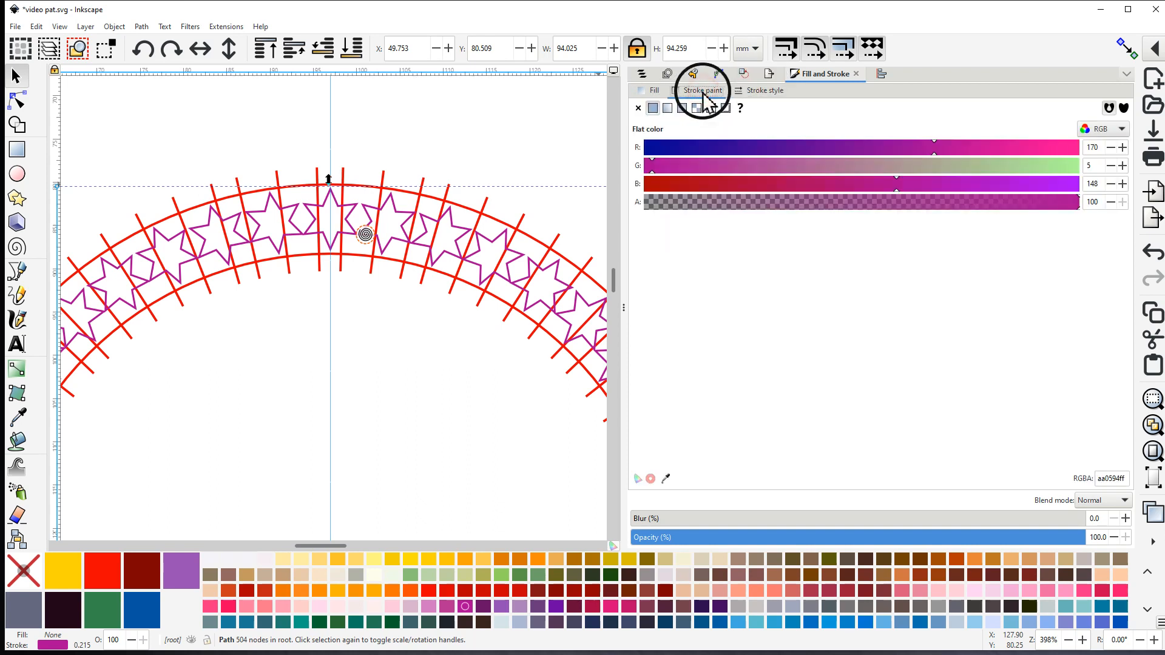
left_click(658, 91)
left_click(764, 91)
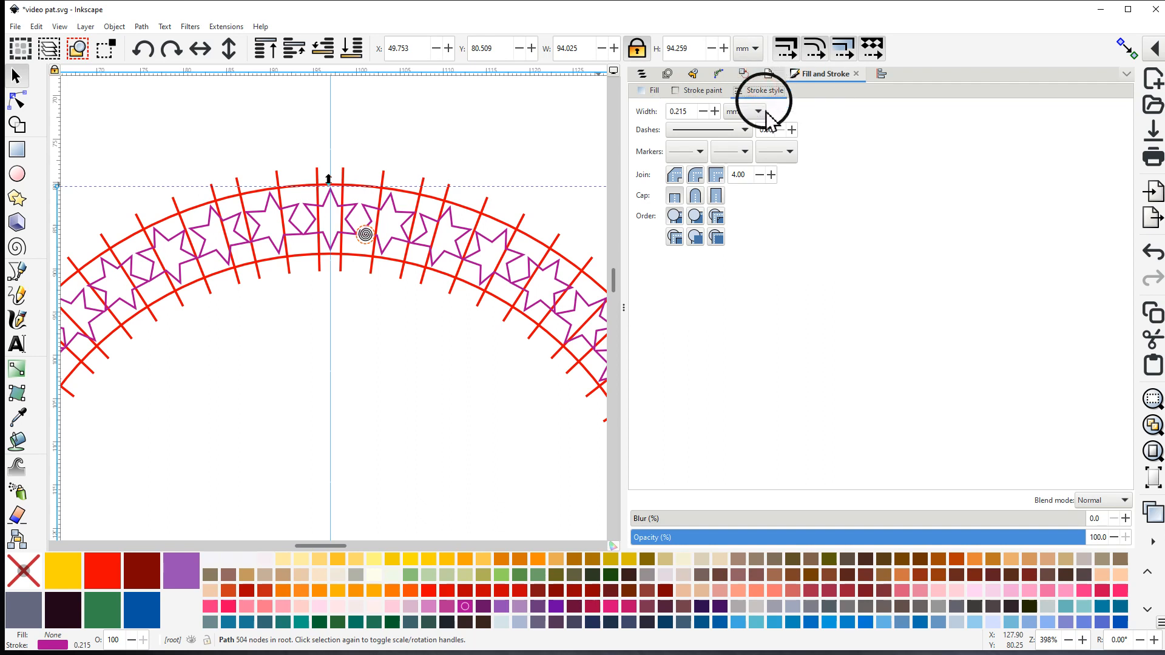
left_click(789, 153)
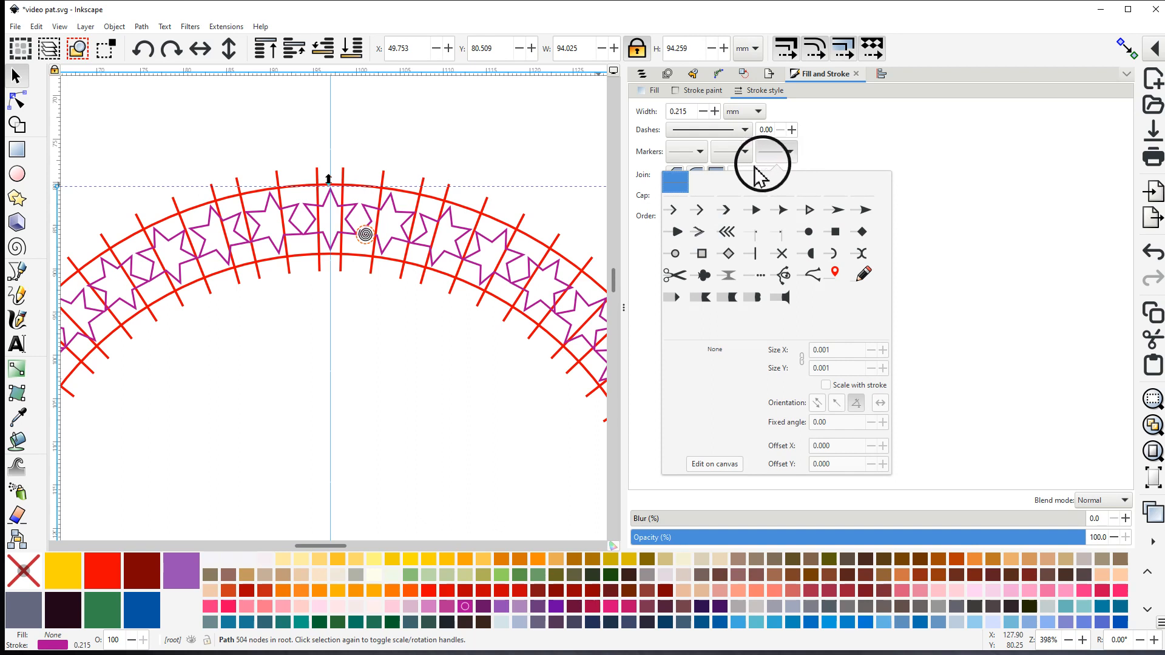
left_click(366, 237)
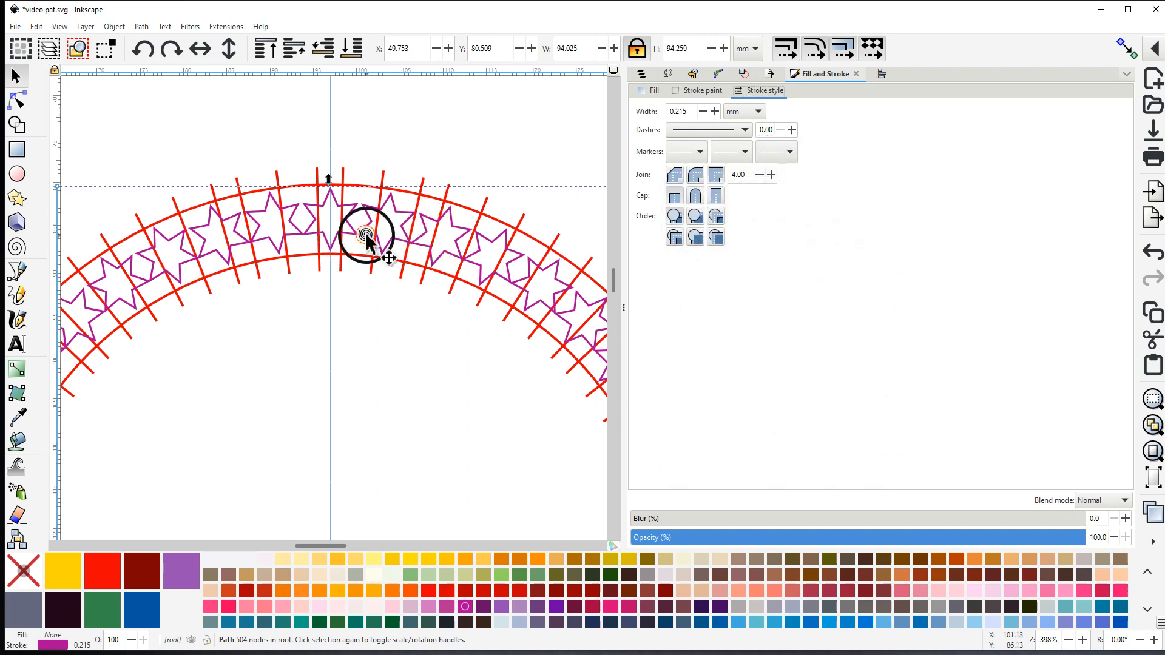
left_click(366, 237)
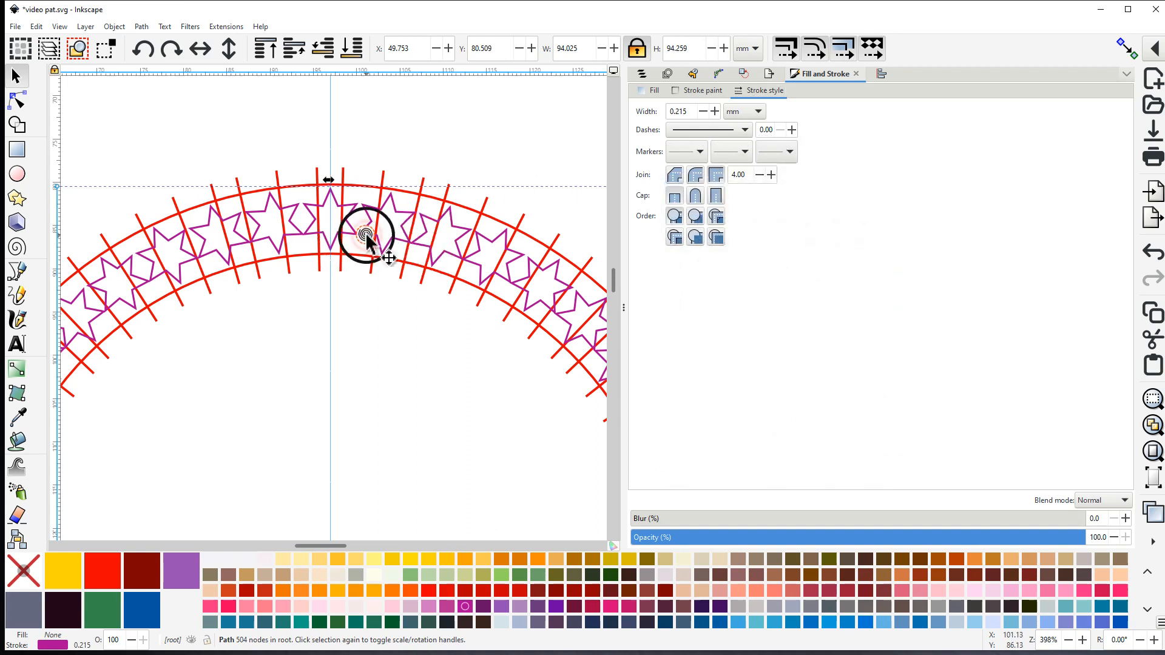
left_click(790, 152)
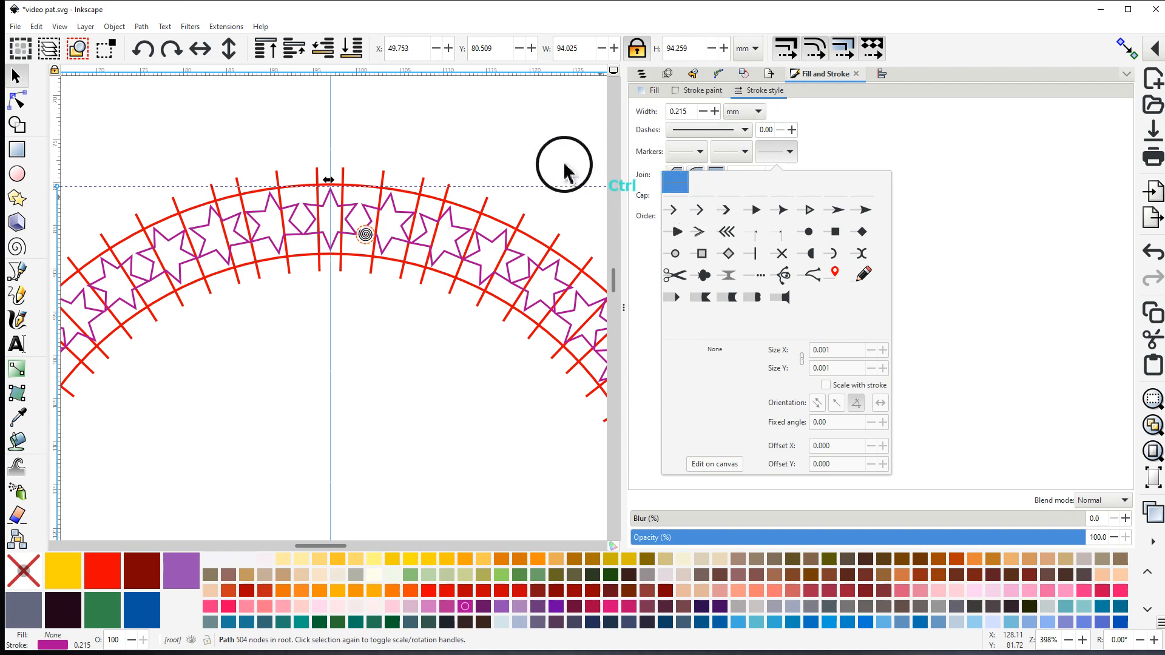
scroll(562, 168, "down", 3)
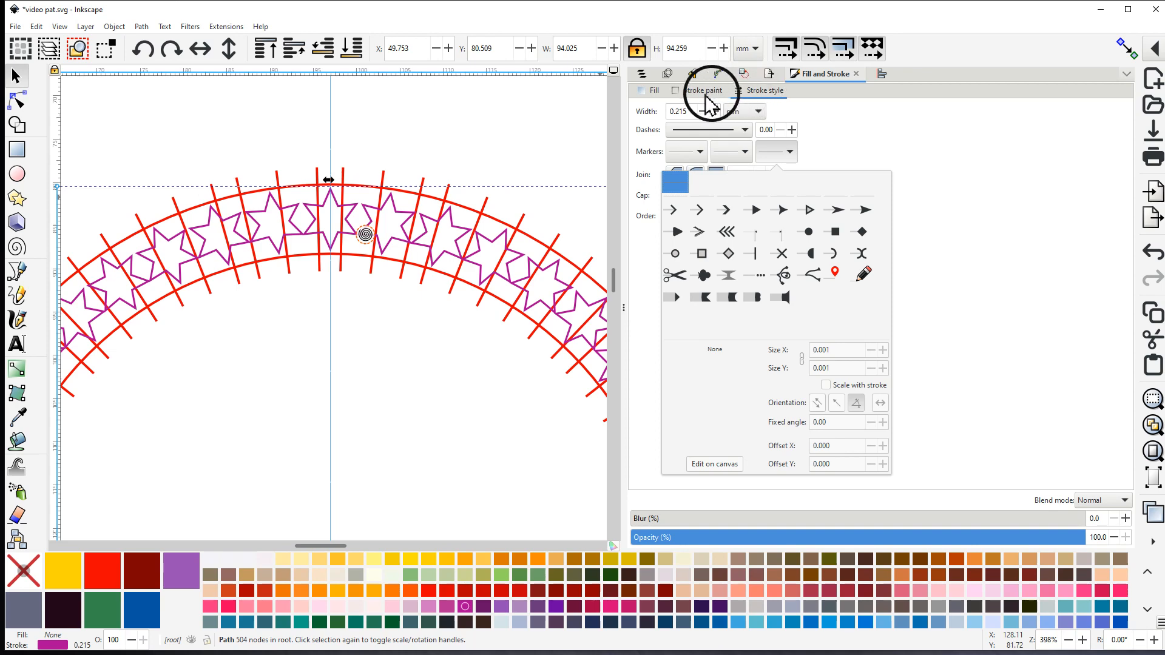
left_click(372, 319)
Group the star pattern path together with the red satin ring path
scroll(375, 337, "down", 4)
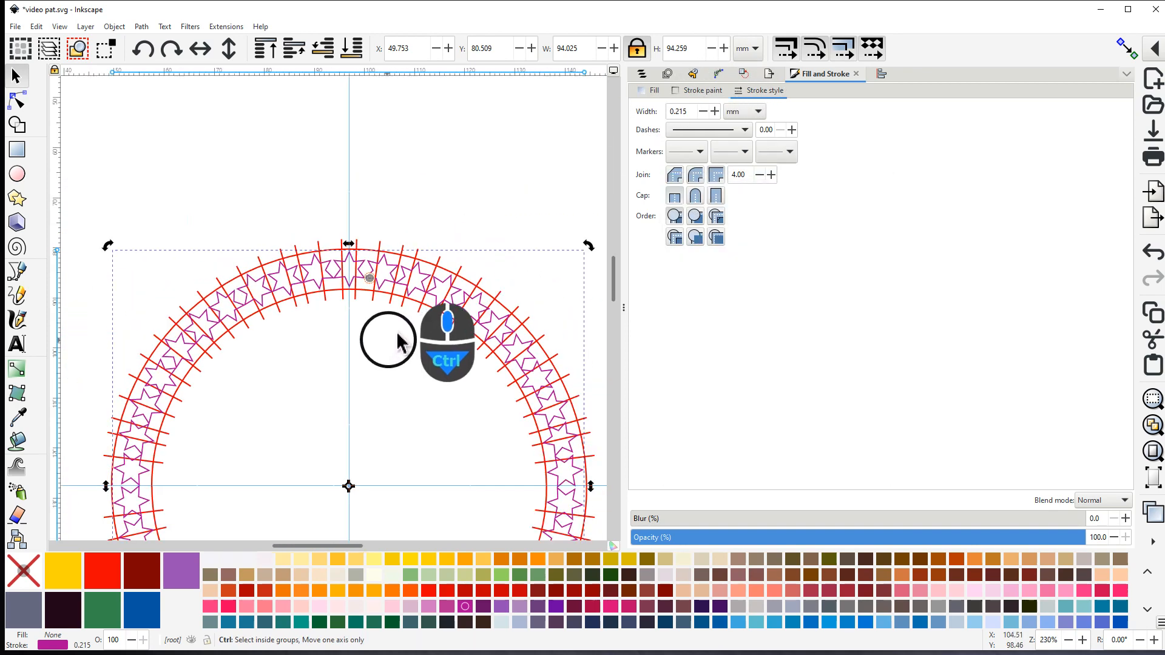
mouse_move(382, 344)
left_mouse_down()
mouse_move(403, 297)
mouse_move(412, 197)
mouse_move(396, 190)
left_mouse_up()
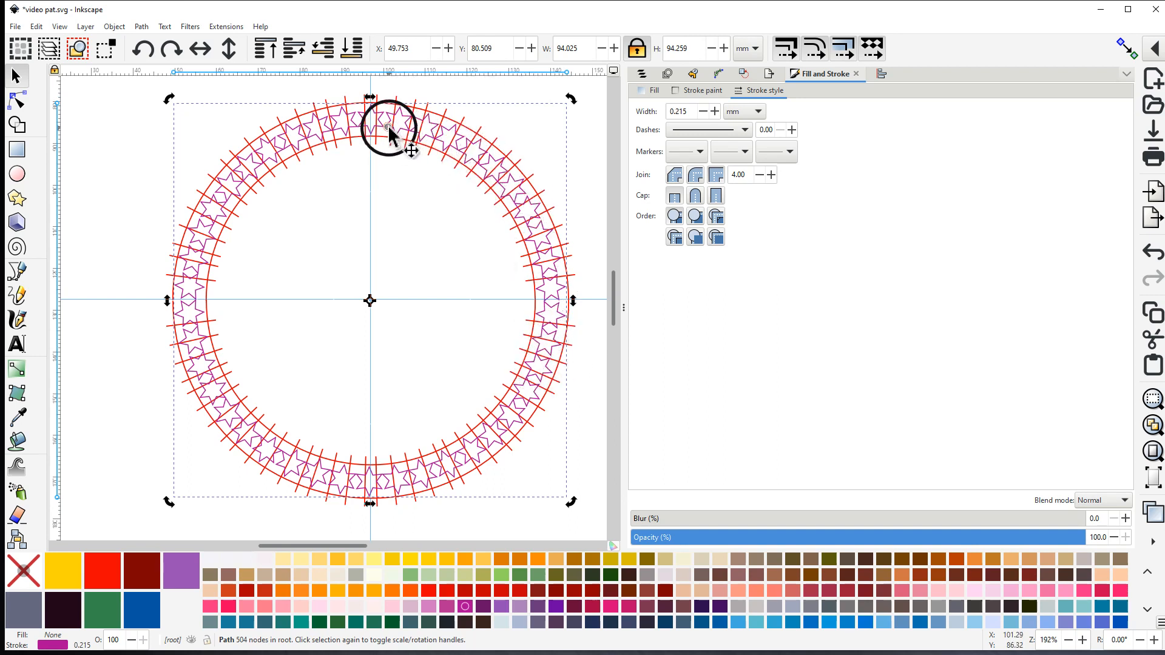
left_click(644, 75)
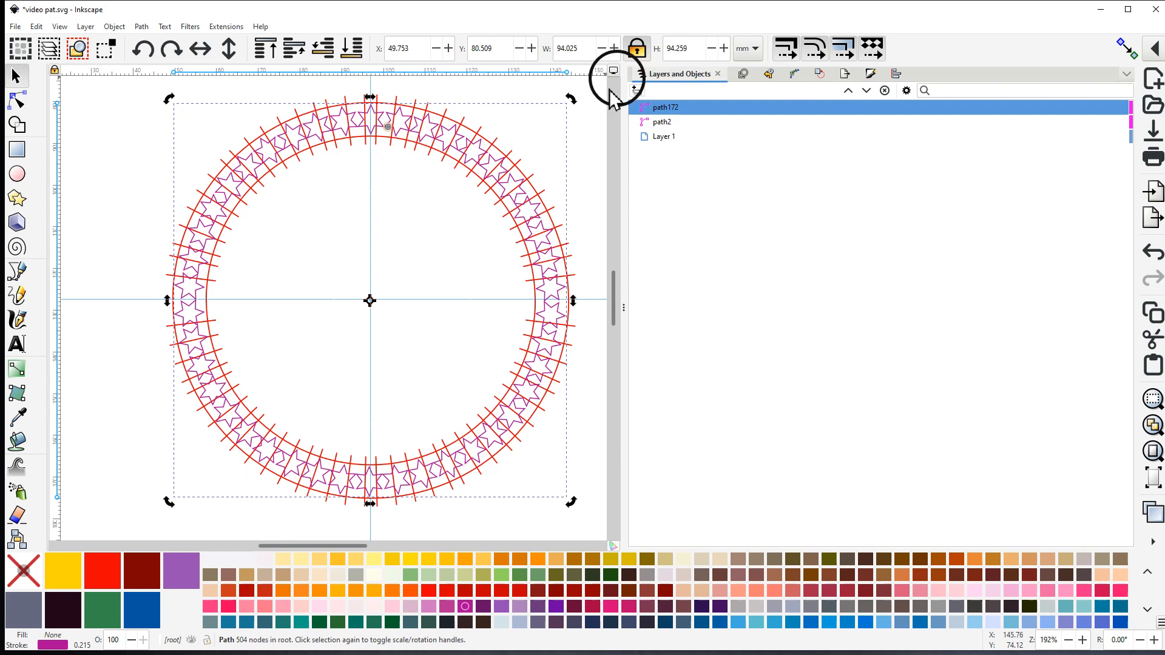
left_click(659, 122)
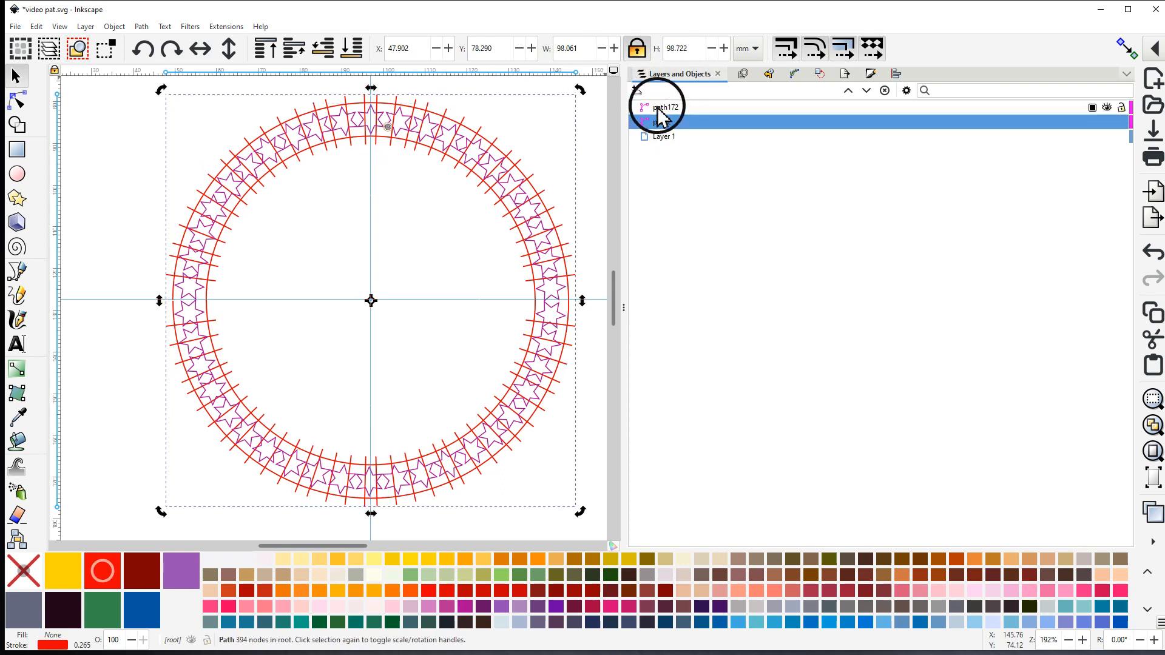
left_click(658, 108)
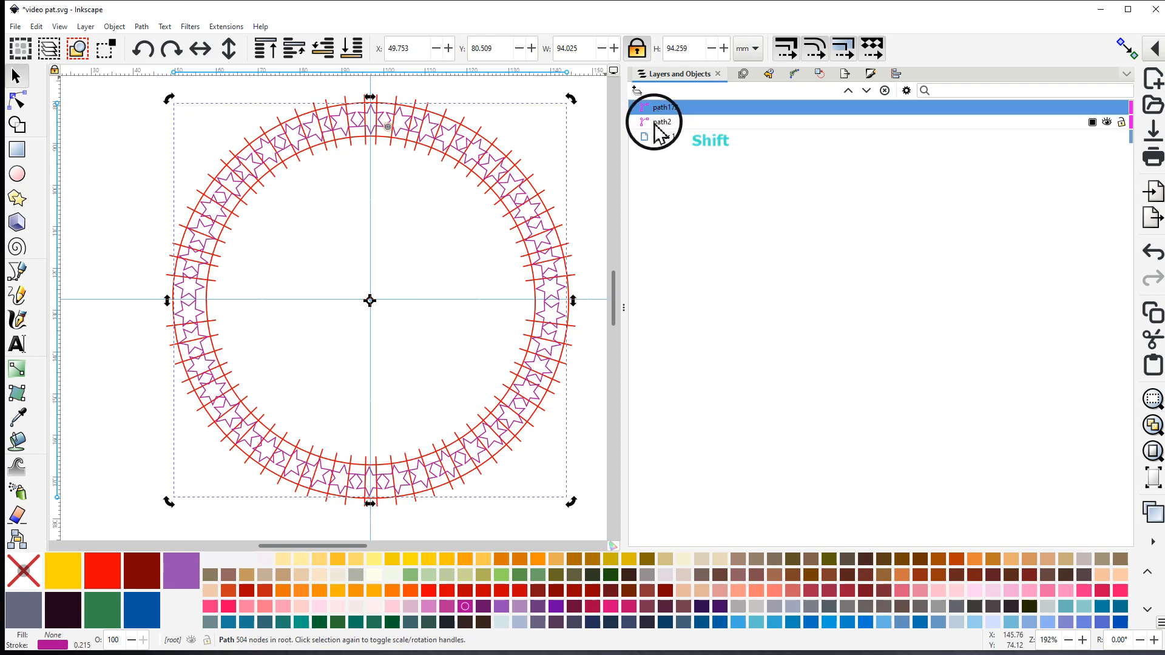
left_click(660, 123, "shift")
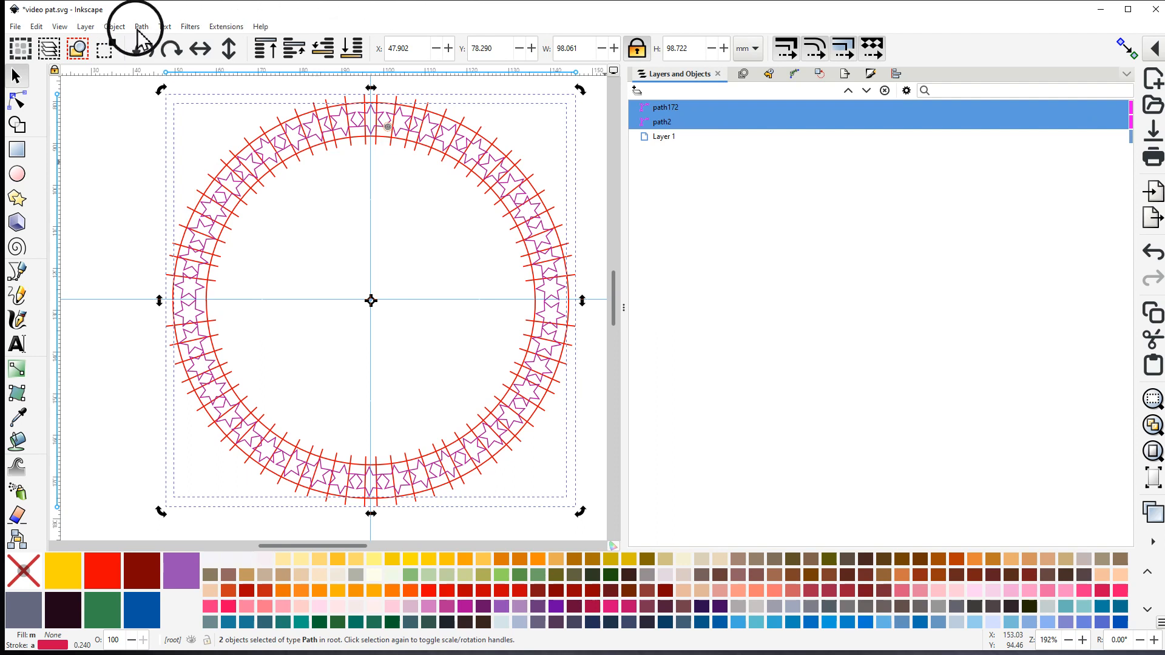
left_click(114, 27)
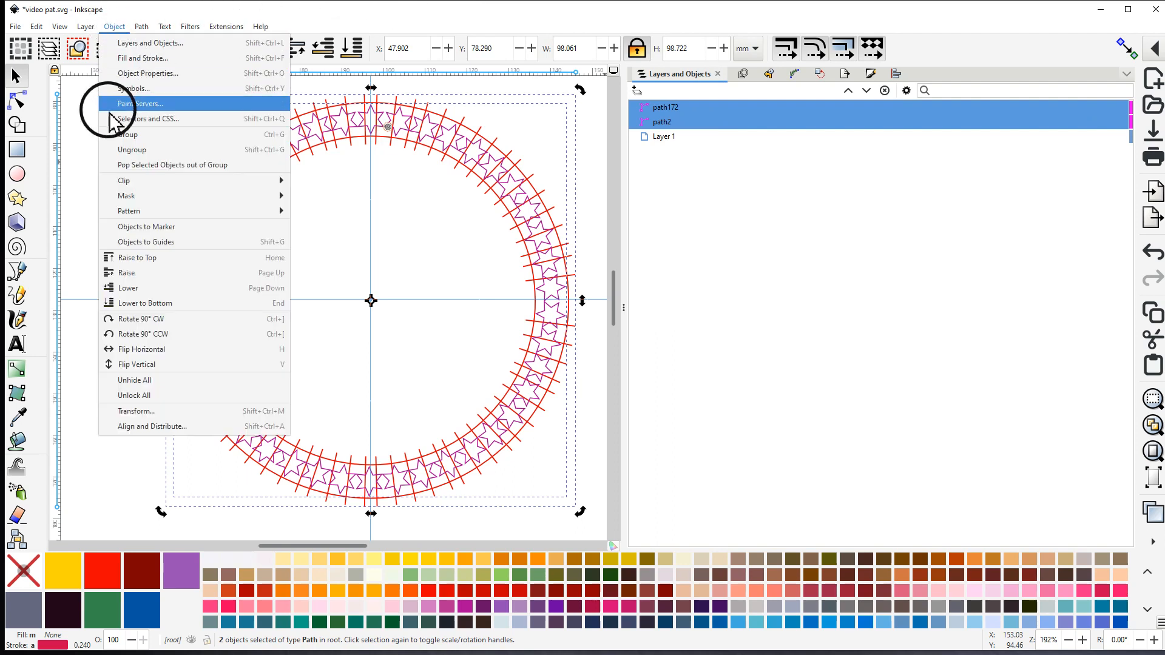
left_click(137, 136)
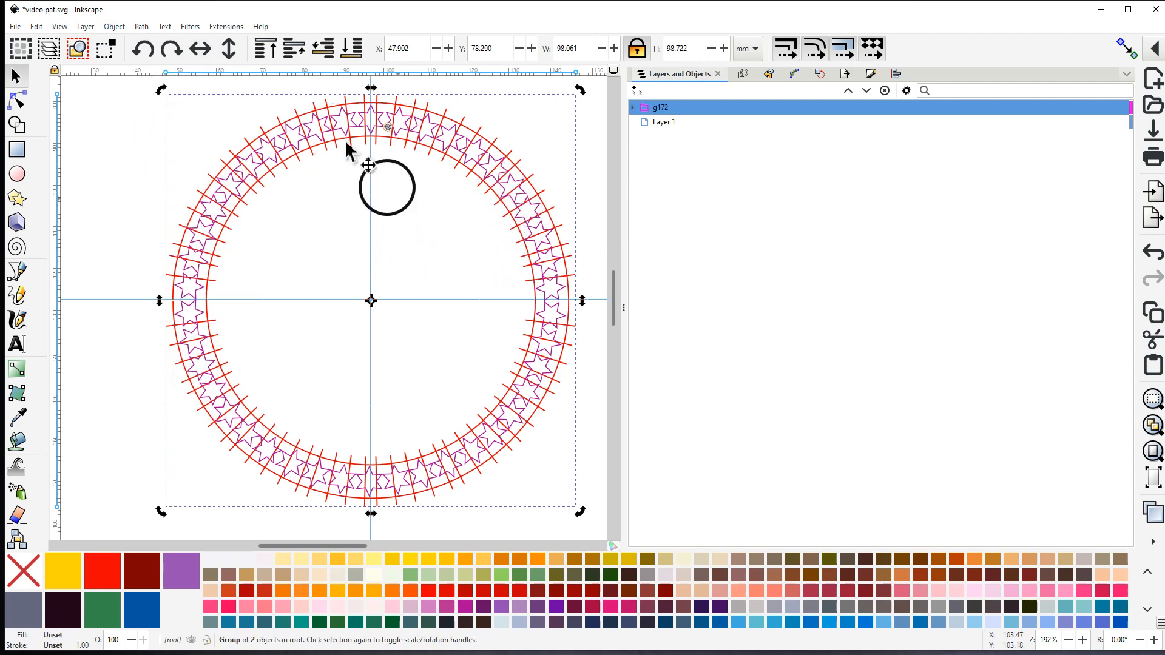
Open the Ink/Stitch Simulator / Realistic Preview for the grouped ring and star pattern
left_click(225, 27)
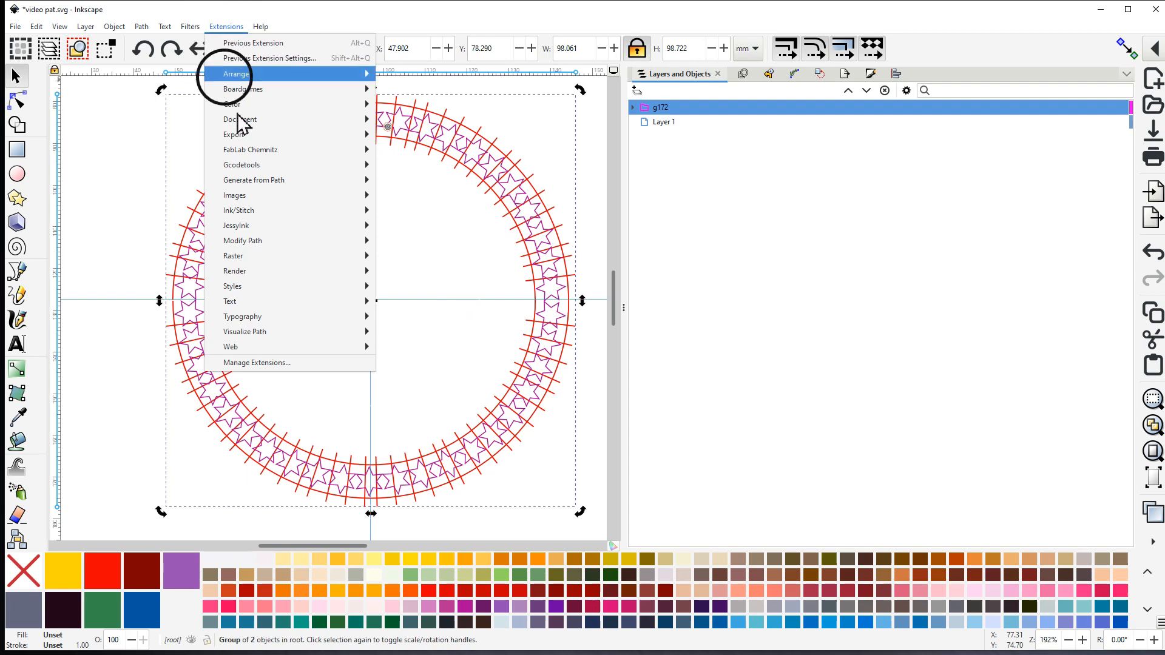
mouse_move(239, 213)
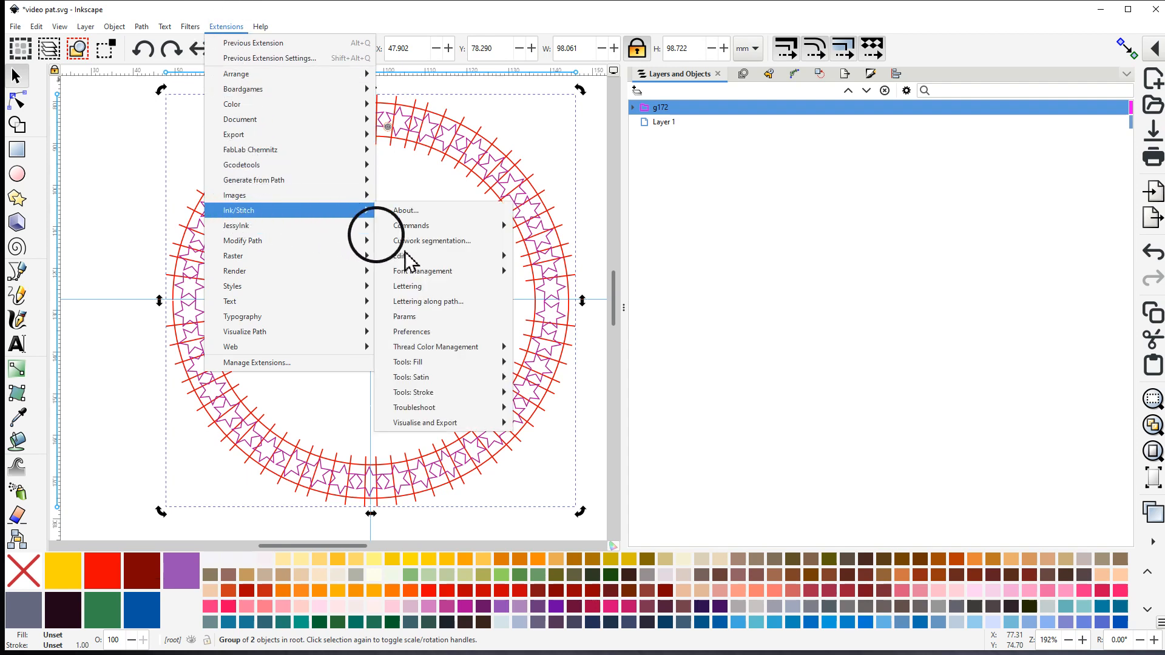
mouse_move(422, 375)
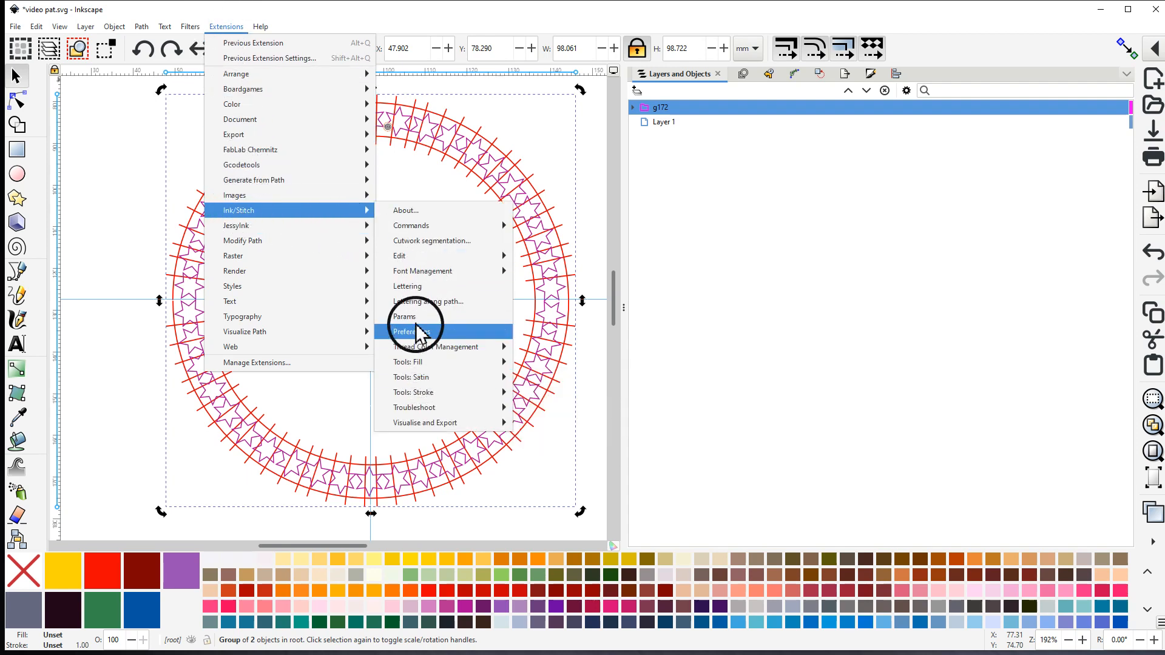
mouse_move(423, 425)
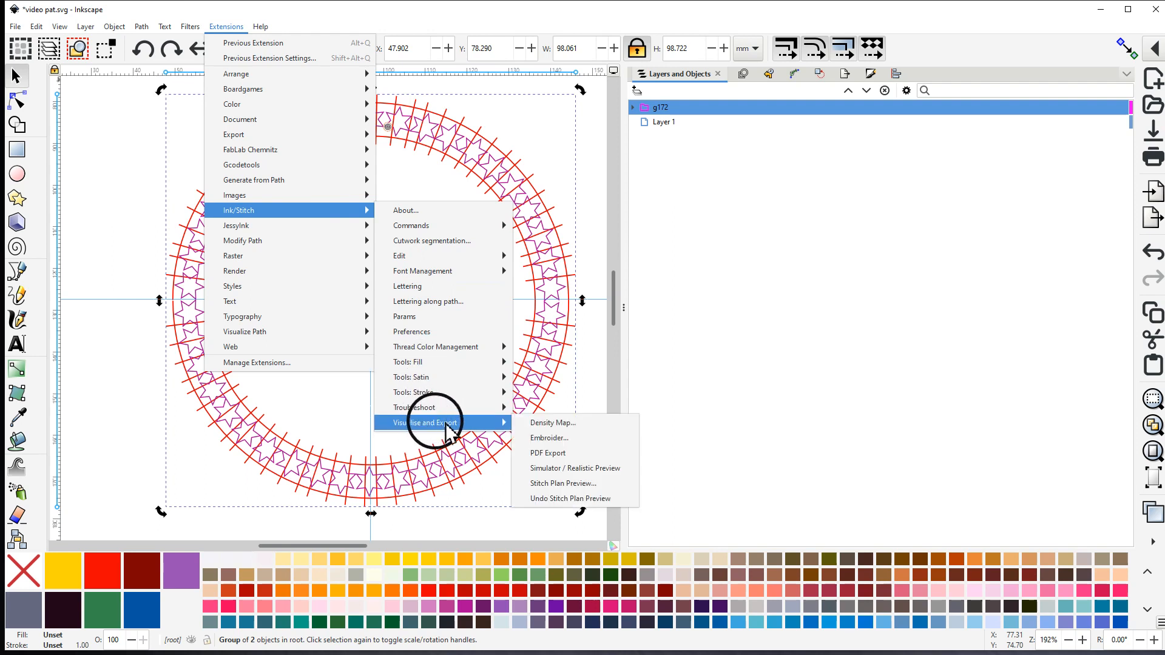
left_click(553, 469)
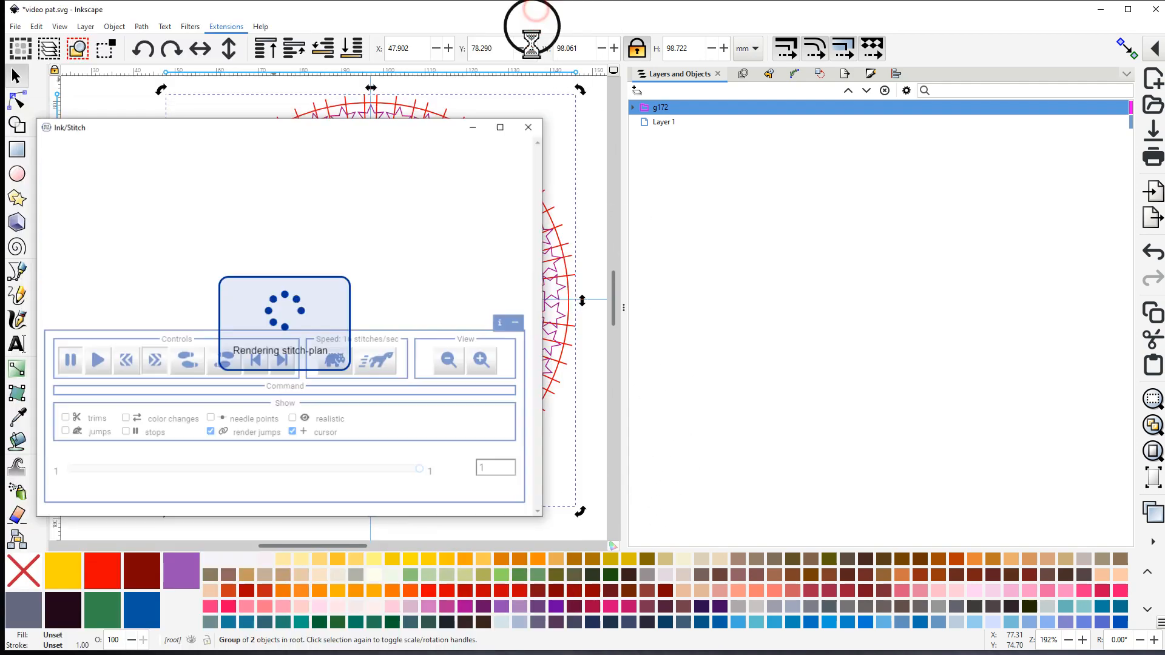
Maximize the simulator window and raise the stitch playback speed to 4096 stitches/sec
left_click(500, 128)
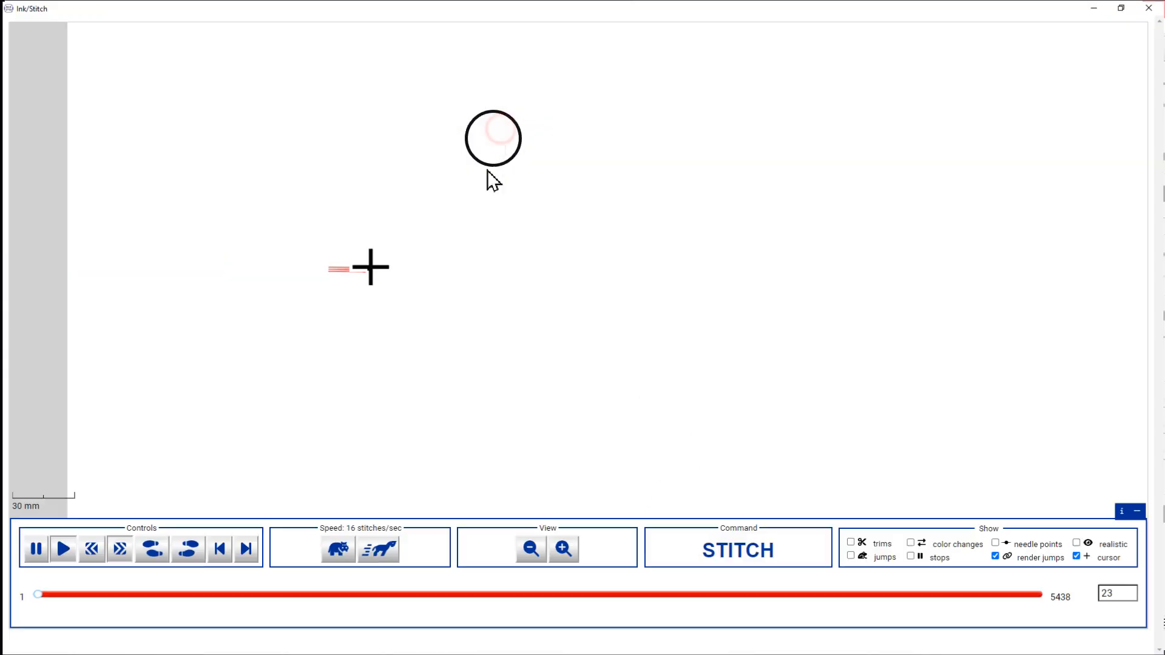
left_click(373, 551)
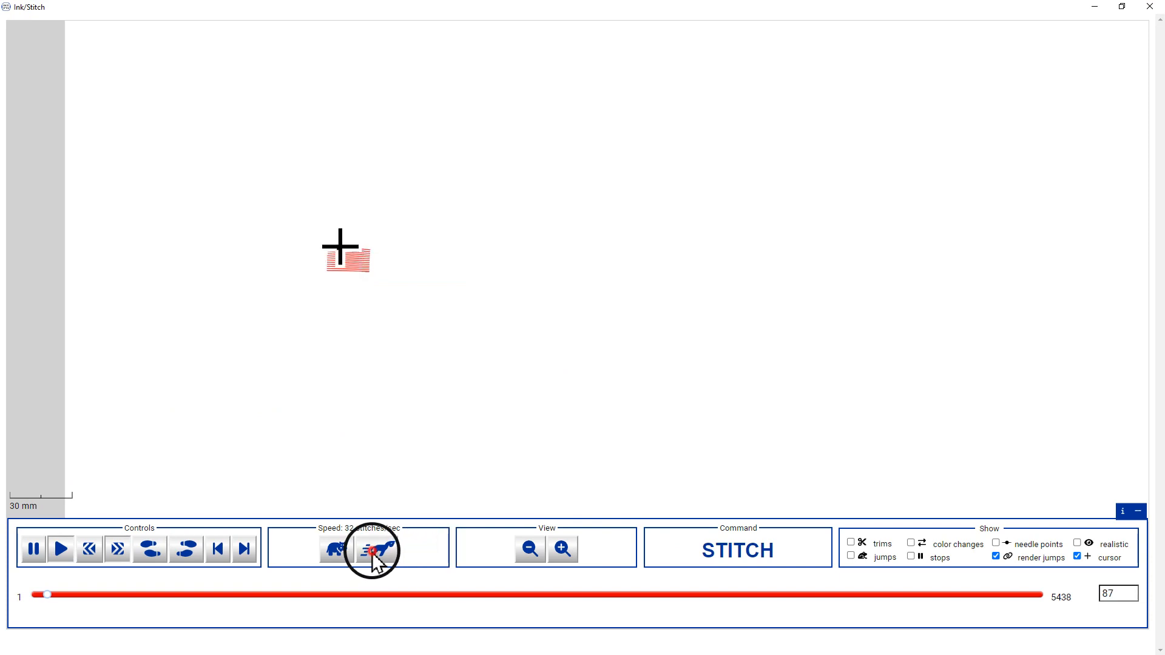
left_click(372, 551)
left_click(372, 552)
left_click(372, 552)
left_click(372, 551)
left_click(374, 551)
left_click(375, 552)
left_click(384, 555)
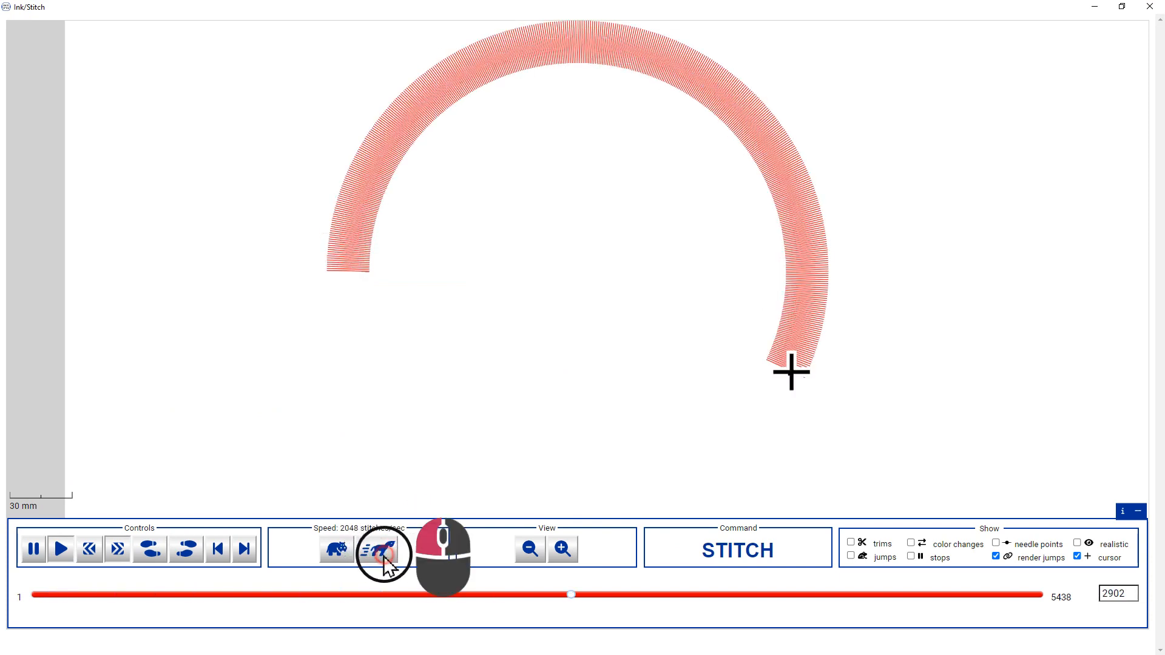
Examine the star pattern in the satin ring up close with realistic rendering turned on, and close the simulator
left_click(1078, 543)
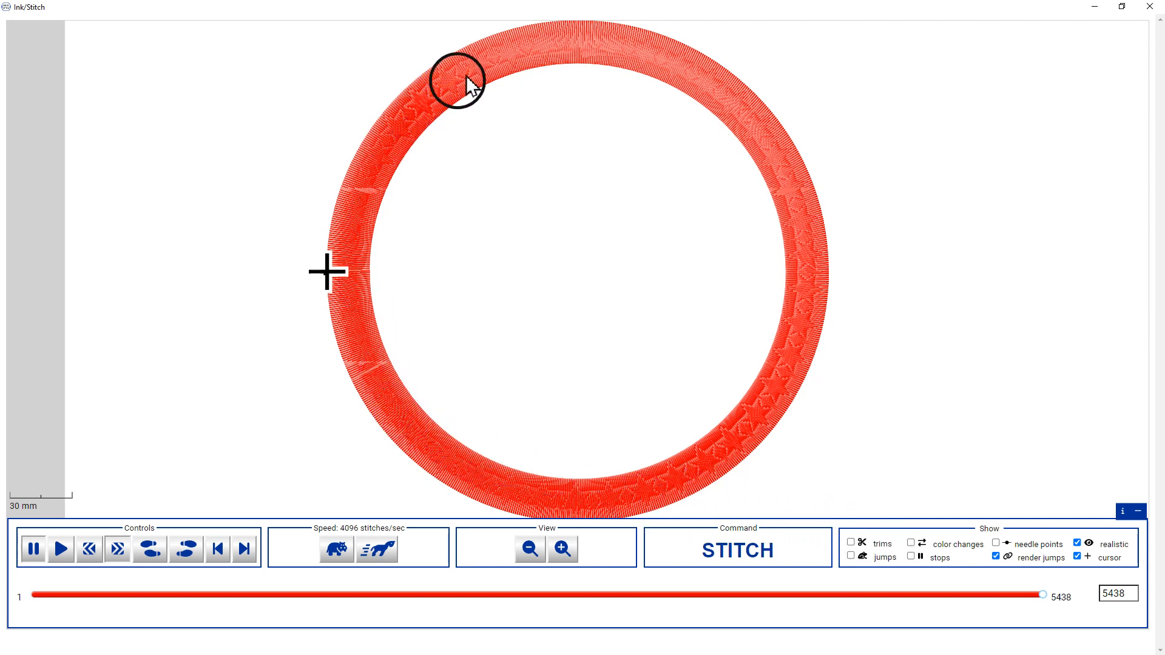
scroll(483, 62, "up", 3)
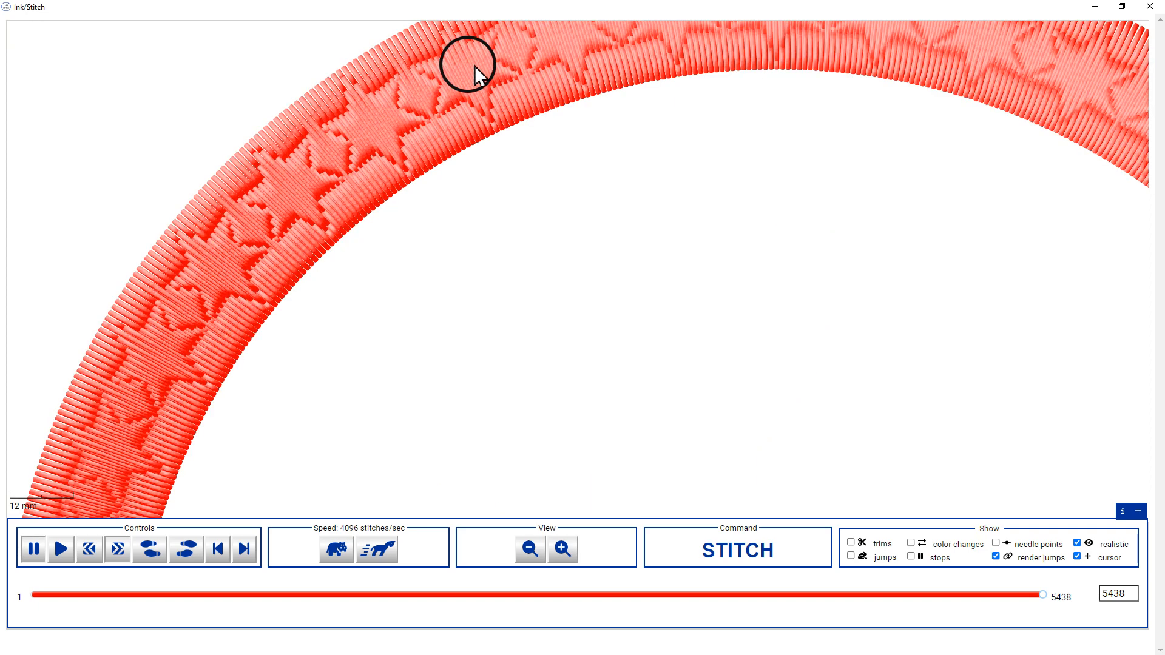
scroll(477, 85, "up", 3)
scroll(394, 128, "up", 2)
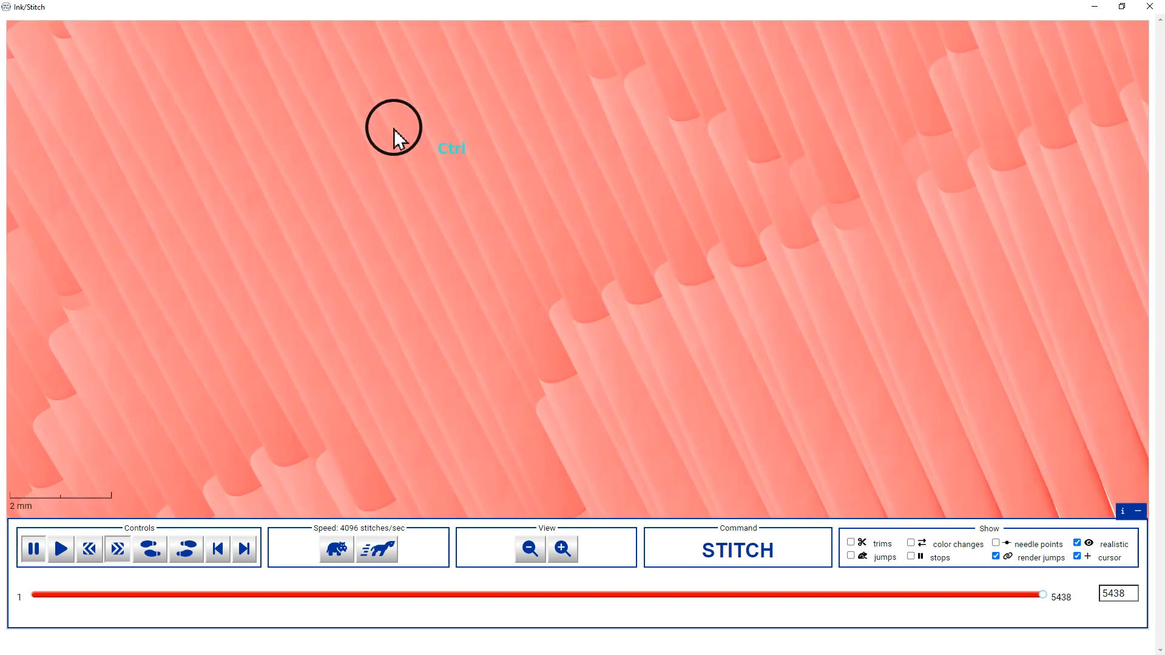
scroll(511, 197, "down", 1)
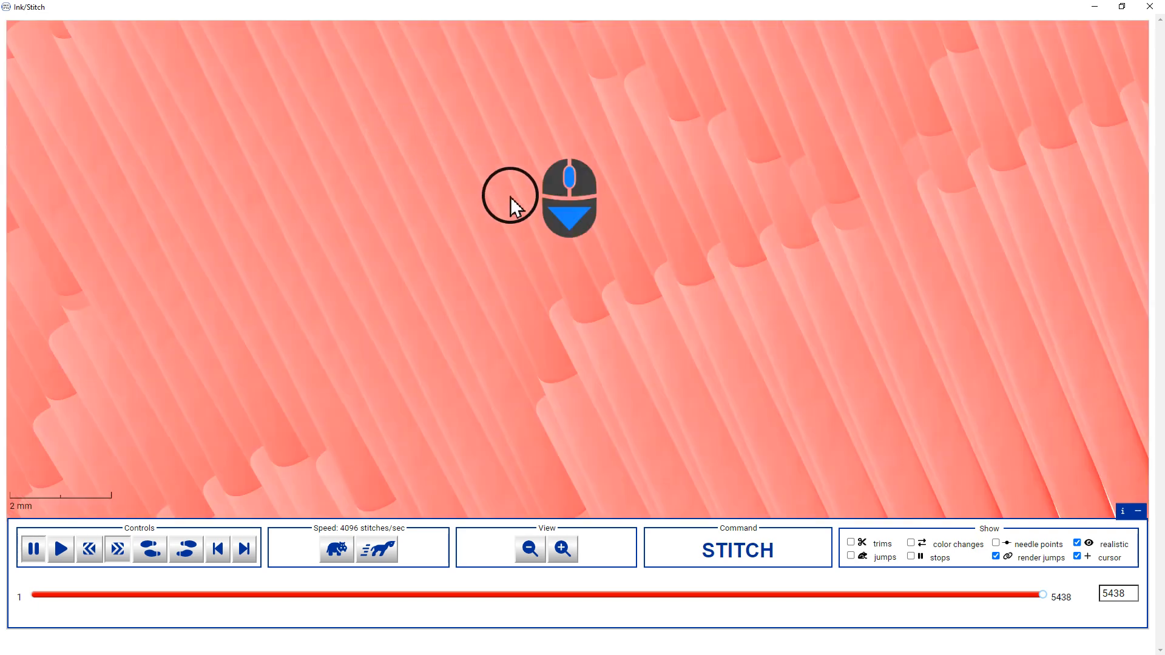
scroll(510, 198, "down", 3)
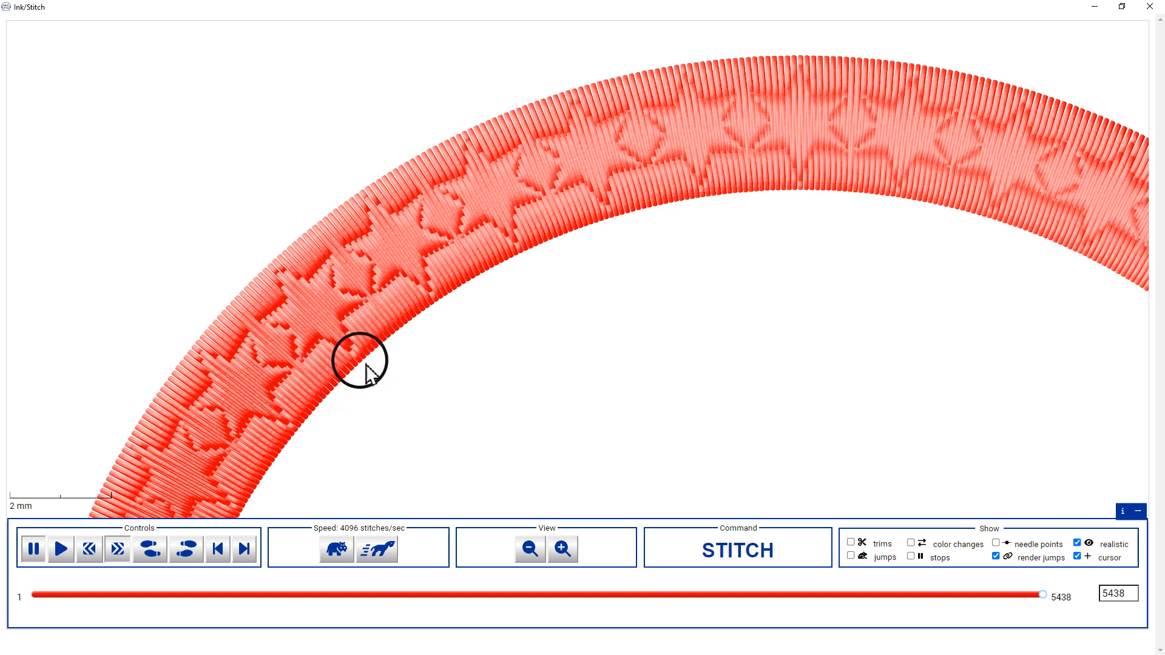
key("ctrl")
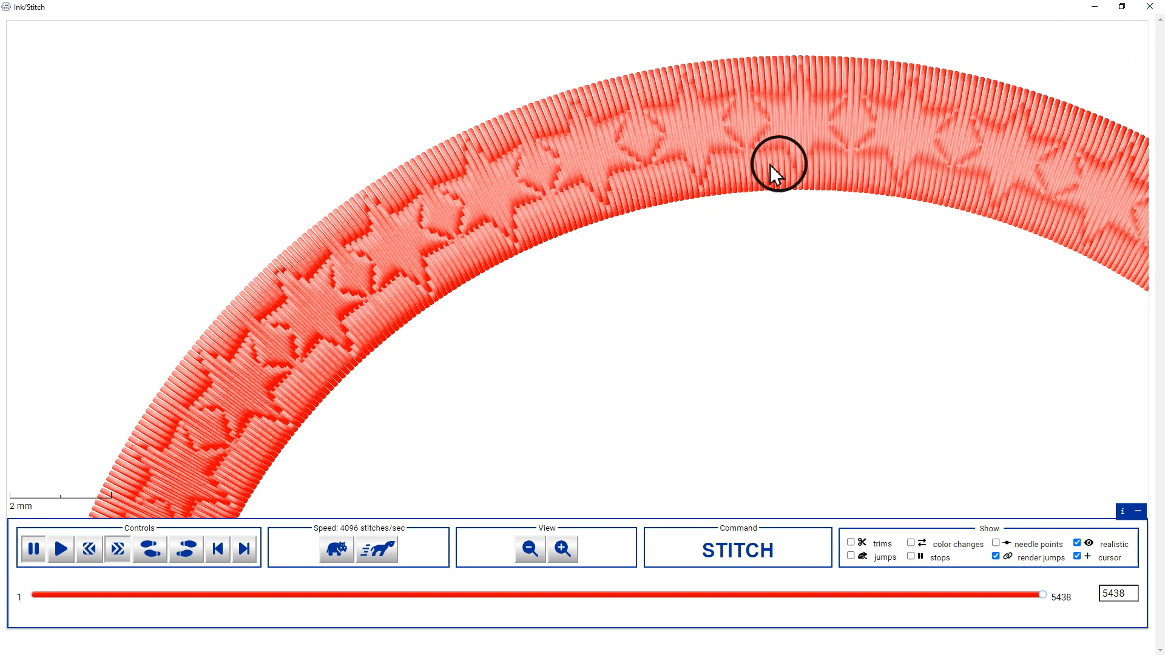
left_click(1152, 8)
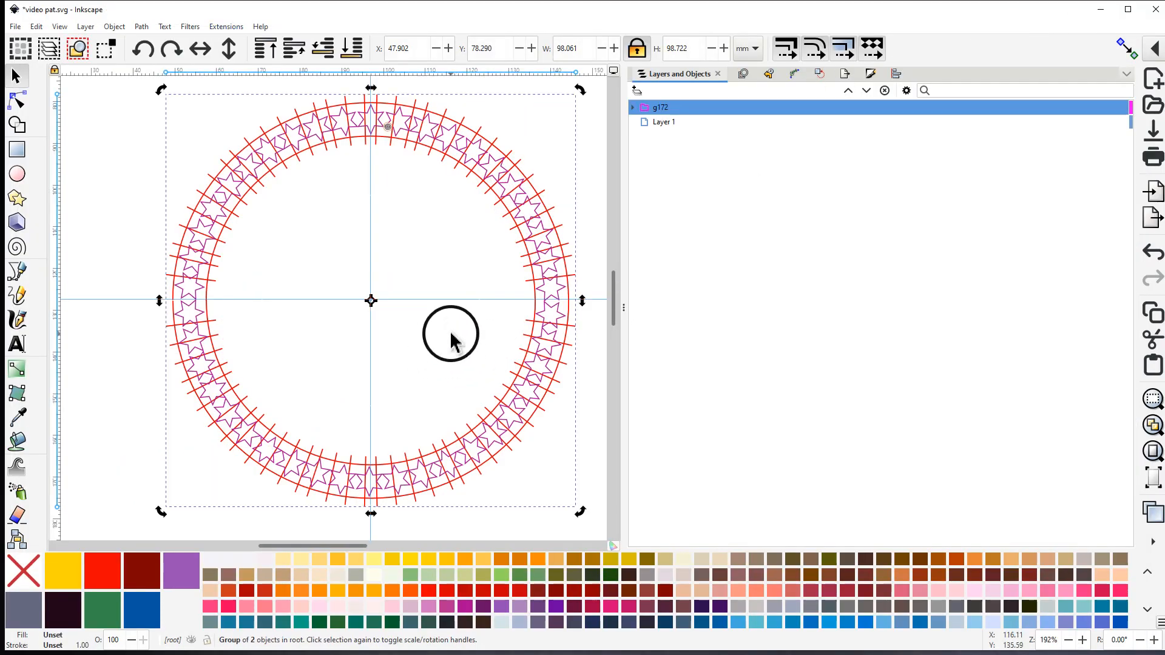
Delete the grouped ring and star pattern, and remove the horizontal and vertical guides from the page
left_click_drag(451, 340, 389, 313)
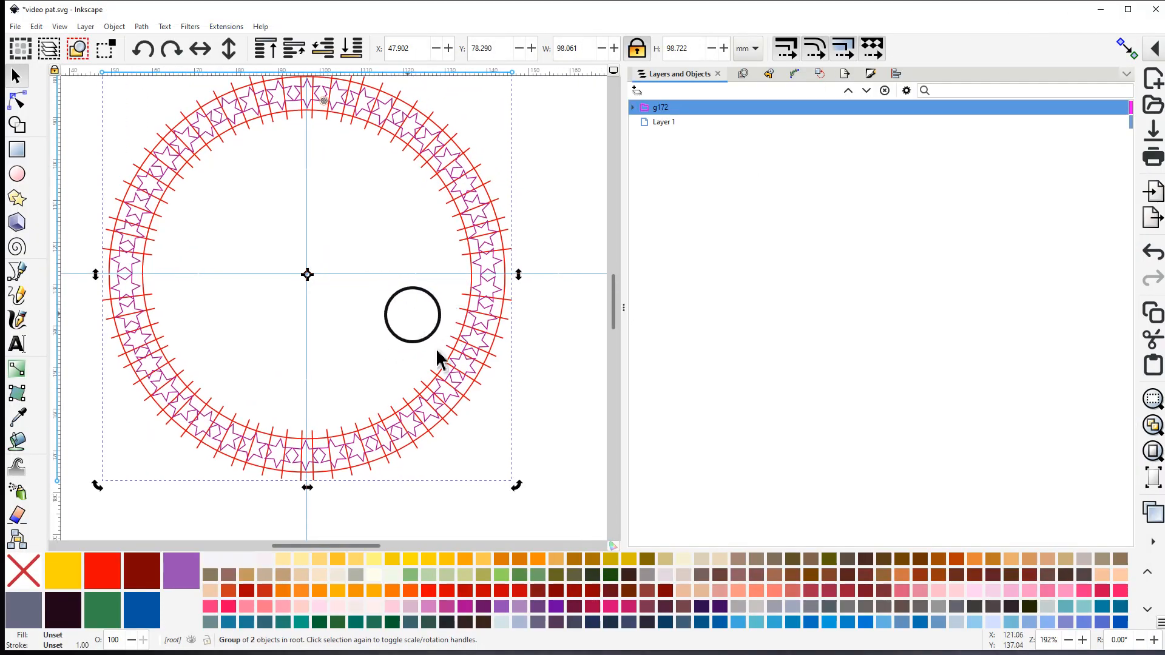
scroll(343, 331, "down", 2)
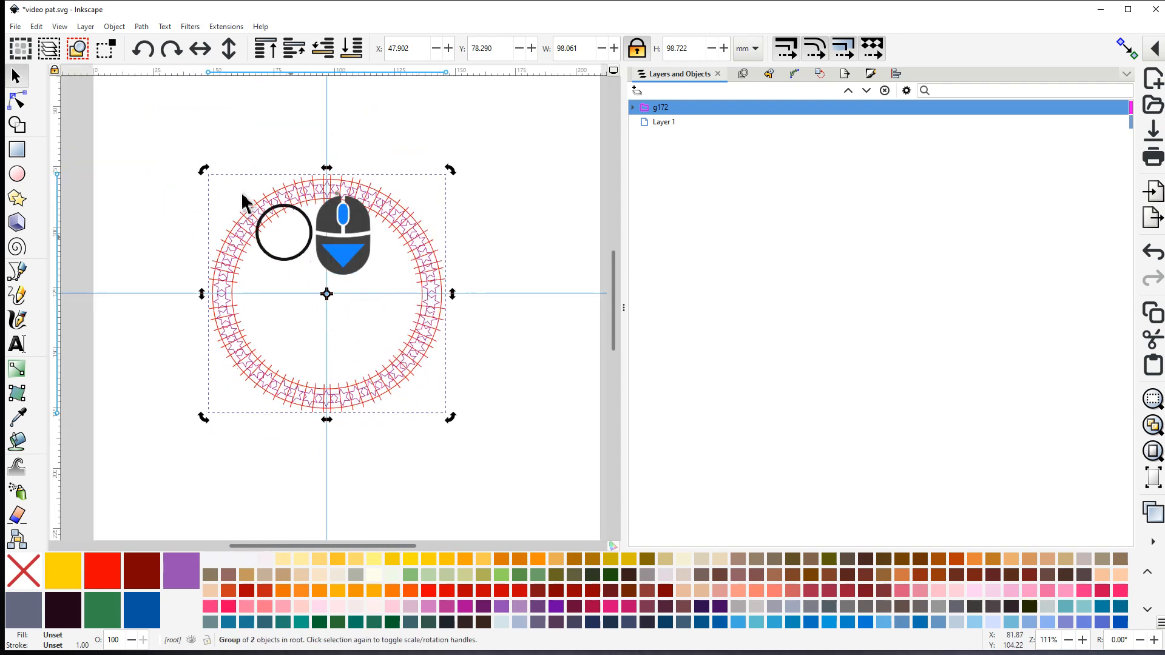
left_click_drag(155, 138, 510, 485)
right_click(406, 351)
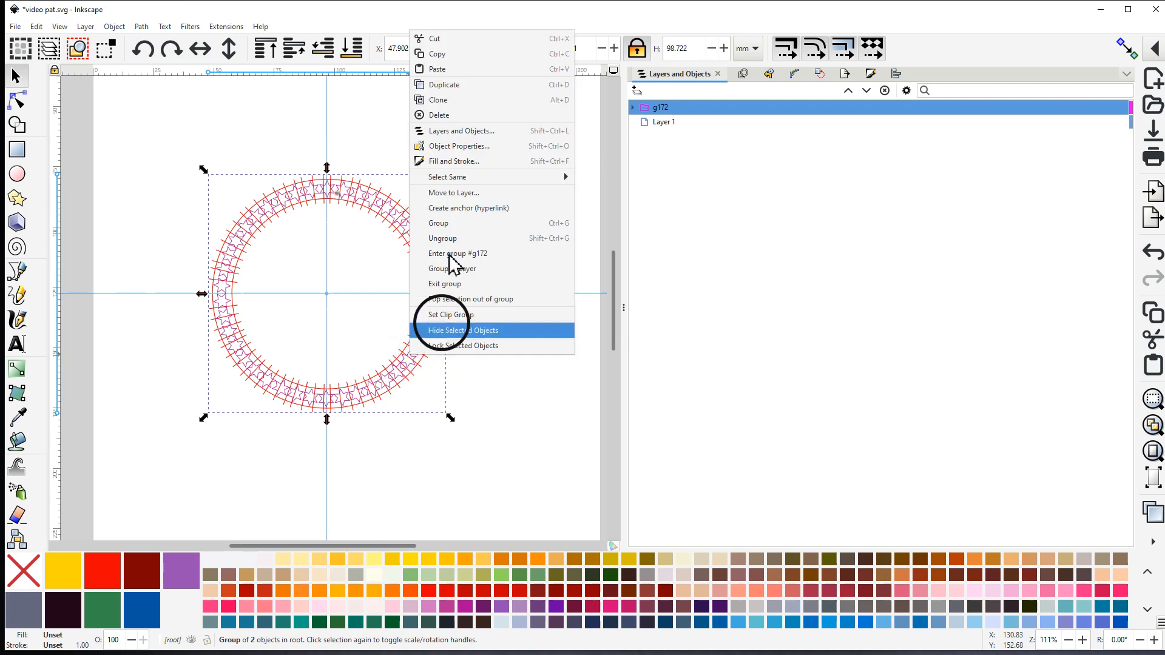
left_click(443, 115)
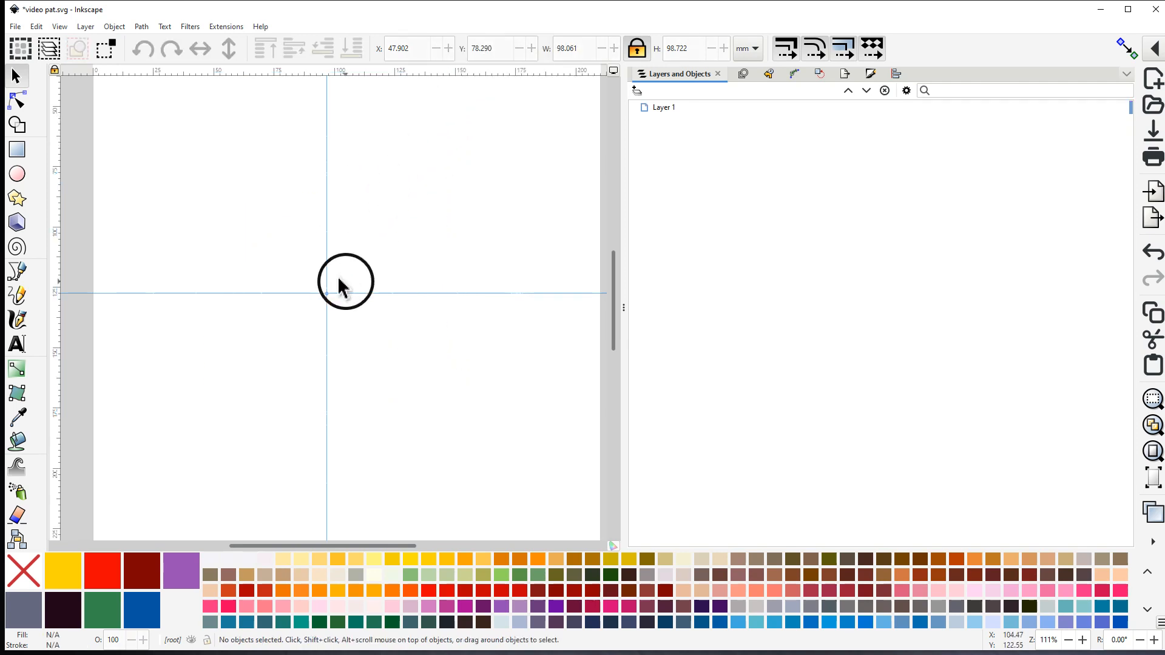
left_click_drag(325, 301, 182, 70)
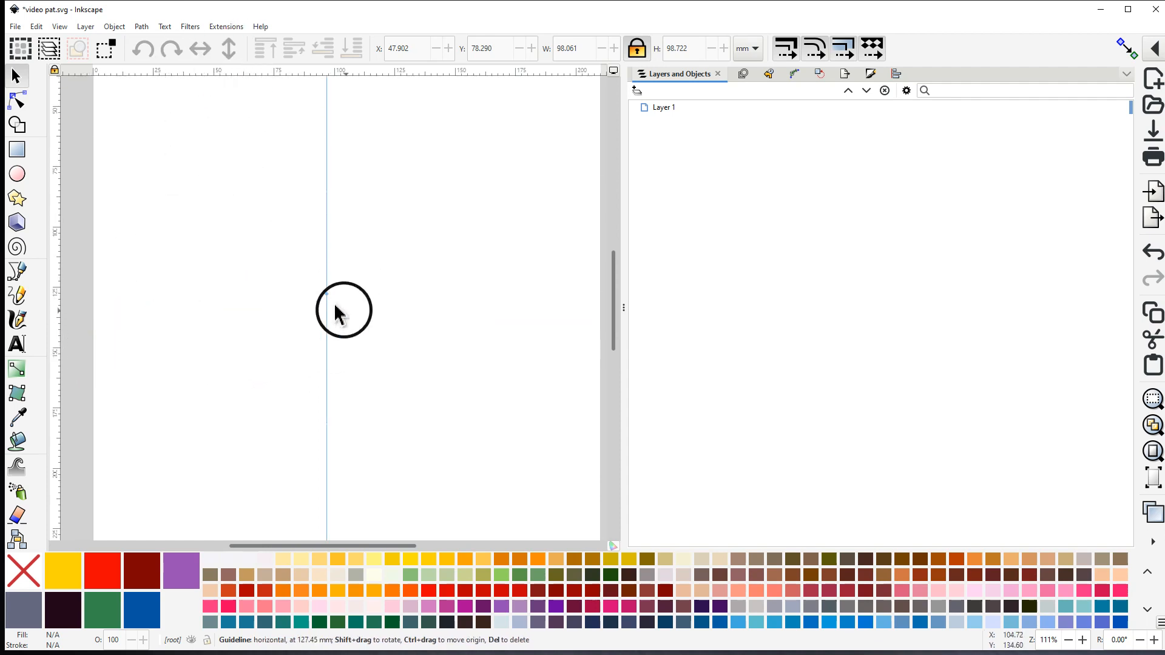
left_click_drag(328, 299, 29, 292)
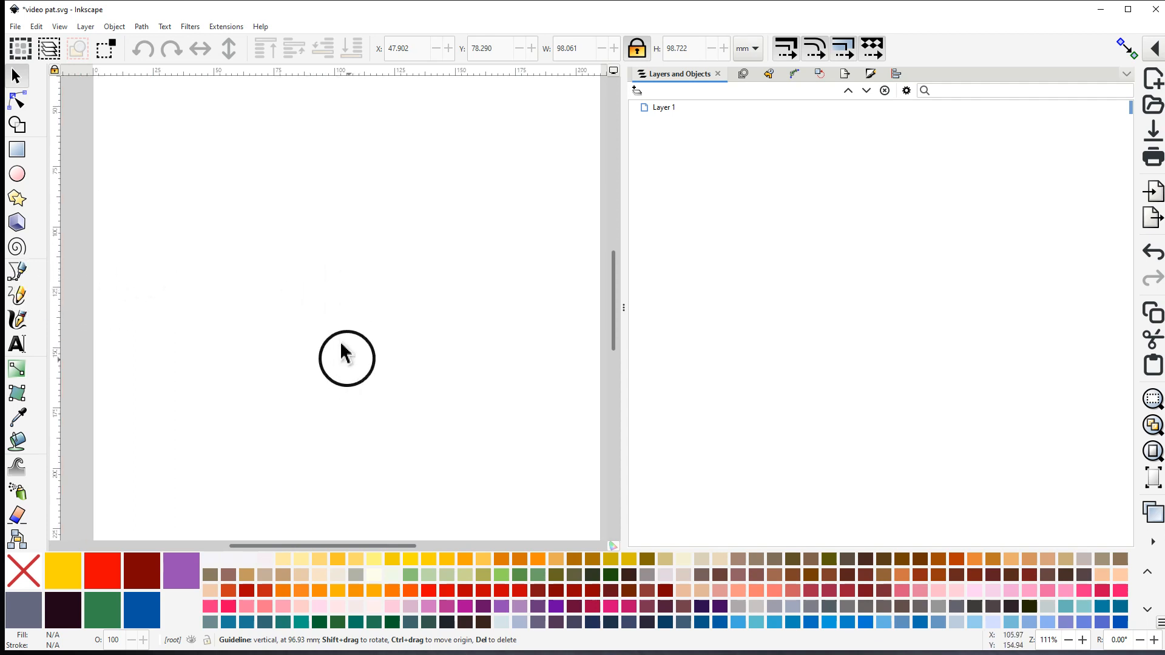
Draw an orange rectangle about 29 mm wide and 34 mm high and convert it to a path
left_click(17, 149)
mouse_move(285, 184)
left_mouse_down()
mouse_move(331, 252)
mouse_move(355, 266)
left_mouse_up()
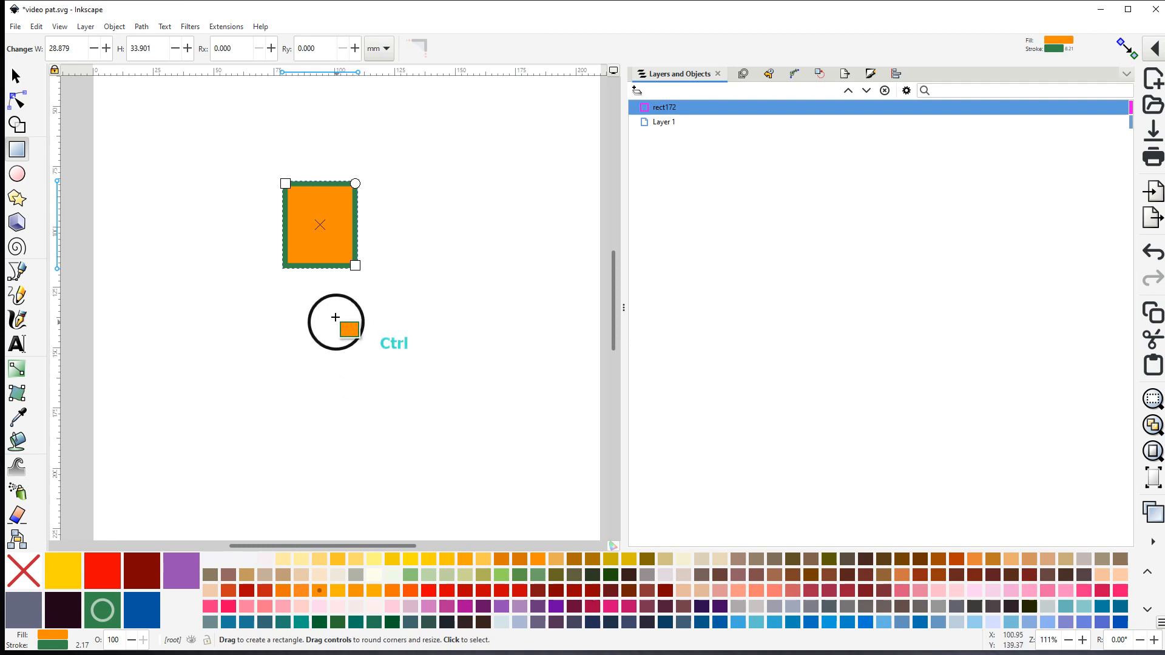
scroll(325, 267, "up", 1)
left_click(141, 26)
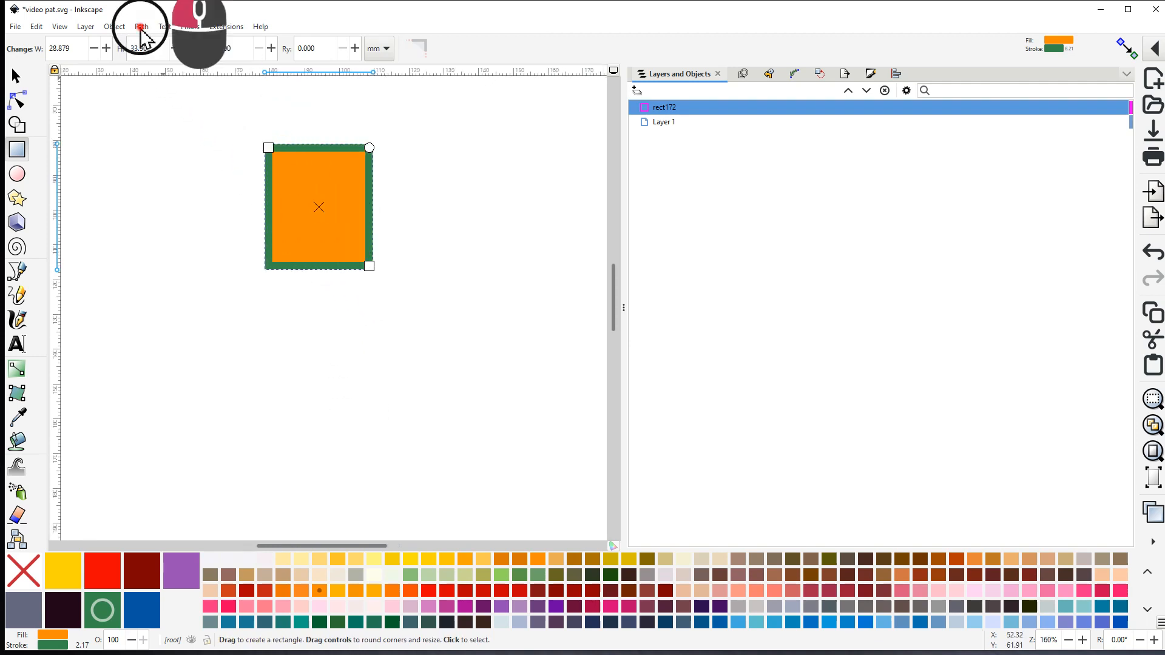
left_click(162, 45)
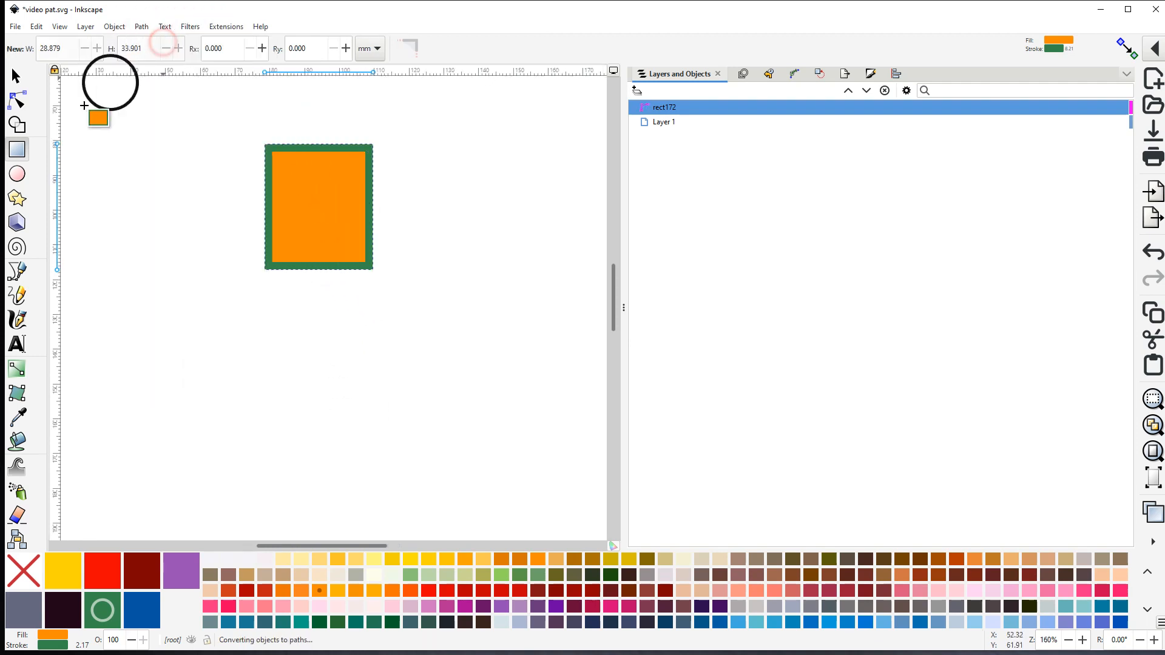
Remove the green stroke from the orange rectangle and reapply Object to Path to it
left_click(23, 574, "shift")
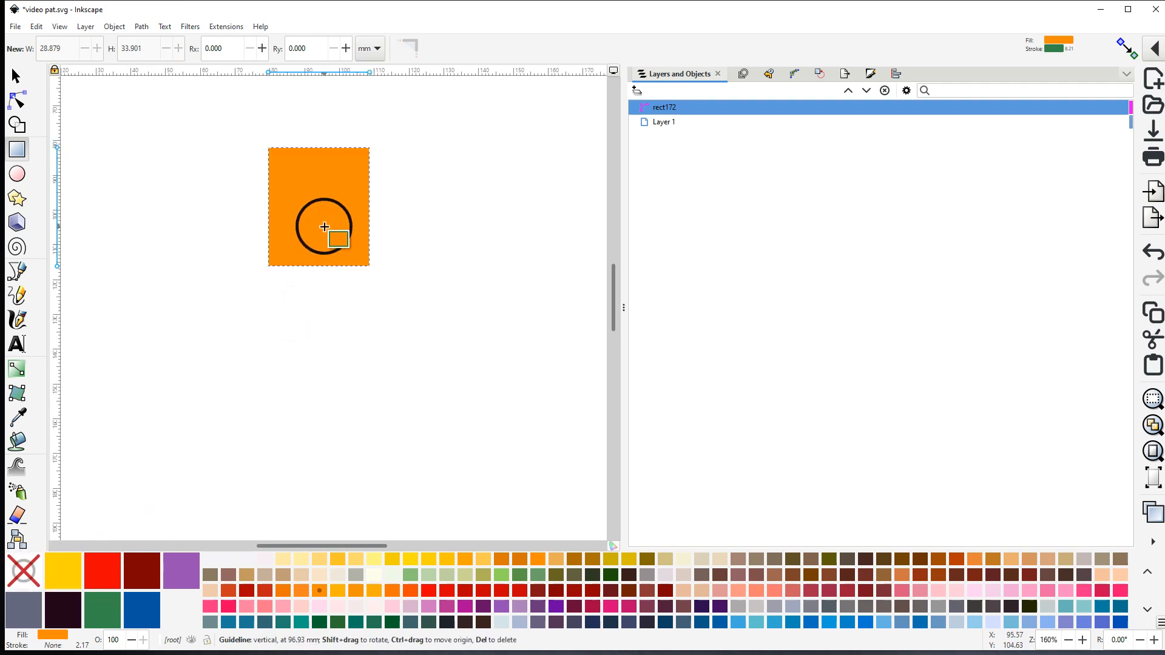
scroll(331, 194, "up", 3)
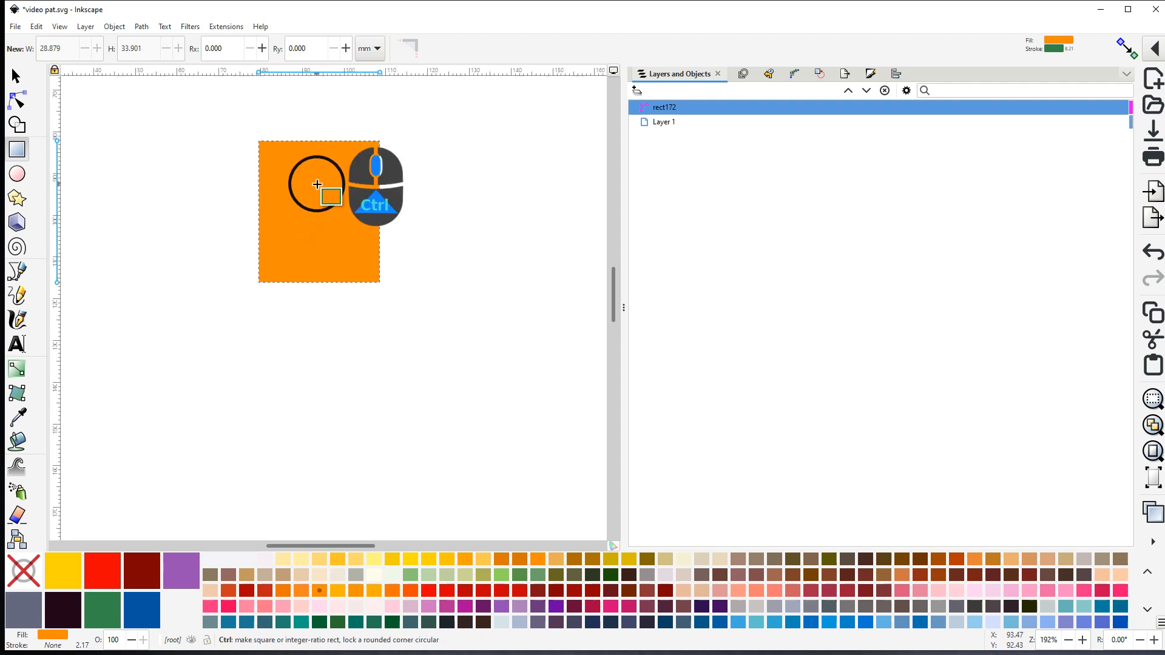
left_click_drag(331, 187, 312, 230)
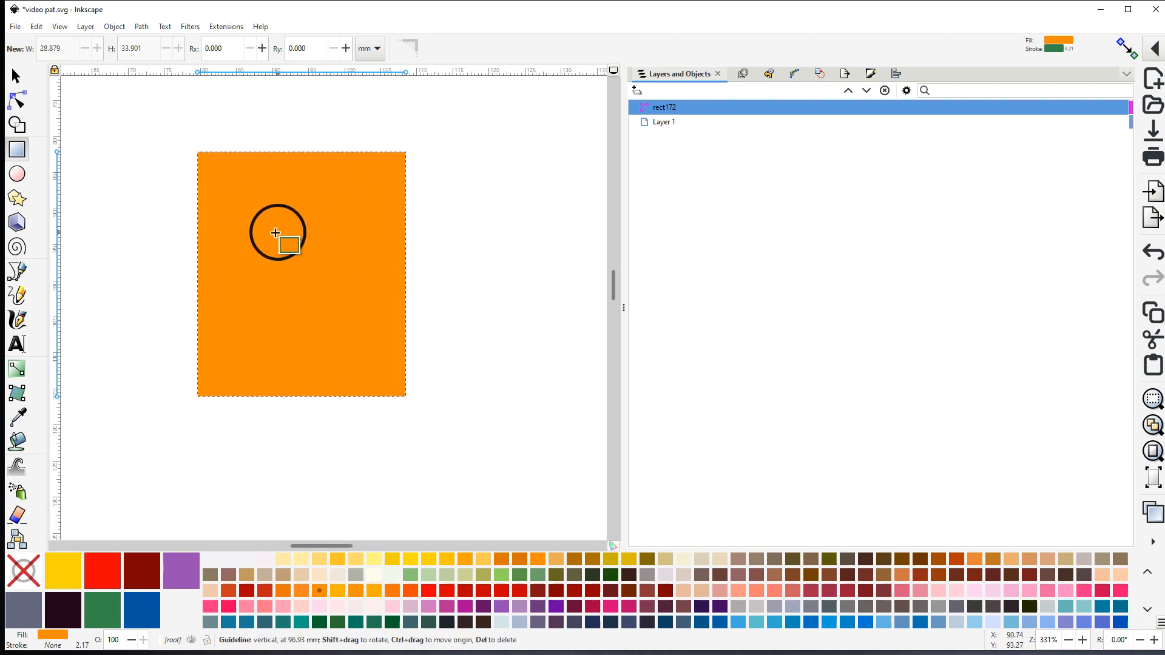
left_click(114, 27)
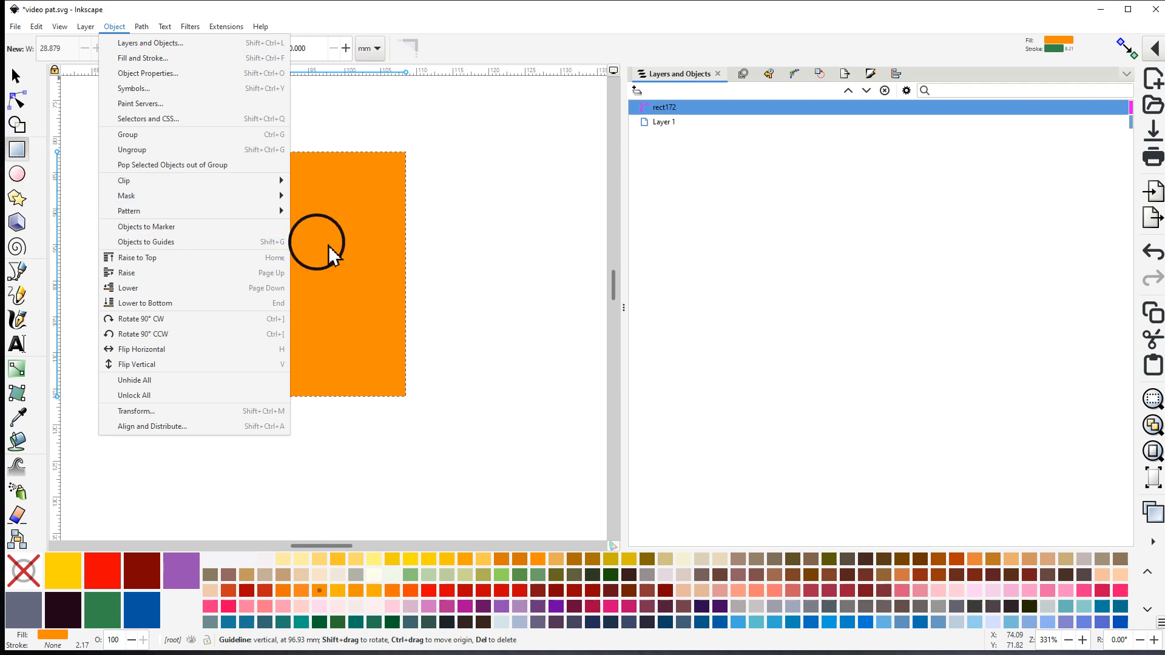
mouse_move(142, 27)
left_click(159, 44)
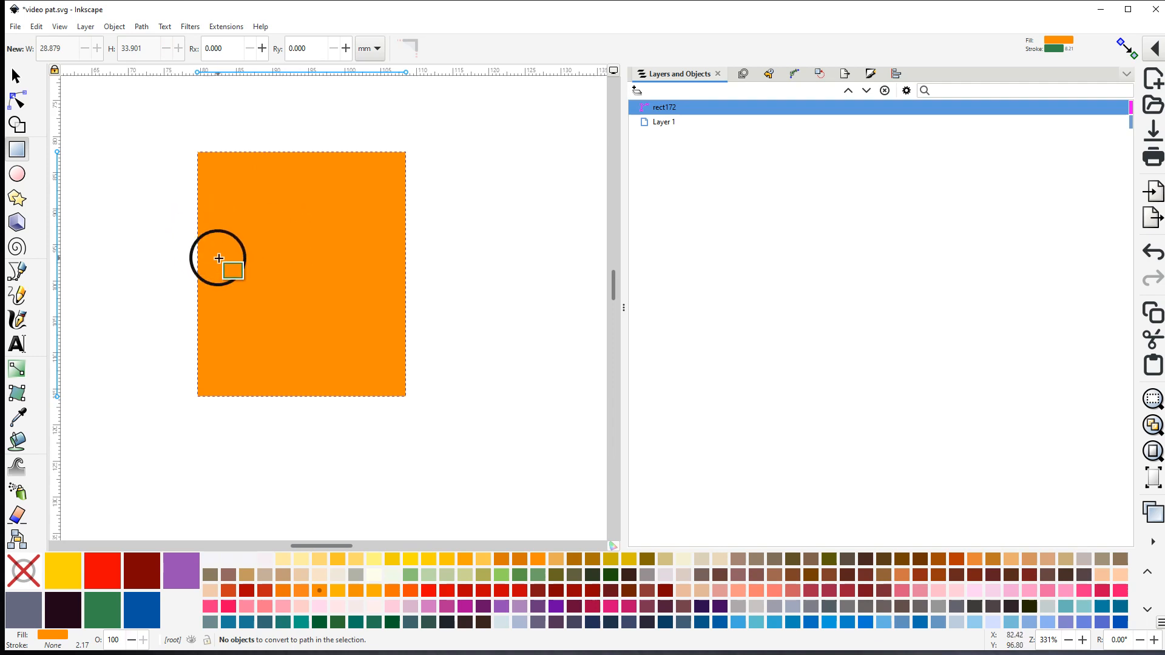
Draw a six-cornered star to the upper left of the orange rectangle and give it a green stroke
middle_click(219, 258)
left_click_drag(236, 260, 381, 284)
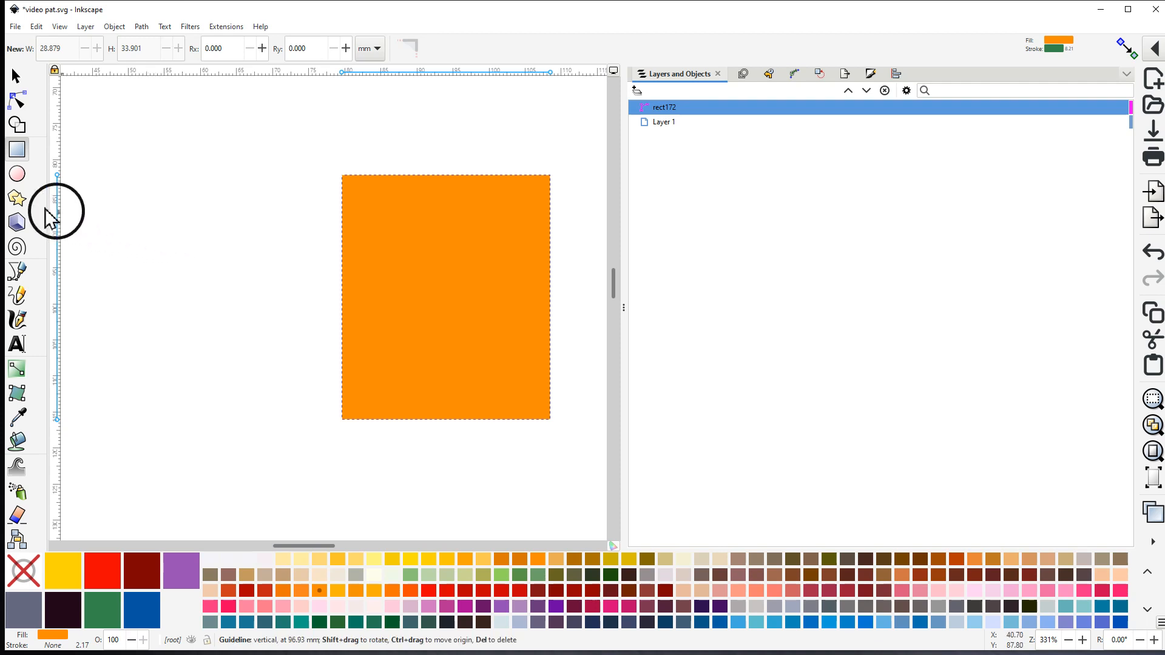
left_click(16, 200)
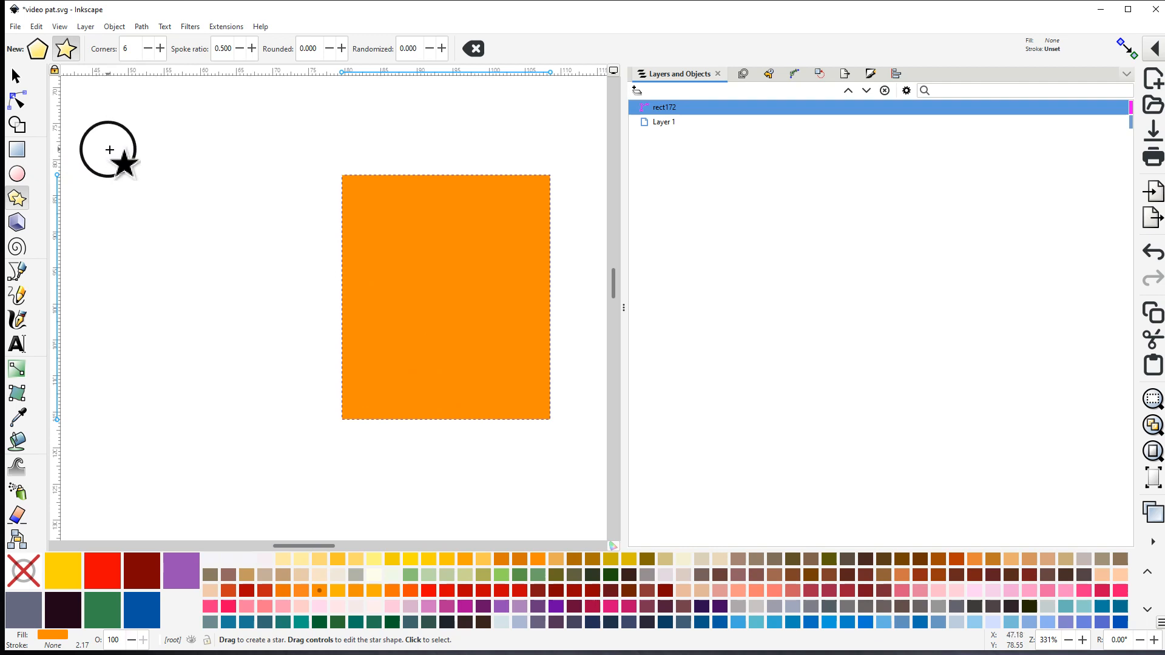
left_click_drag(109, 156, 148, 170)
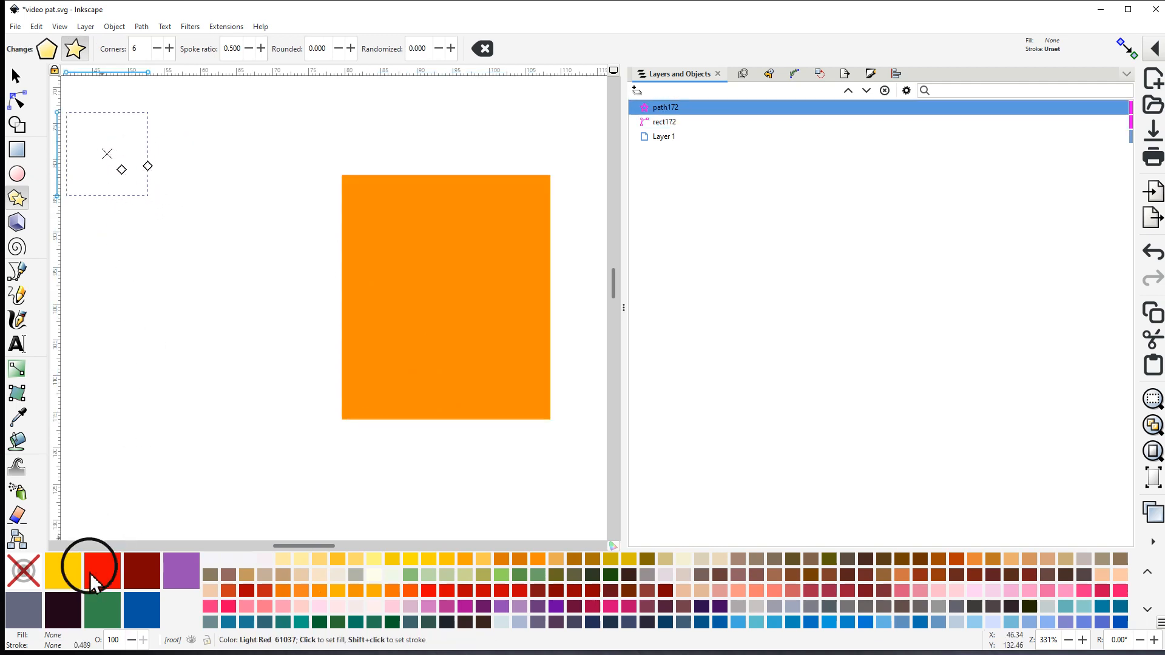
left_click(102, 616, "shift")
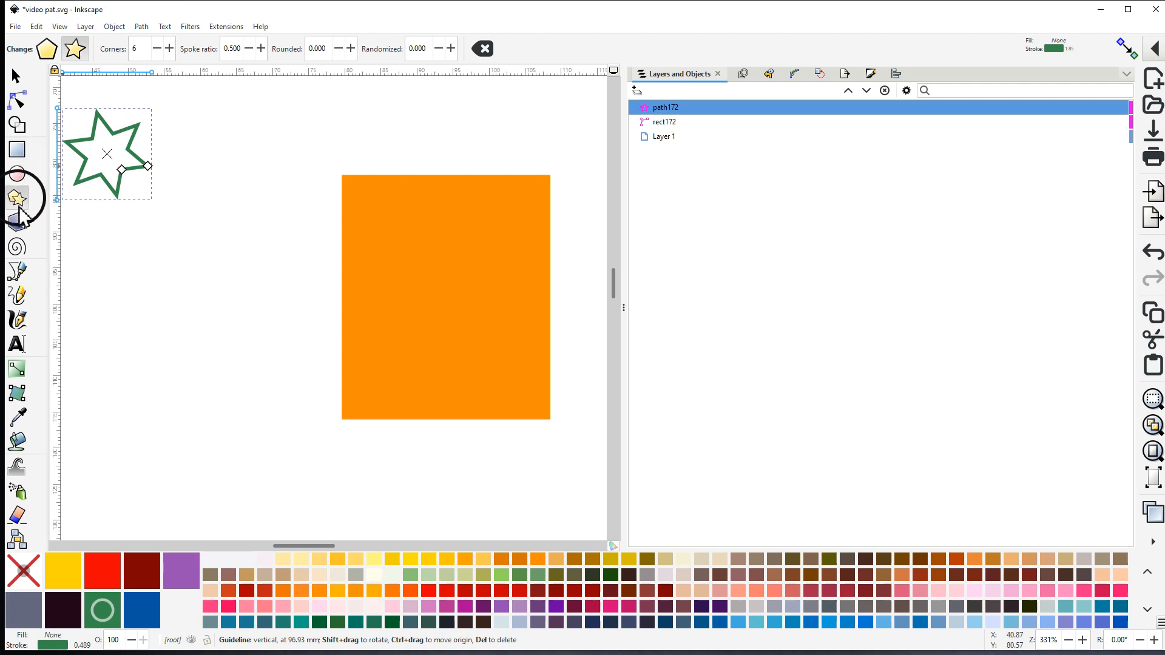
Draw an open zigzag path of six straight segments between the star and the orange rectangle
left_click(18, 272)
left_click(119, 314)
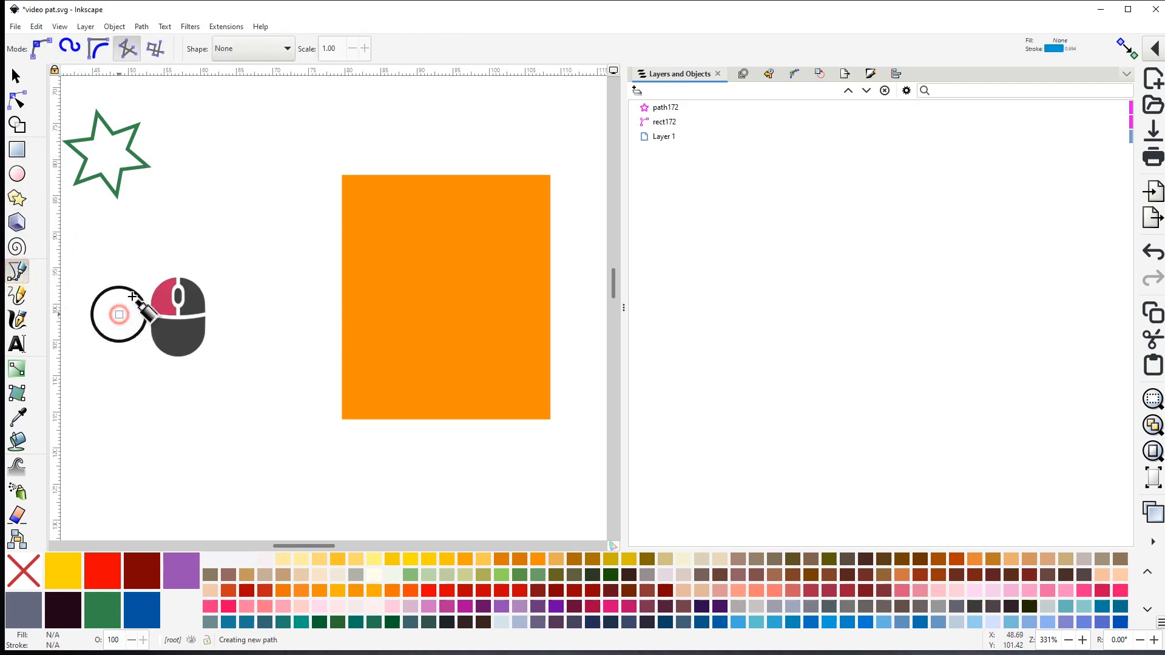
left_click(153, 242)
left_click(172, 311)
left_click(198, 238)
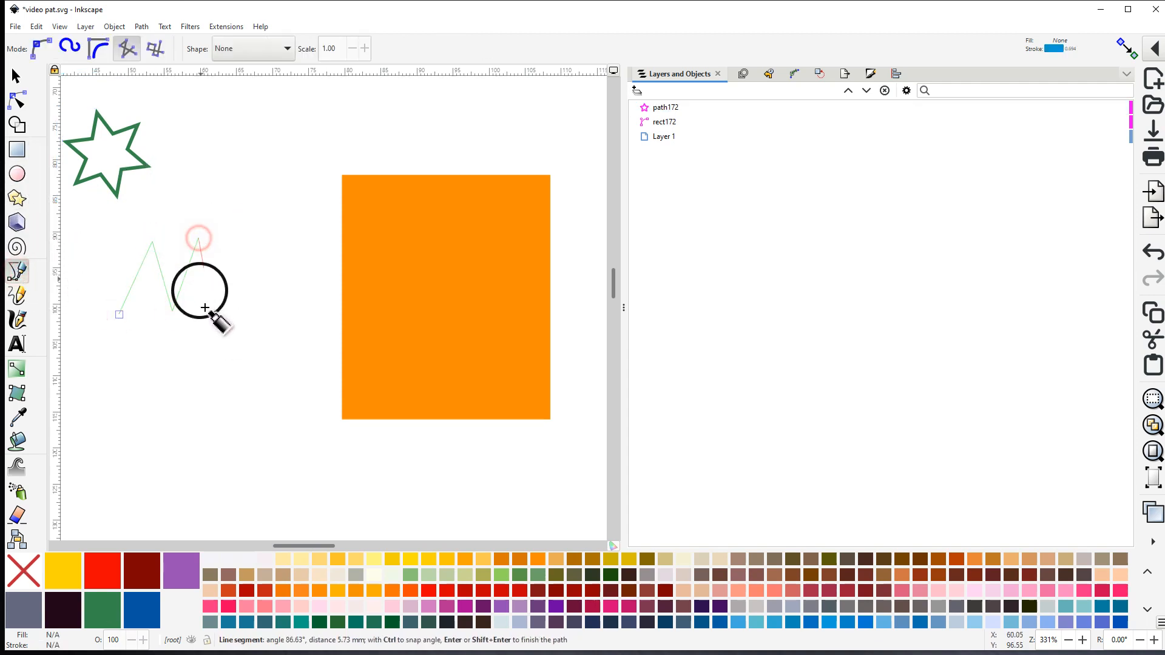
left_click(211, 308)
left_click(235, 245)
left_click(243, 322)
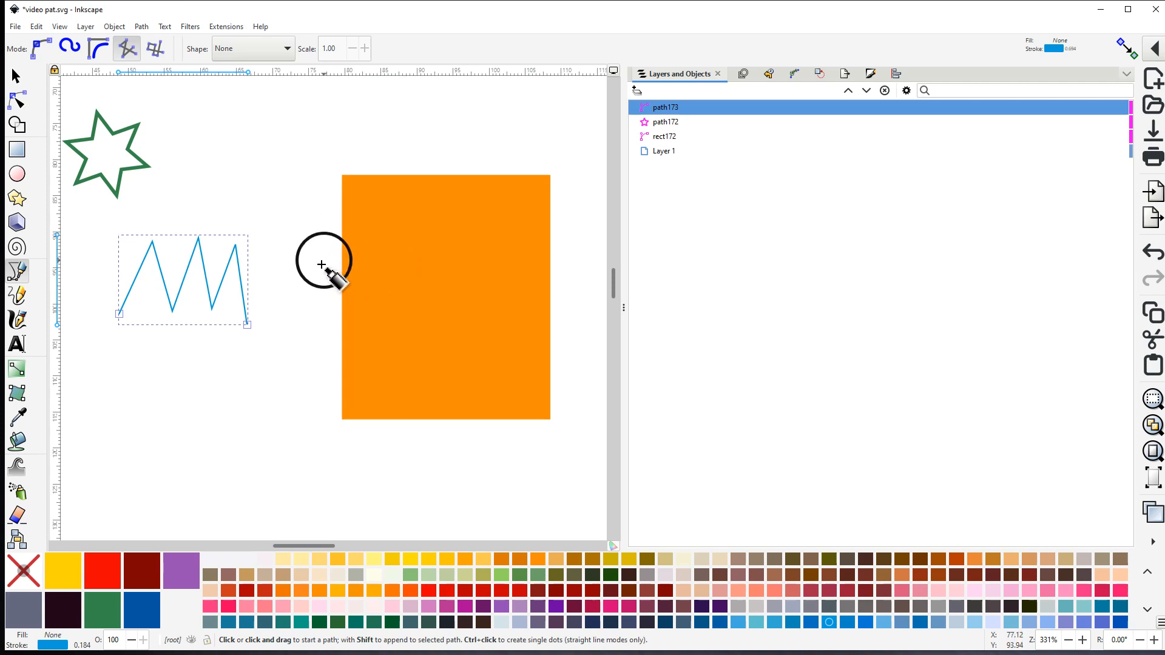
Delete the last four nodes of the zigzag path to leave a single peak of three nodes
scroll(326, 269, "down", 2, "ctrl")
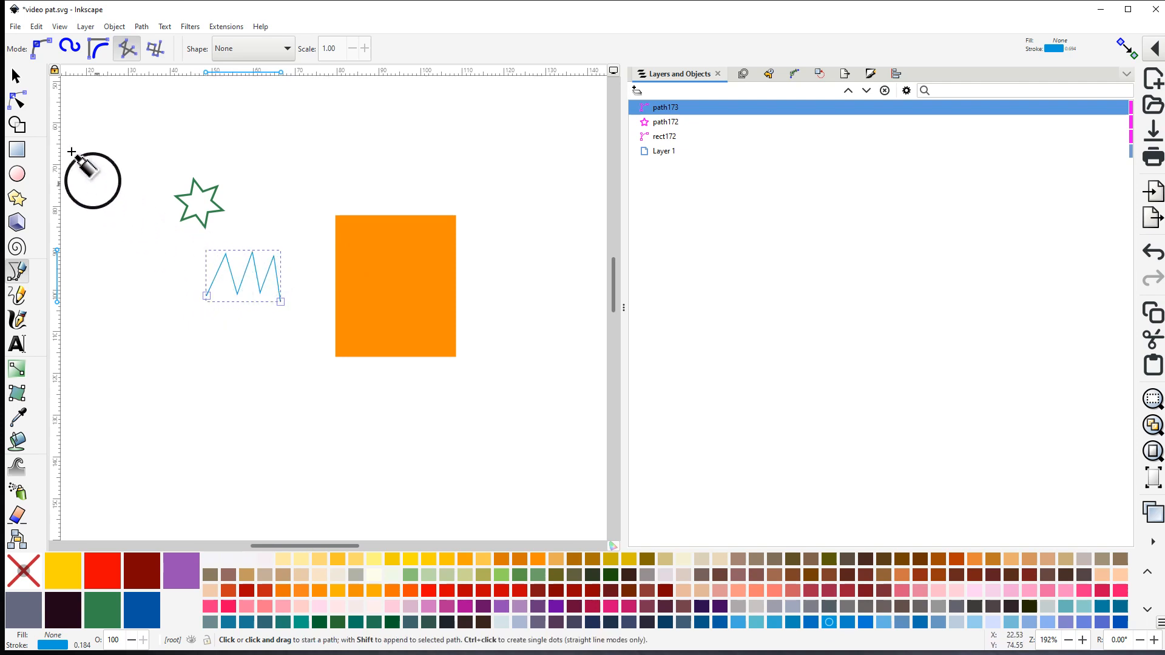
left_click(16, 99)
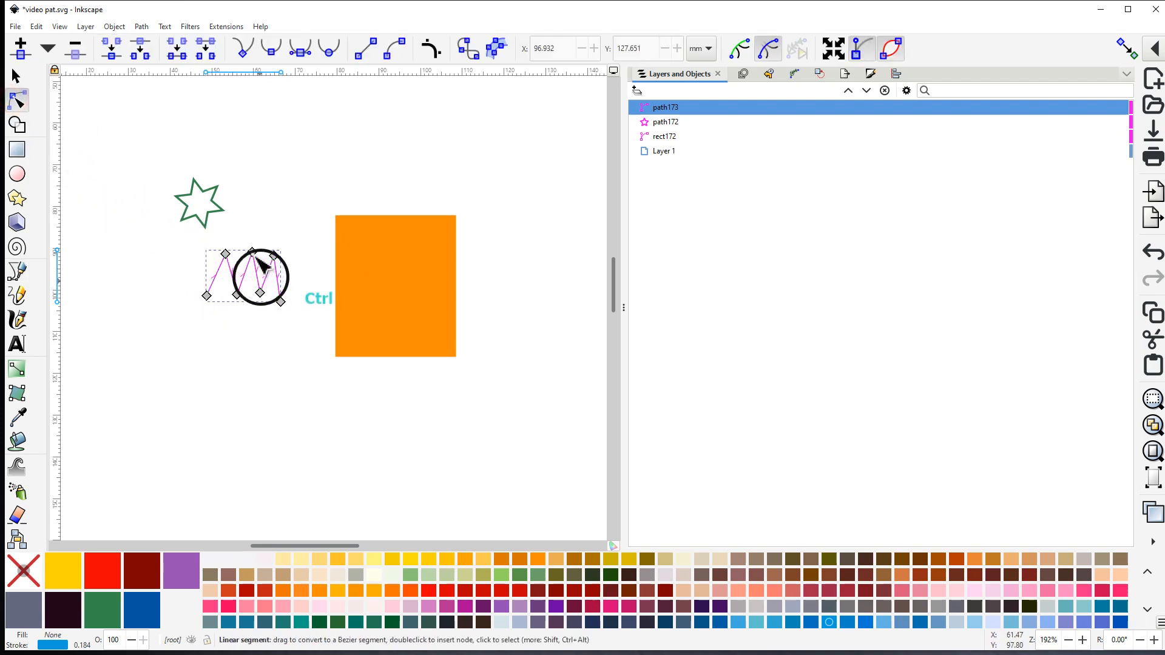
left_click_drag(251, 239, 299, 331)
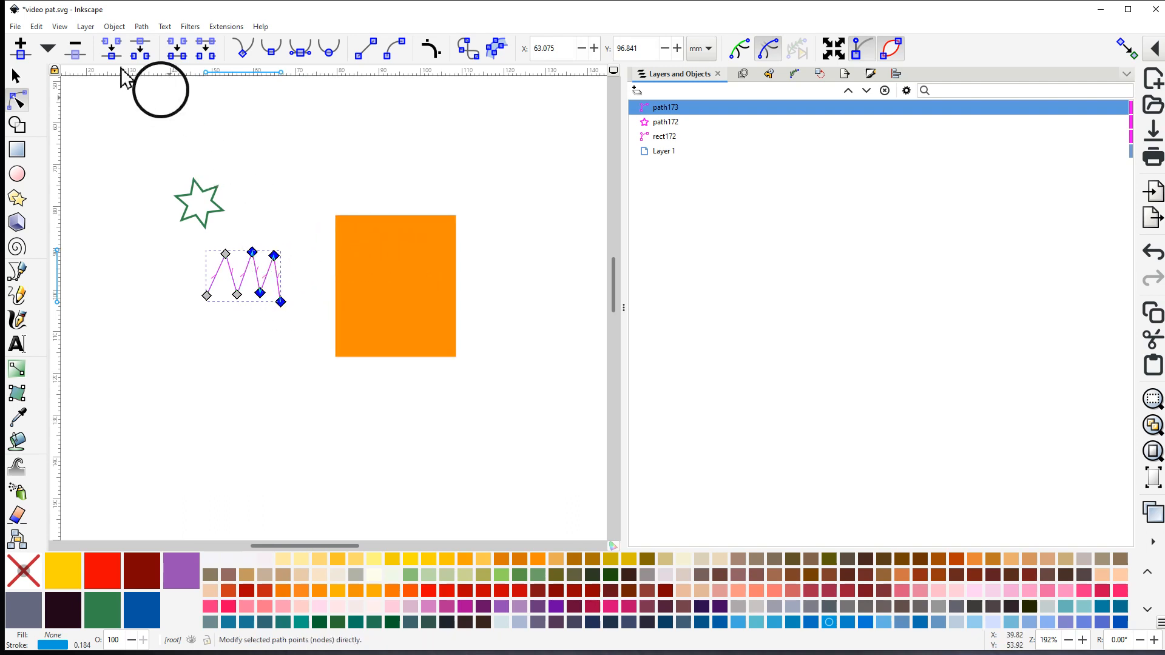
left_click(75, 52)
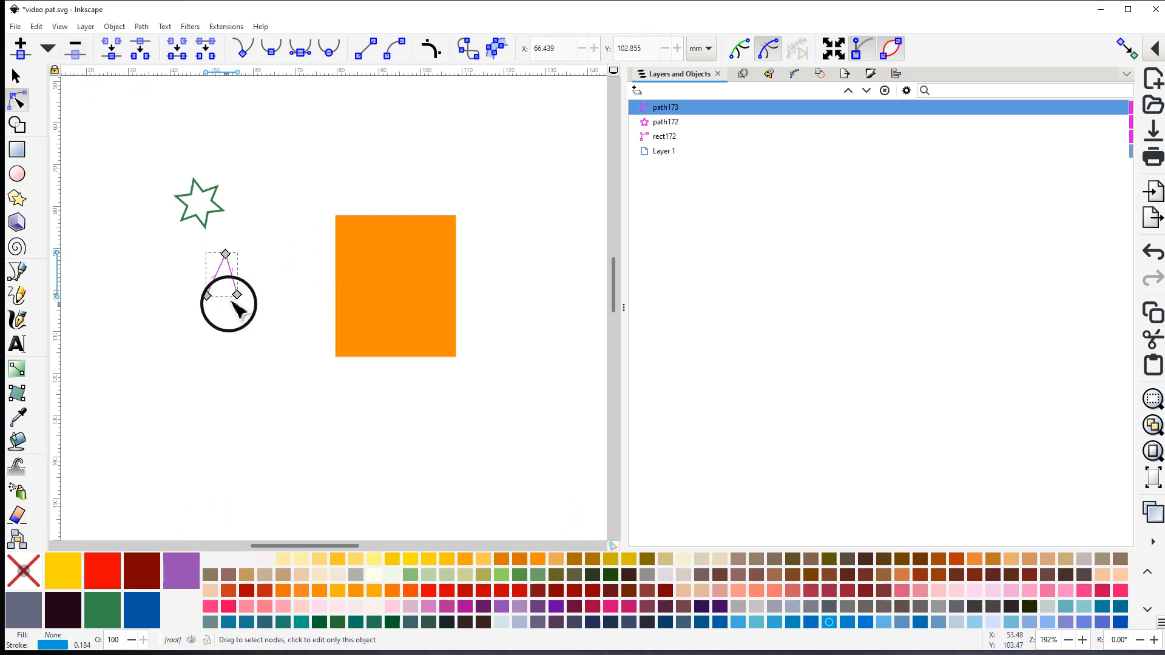
Align the zigzag peak's two bottom nodes on one horizontal line and lower its top node to about Y 92.5 mm
scroll(209, 298, "up", 2, "ctrl")
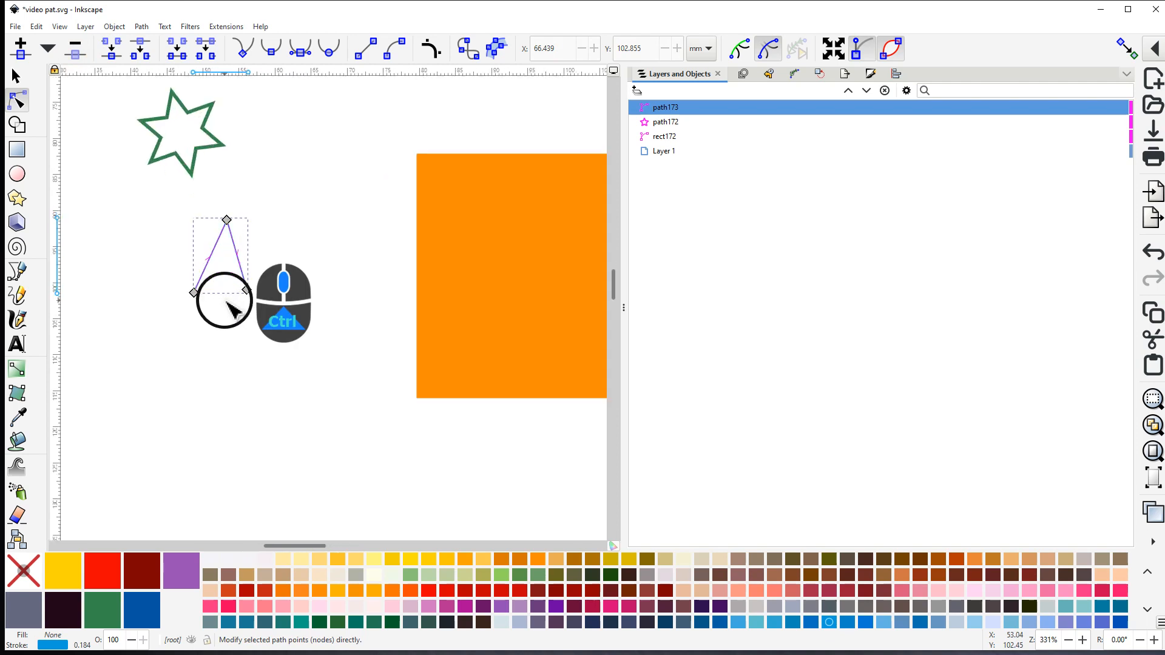
left_click_drag(159, 260, 273, 333)
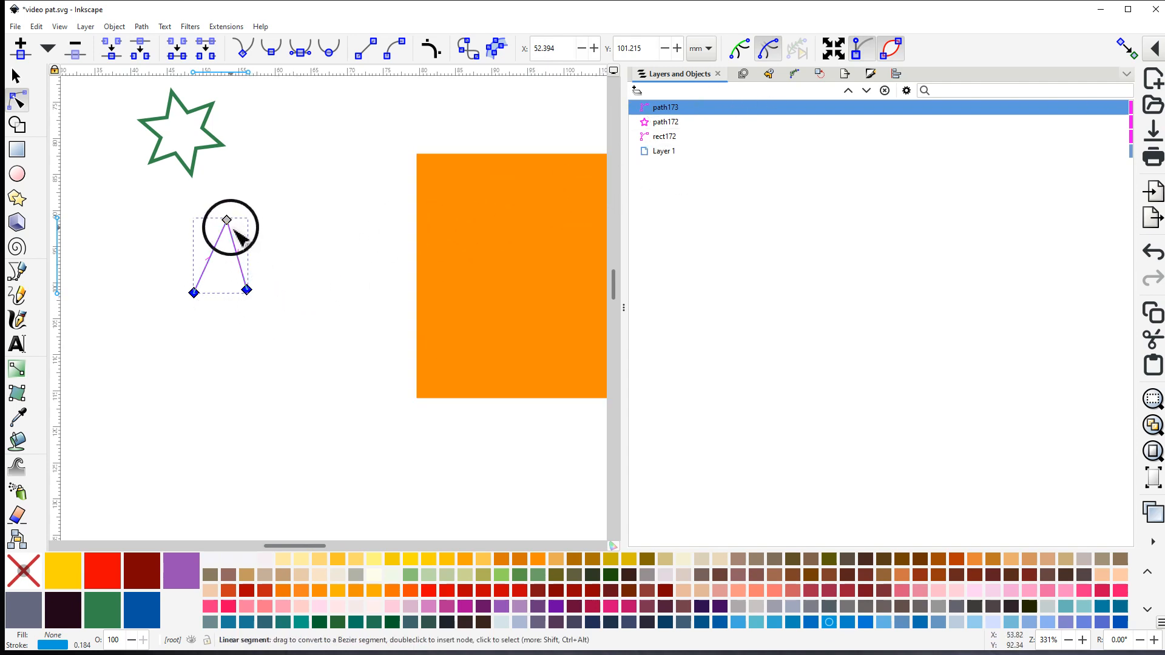
left_click(895, 75)
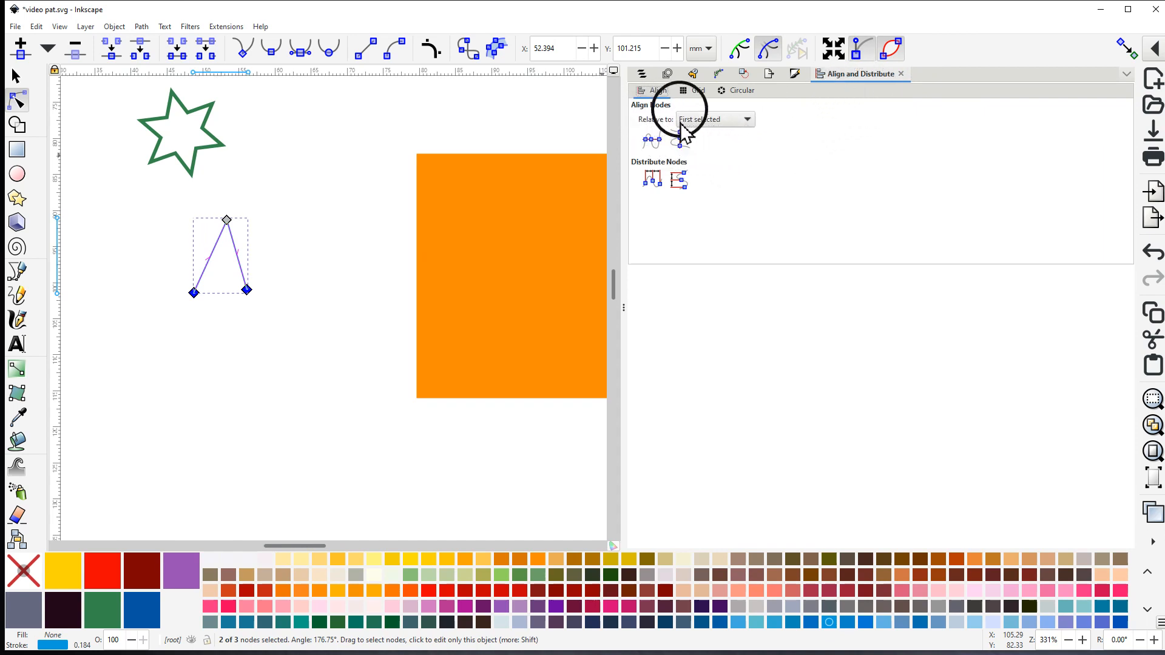
left_click(650, 140)
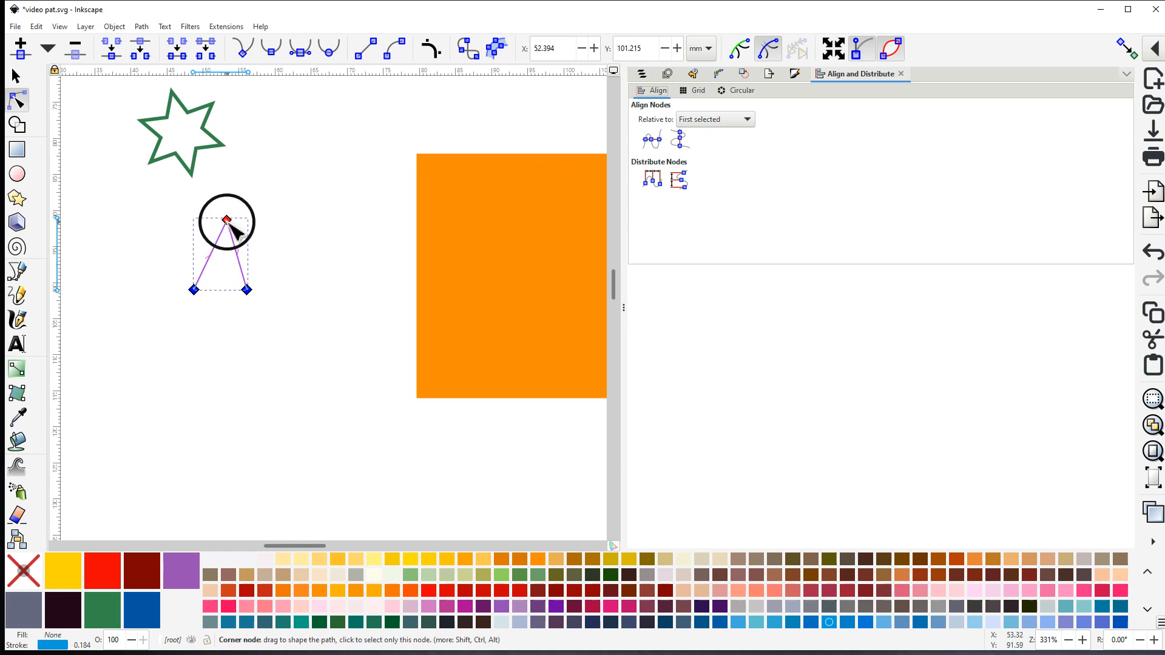
left_click_drag(228, 221, 228, 233)
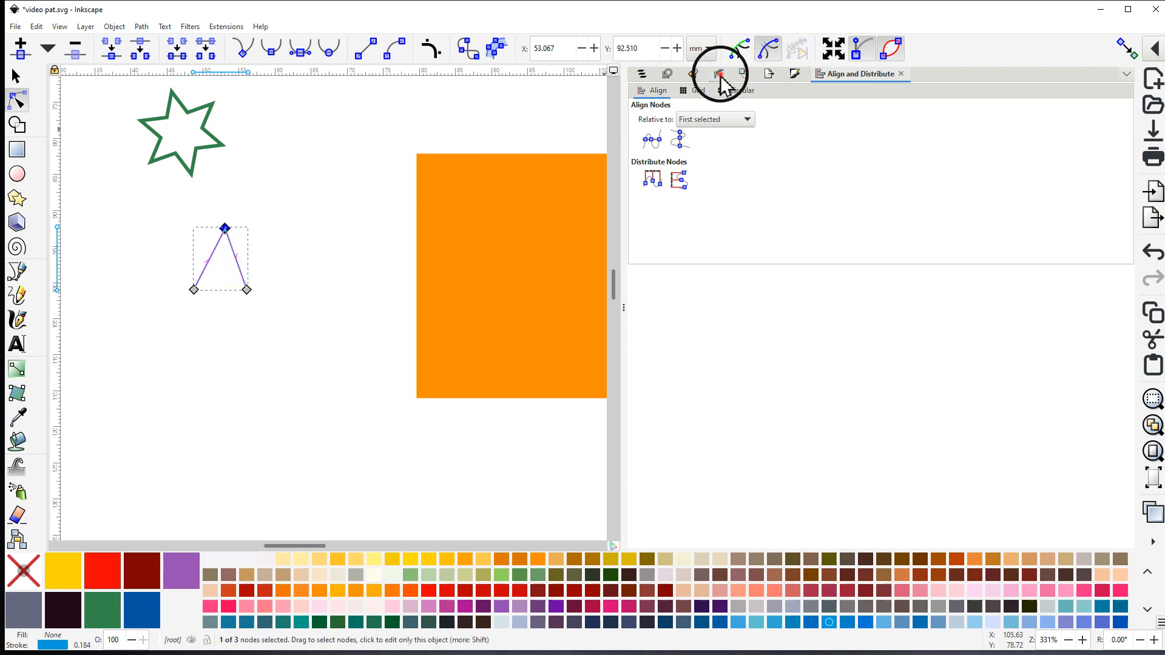
Apply the Tiling live path effect to the three-node zigzag path
left_click(719, 75)
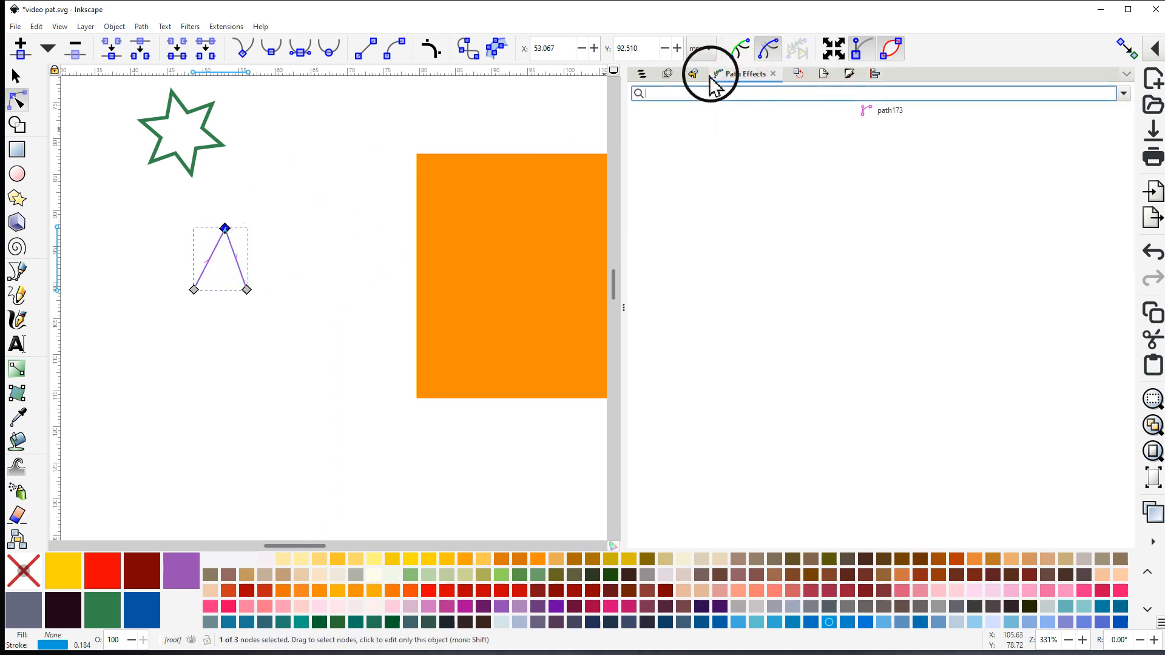
left_click(1124, 94)
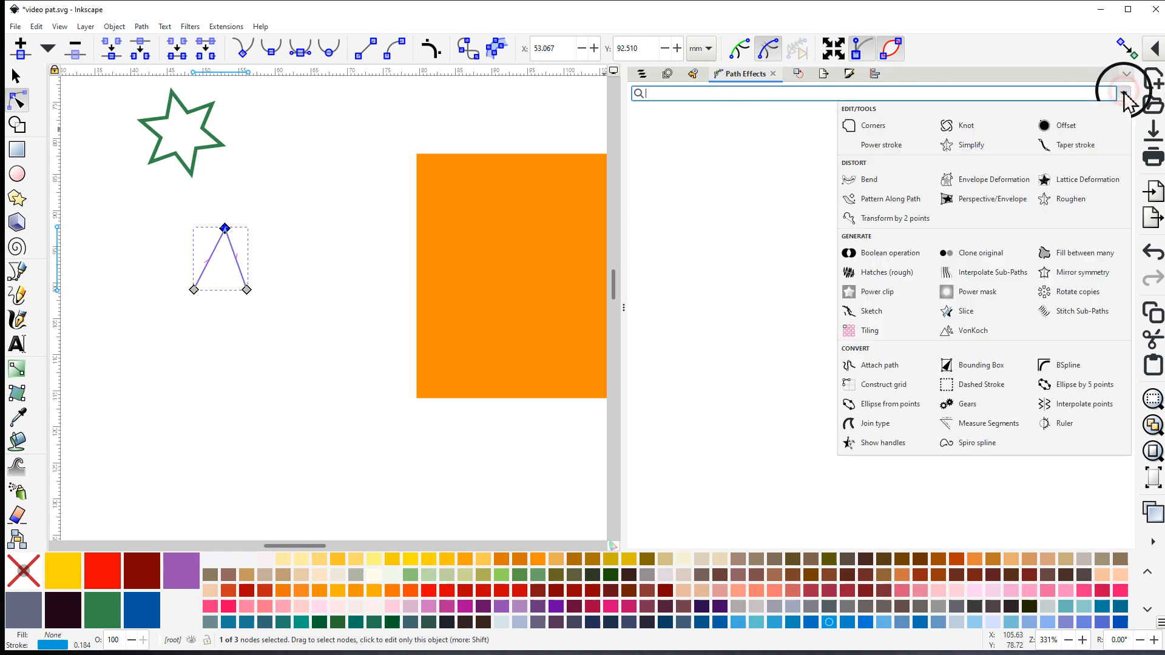
left_click(879, 333)
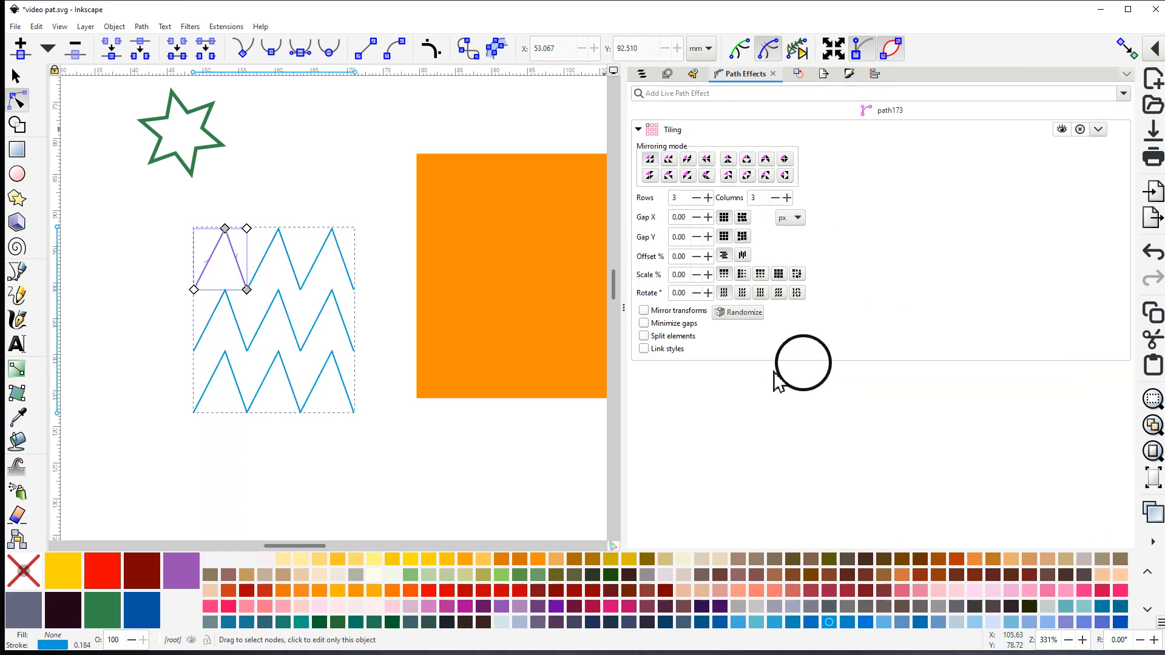
left_click_drag(475, 447, 447, 445)
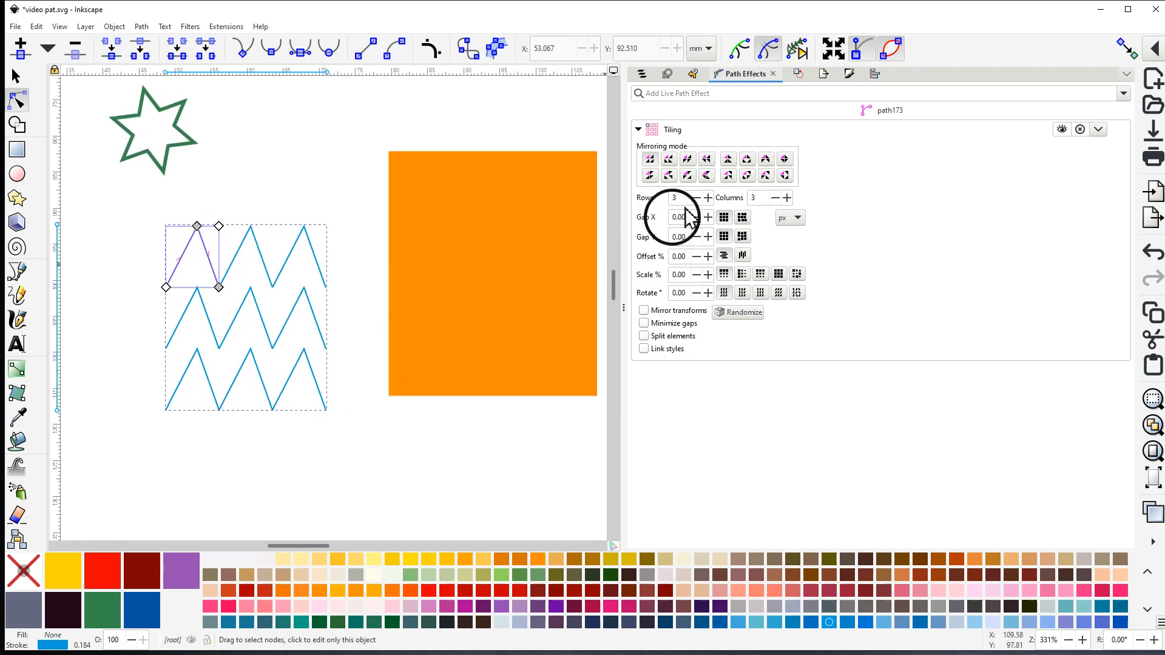
Set the zigzag tiling to 7 rows and 9 columns
scroll(409, 302, "down", 2, "ctrl")
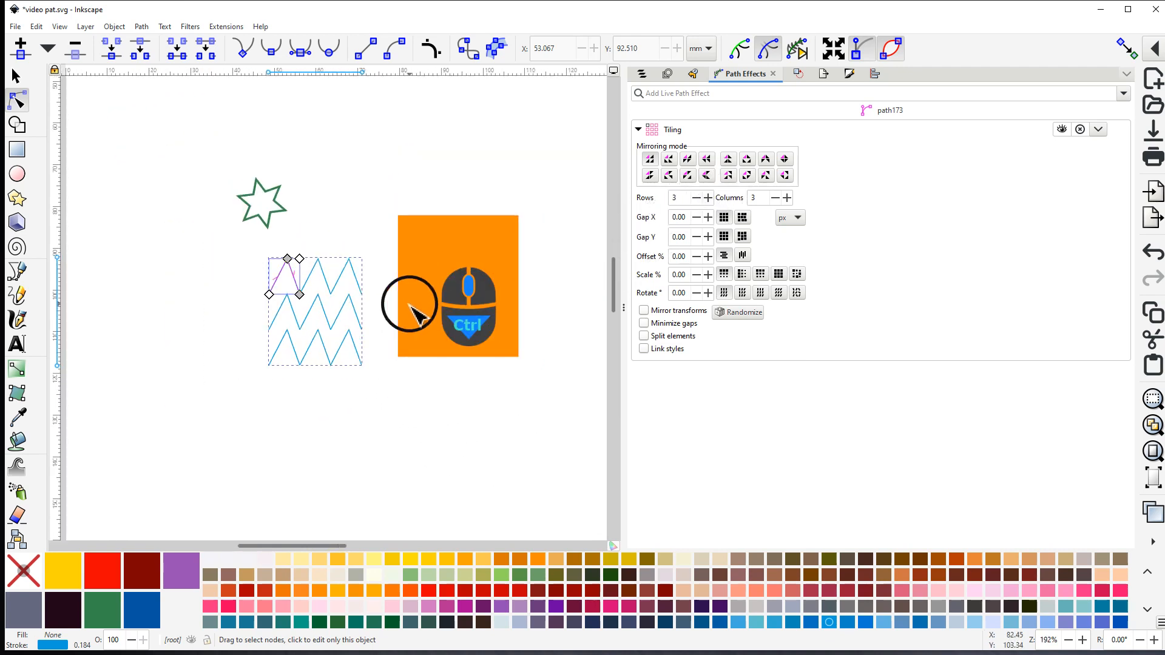
left_click(707, 197)
left_click(707, 198)
left_click(707, 198)
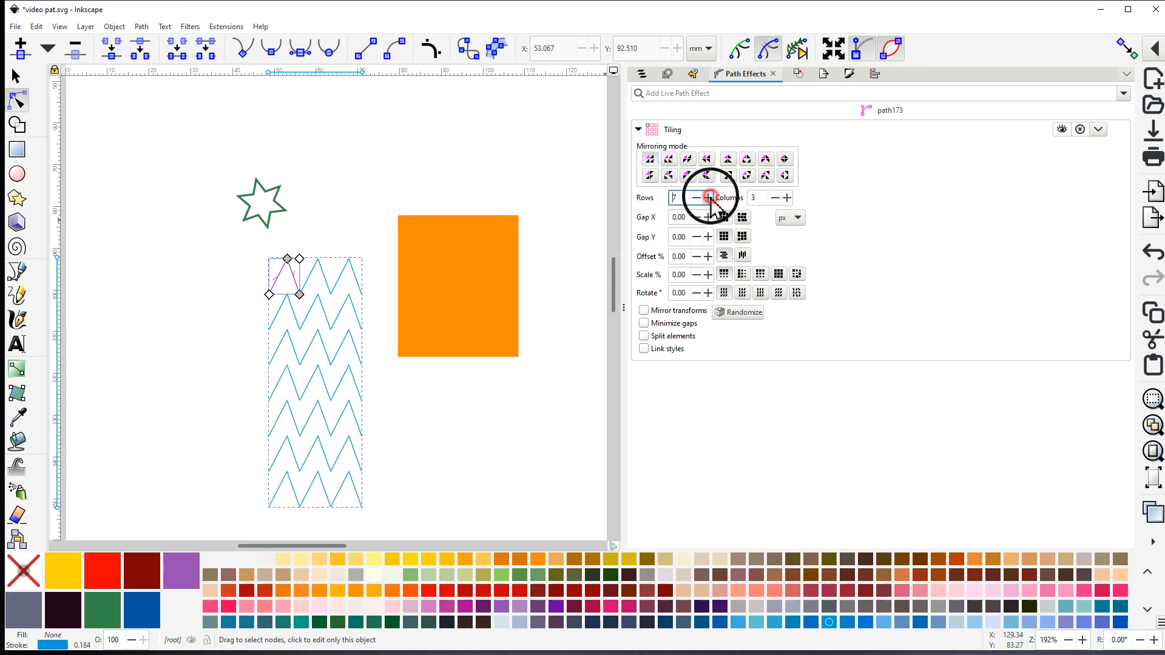
left_click(708, 198)
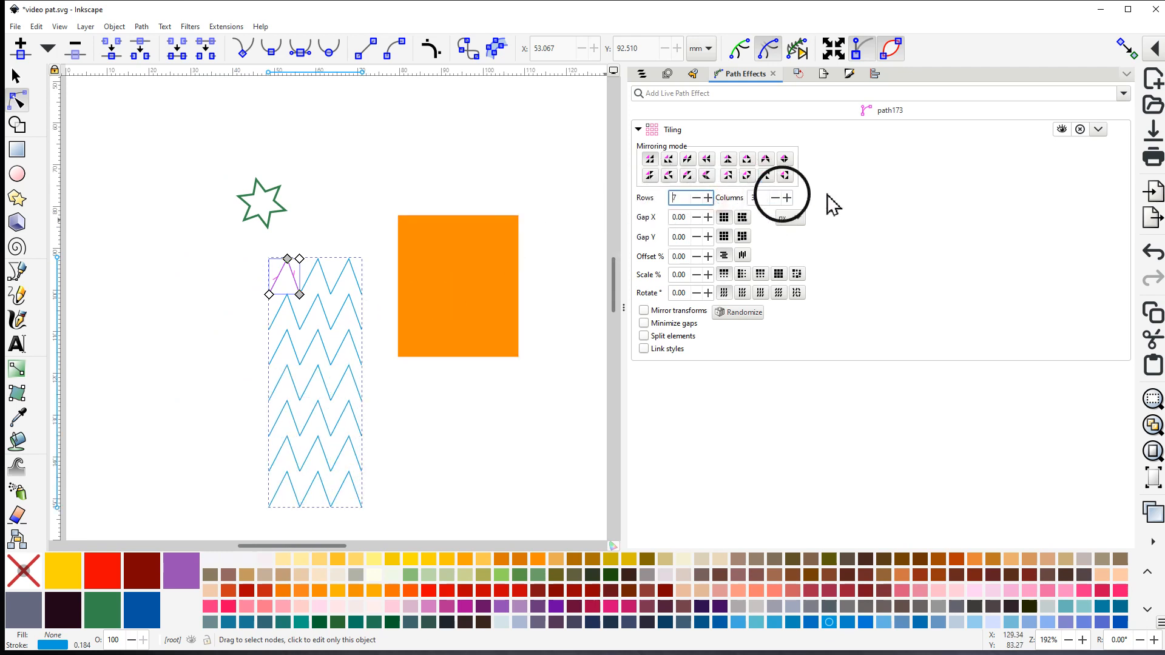
left_click(787, 198)
left_click(787, 198)
left_click(788, 198)
left_click(787, 198)
left_click(787, 198)
left_click(787, 198)
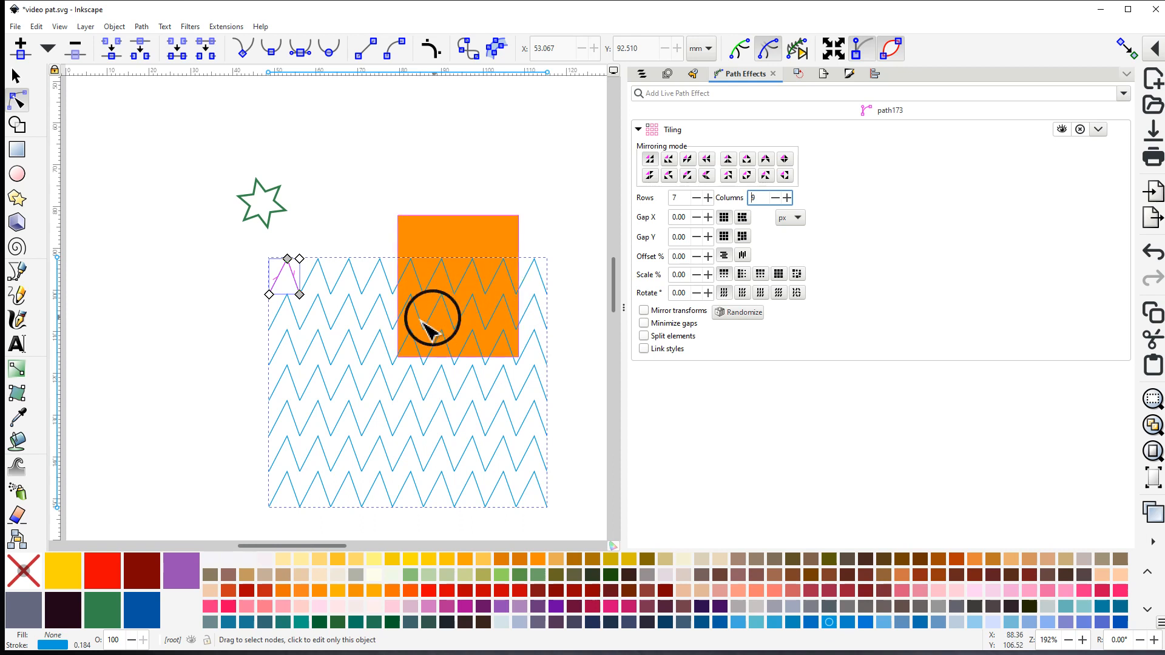
Set the tiling's Gap X to 8 px and Gap Y to 4 px
left_click_drag(366, 401, 362, 367)
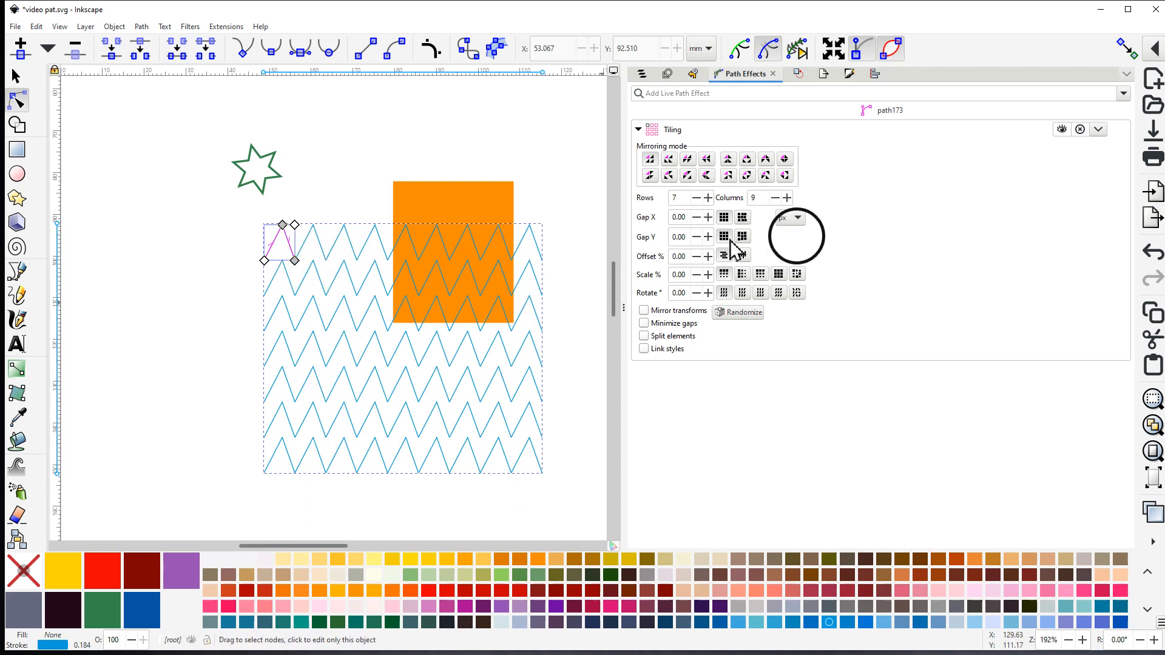
left_click(708, 217)
left_click(709, 218)
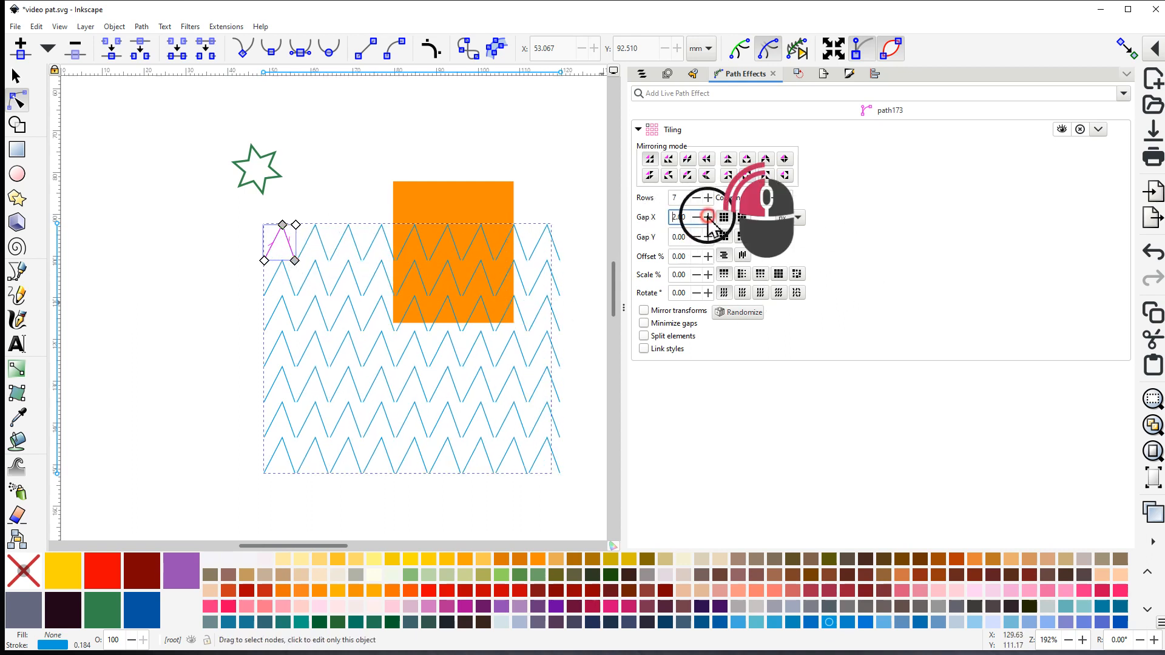
left_click(708, 217)
left_click(708, 217)
left_click(708, 218)
left_click(708, 218)
left_click(709, 218)
left_click(709, 218)
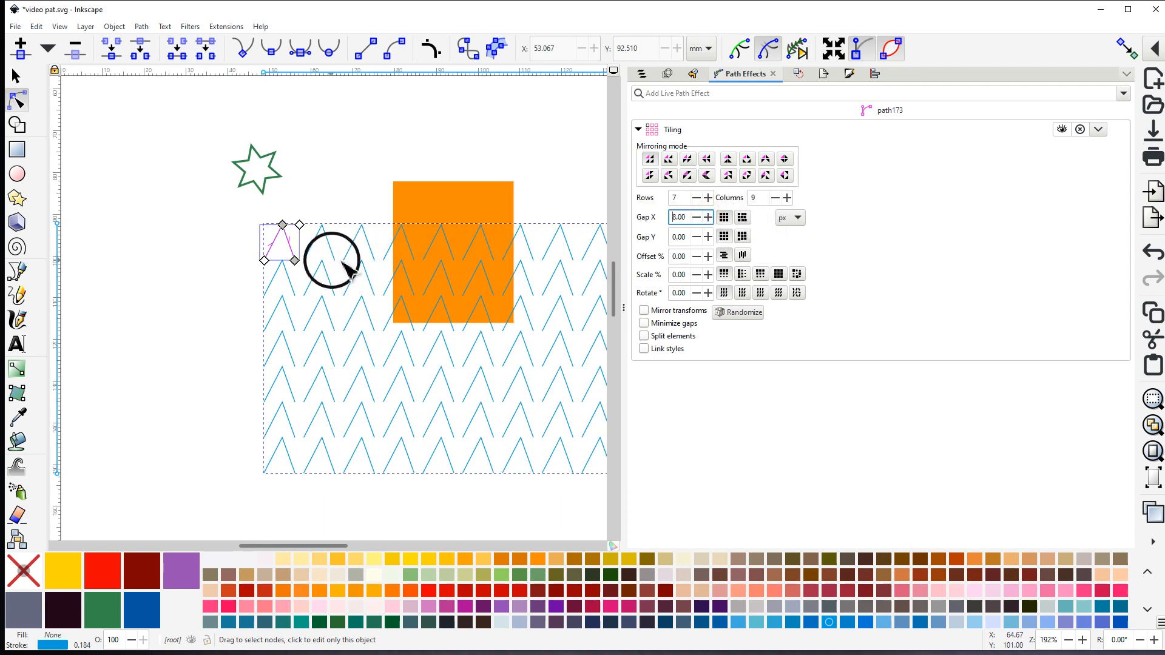
left_click(708, 237)
left_click(709, 236)
left_click(708, 237)
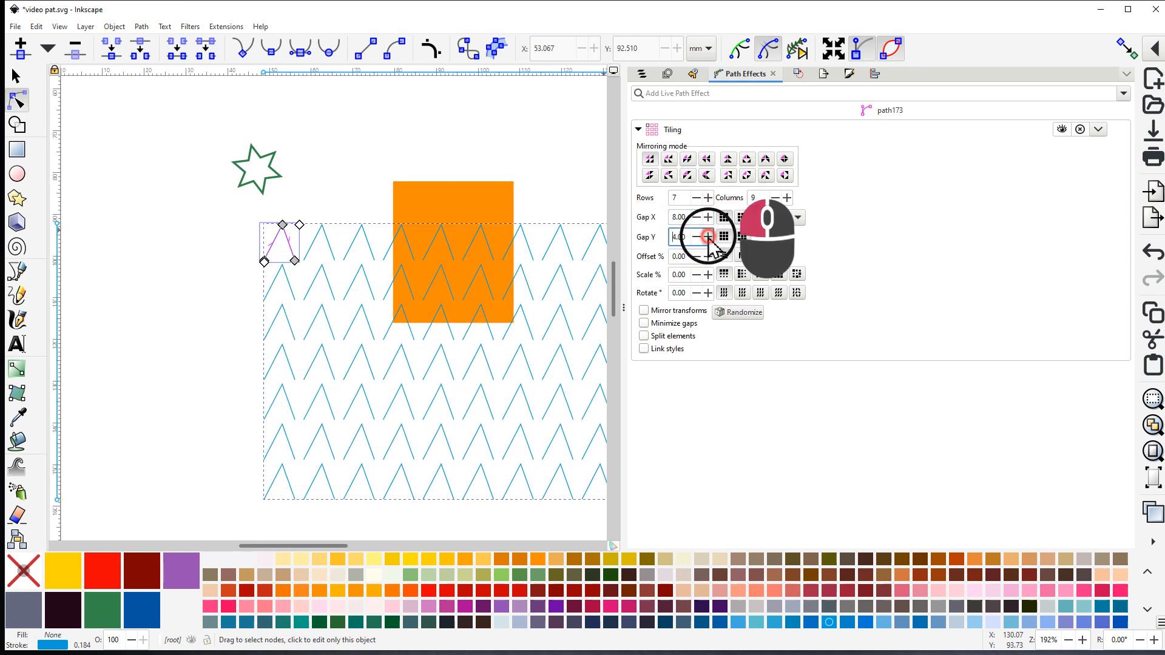
left_click(708, 237)
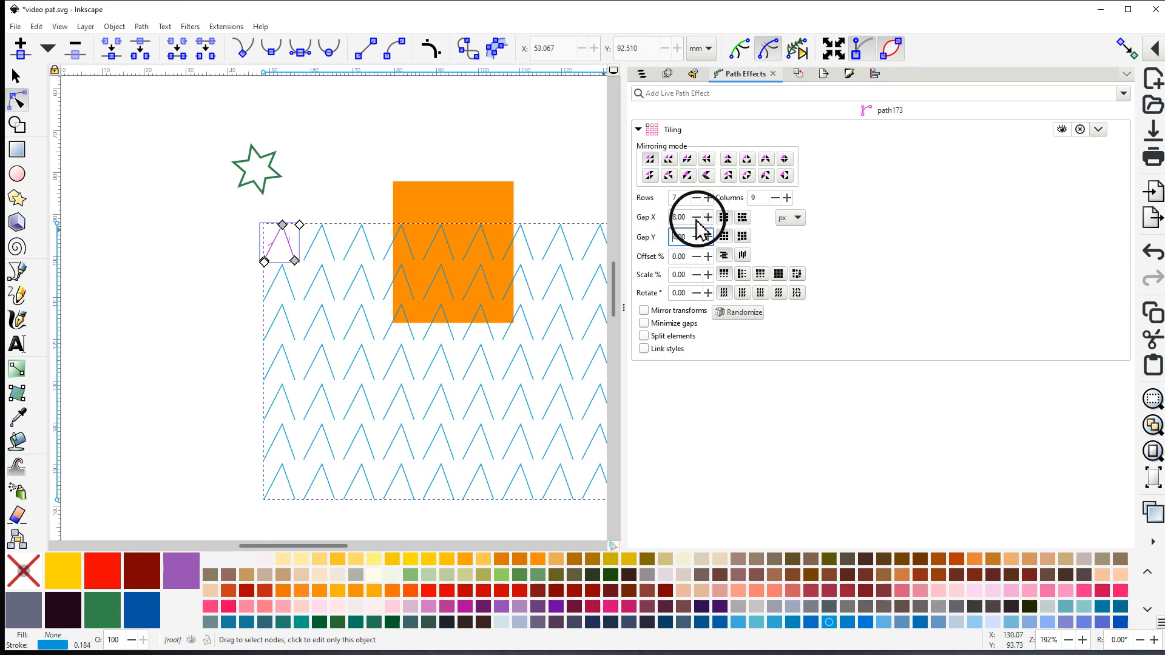
Reduce the tiling's Gap X to 5 px and Gap Y to -1 px
left_click(696, 217)
left_click(696, 217)
left_click(696, 217)
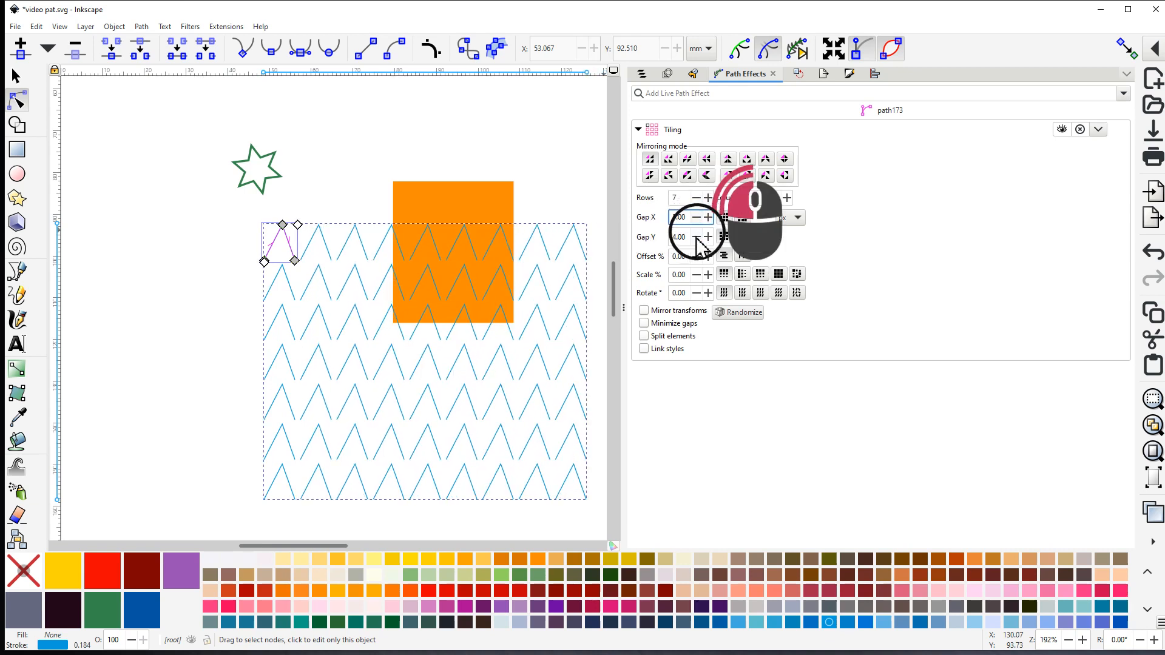
left_click(696, 237)
left_click(696, 236)
left_click(696, 237)
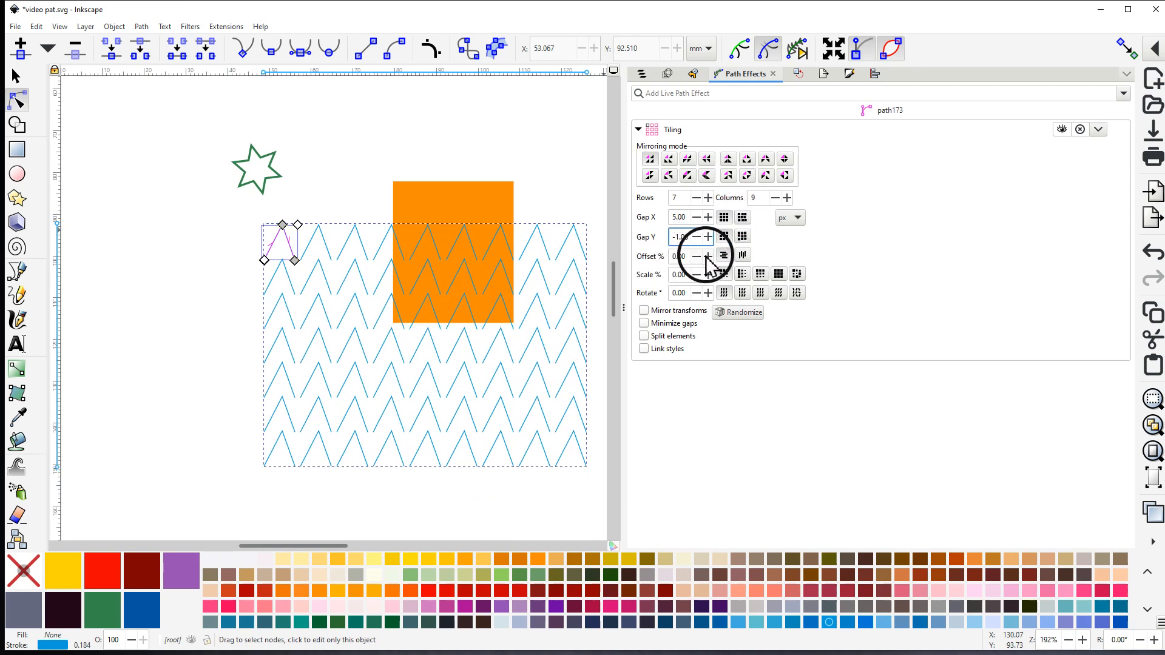
Set the tiling offset to 45% so that alternate zigzag rows are staggered
left_click(708, 257)
left_click(708, 257)
left_click(708, 256)
left_click(708, 257)
left_click(708, 256)
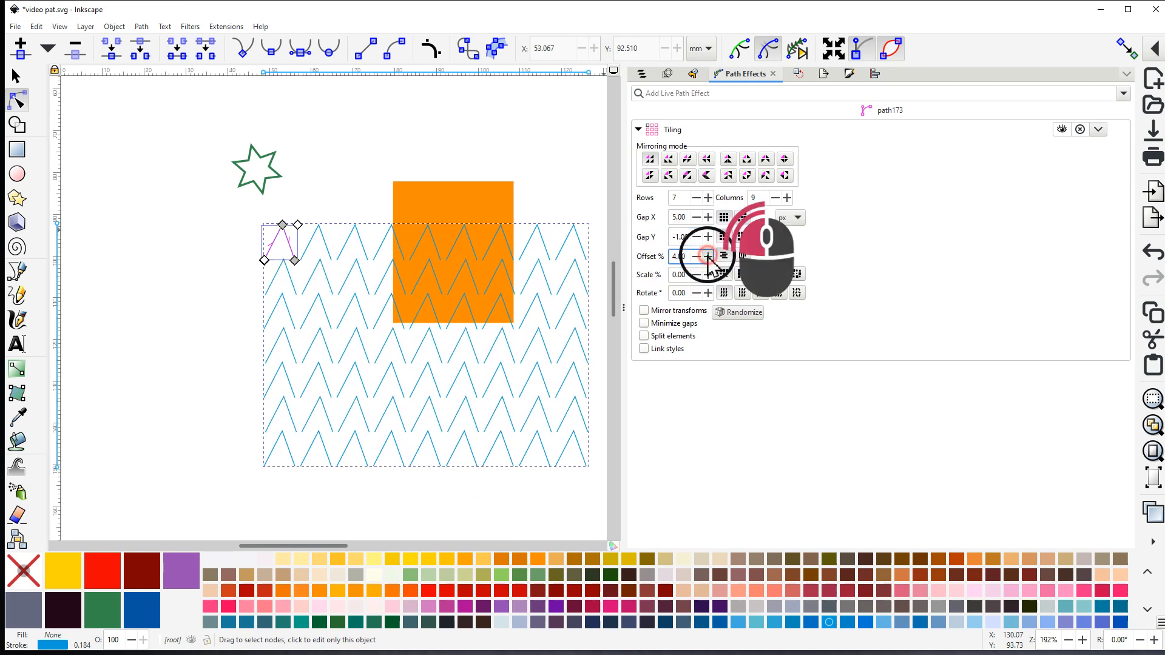
left_click(708, 257)
left_click(708, 257)
left_click(708, 257)
left_click(708, 257)
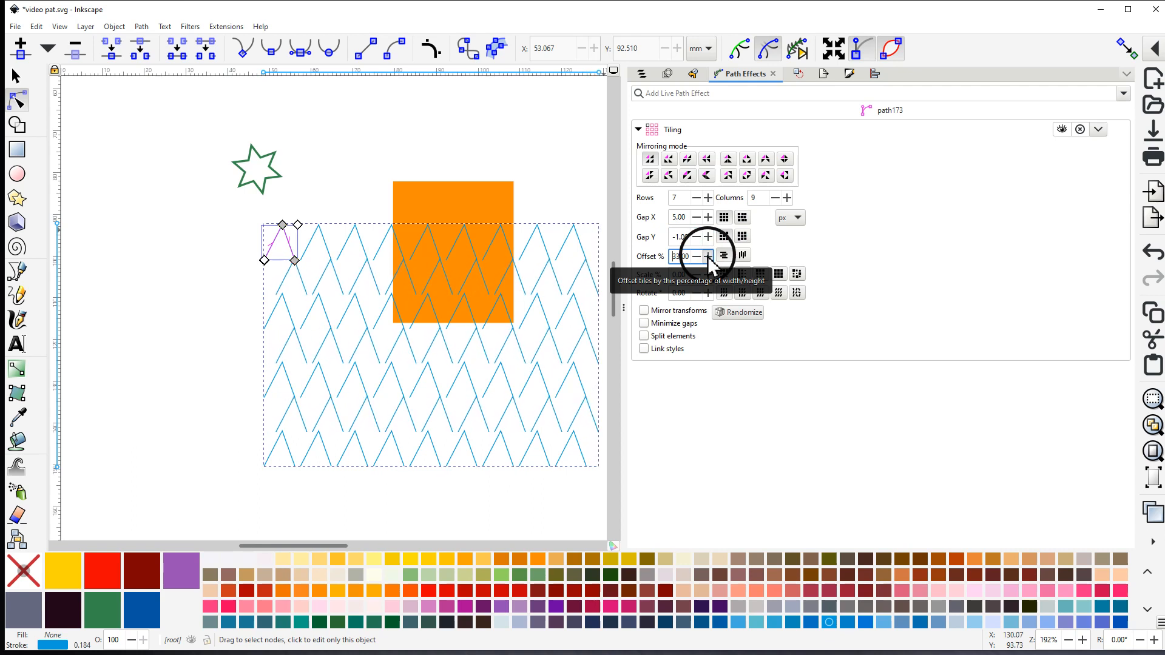
left_click(708, 257)
left_click(708, 257)
left_click(708, 257)
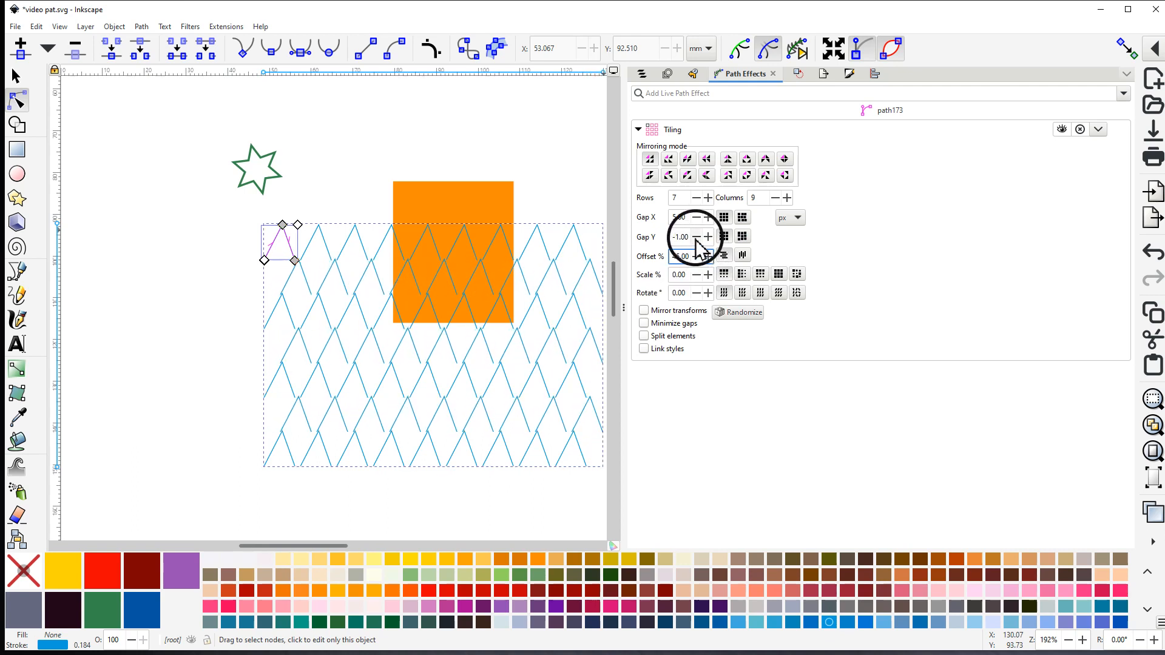
Set the tiling's Gap Y to -21 px so that the zigzag rows overlap
left_click(696, 237)
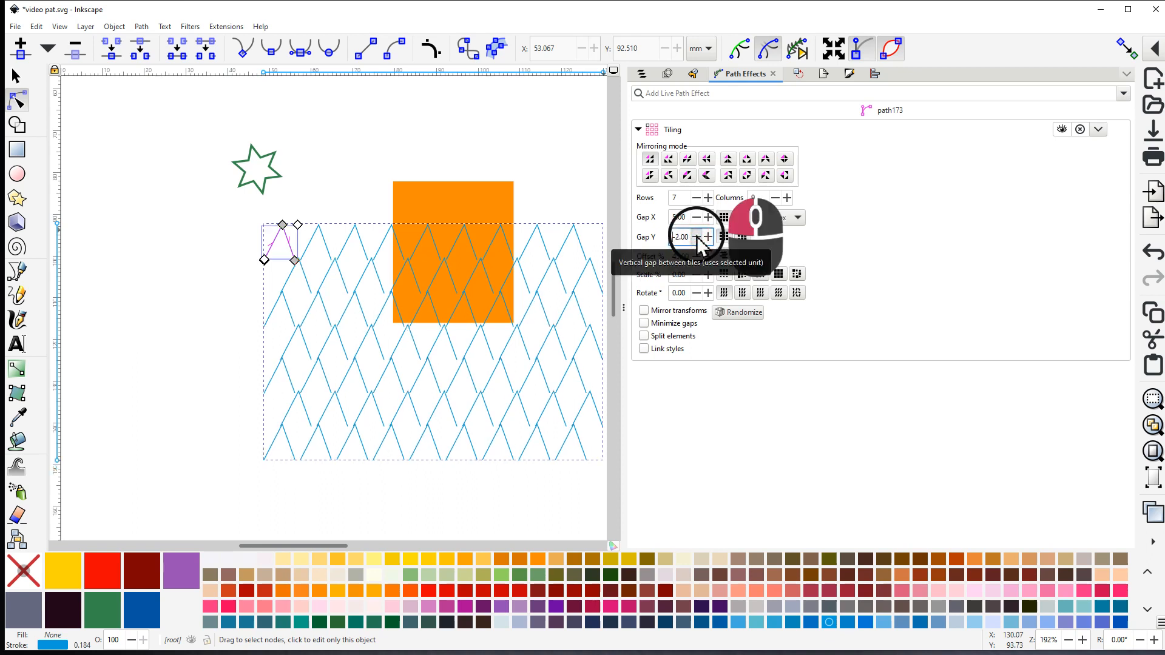
left_click(696, 236)
left_click(696, 236)
left_click(697, 237)
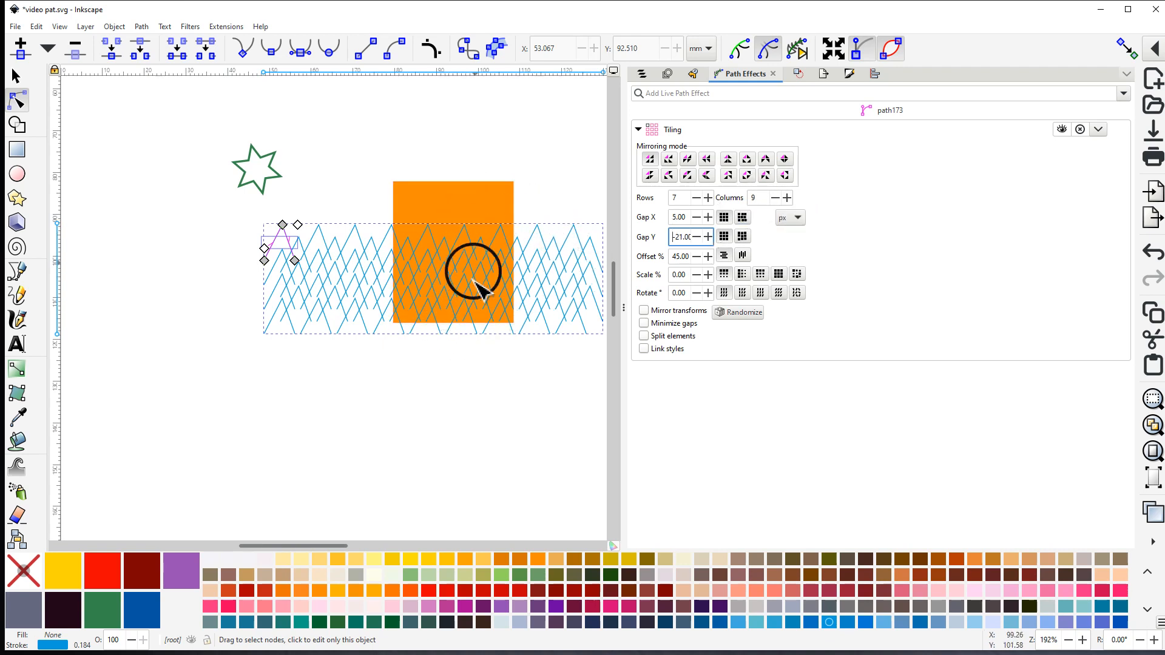
Change the zigzag tiling to 16 rows and 5 columns
left_click(707, 197)
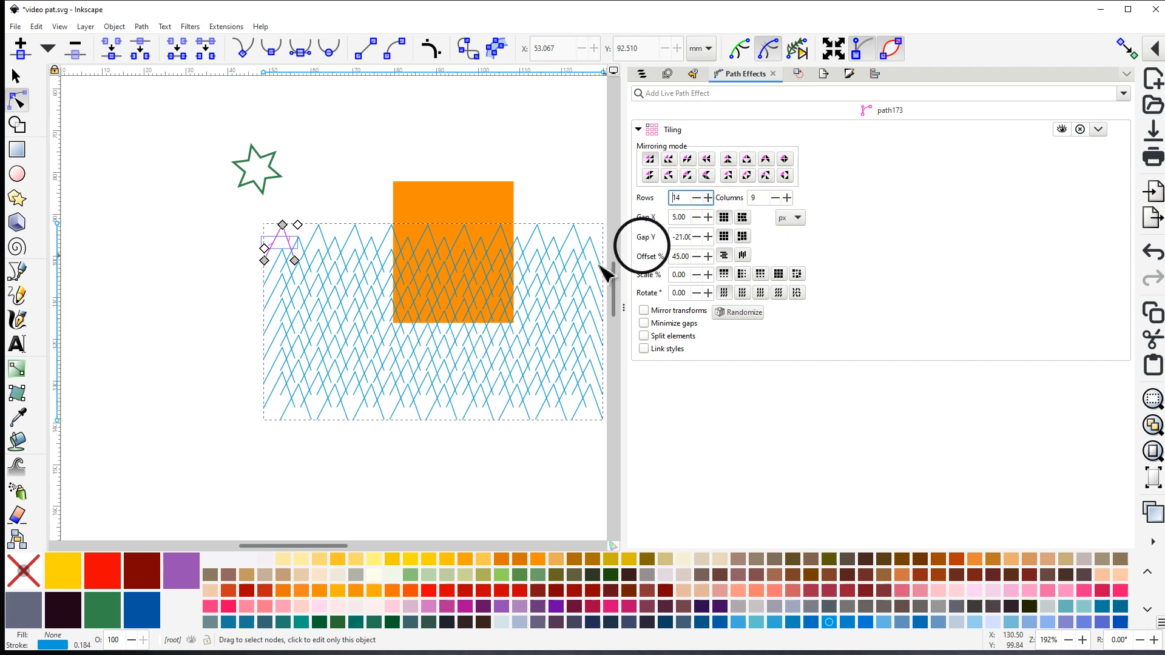
key("Delete")
left_click(708, 198)
left_click(709, 198)
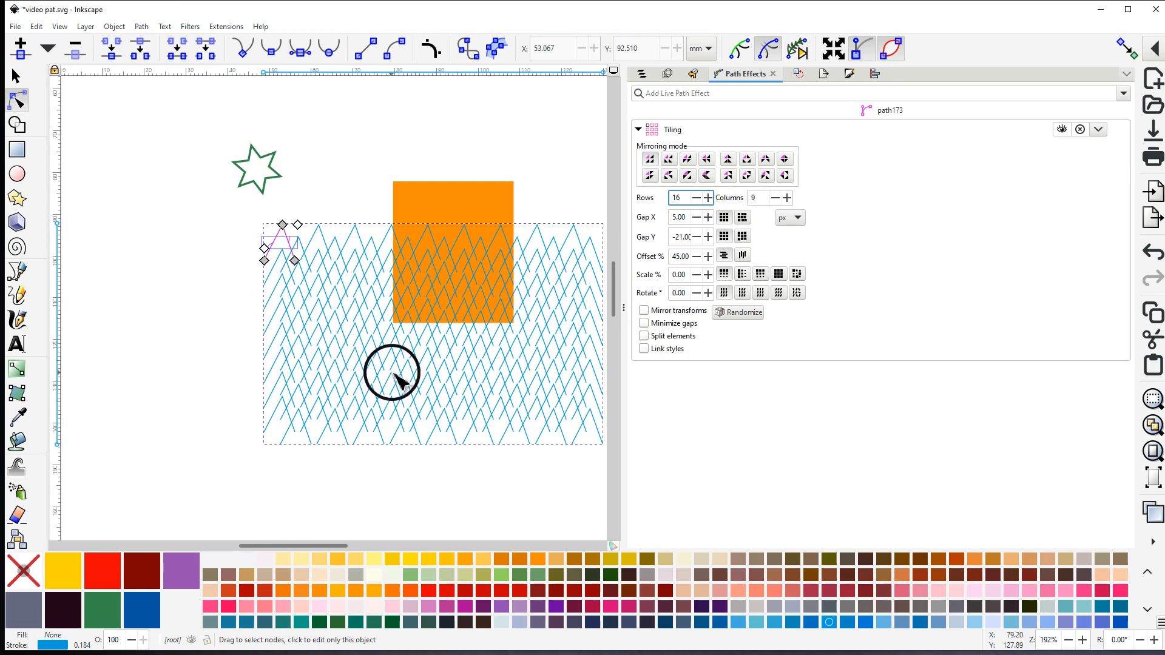
left_click(776, 198)
left_click(776, 197)
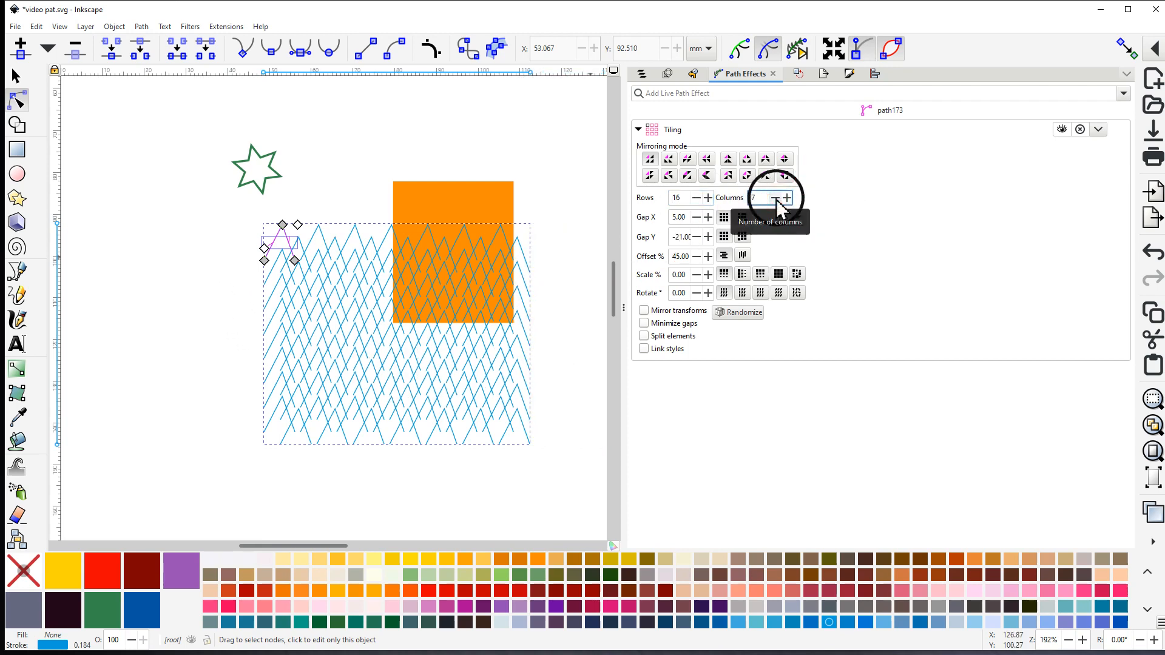
left_click(776, 198)
left_click(776, 198)
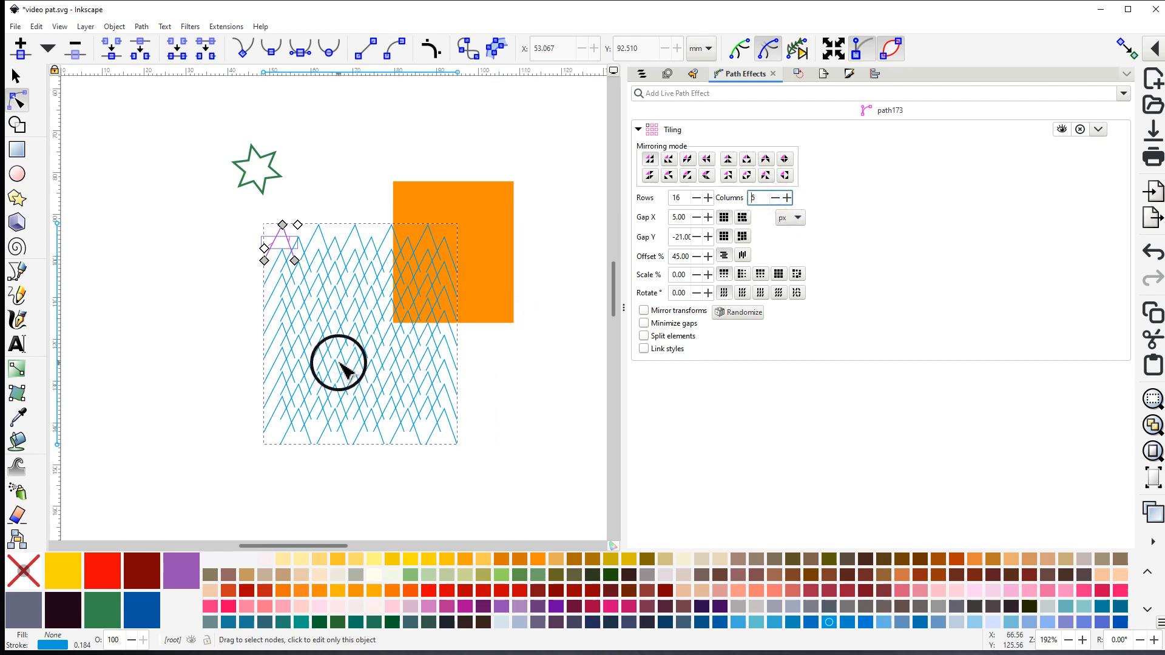
Move the tiled zigzag over the orange rectangle so it covers it, and convert it with Ink/Stitch's Selection to pattern
left_click(17, 78)
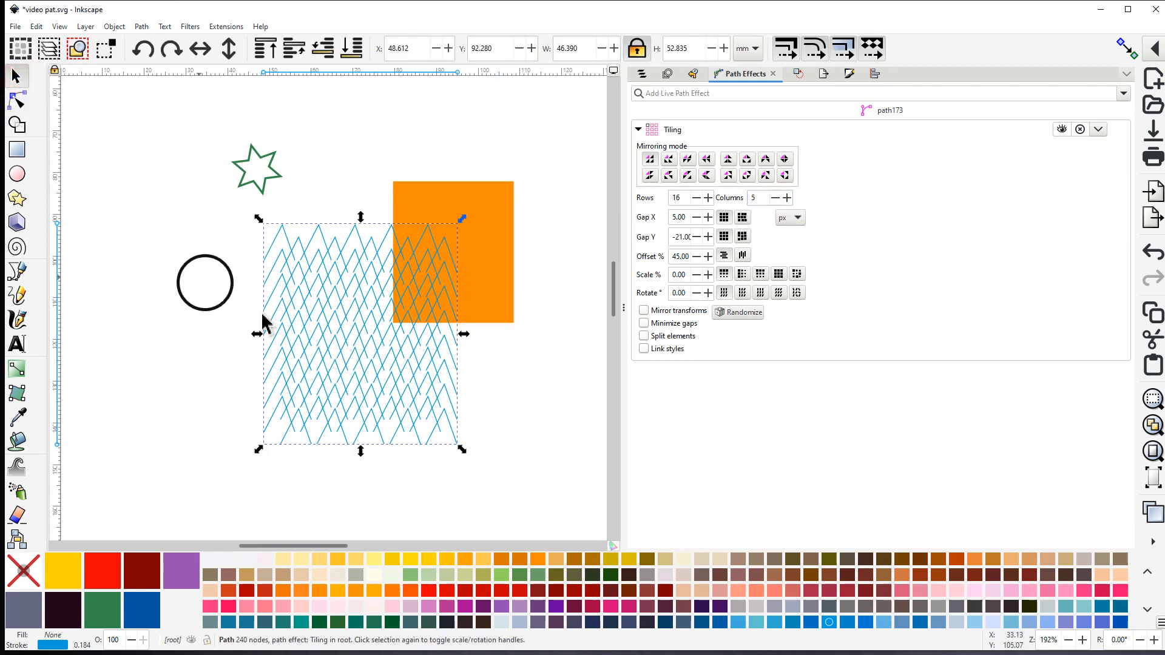
left_click_drag(312, 329, 413, 268)
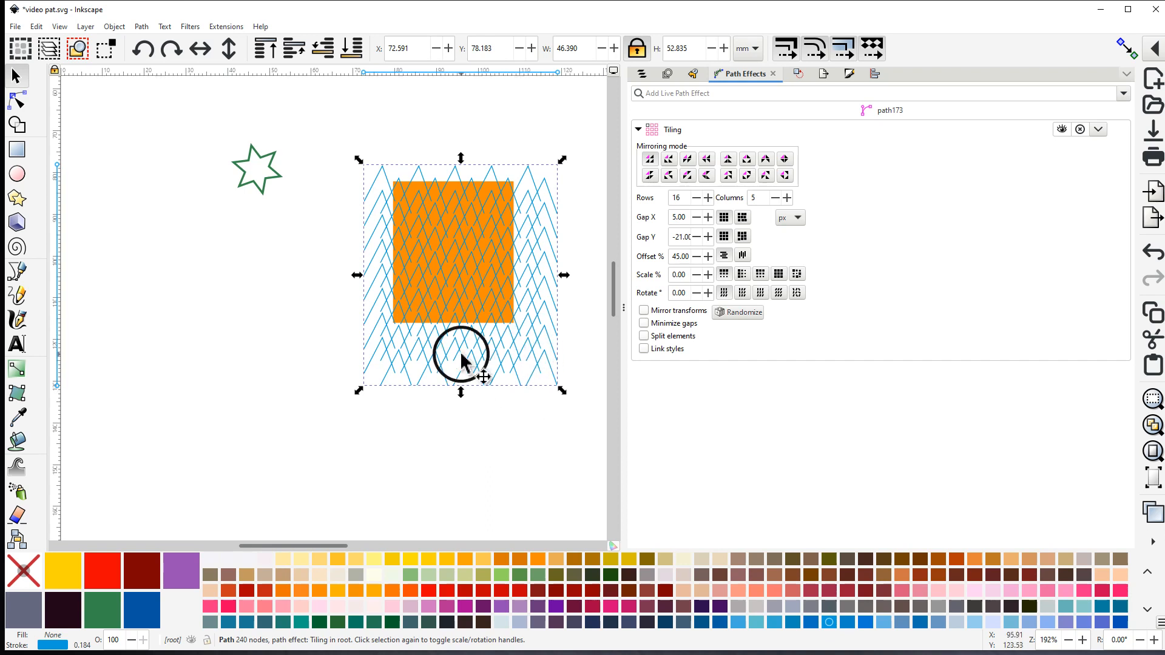
left_click(224, 27)
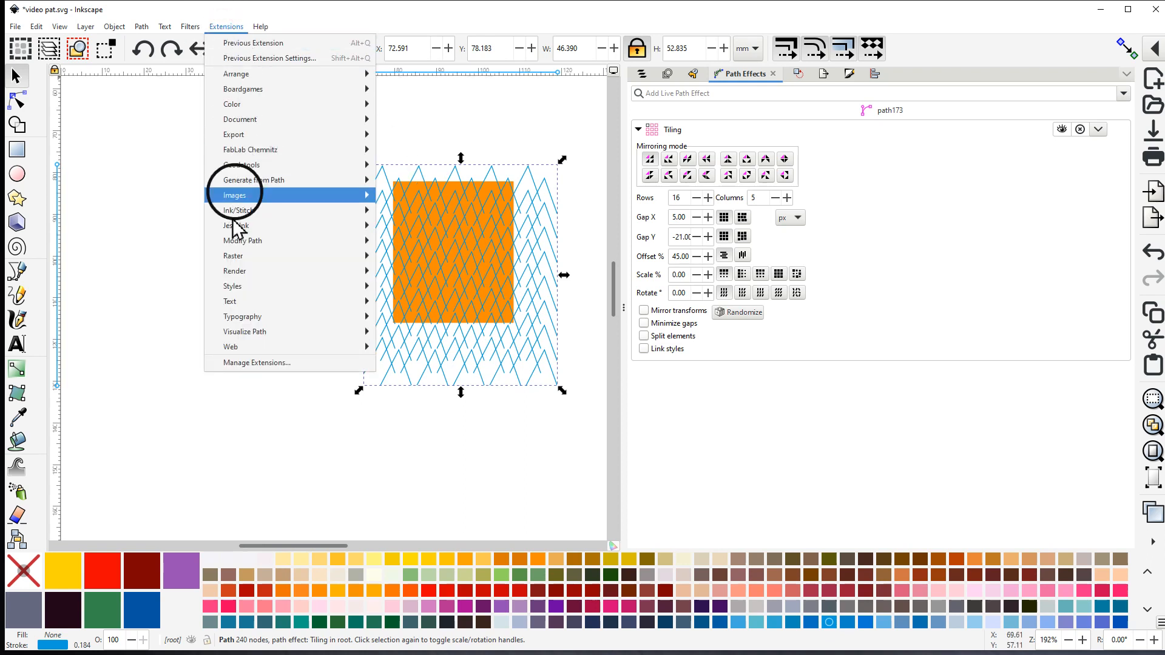
mouse_move(238, 214)
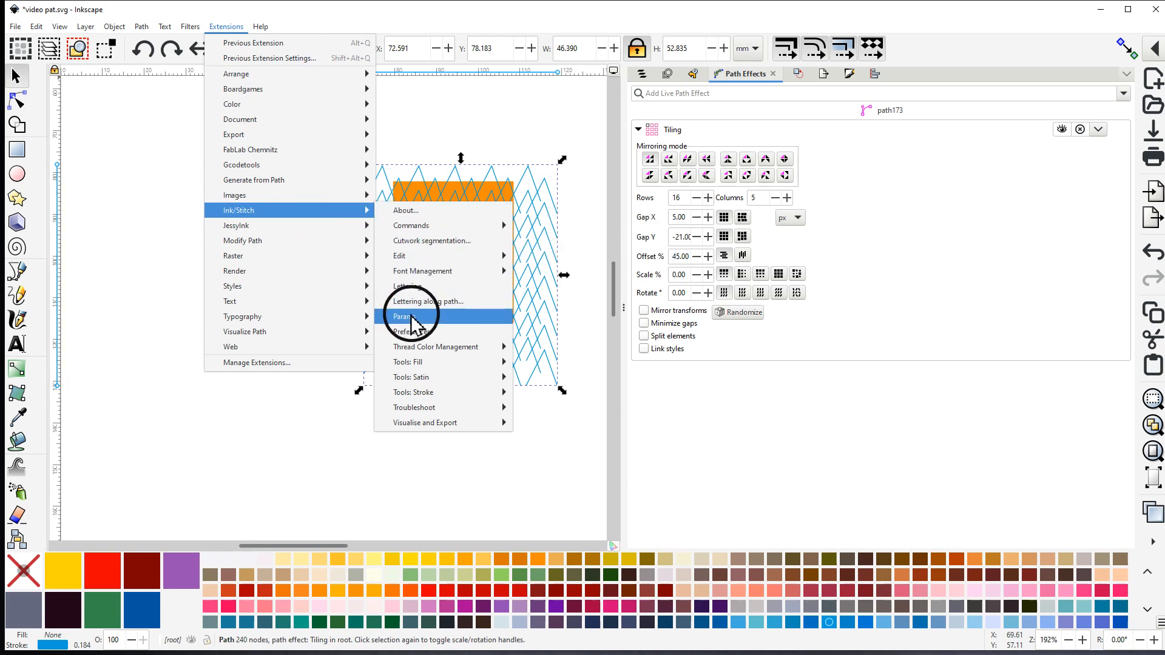
mouse_move(446, 256)
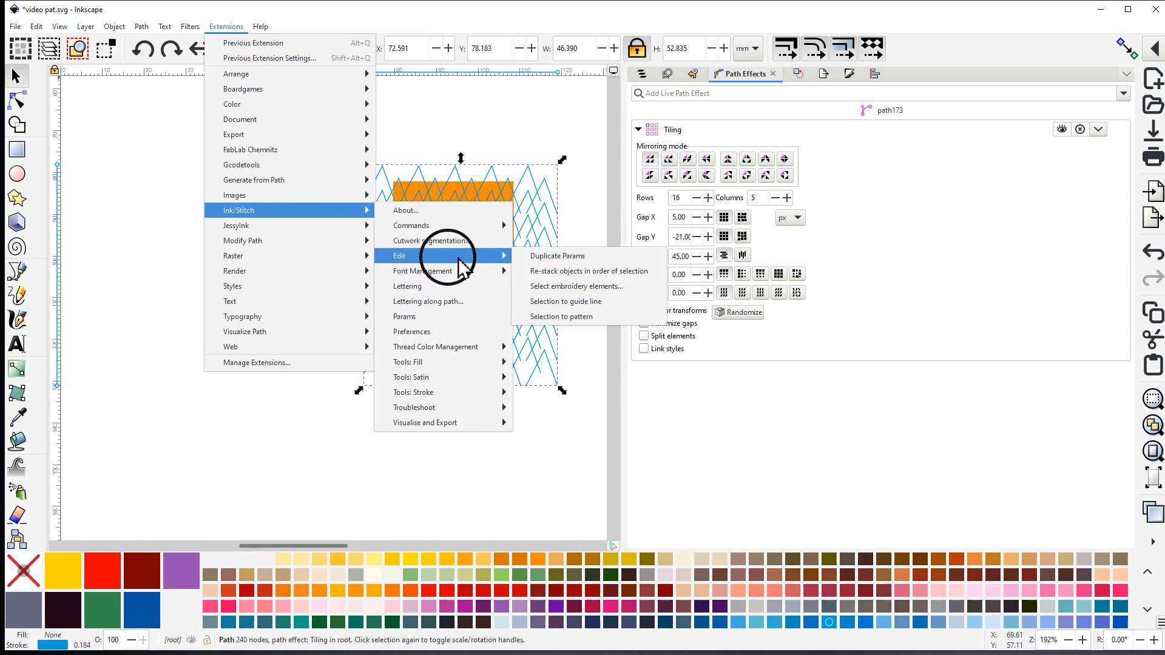
left_click(554, 317)
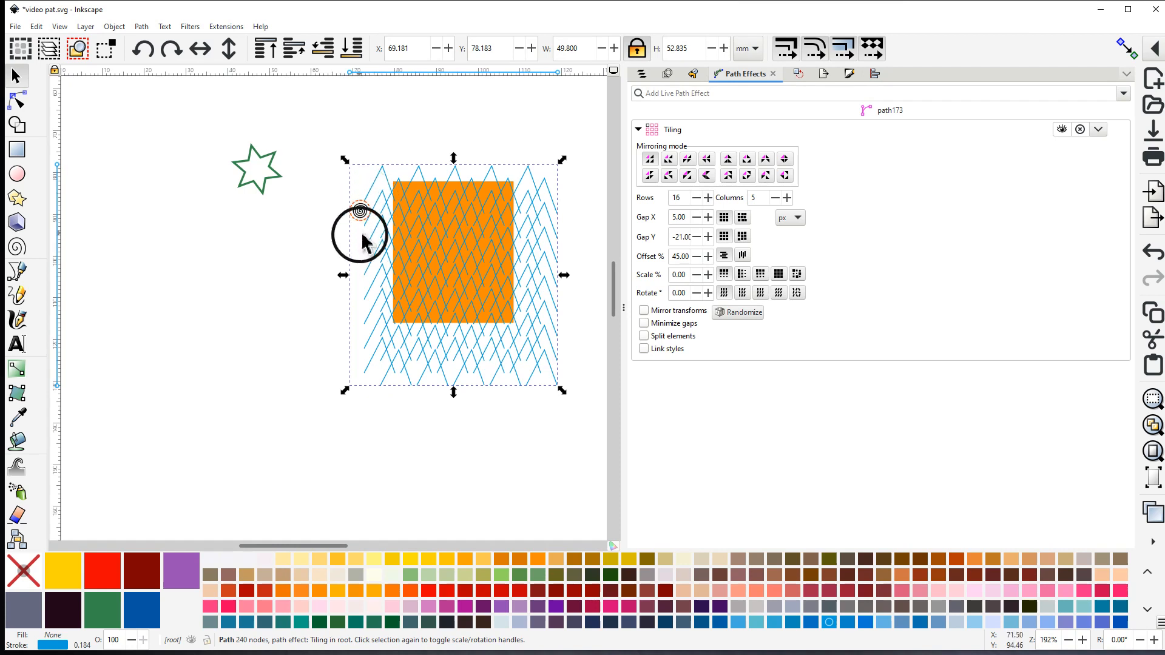
Group the tiled zigzag path with the green star
left_click(641, 74)
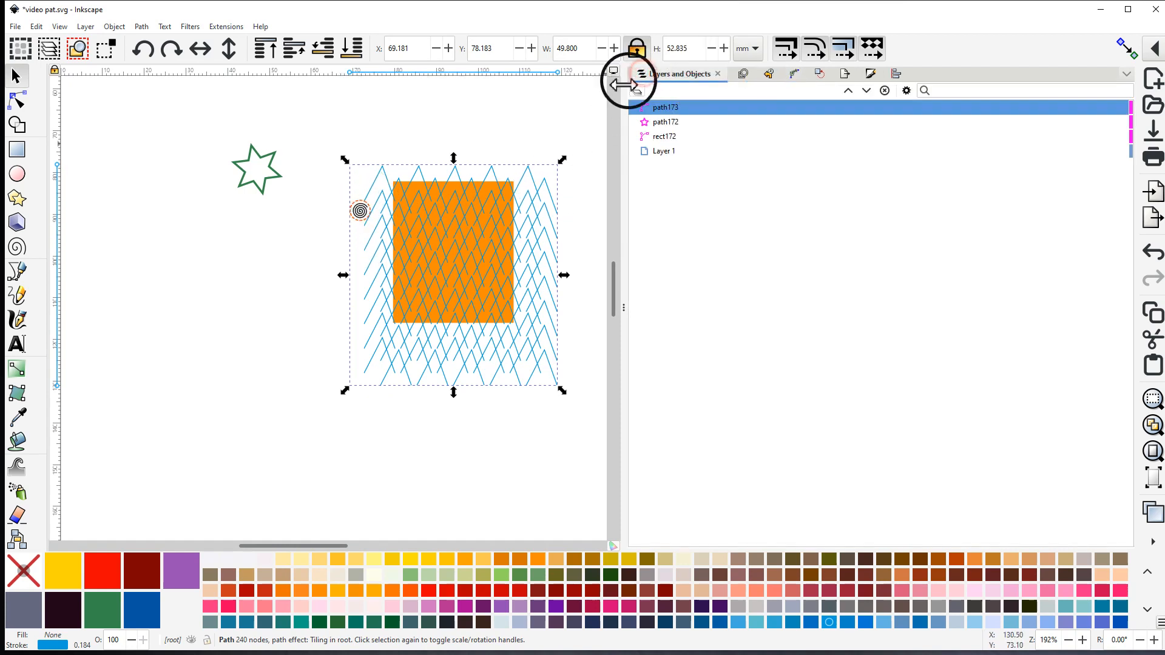
left_click(658, 124, "shift")
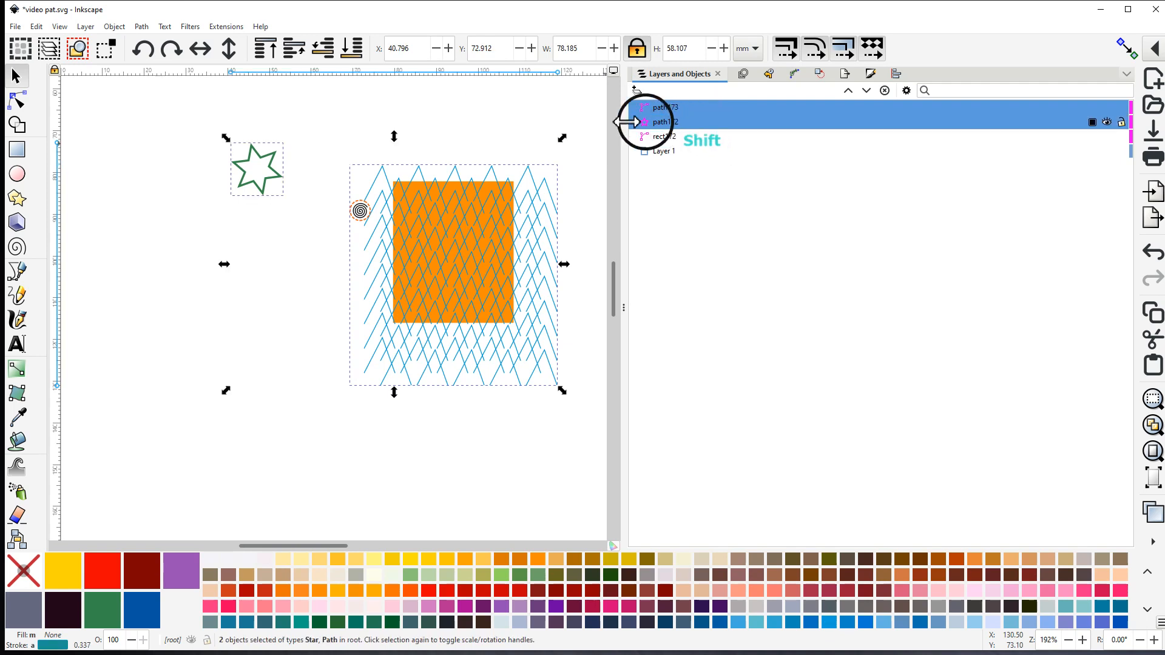
left_click(118, 26)
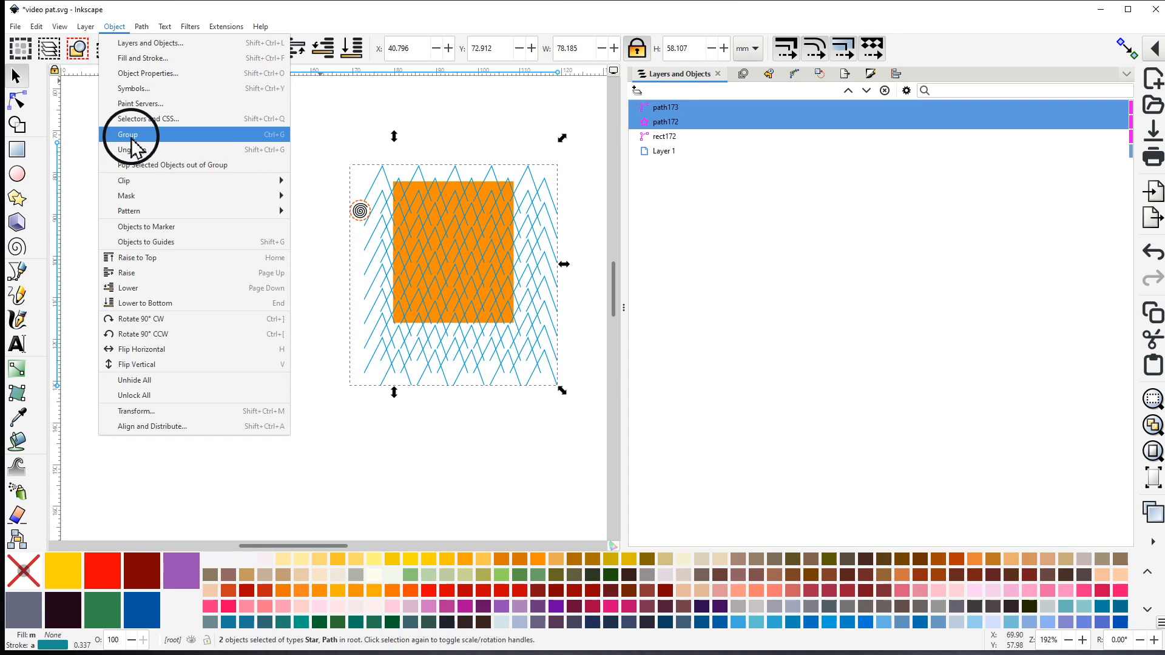
left_click(130, 135)
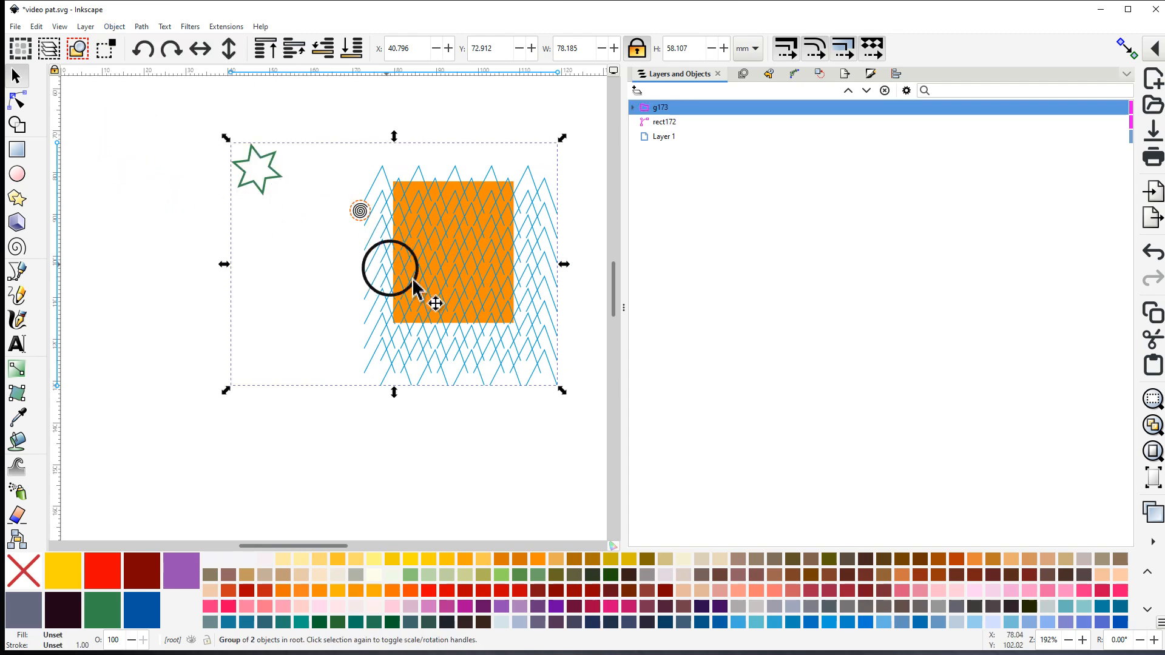
scroll(465, 299, "up", 3)
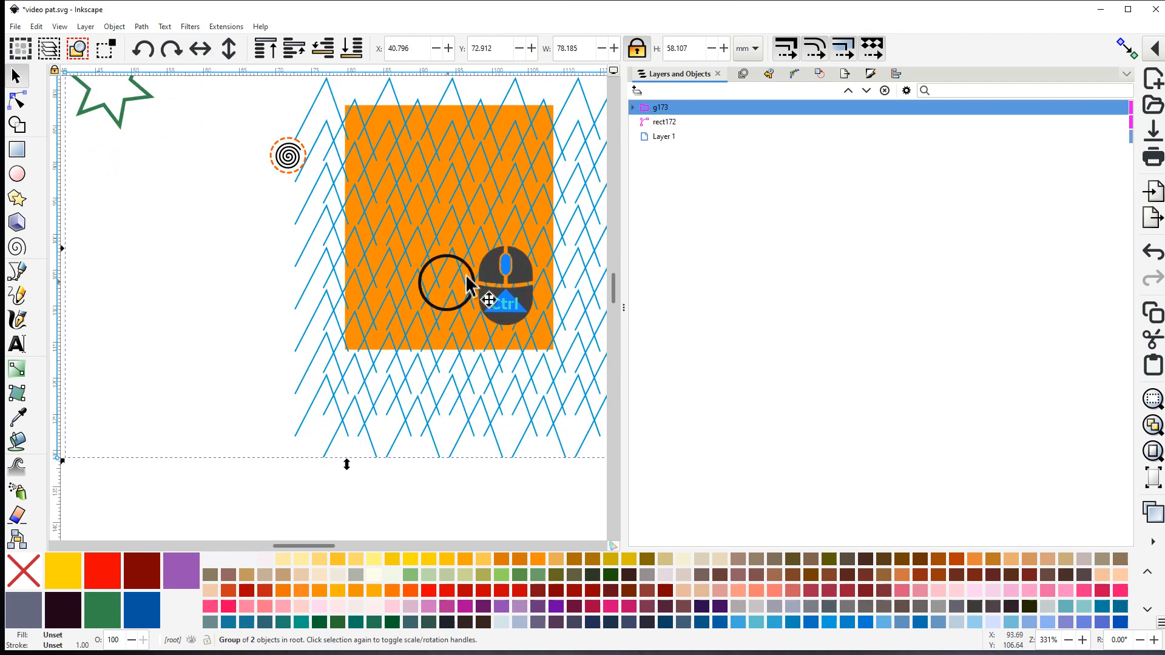
left_click_drag(397, 279, 352, 298)
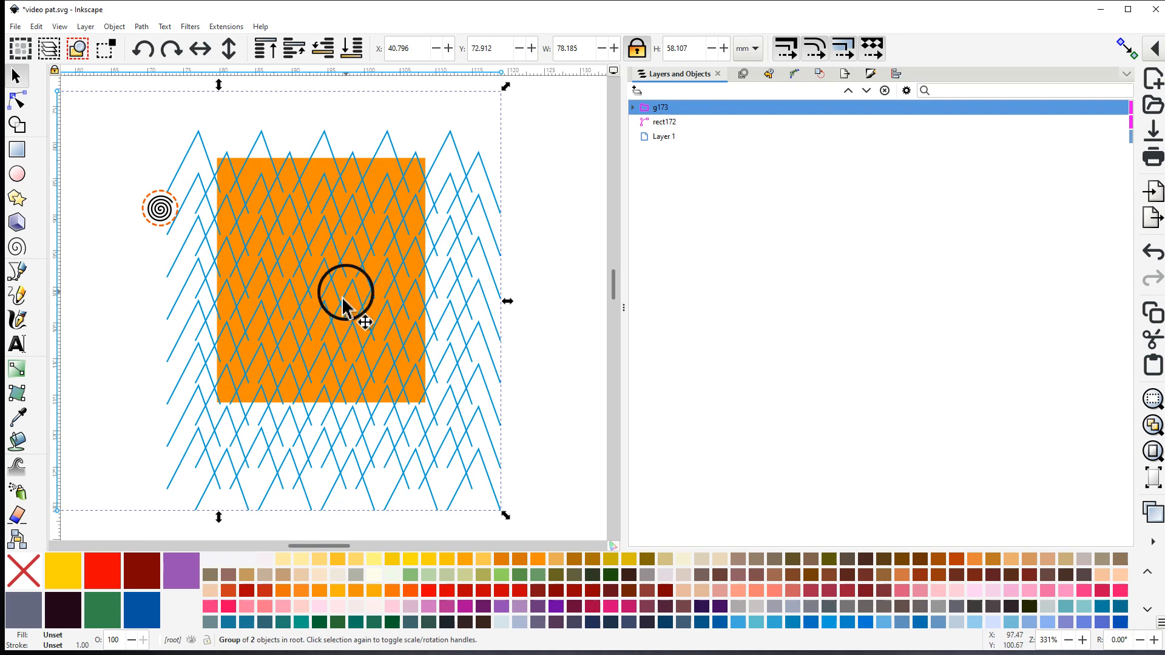
left_click(226, 27)
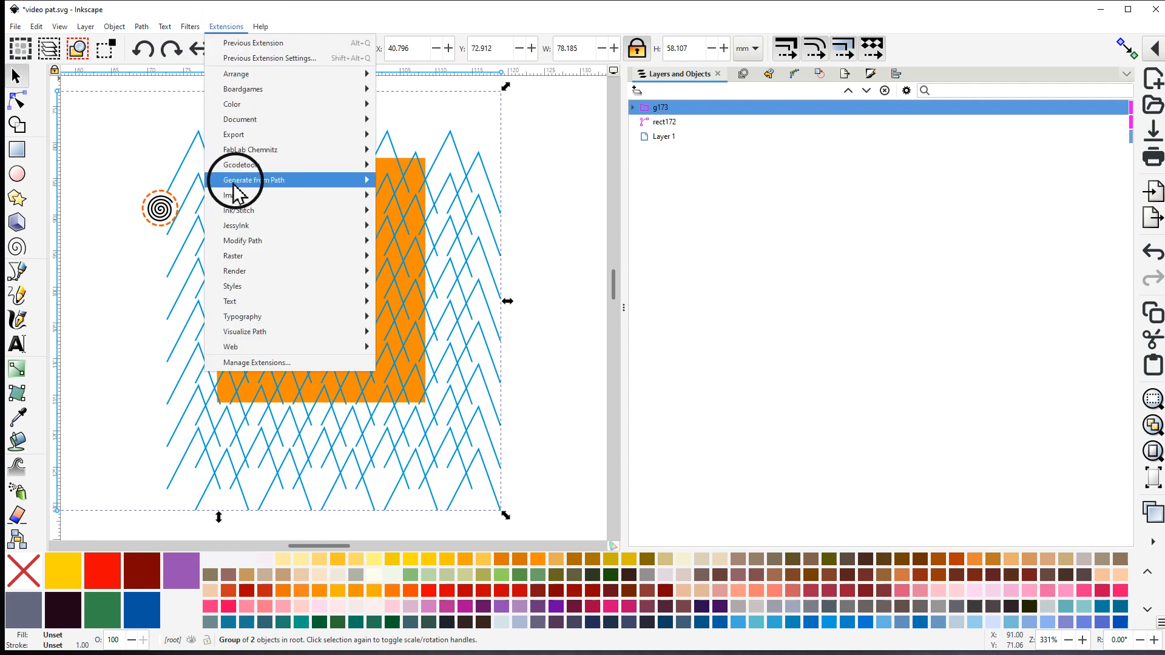
mouse_move(272, 211)
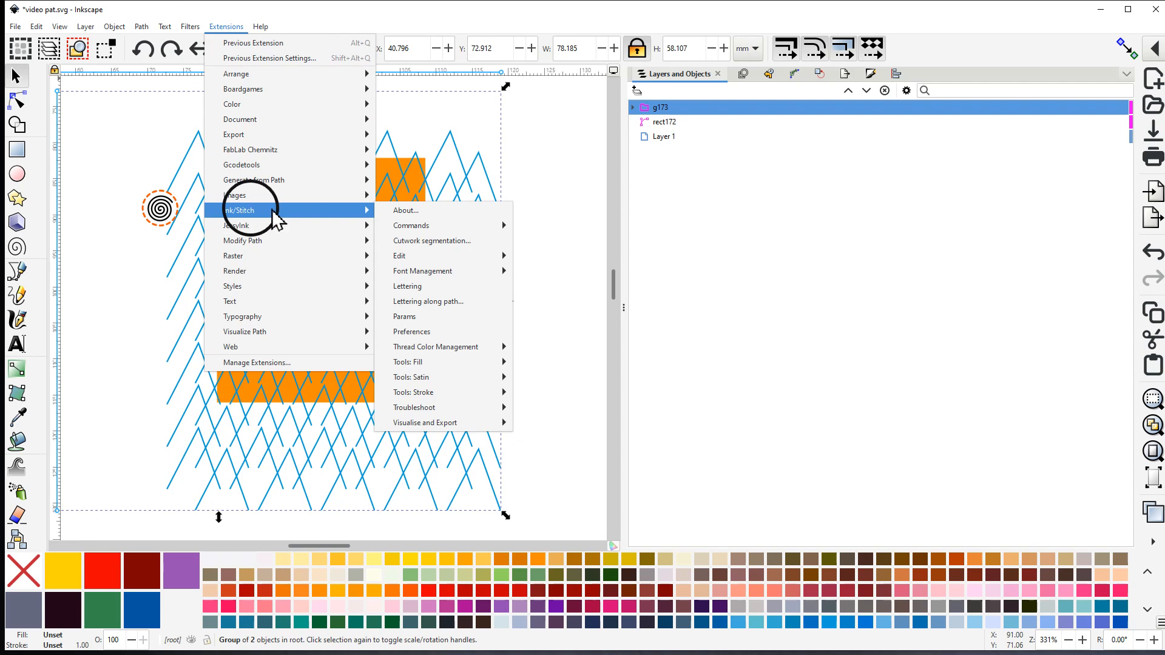
left_click(410, 318)
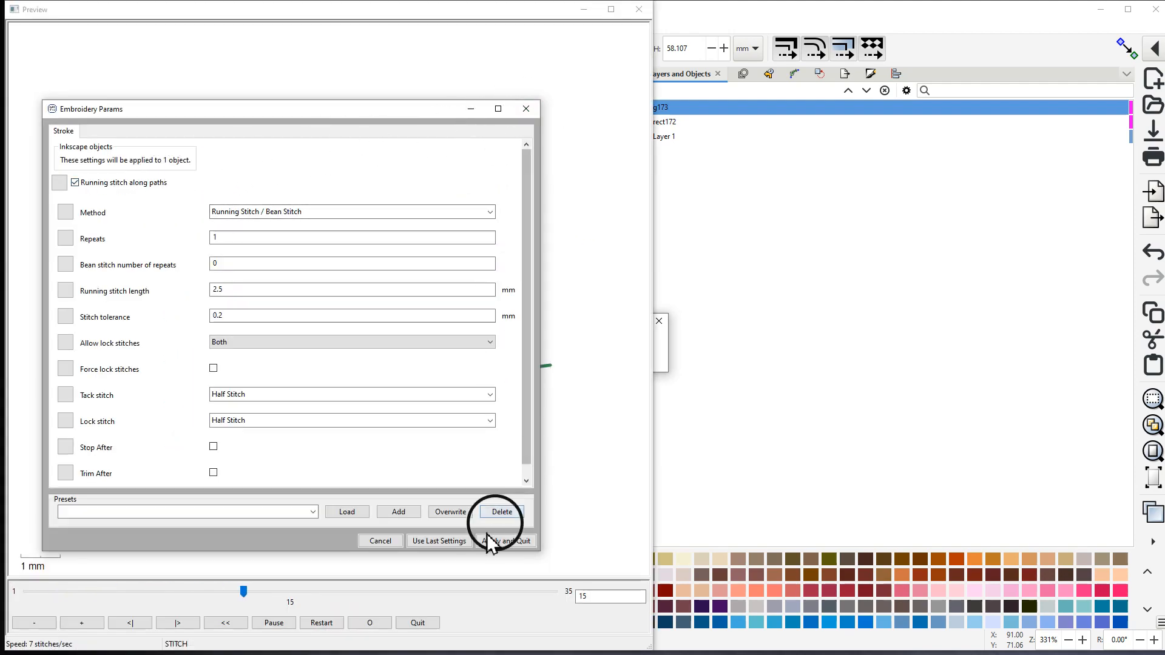
left_click(389, 541)
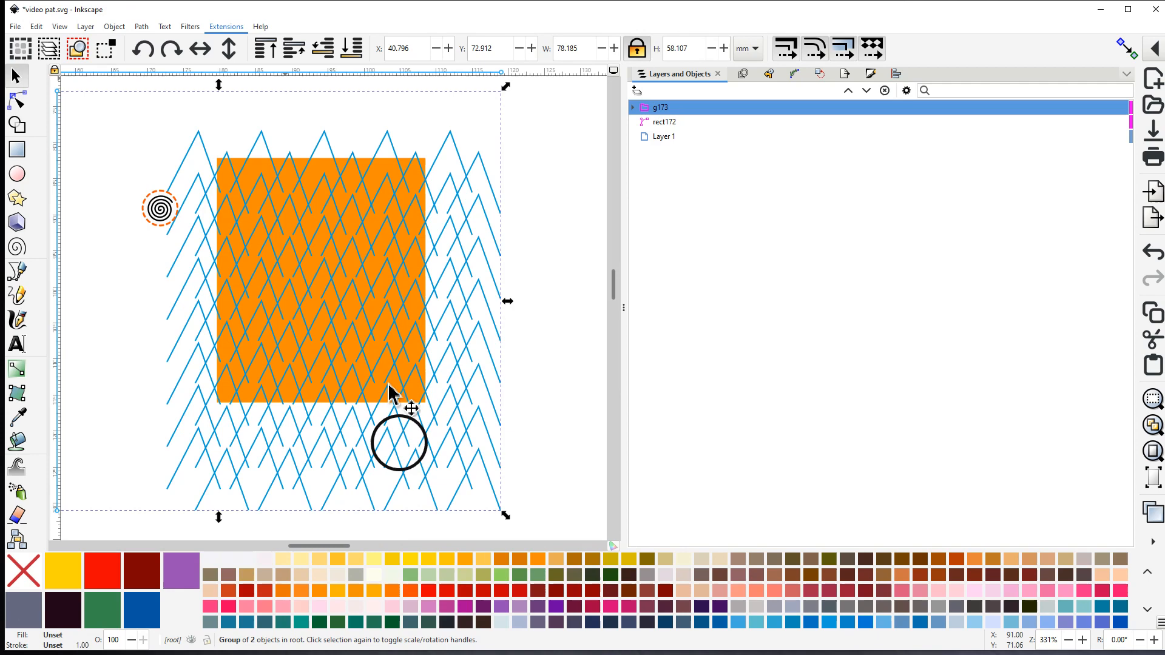
Turn off the fill underlay for the orange rectangle in Ink/Stitch Params and apply the change
left_click(354, 268)
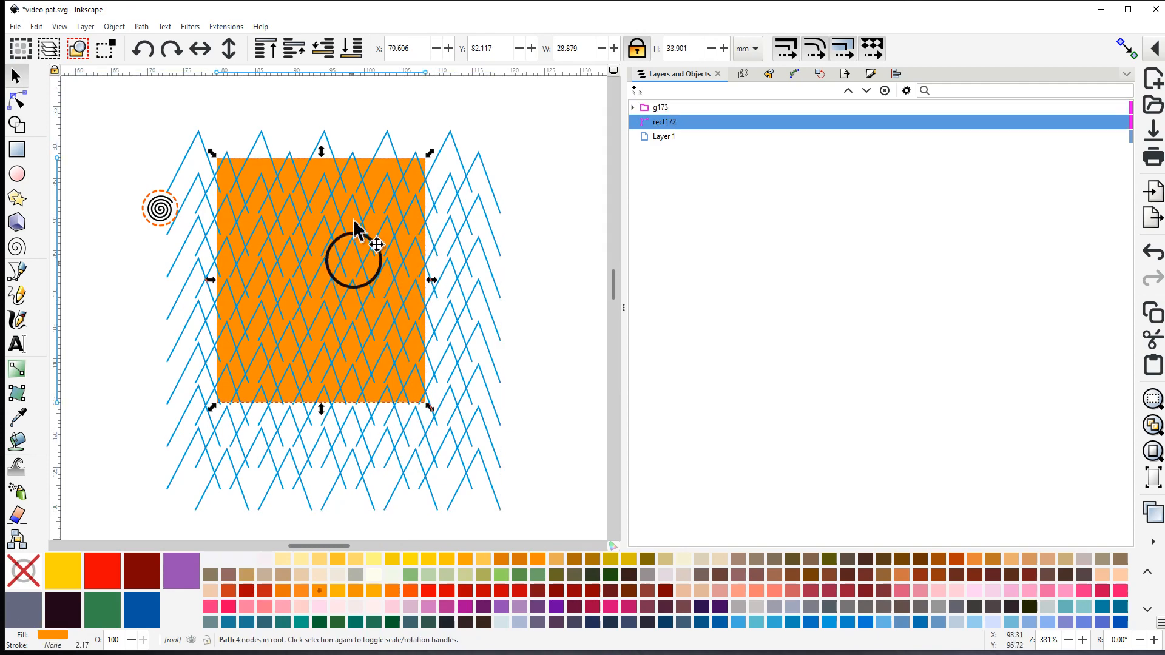
left_click(226, 27)
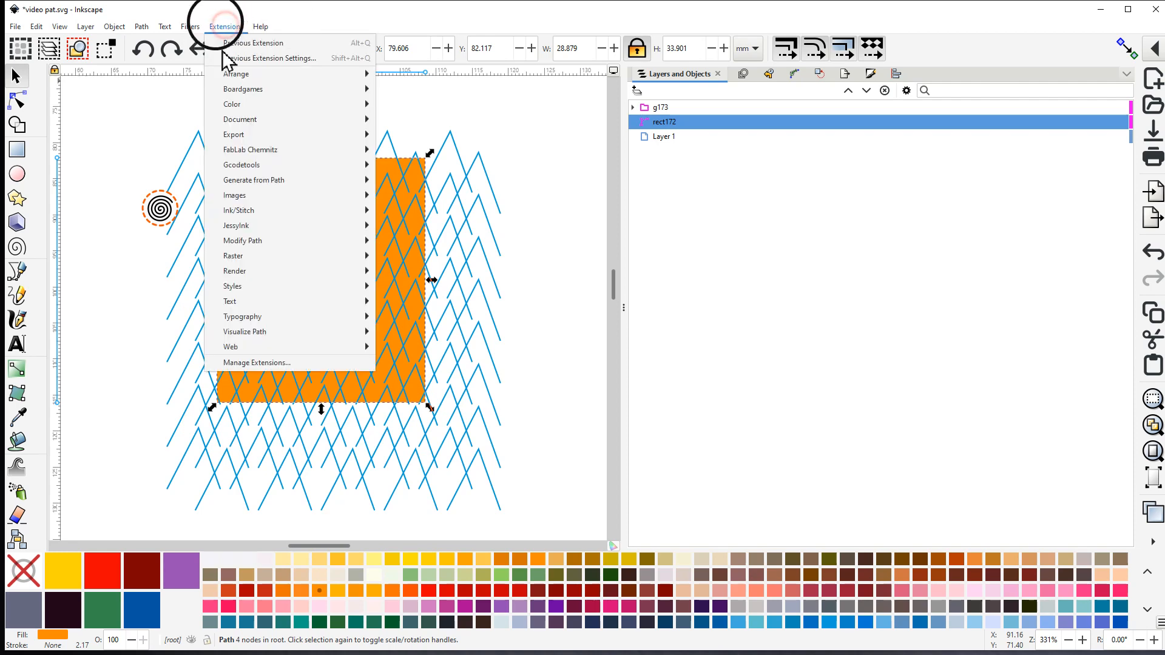
mouse_move(252, 210)
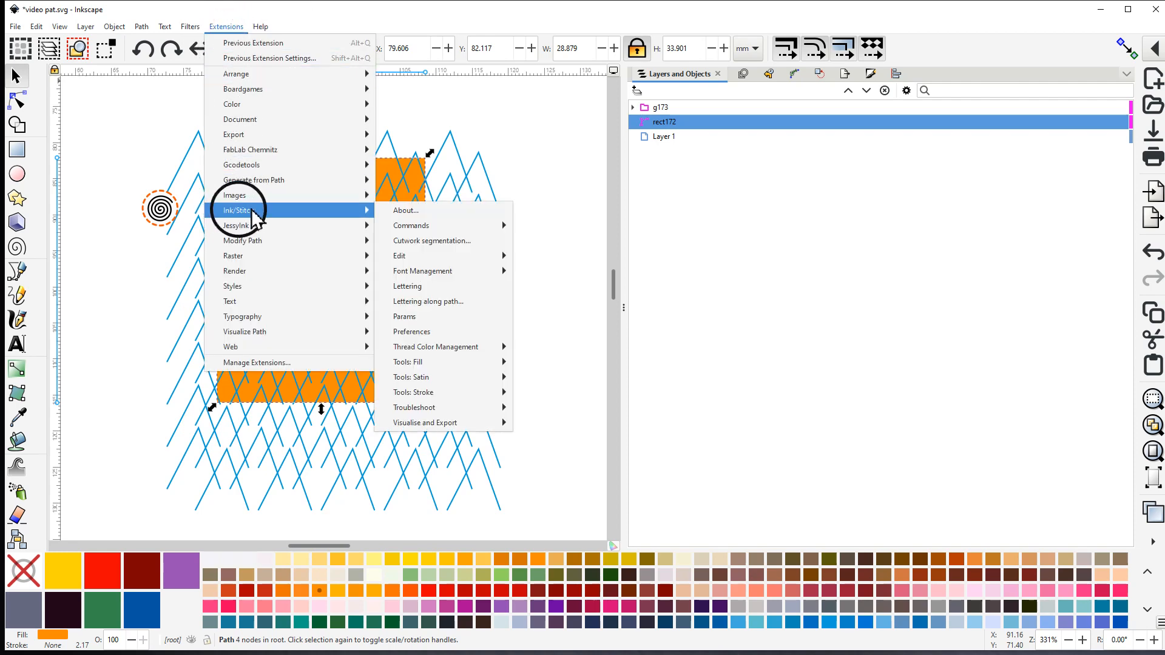
left_click(406, 318)
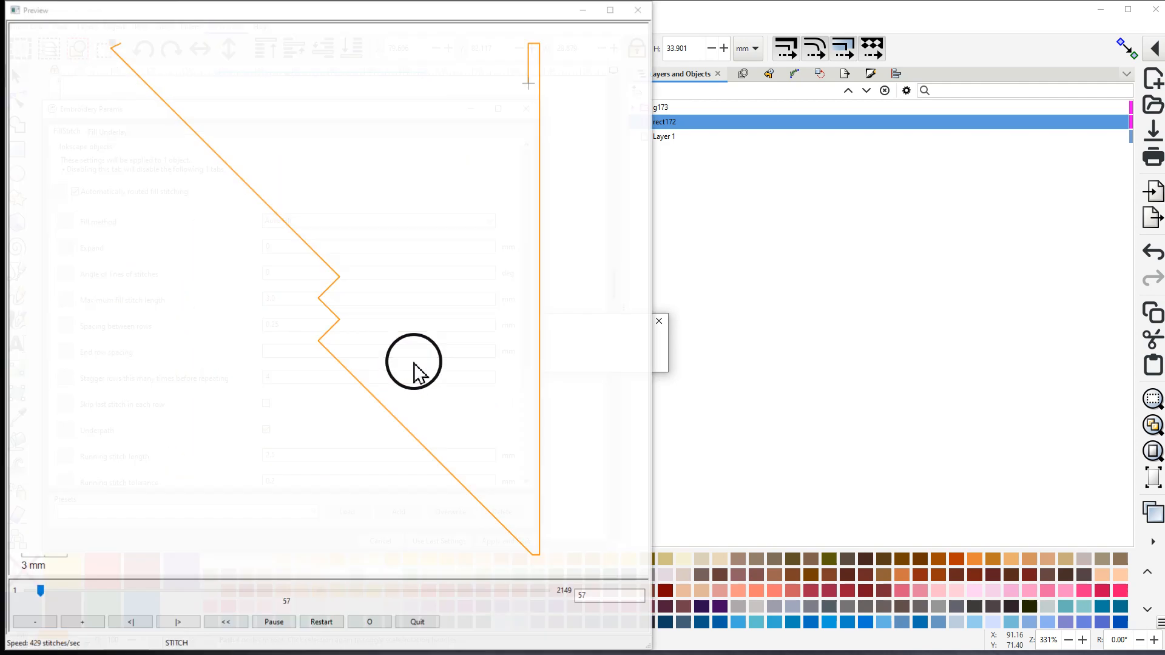
left_click_drag(364, 109, 941, 38)
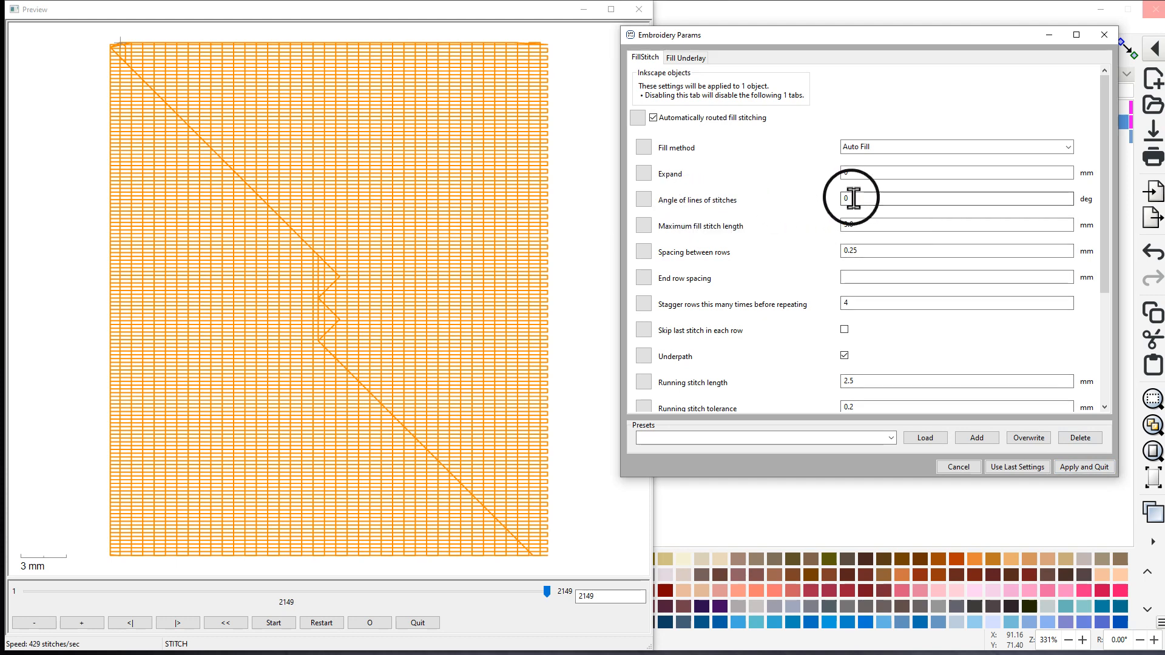
left_click(690, 61)
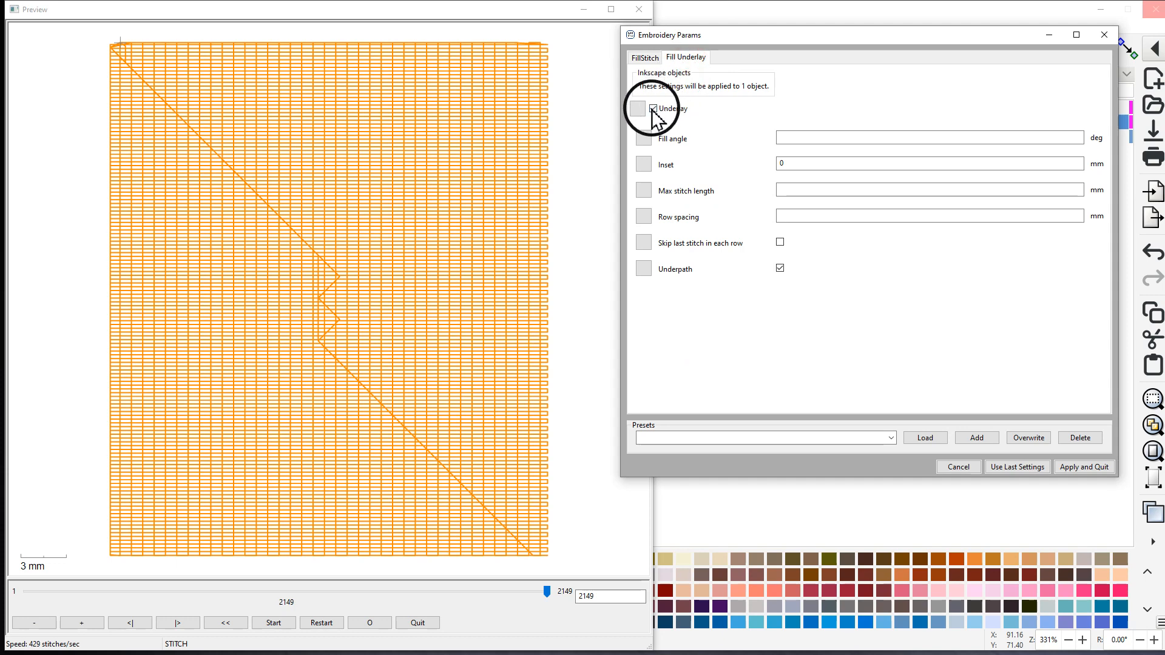
left_click(653, 108)
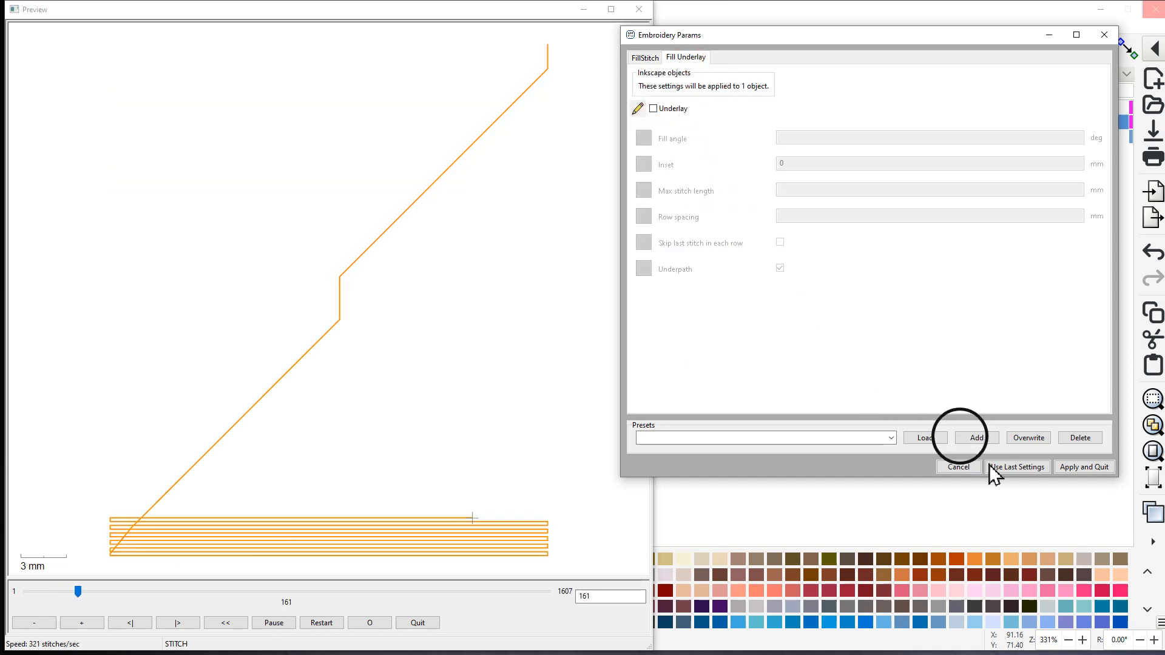
left_click(1085, 467)
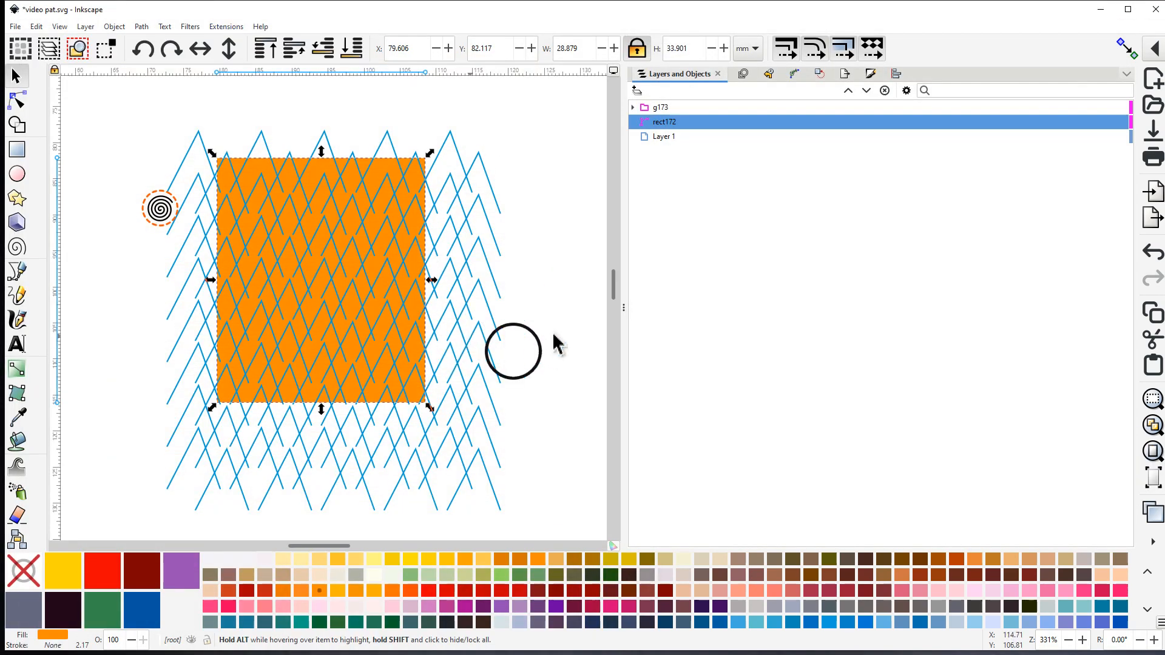
Run the Ink/Stitch simulator for the orange rectangle and raise its playback speed to 2048 stitches/sec
left_click(225, 26)
mouse_move(237, 212)
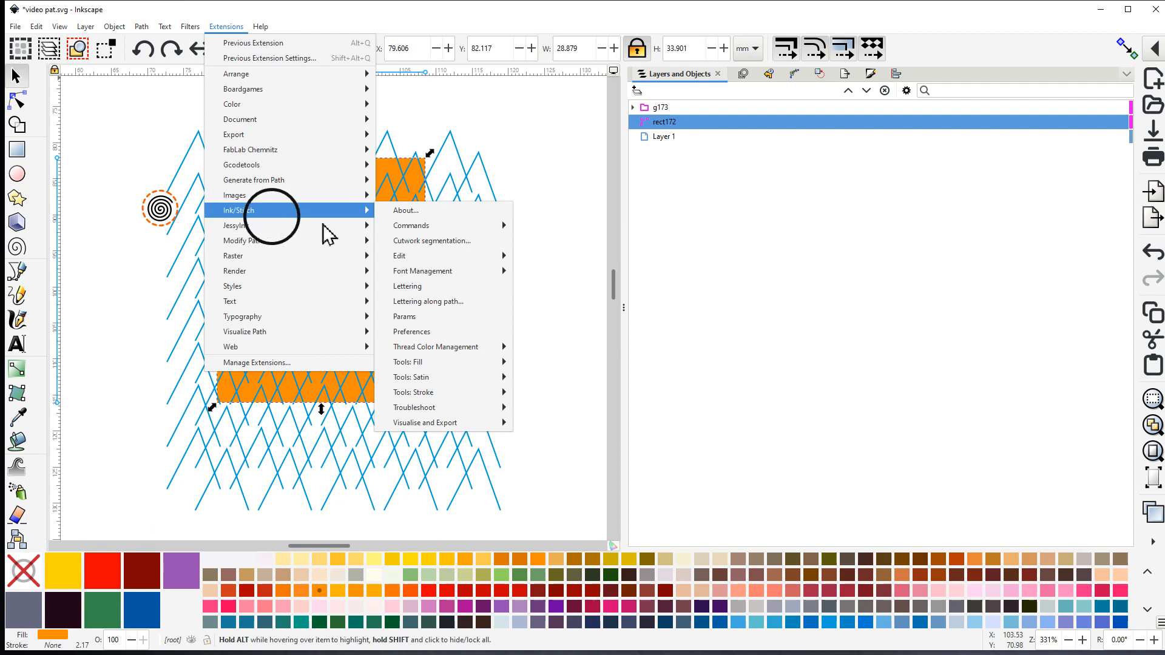
mouse_move(444, 430)
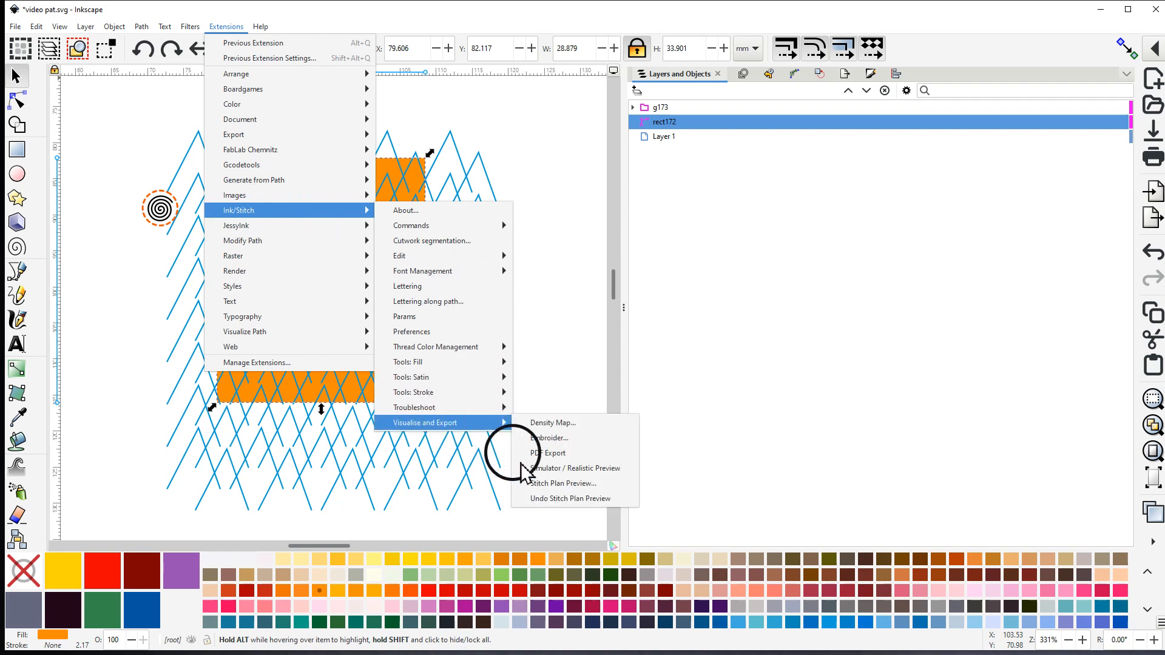
left_click(546, 469)
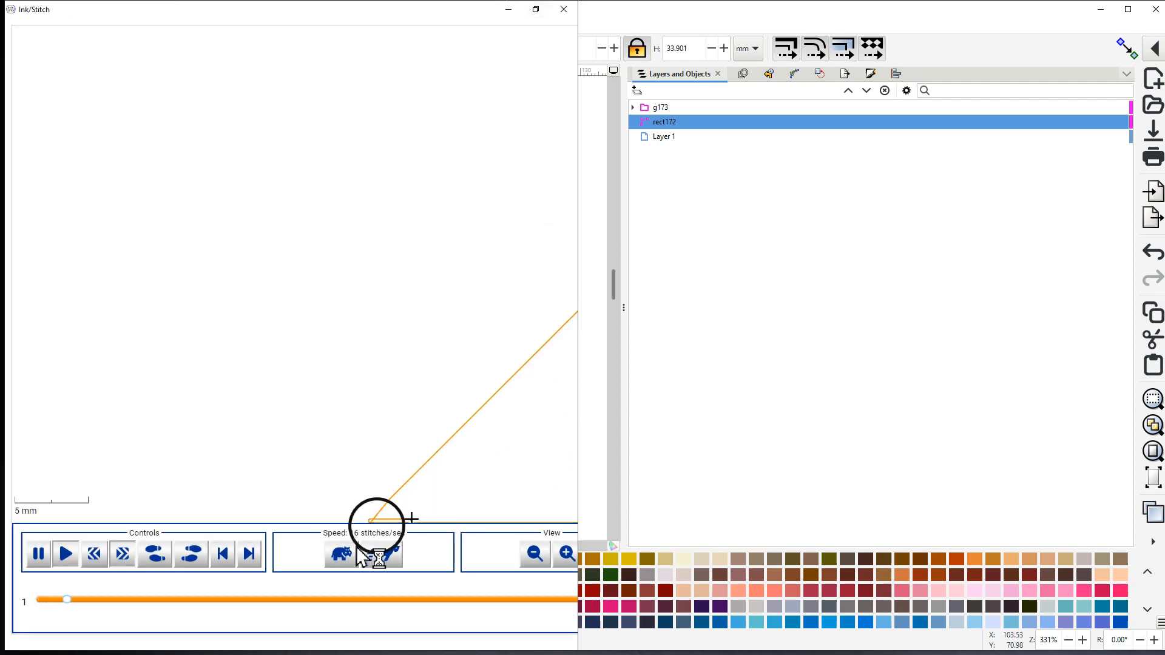
left_click(382, 554)
left_click(382, 554)
left_click(383, 554)
left_click(382, 554)
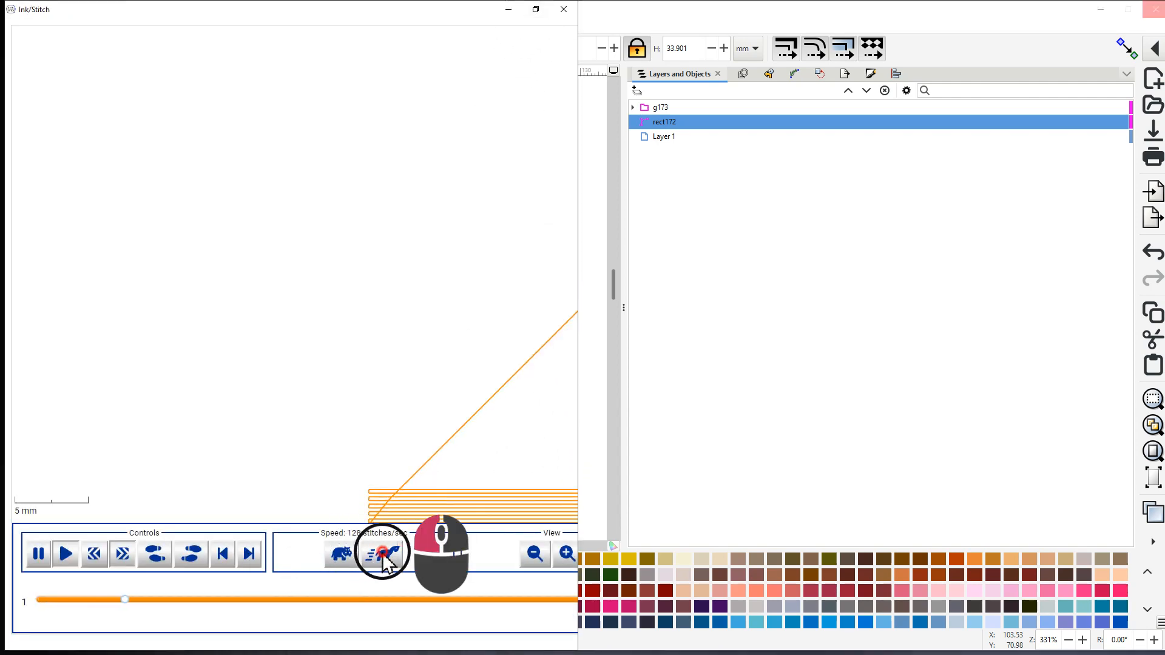
left_click(382, 554)
left_click(382, 555)
left_click(382, 554)
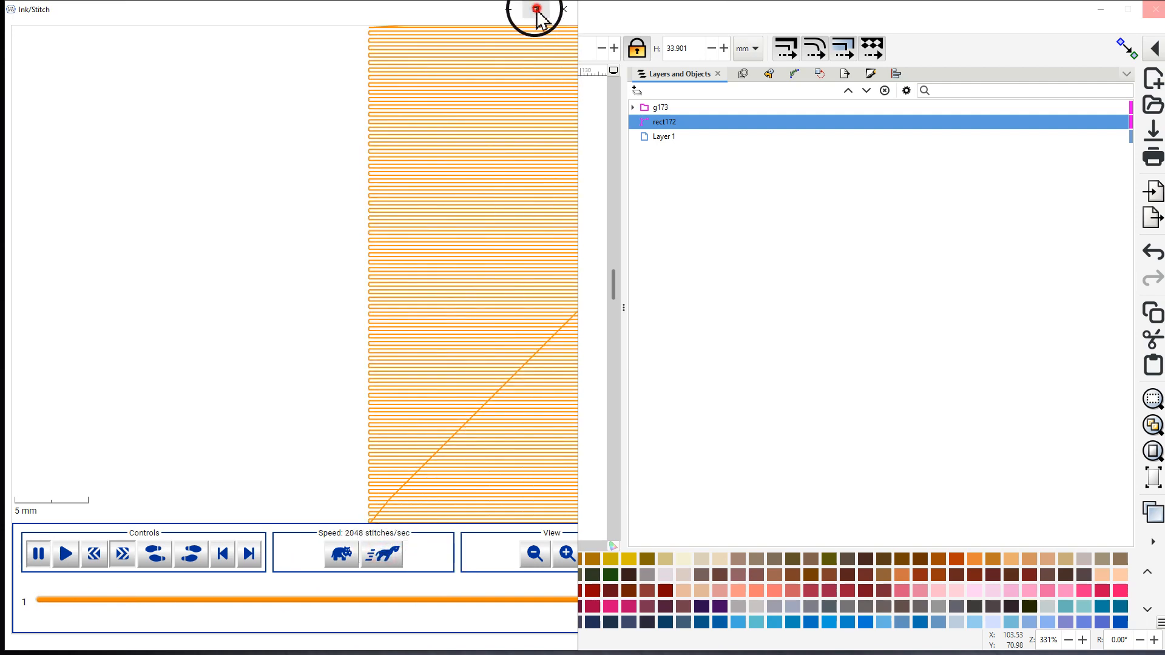
Enlarge the simulator to full screen, examine the stitched rectangle in realistic rendering, and close the simulator
left_click(537, 9)
left_click(499, 128)
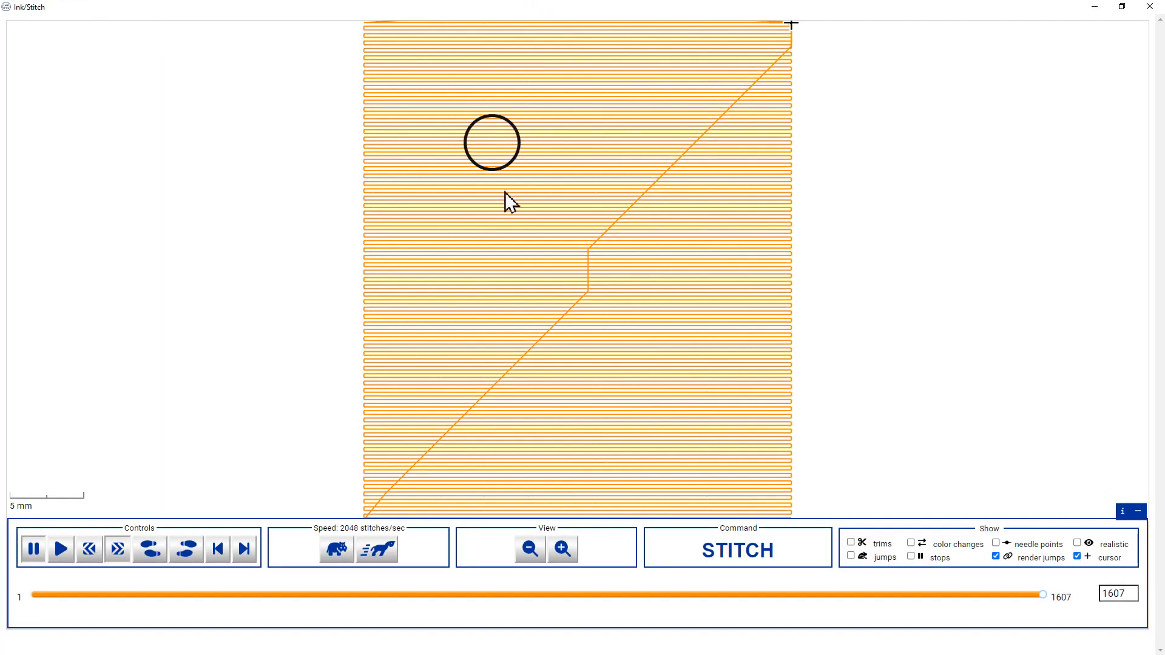
left_click(1077, 542)
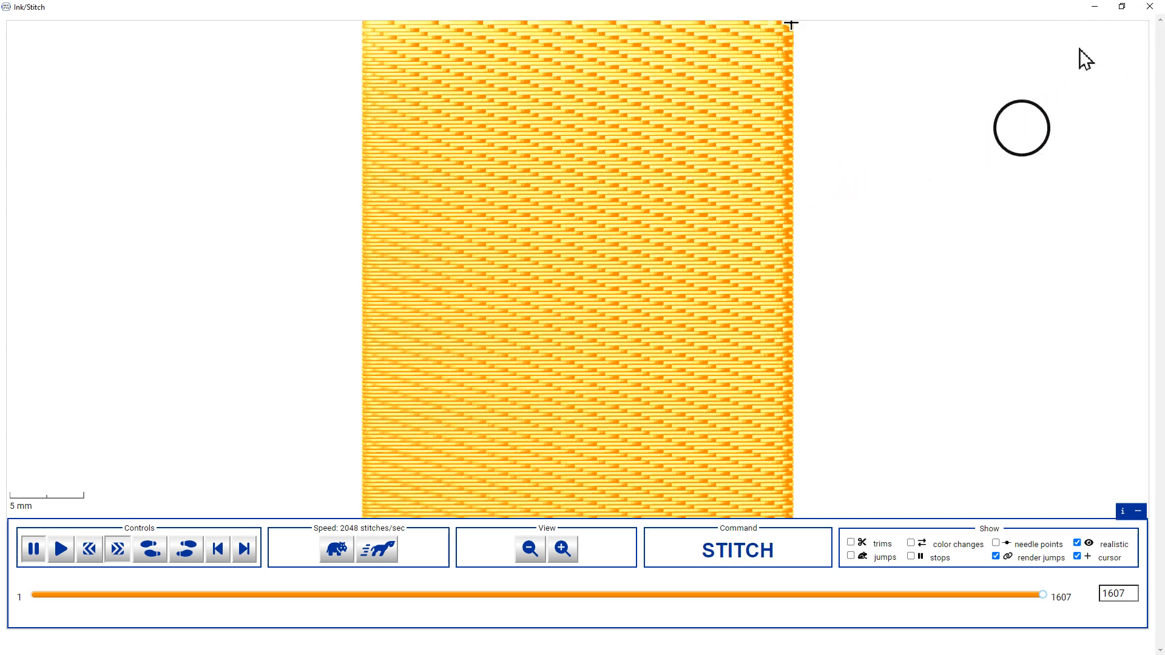
left_click(1150, 7)
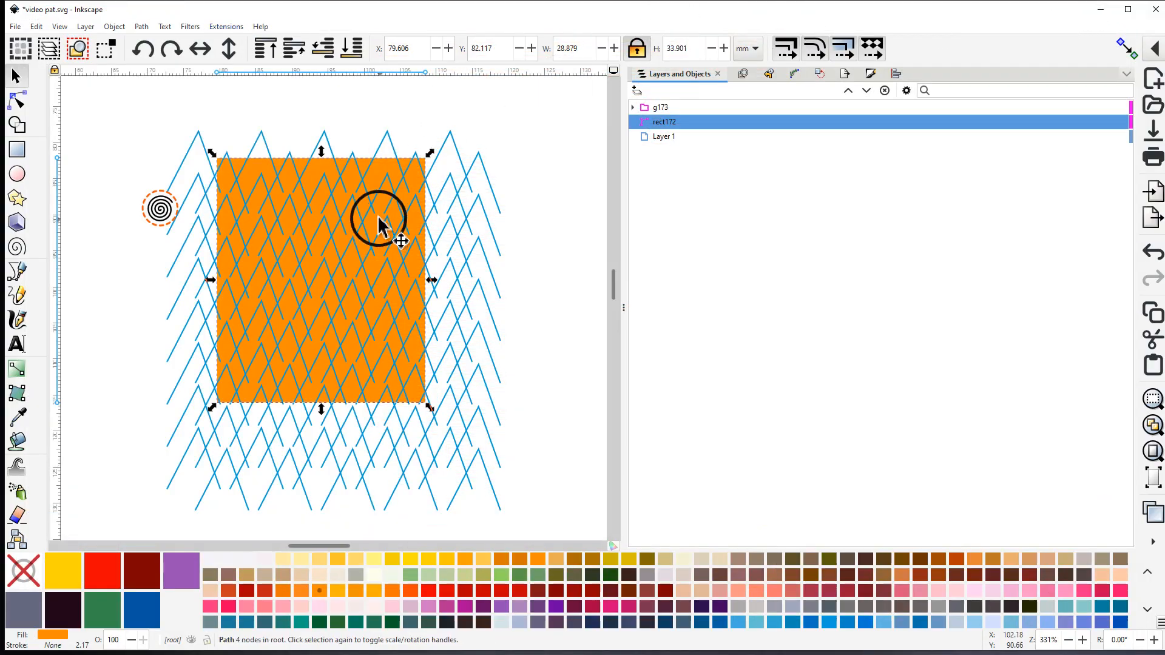
Inspect the contents of the group by selecting the tiled zigzag path and the star in turn
left_click(634, 108)
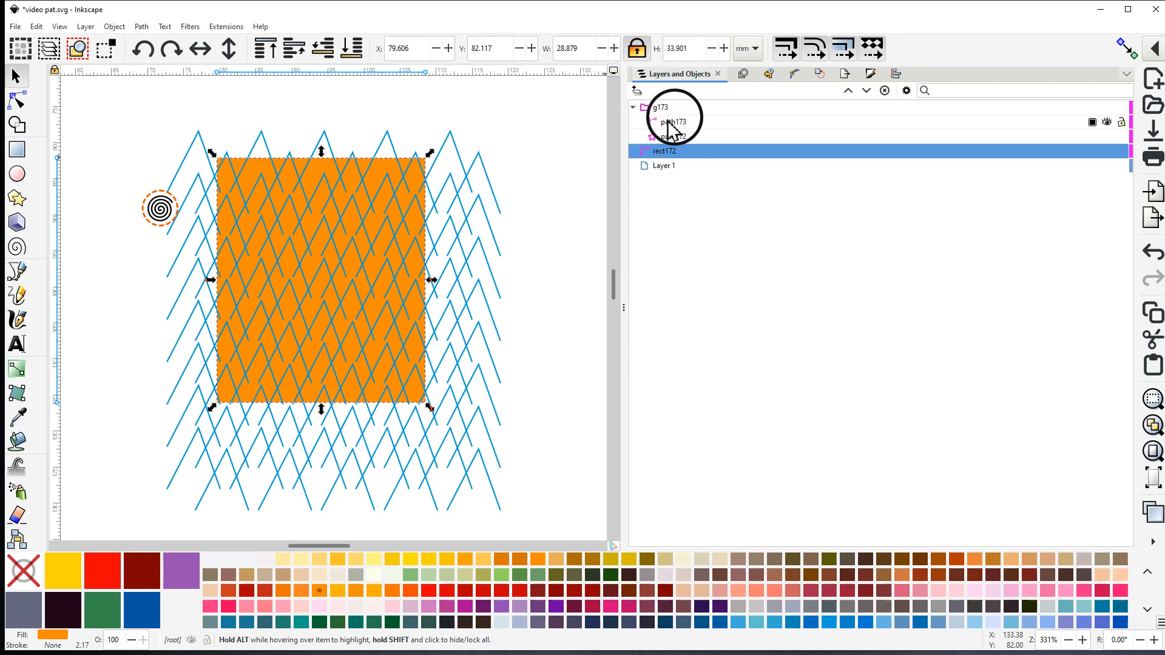
left_click(673, 122)
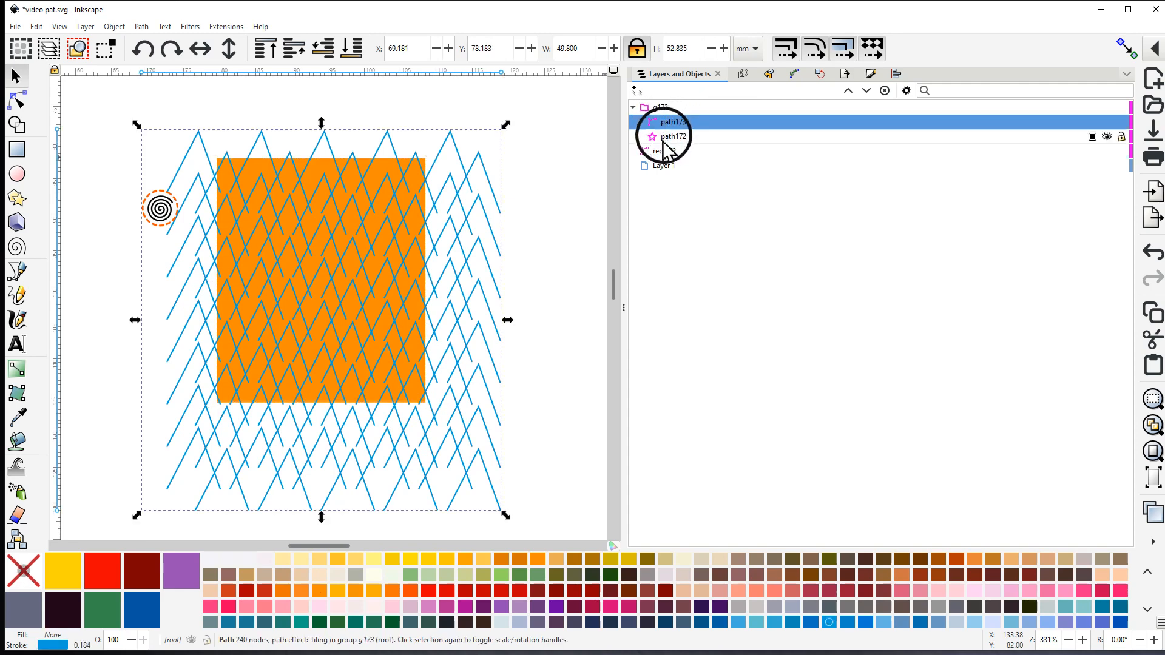
left_click(672, 136)
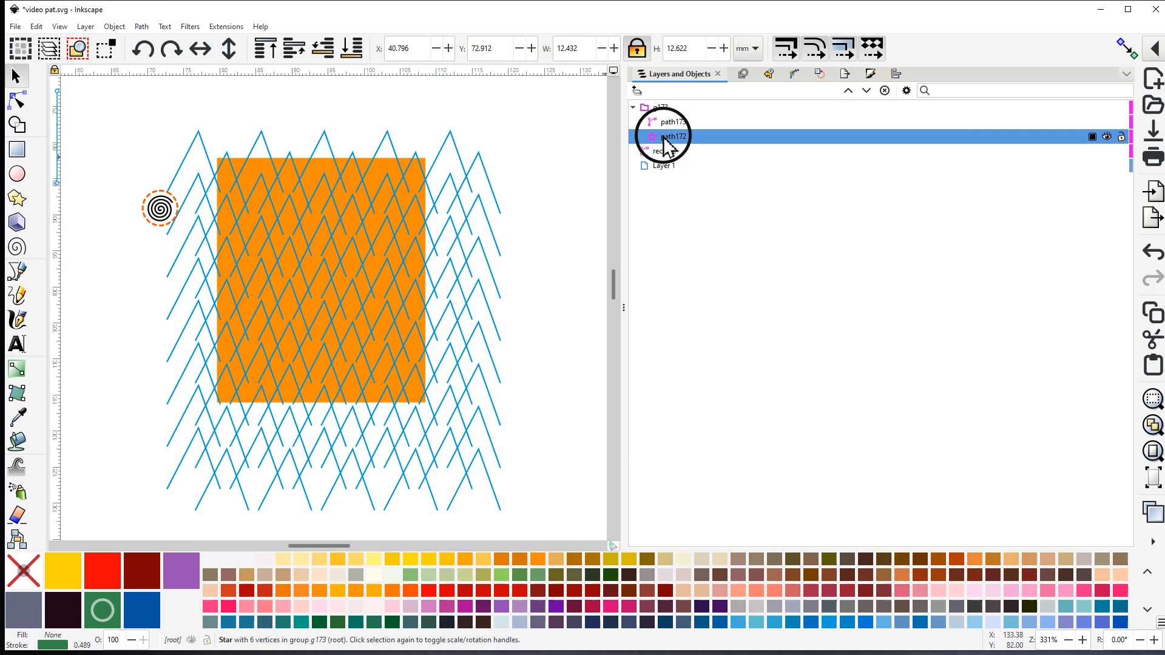
scroll(471, 247, "down", 3)
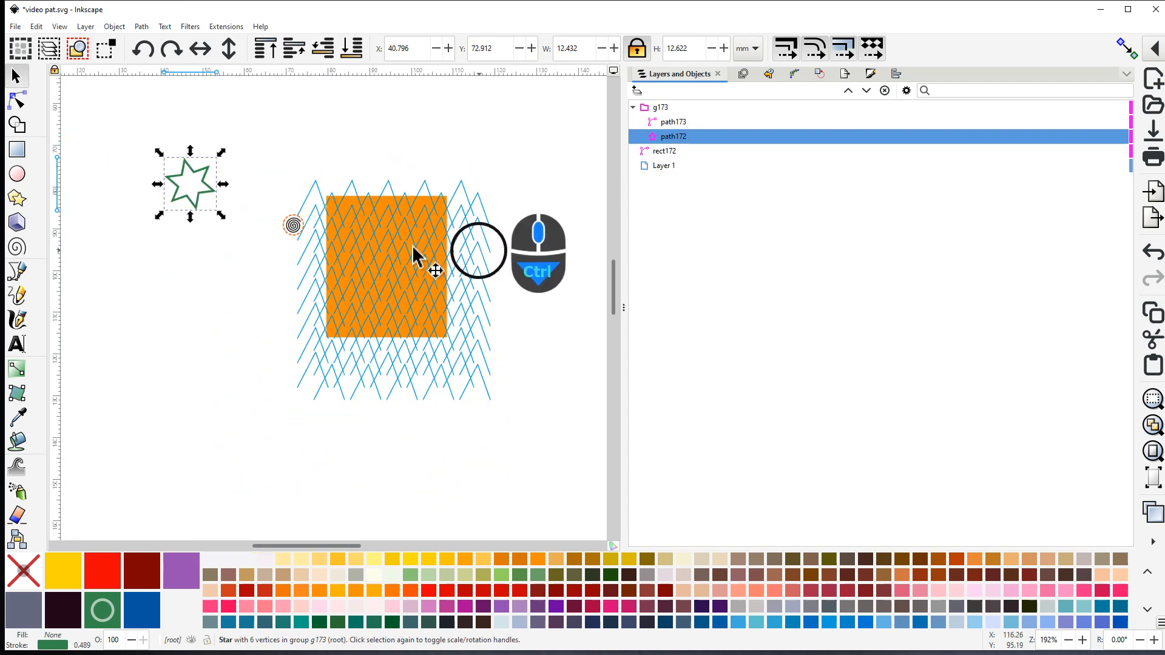
Try to delete the green star, and undo the deletion of its group
right_click(208, 193)
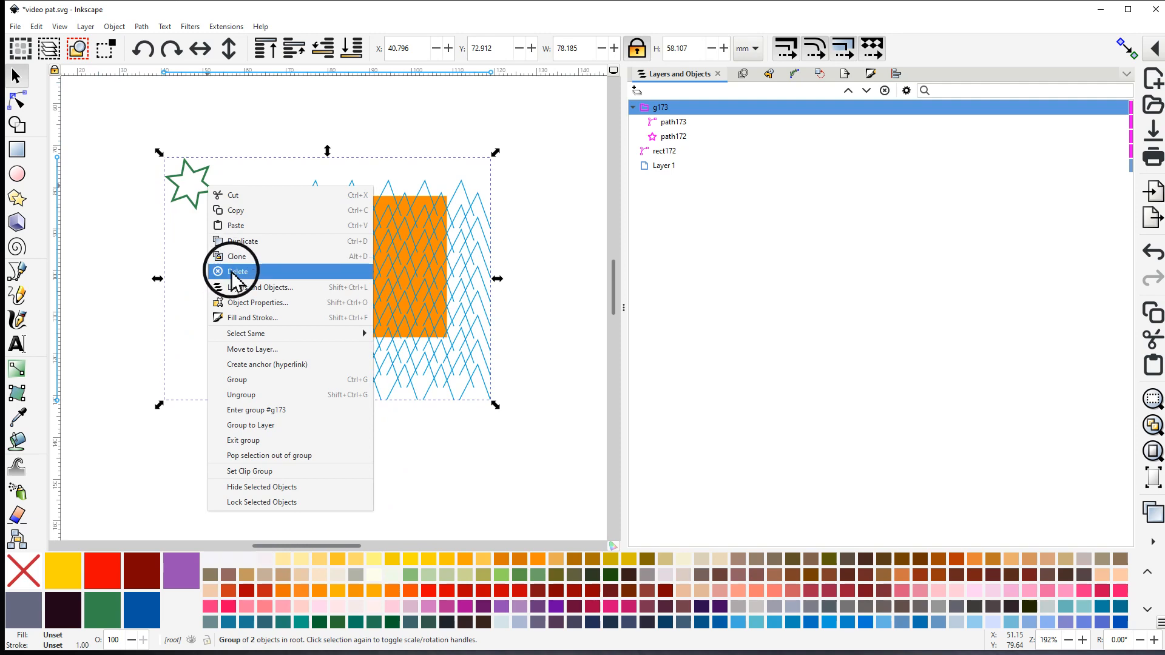
left_click(234, 275)
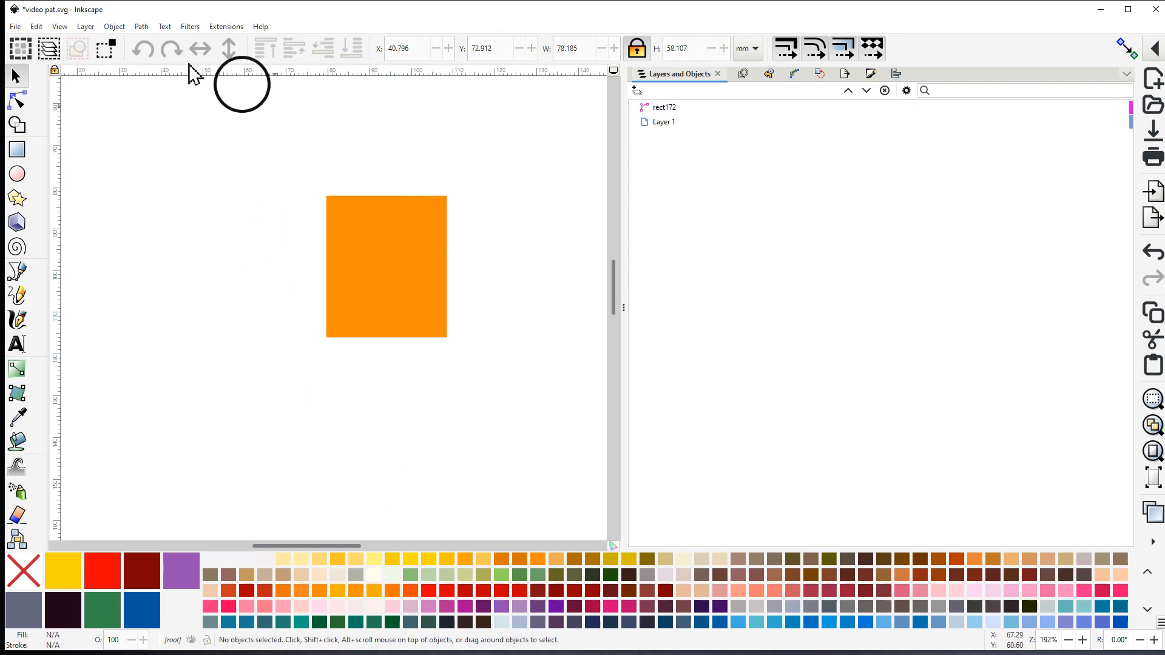
left_click(36, 27)
left_click(42, 38)
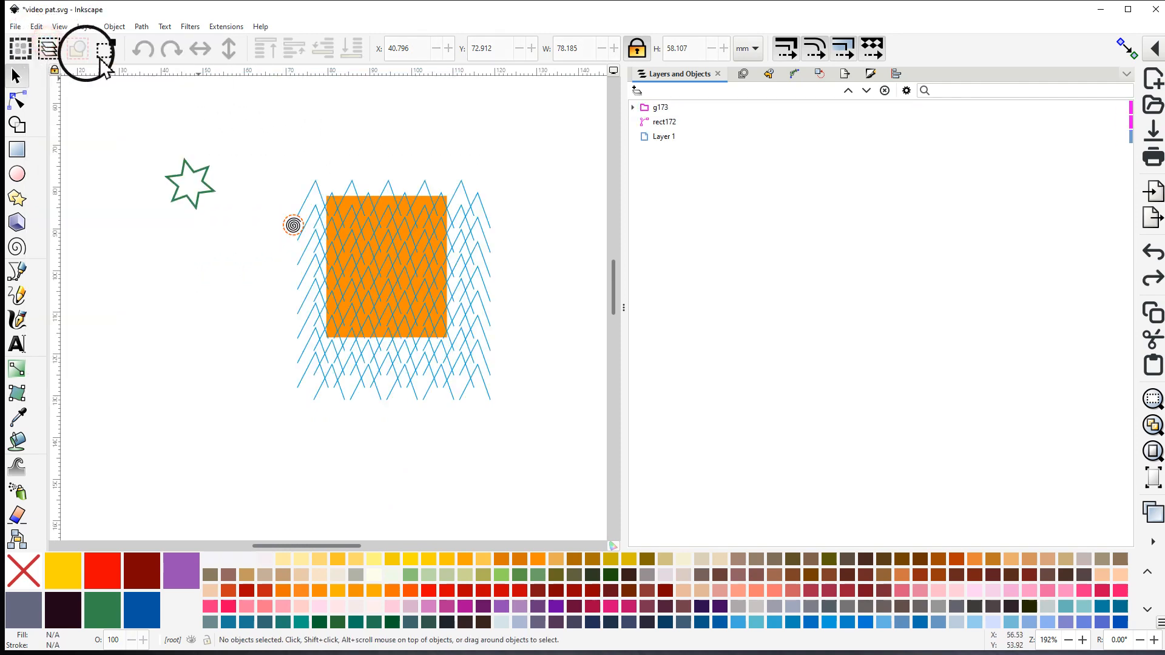
Ungroup the tiled zigzag and the green star, and delete the star
left_click(649, 109)
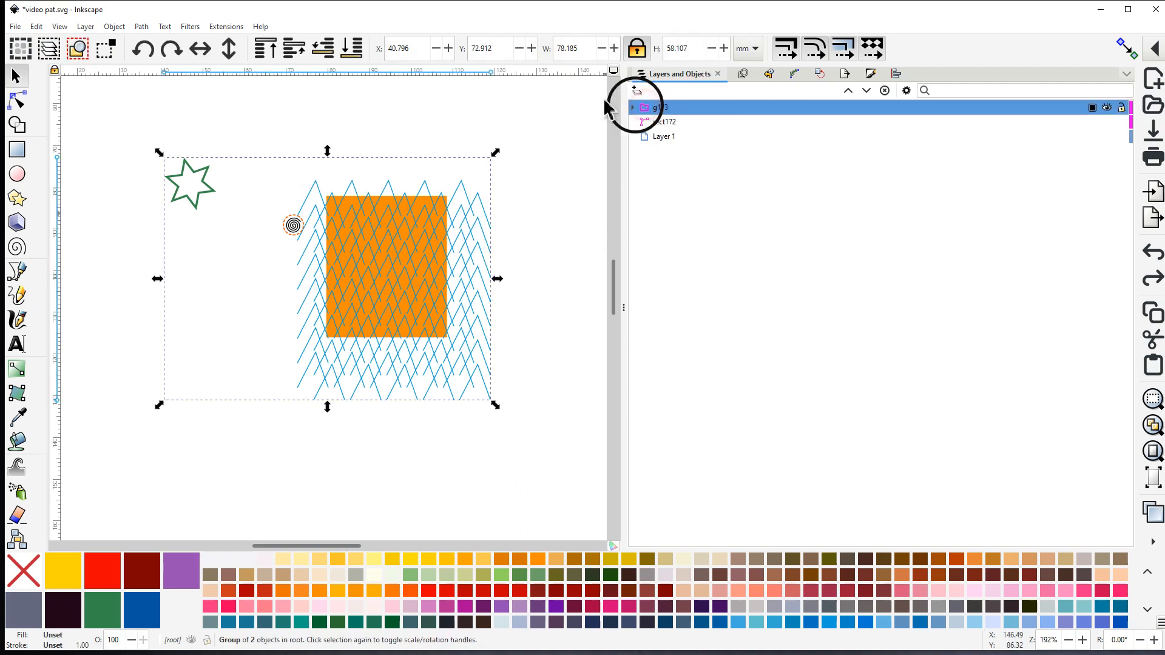
left_click(115, 27)
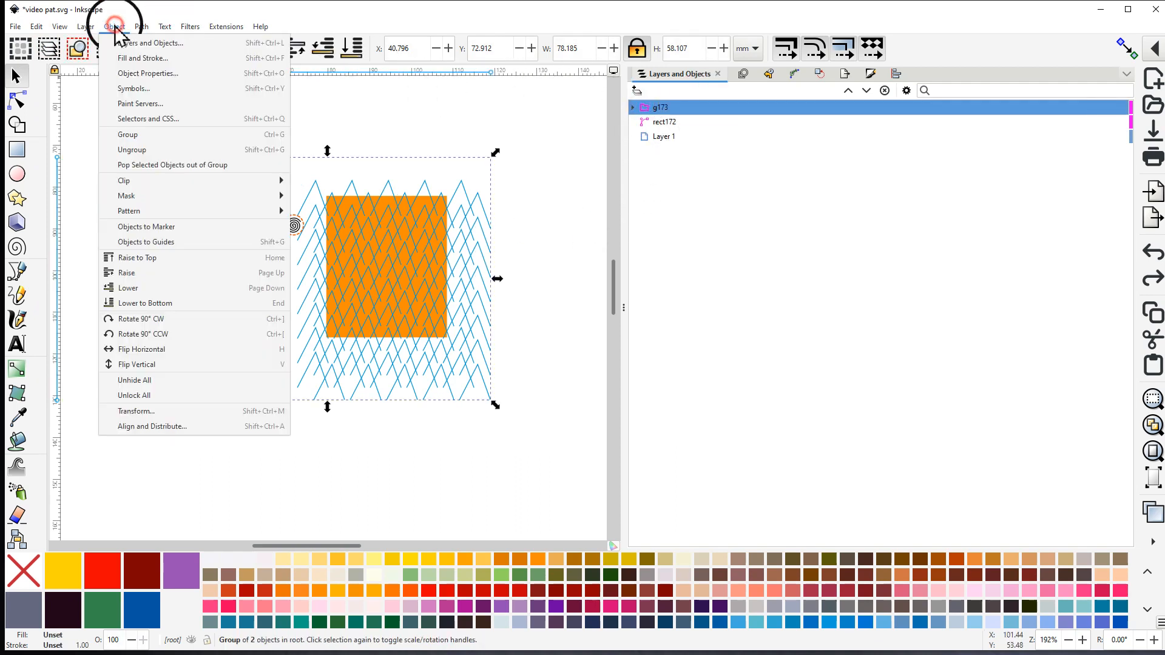
left_click(132, 149)
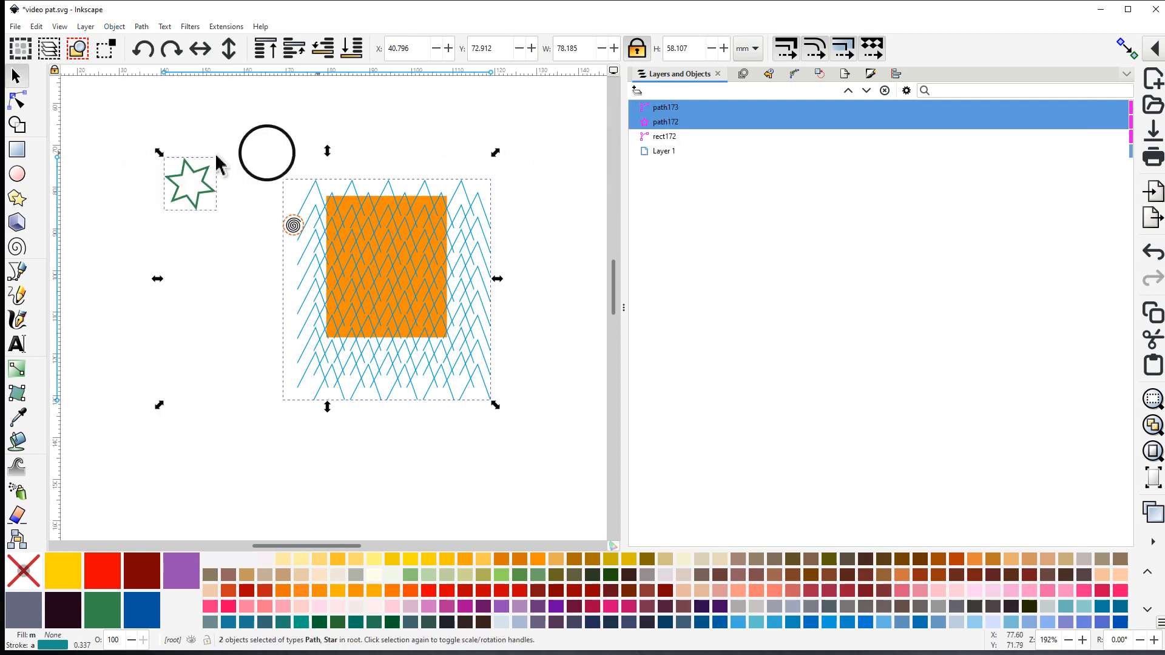
left_click(154, 327)
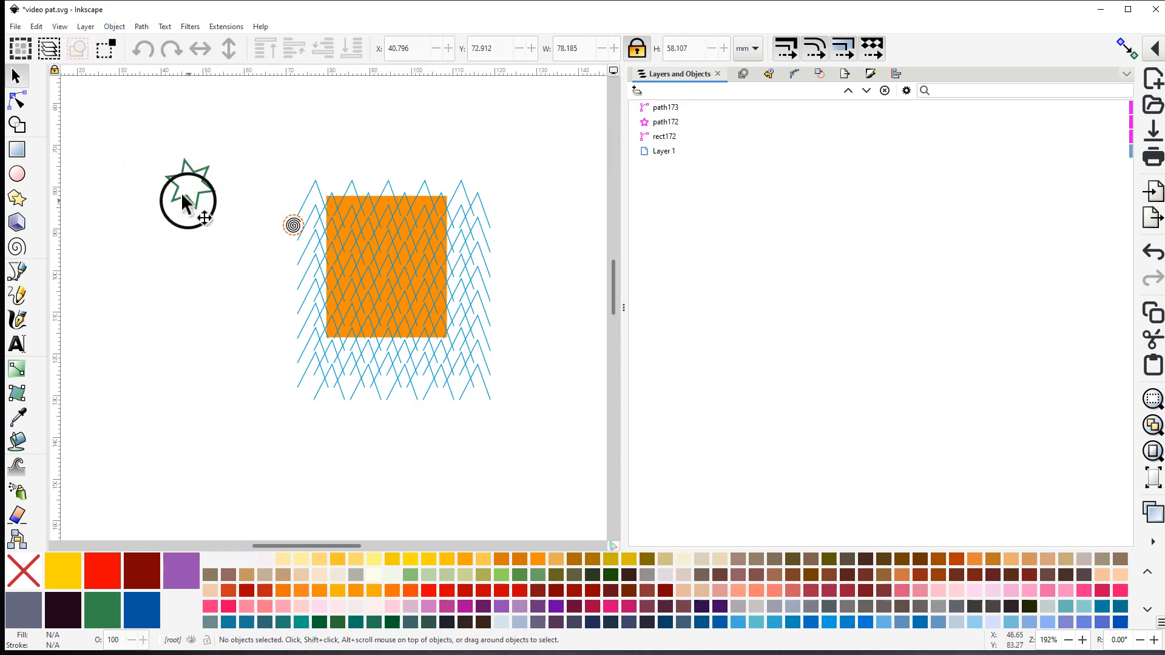
left_click(185, 199)
right_click(185, 200)
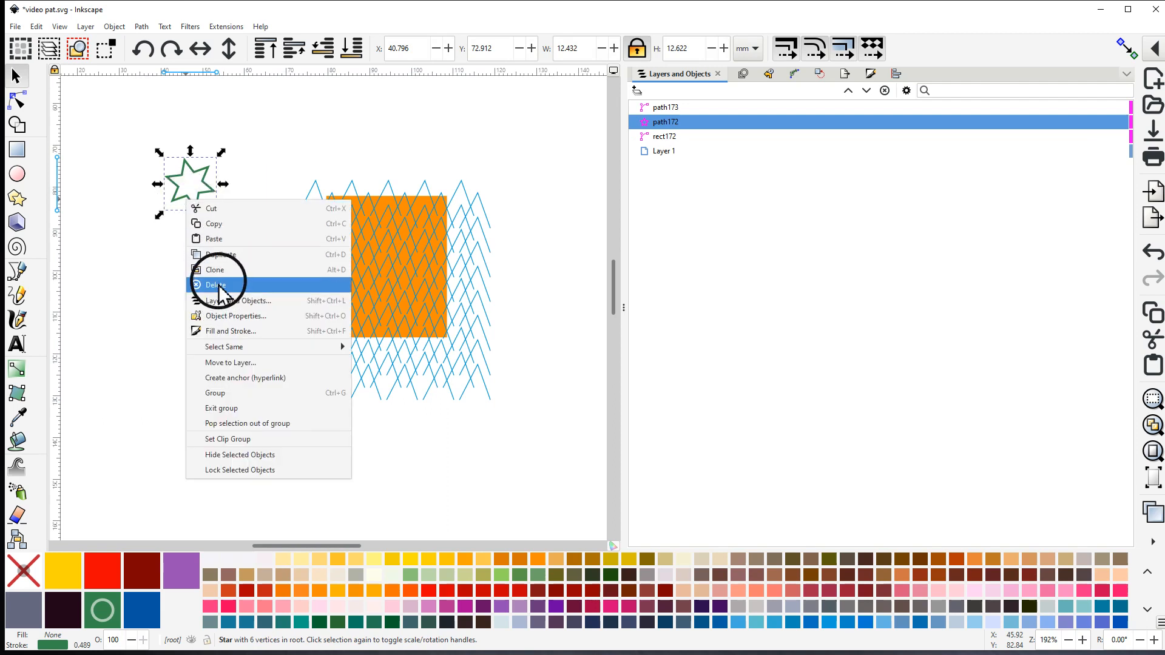
left_click(216, 285)
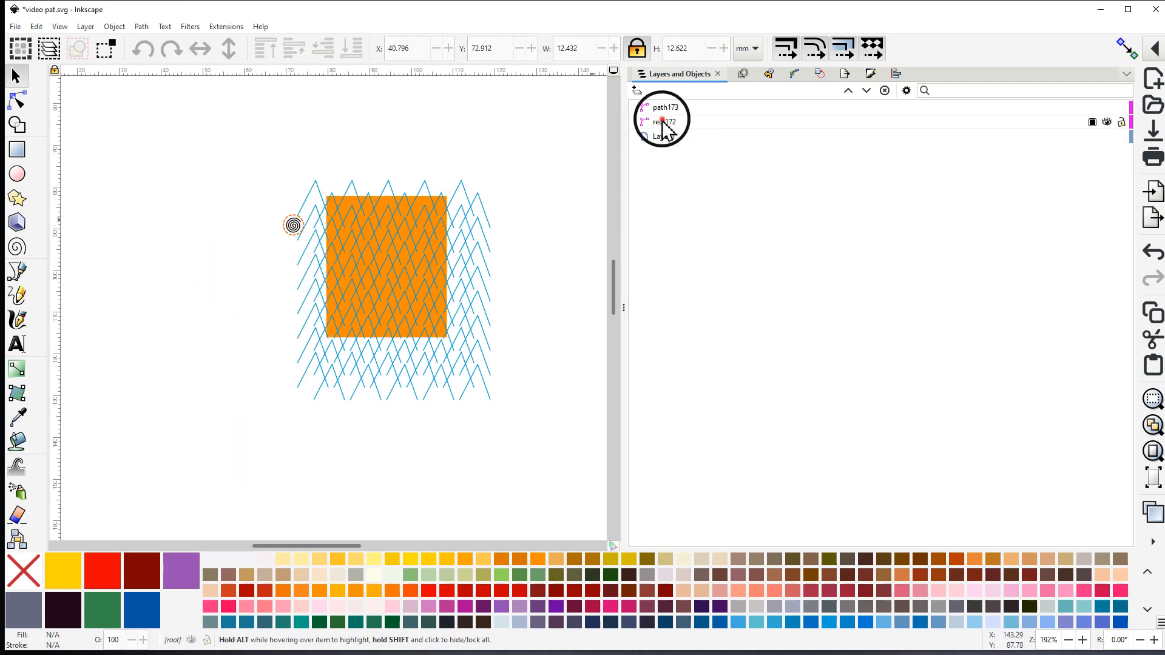
Group the tiled zigzag path together with the orange rectangle
left_click(400, 232)
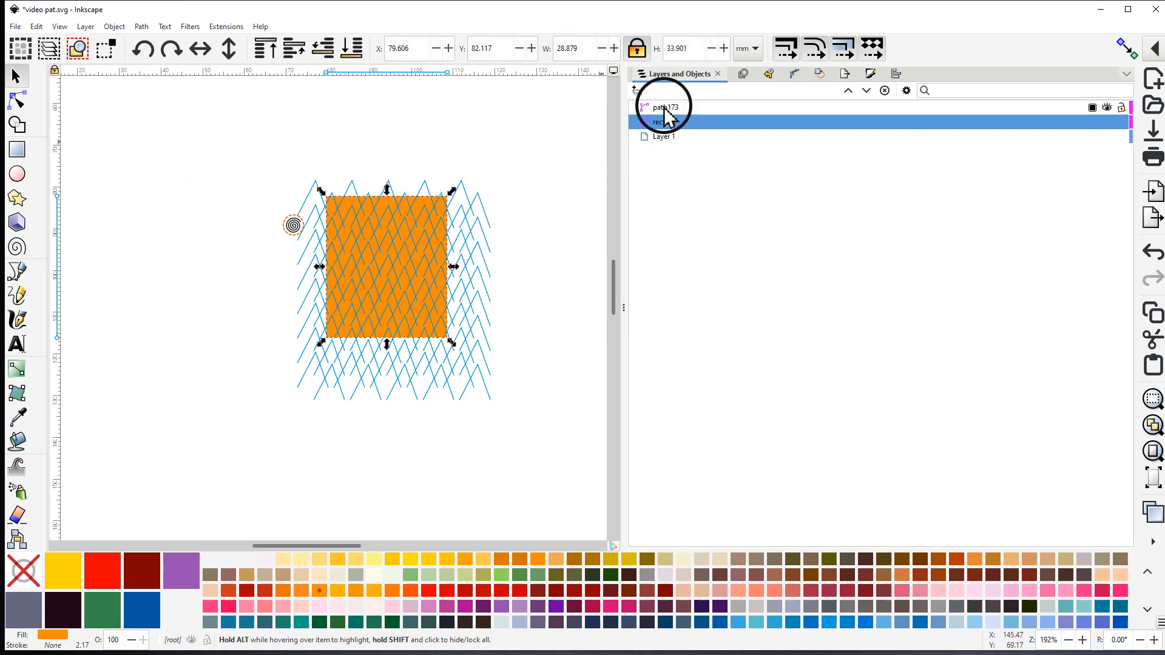
left_click(665, 108, "shift")
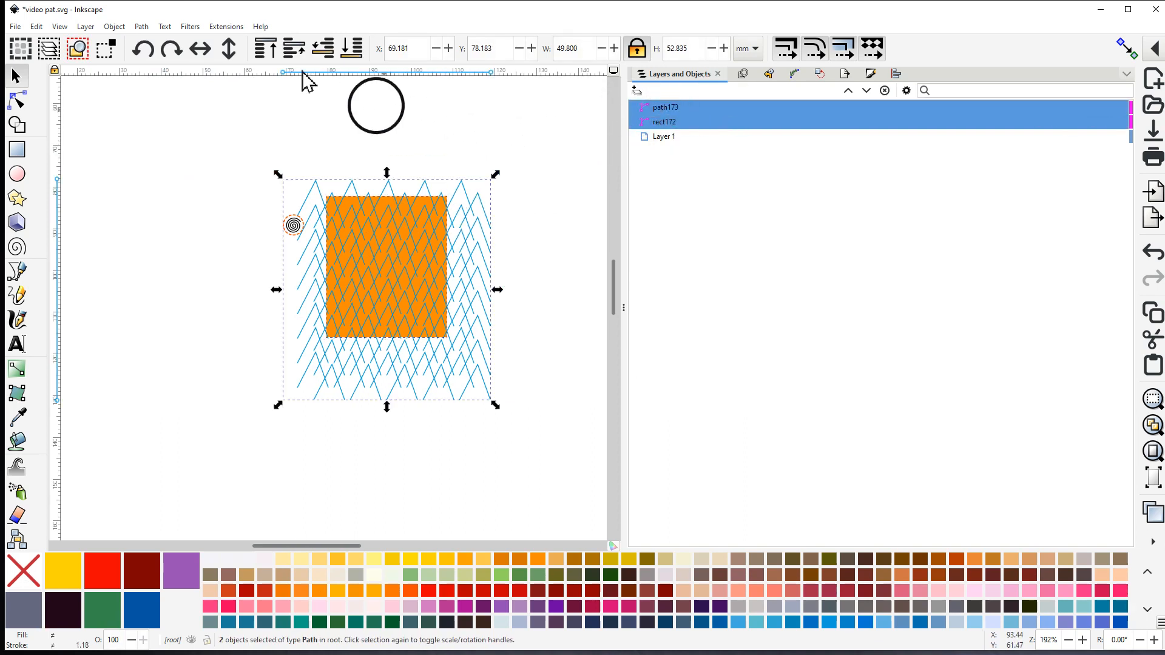
left_click(114, 26)
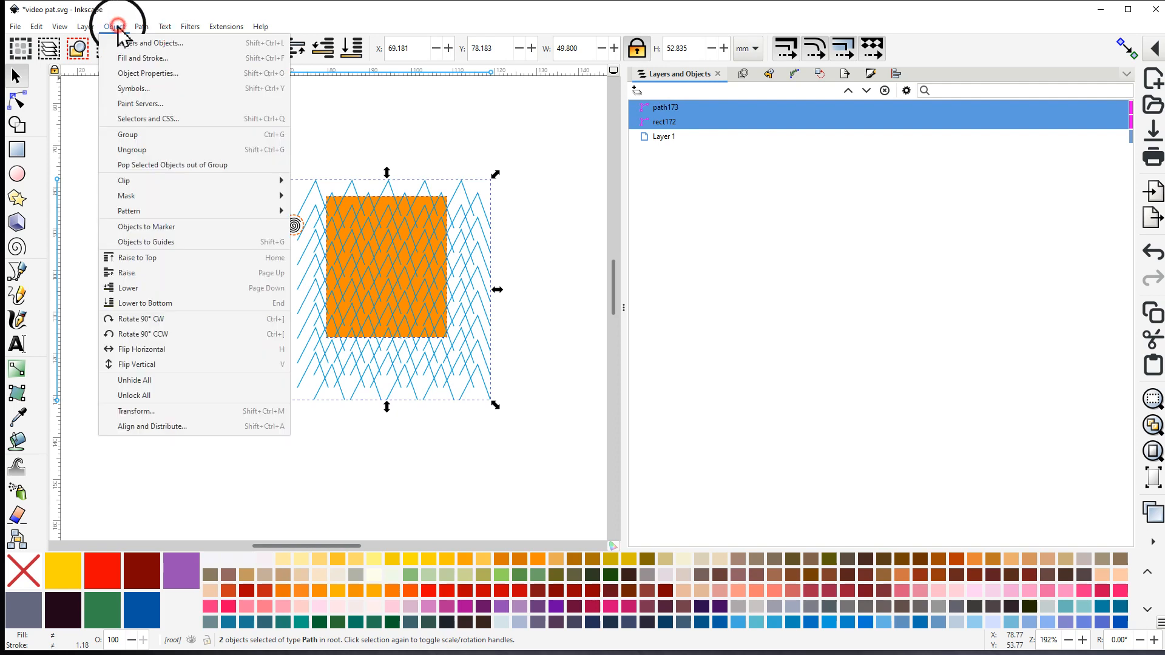
left_click(125, 137)
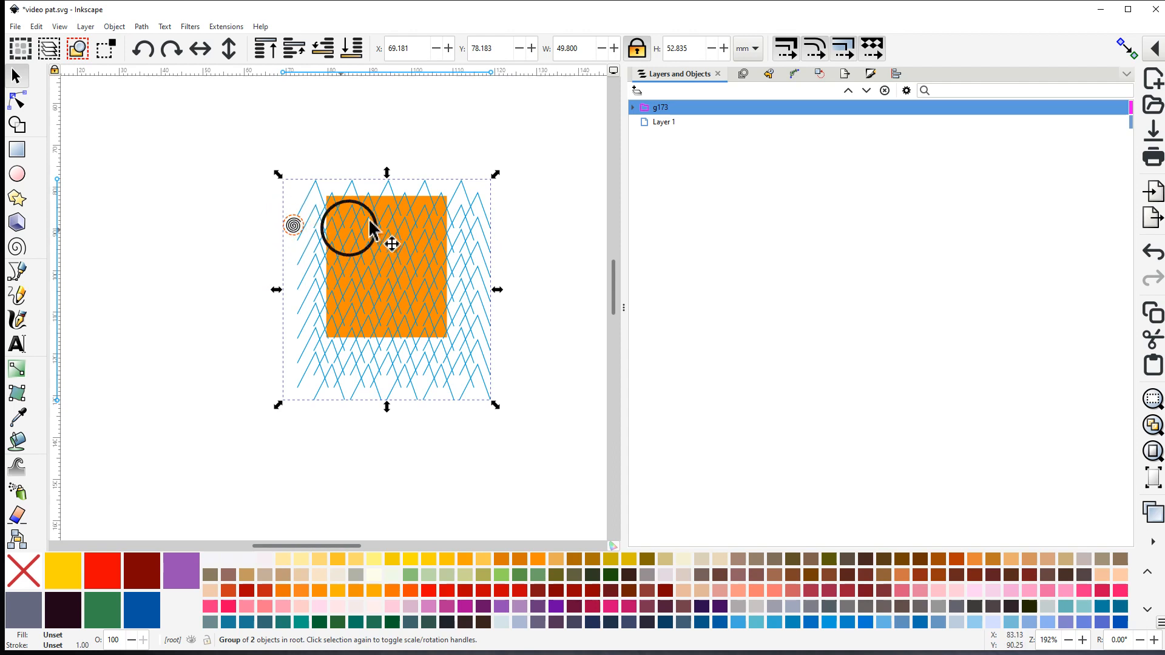
Open the Ink/Stitch simulator for the grouped rectangle and zigzag, and enlarge it to full screen
left_click(228, 27)
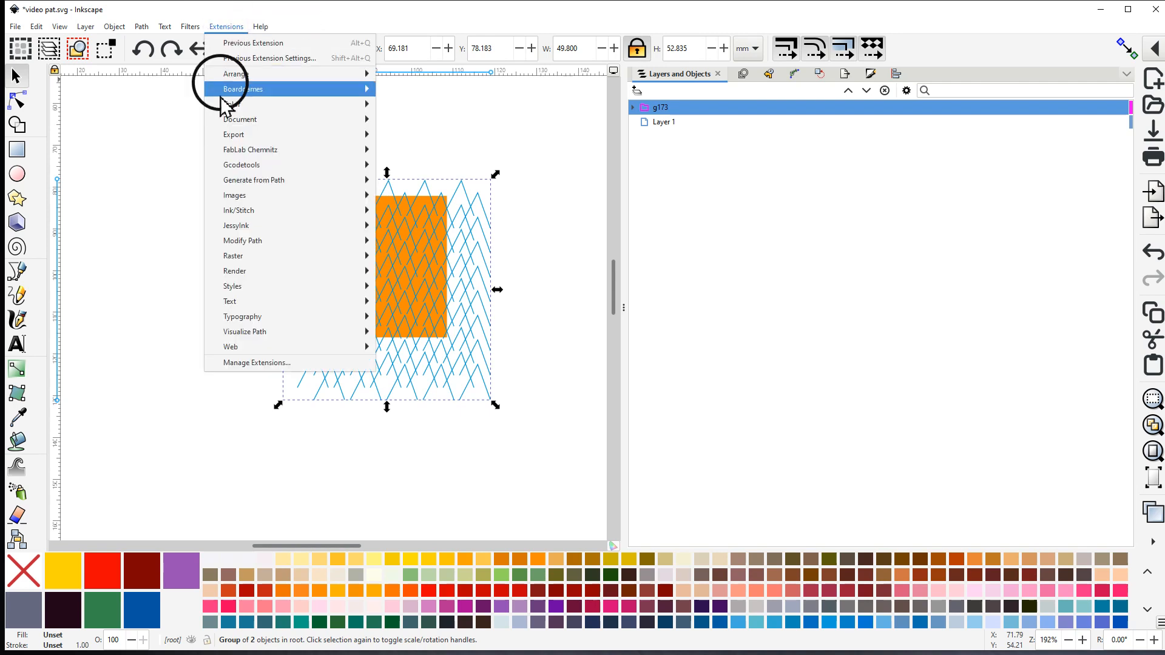
mouse_move(241, 212)
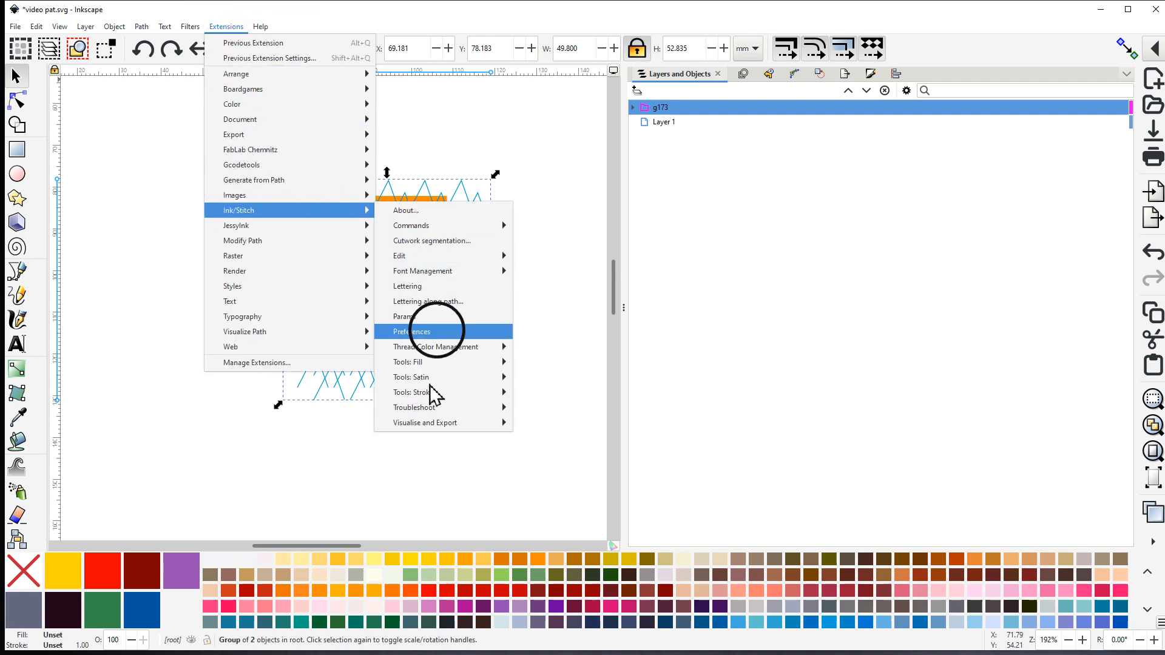
mouse_move(429, 432)
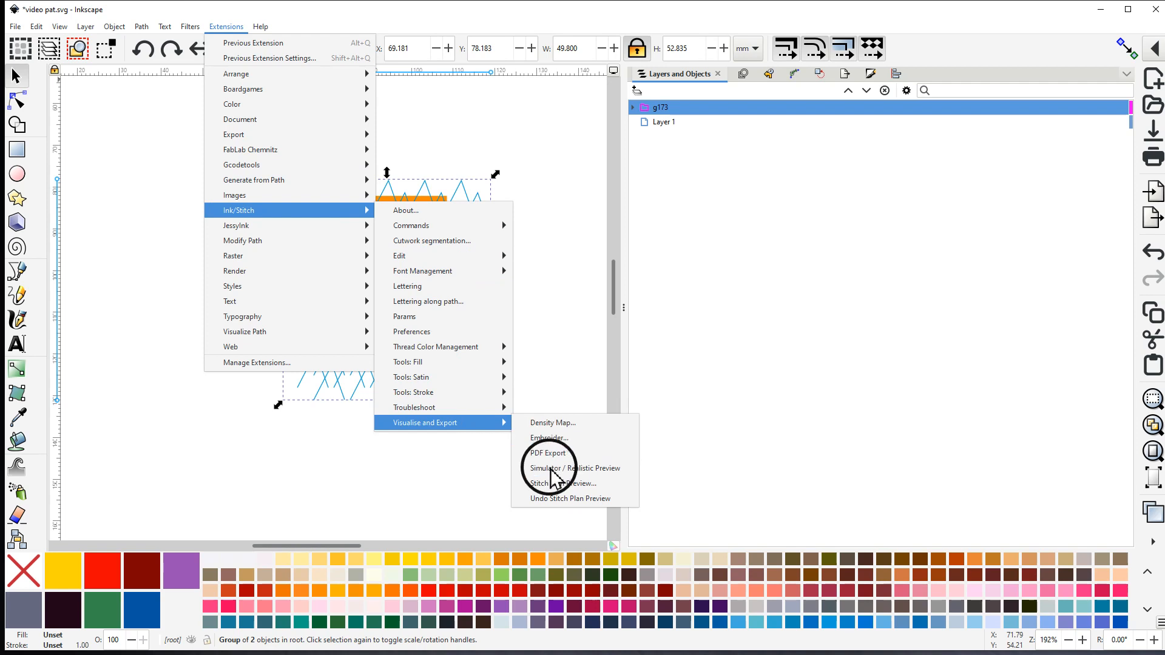
left_click(546, 462)
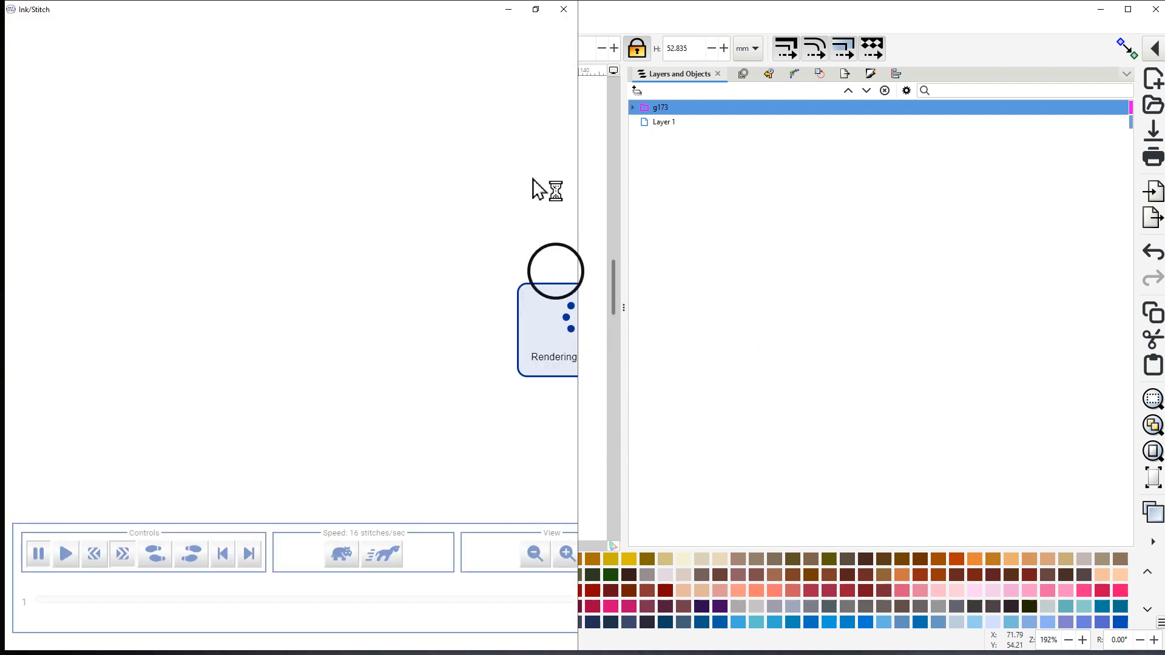
left_click(536, 10)
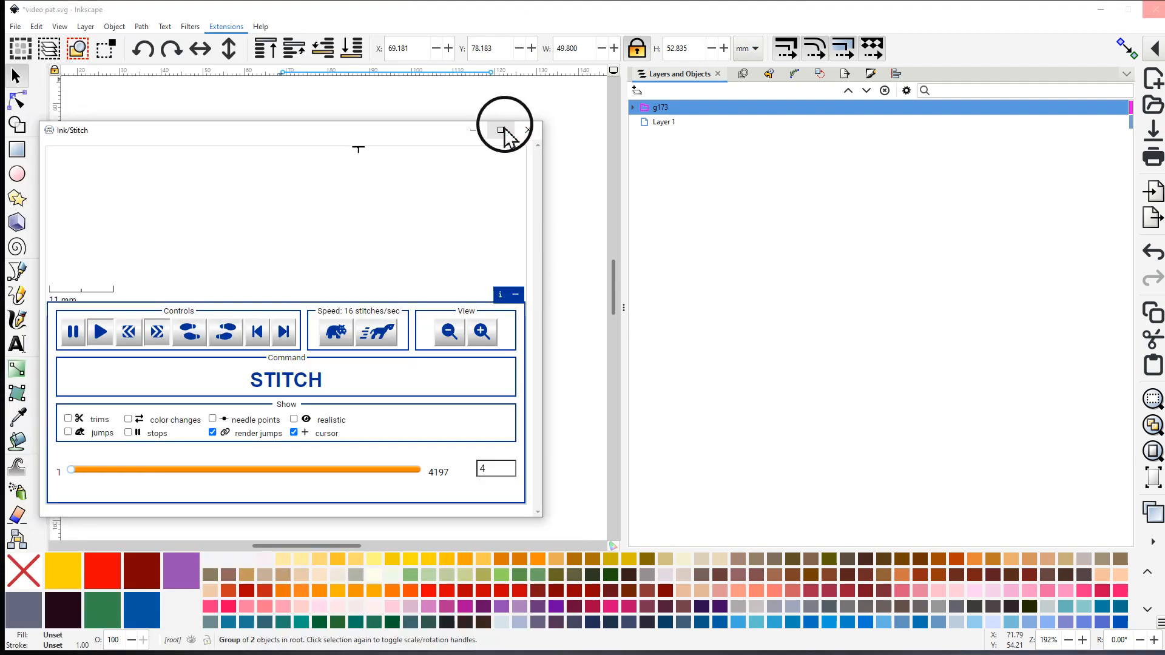
left_click(501, 130)
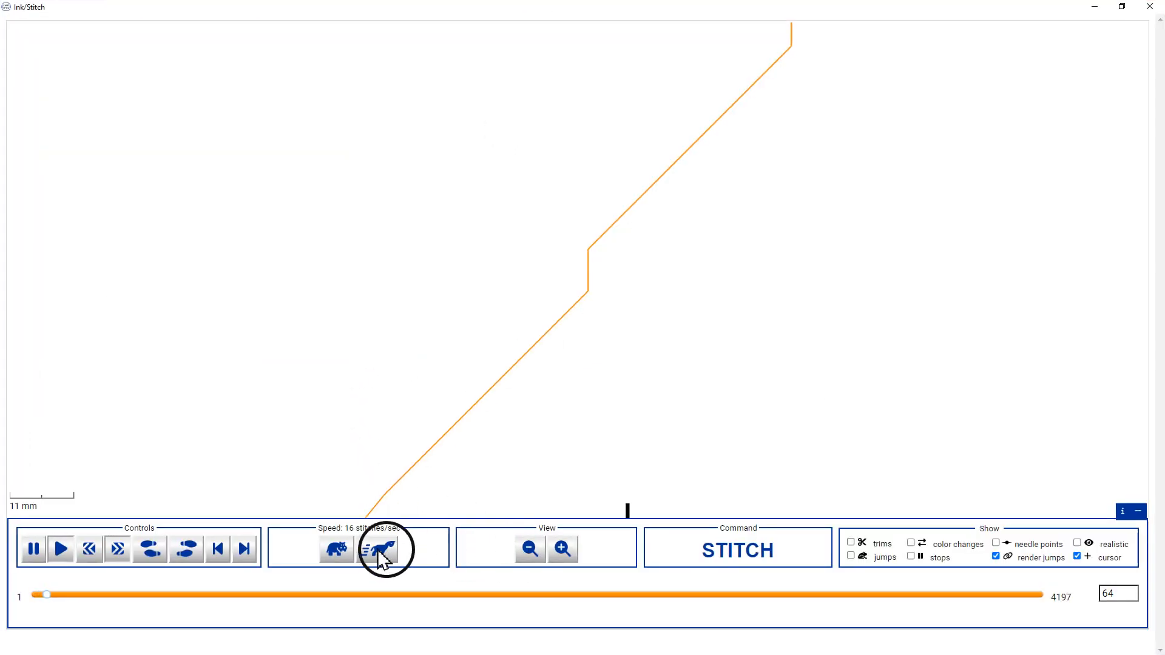
Raise the simulator's playback speed to 2048 stitches/sec and let the fill stitch out
left_click(381, 556)
left_click(380, 556)
left_click(381, 556)
left_click(381, 555)
left_click(380, 555)
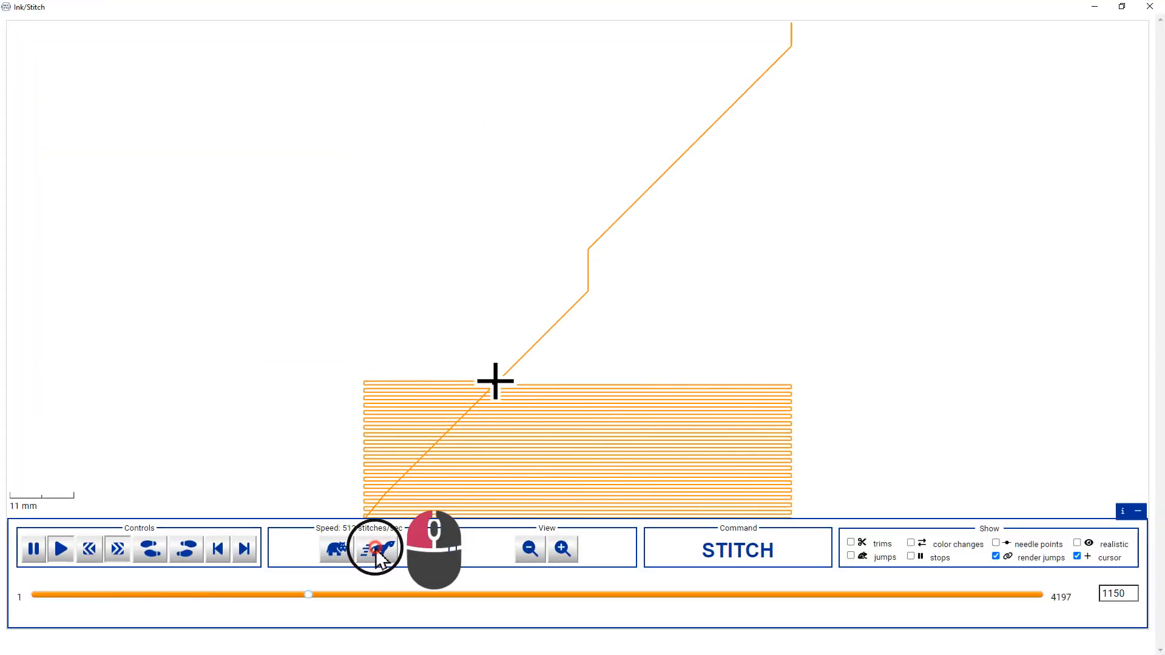
left_click(379, 554)
left_click(379, 554)
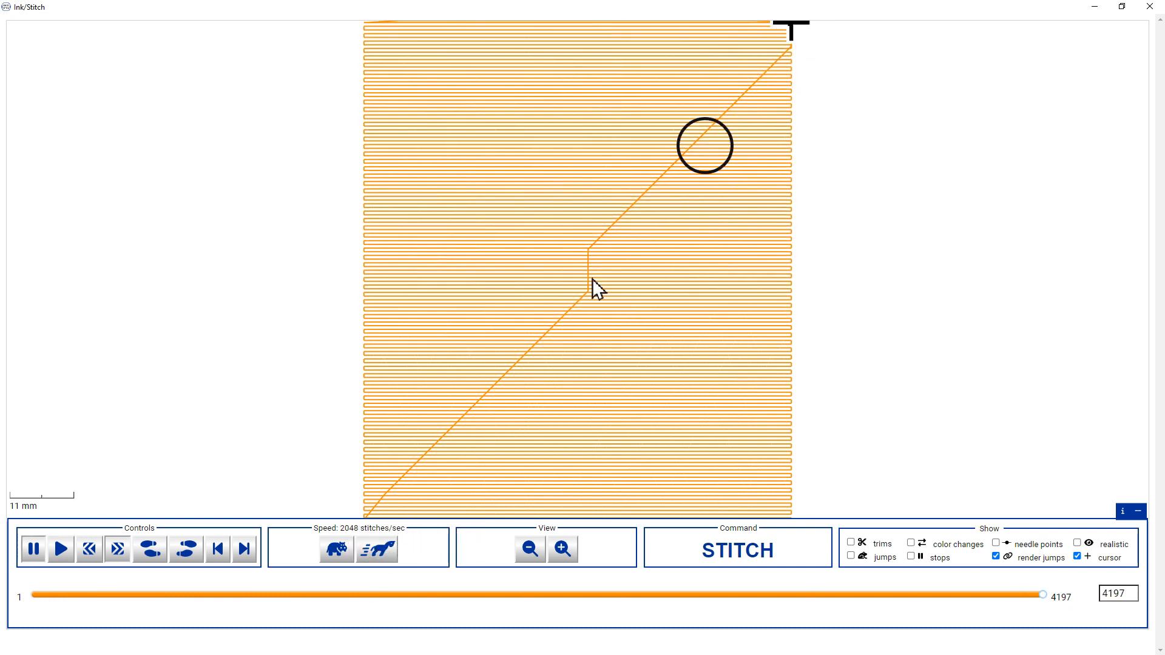
Show the stitching in realistic rendering, examine the zigzag pattern up close, and close the simulator
left_click(1078, 543)
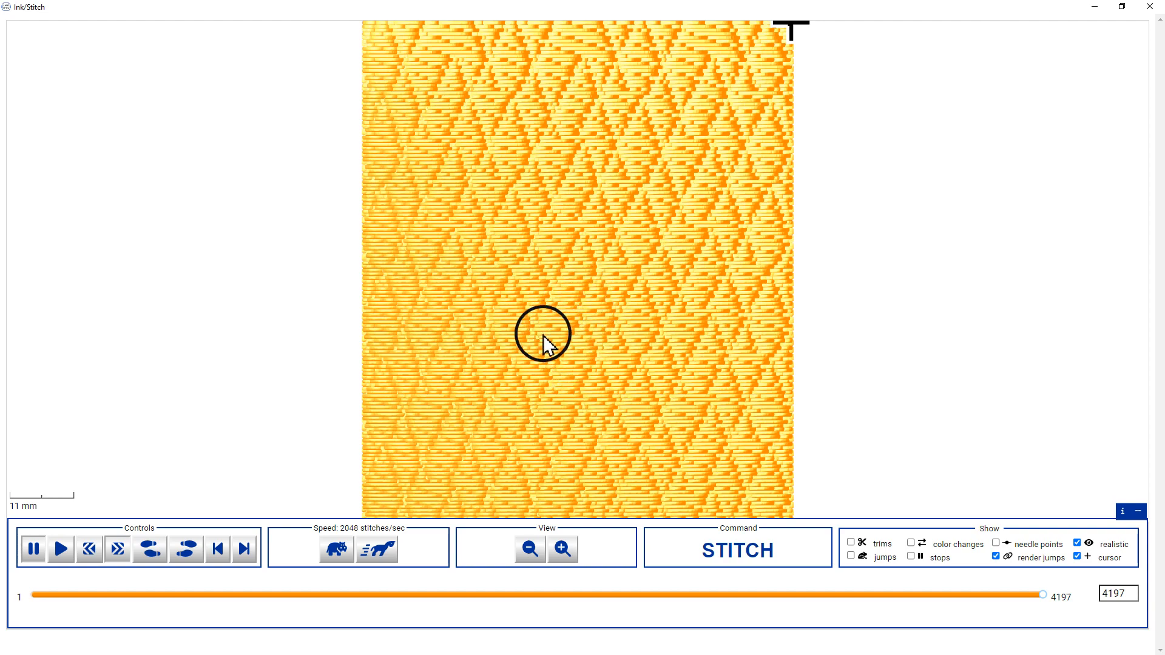
scroll(545, 338, "up", 2)
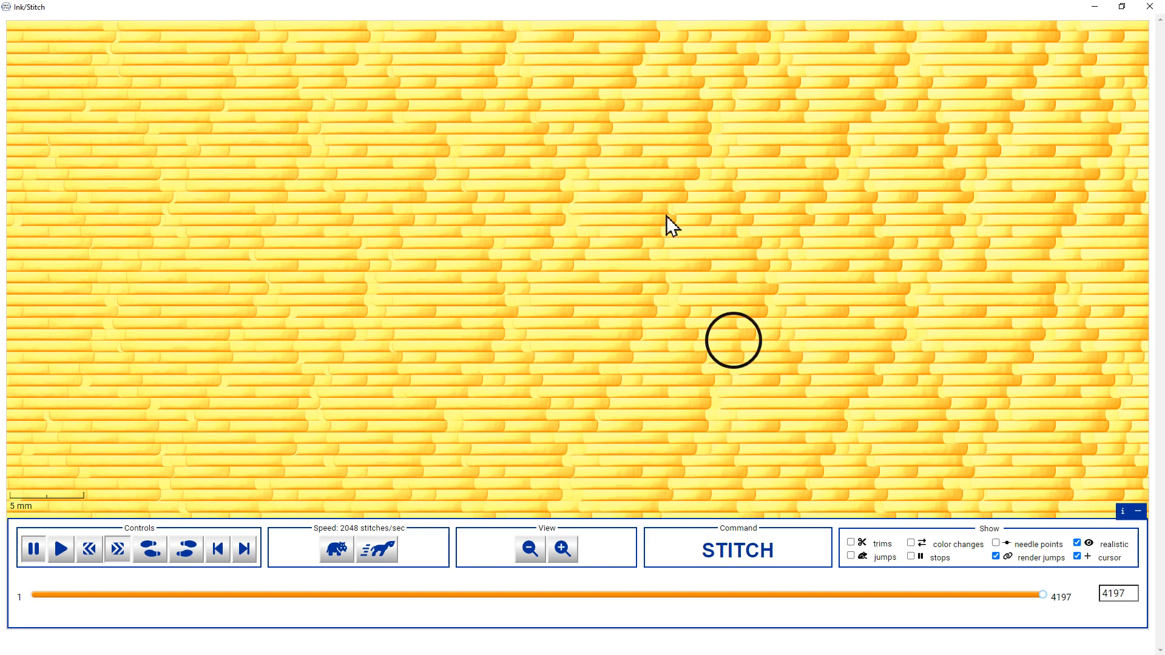
left_click(1150, 7)
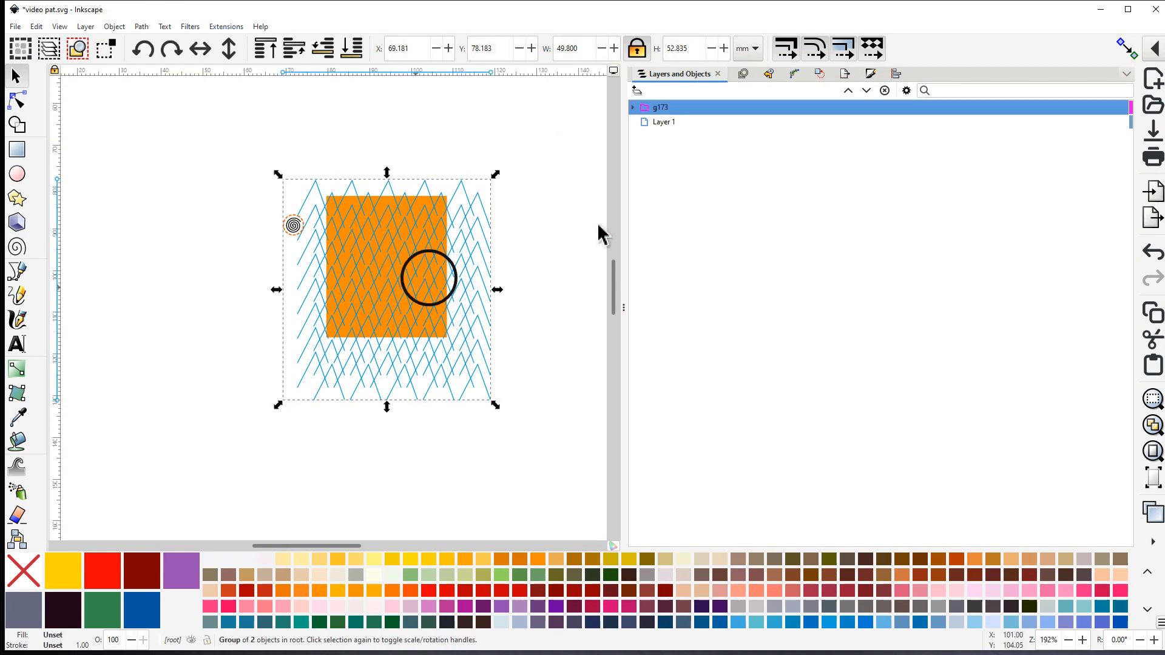
In the grouped orange rectangle's Ink/Stitch params, set maximum fill stitch length to 1000 mm and row stagger to 1, and apply
left_click(633, 107)
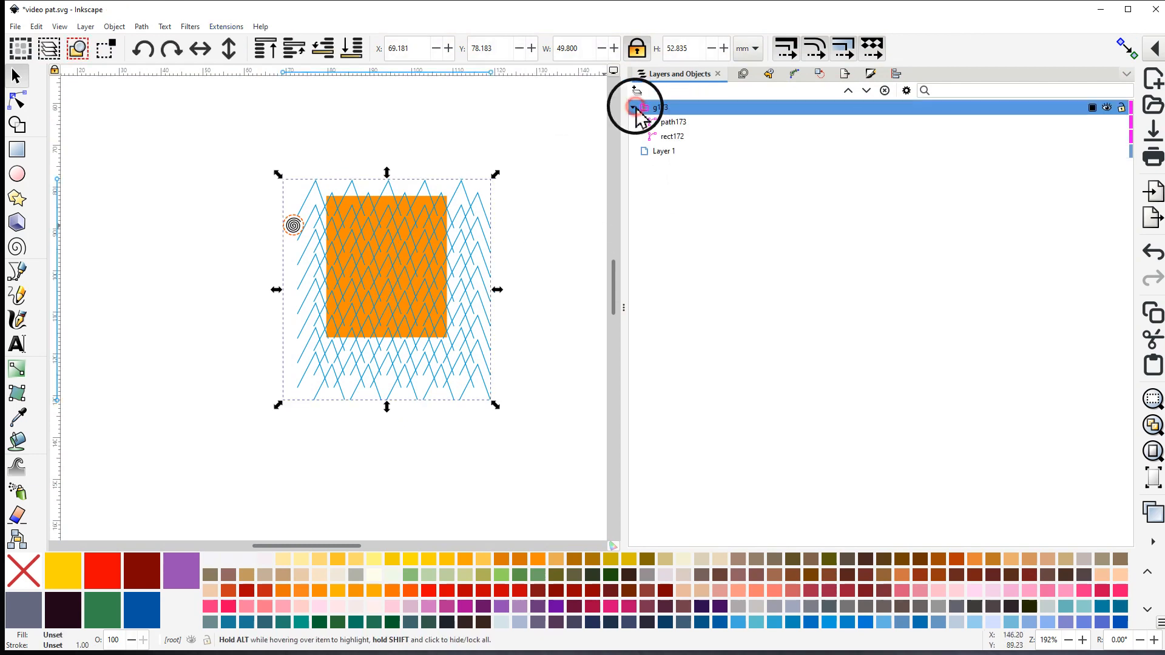
left_click(668, 137)
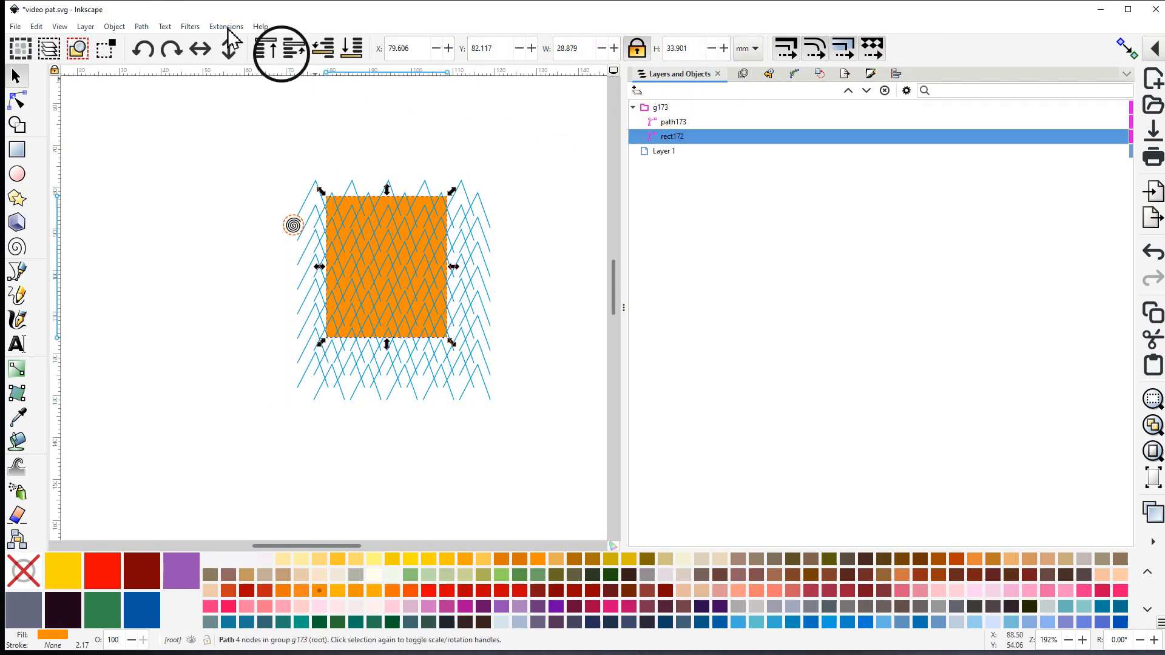
left_click(224, 28)
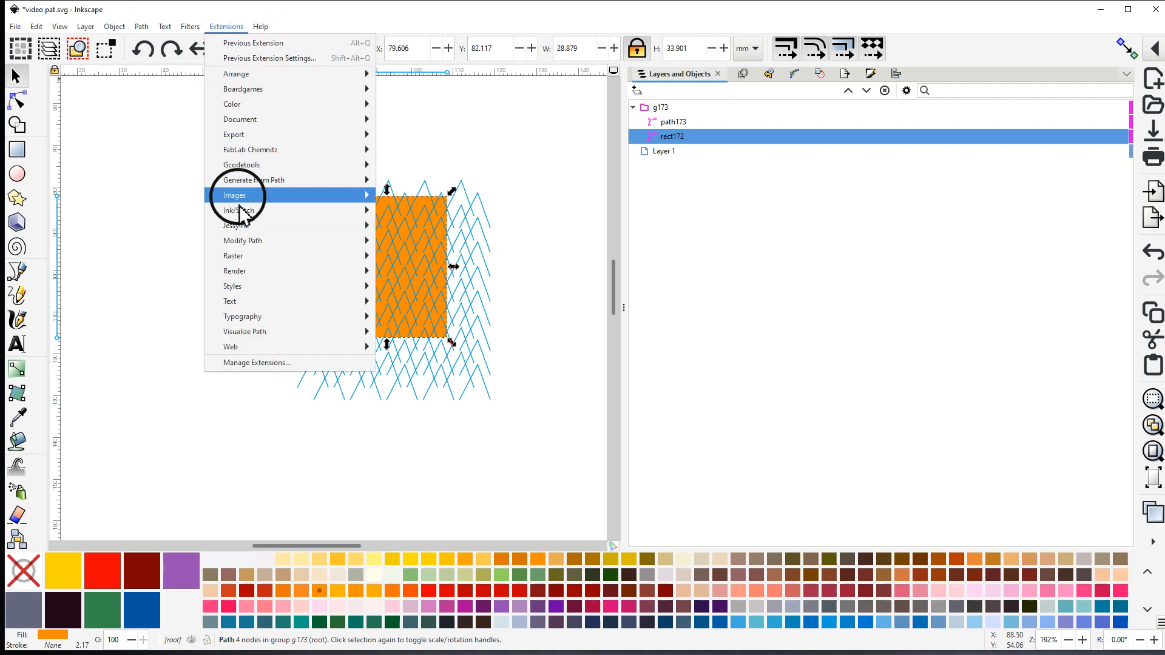
mouse_move(265, 217)
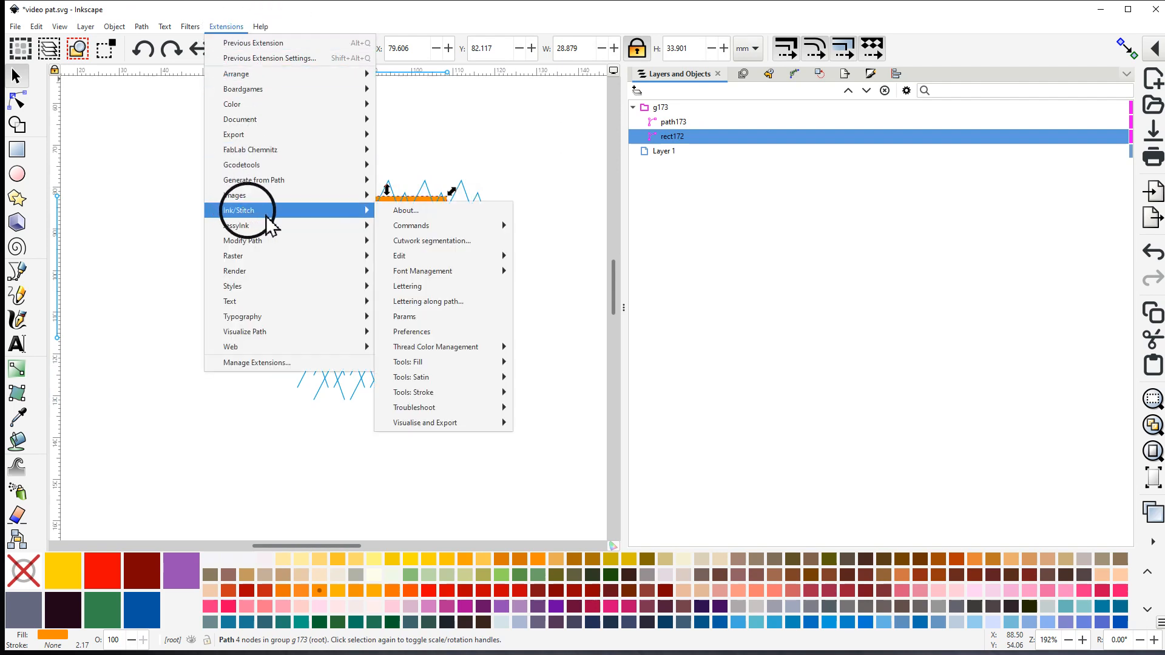
left_click(413, 318)
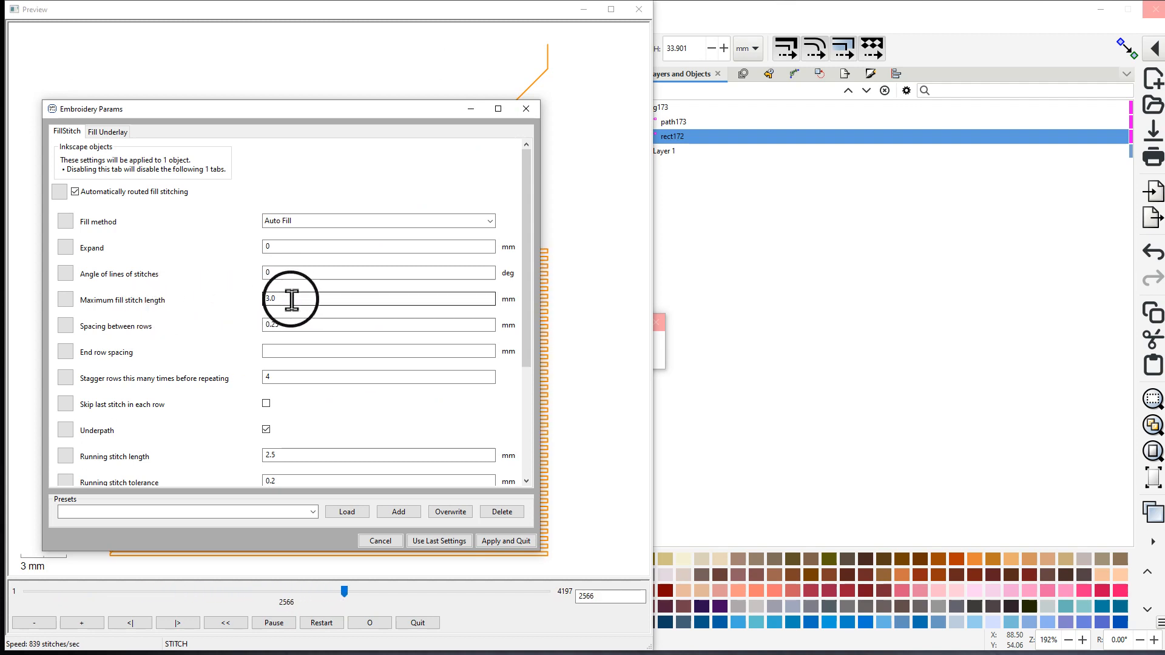
double_click(291, 300)
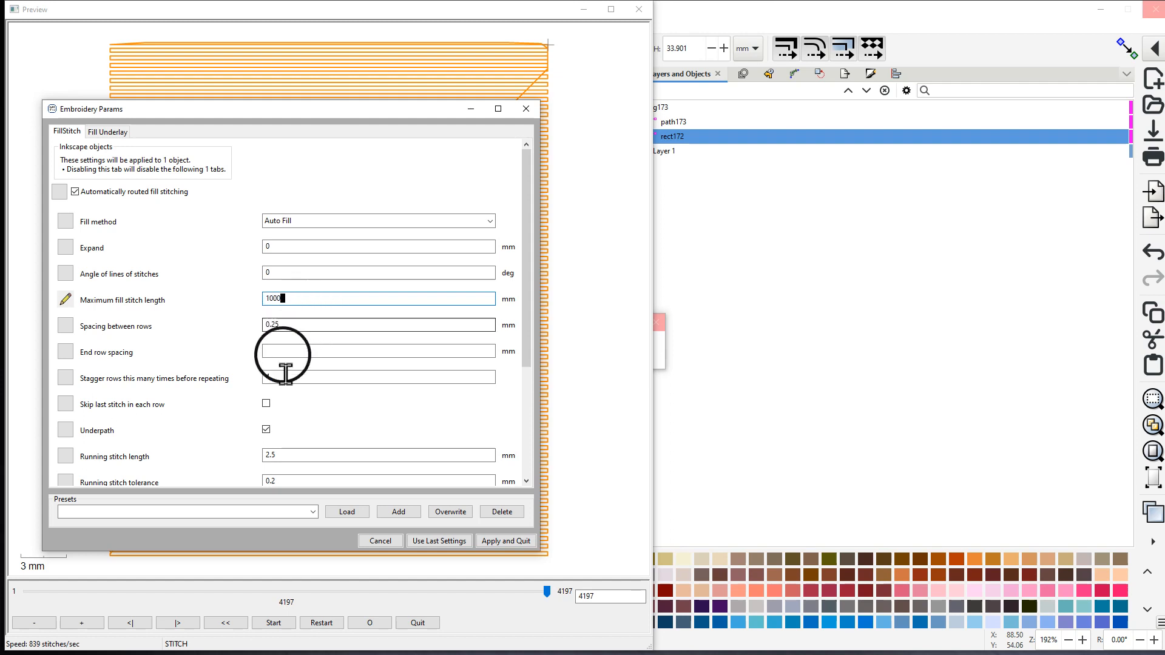
left_click_drag(278, 376, 252, 376)
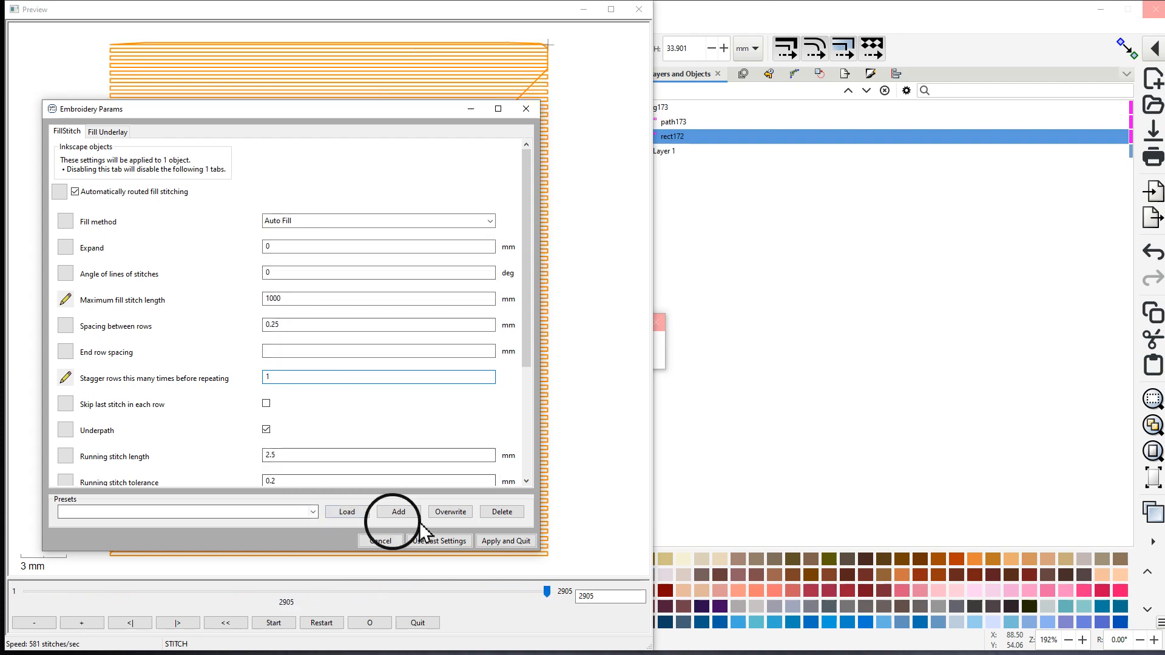
left_click(510, 543)
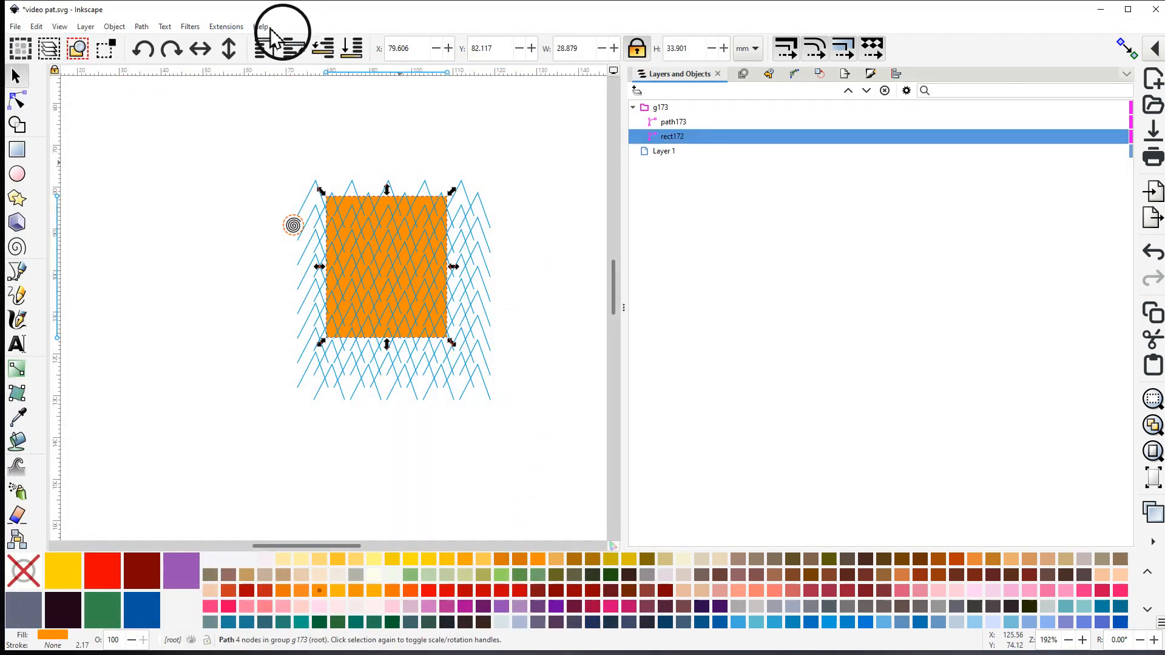
Open the Ink/Stitch simulator for the orange rectangle with its new fill settings, and enlarge it to full screen
left_click(226, 27)
mouse_move(236, 210)
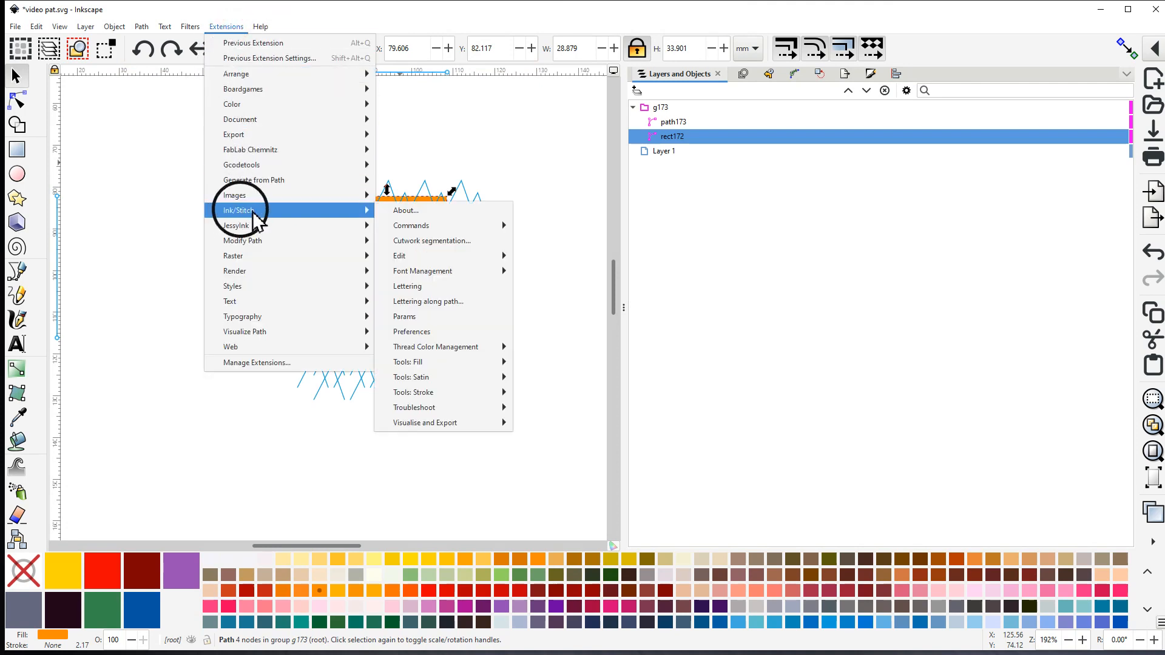
mouse_move(424, 422)
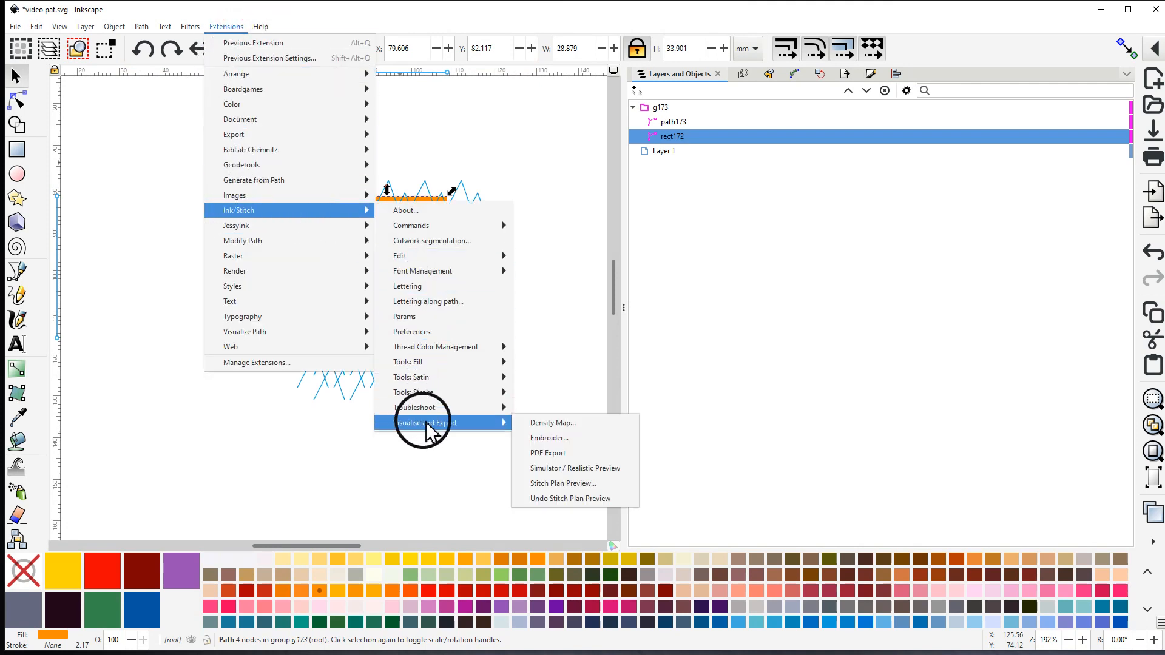
left_click(546, 468)
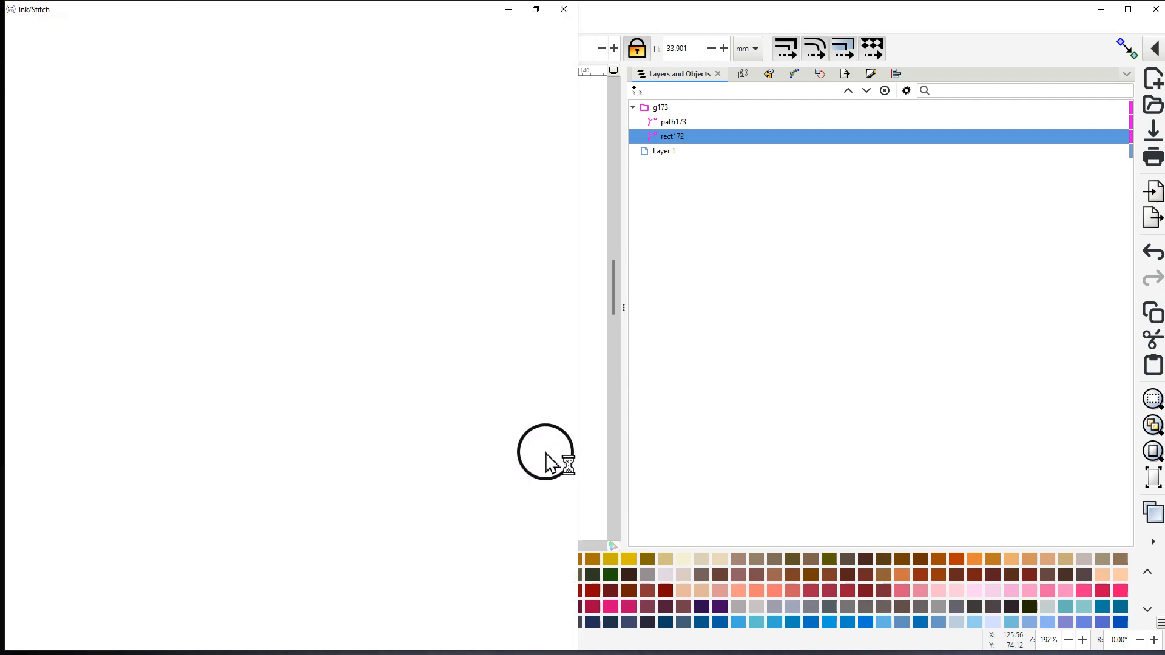
left_click(536, 10)
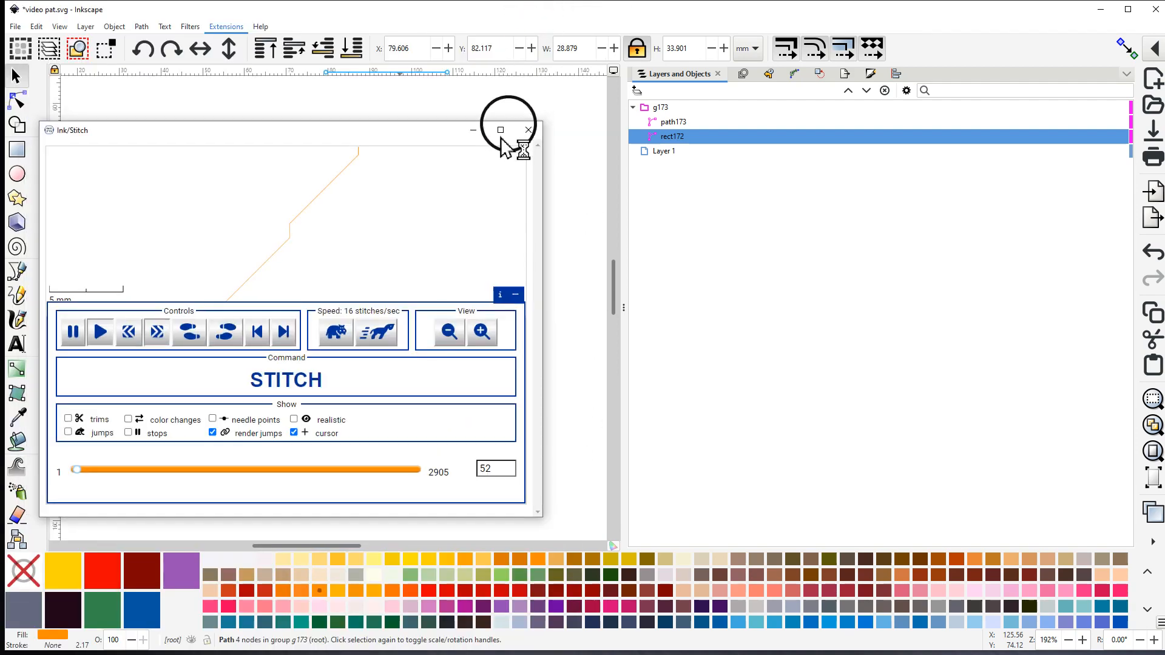
left_click(499, 130)
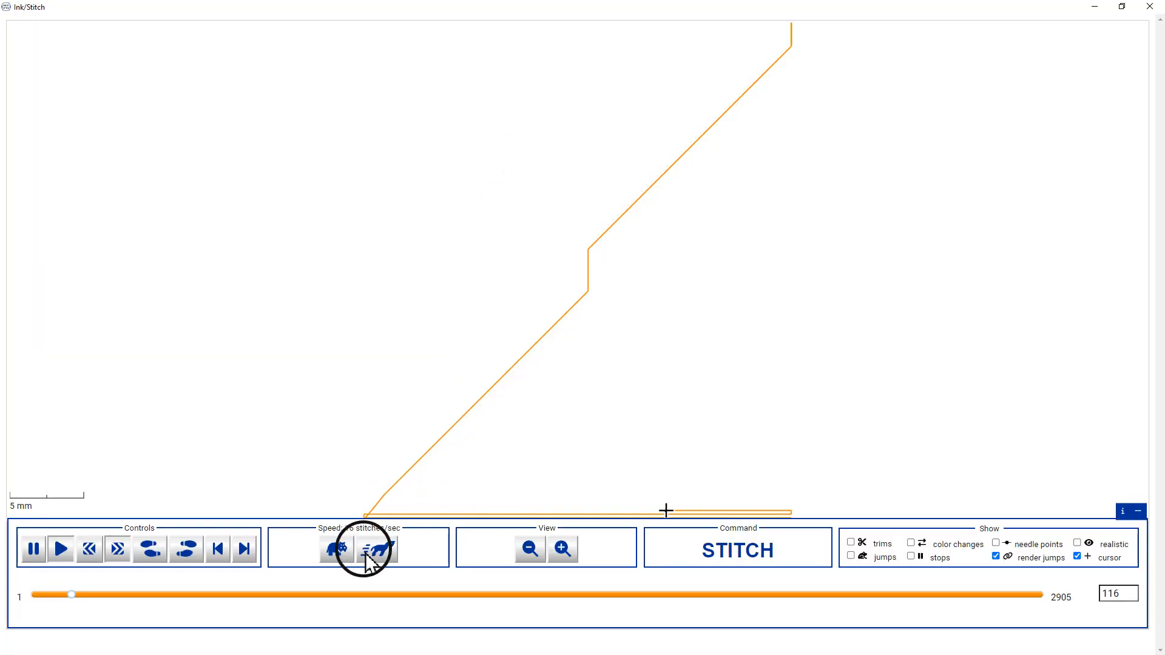
Speed up the simulation of the orange rectangle to 1024 stitches/sec
left_click(378, 551)
left_click(378, 551)
left_click(378, 551)
left_click(377, 551)
left_click(377, 551)
left_click(377, 552)
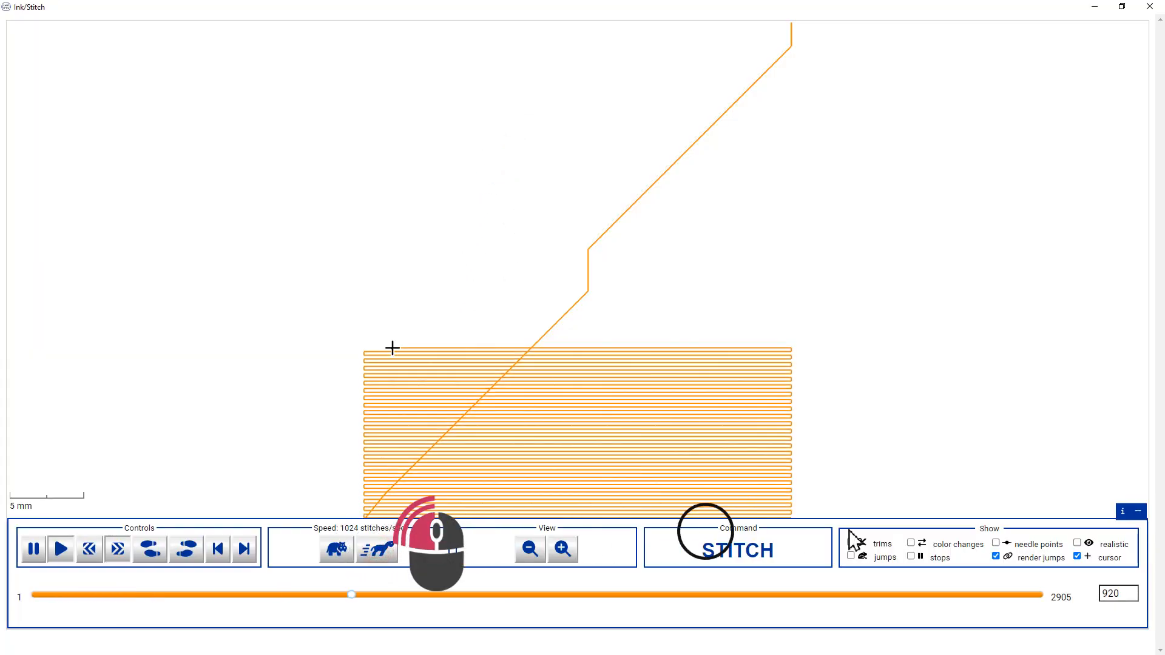
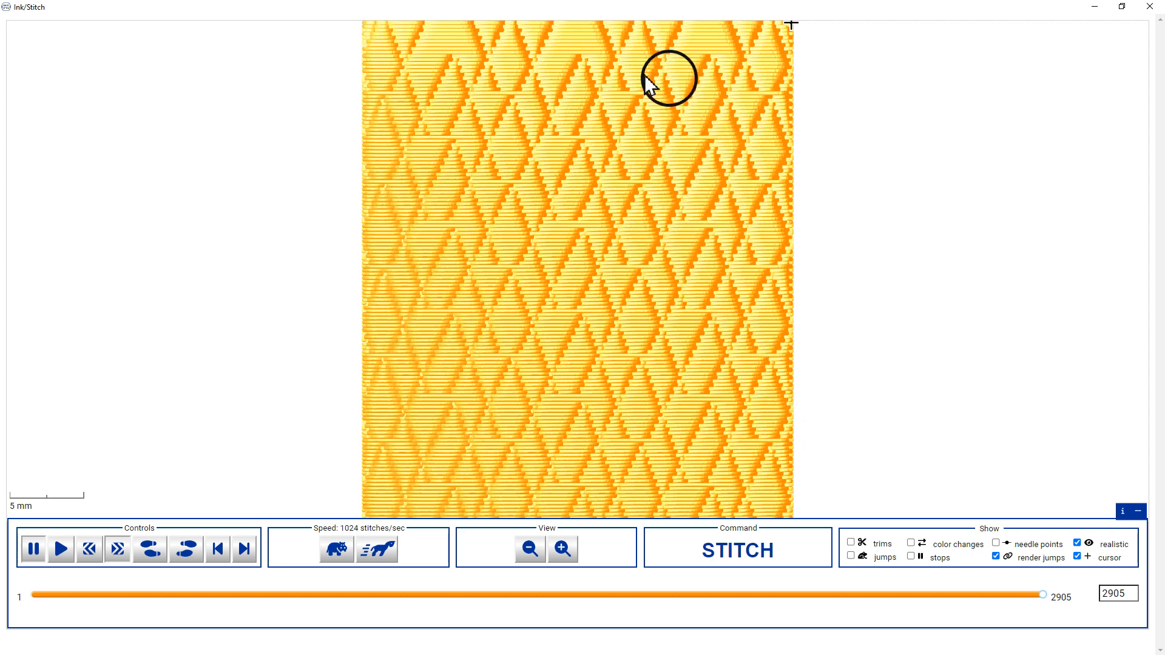
Close the simulator and draw an open, straight-segmented path below the orange rectangle, bulging towards the left side of the page
left_click(1153, 8)
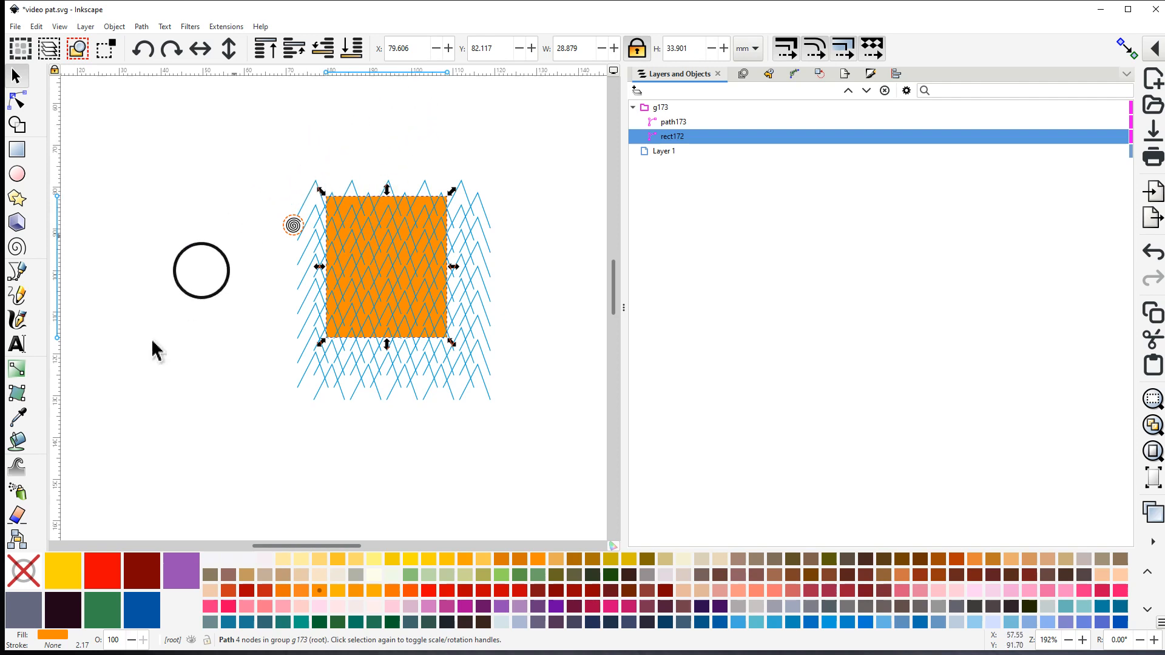
scroll(252, 258, "down", 3, "ctrl")
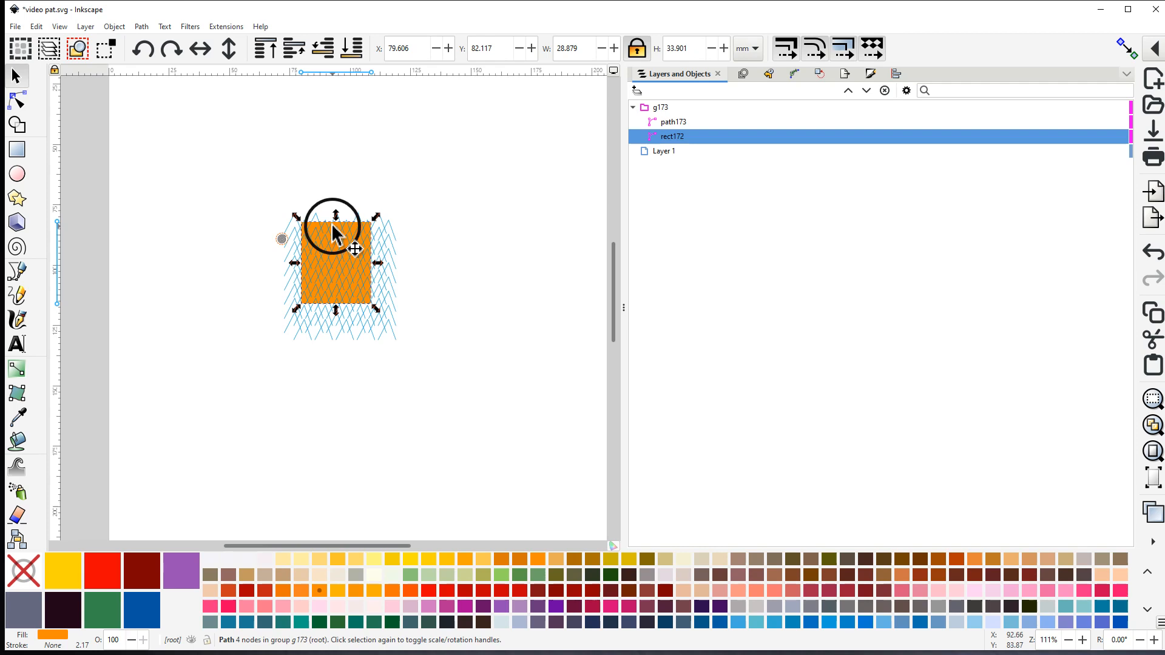
scroll(353, 376, "down", 6)
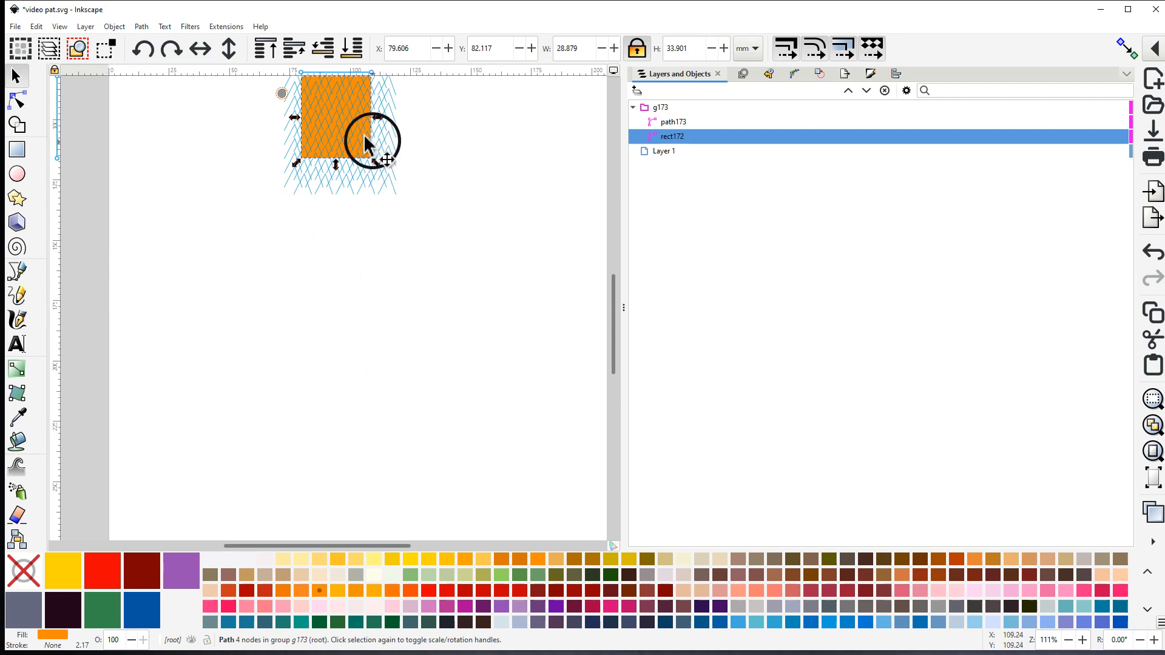
scroll(337, 128, "up", 2)
scroll(337, 128, "up", 2)
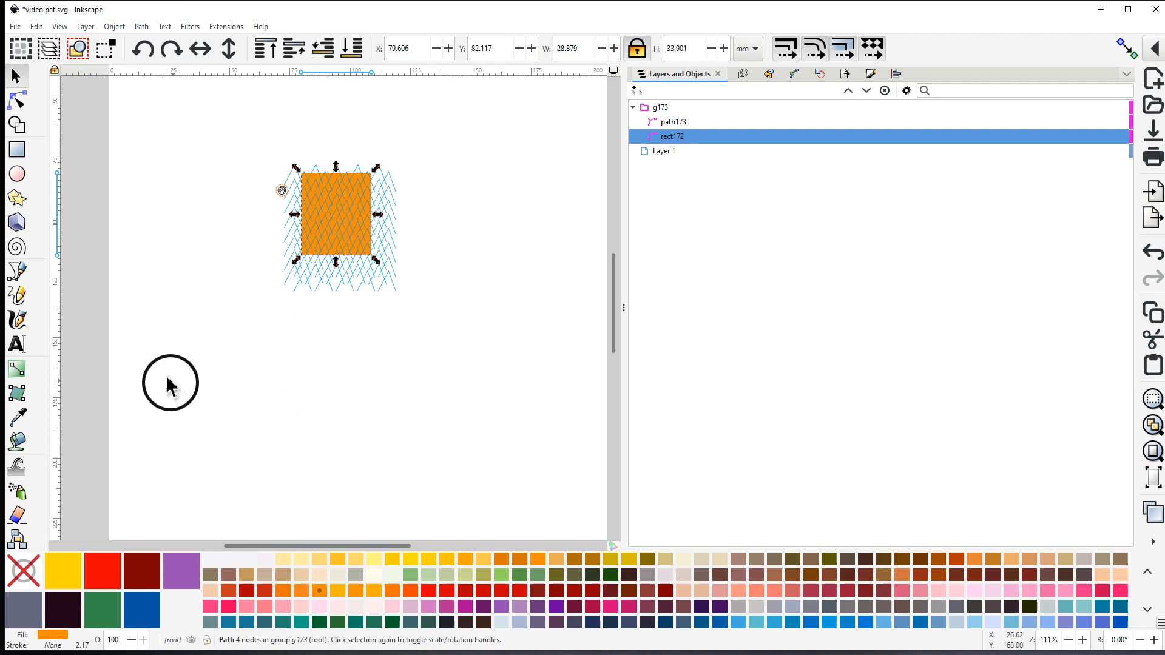
left_click(18, 272)
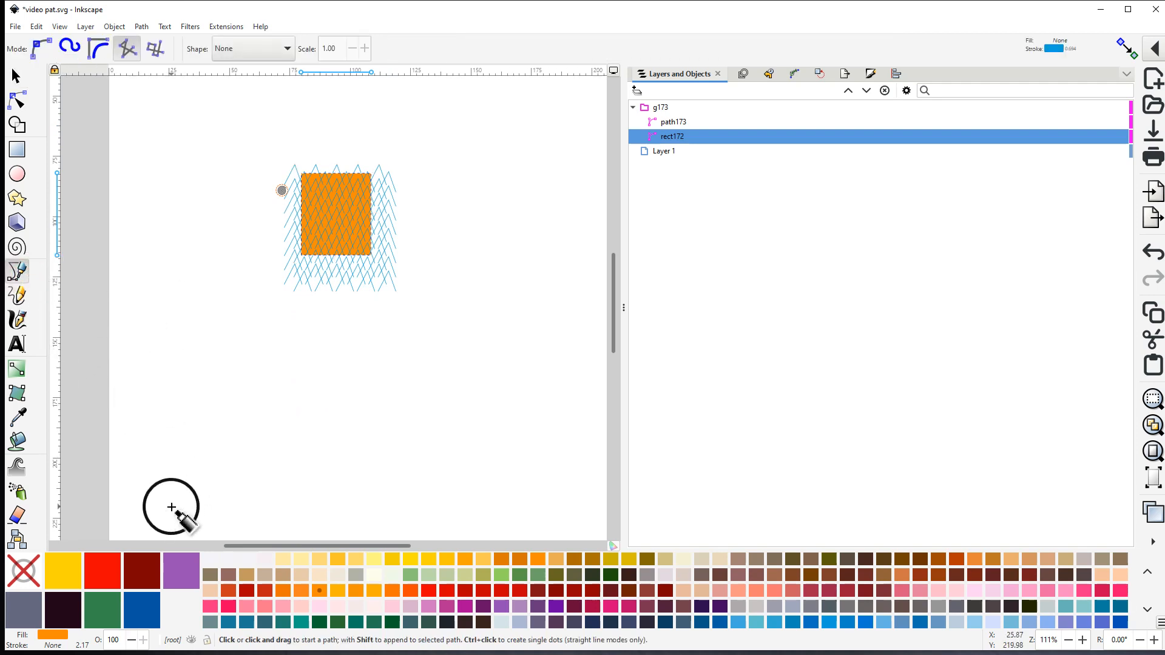
left_click(207, 520)
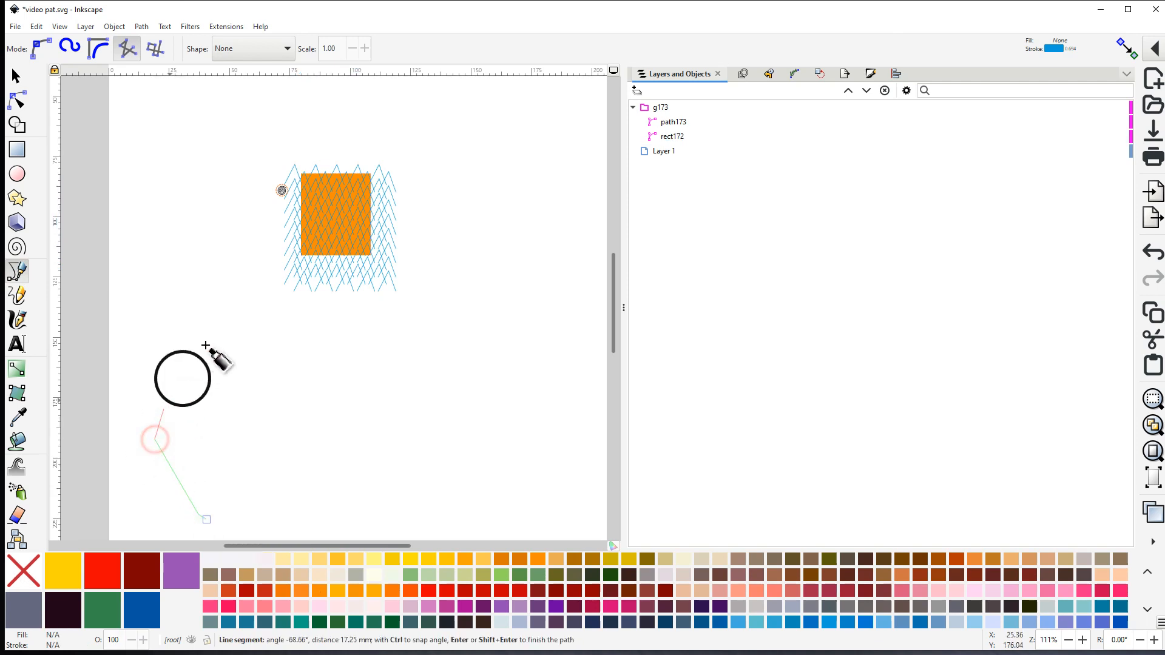
left_click(230, 322)
left_click(417, 261)
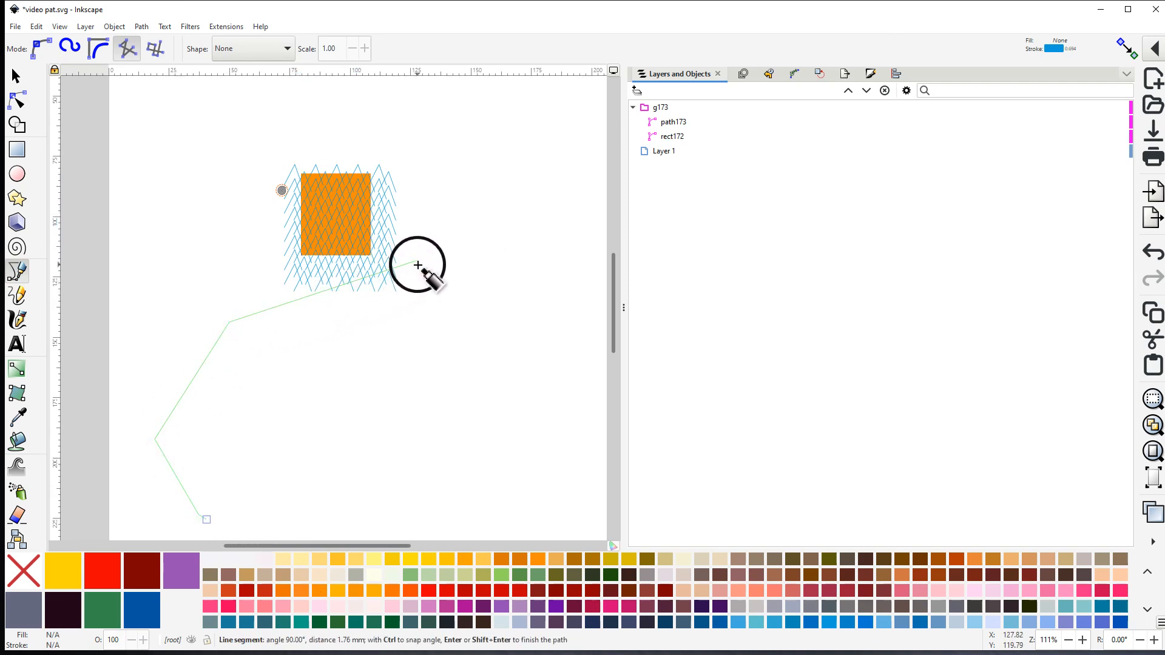
key("Return")
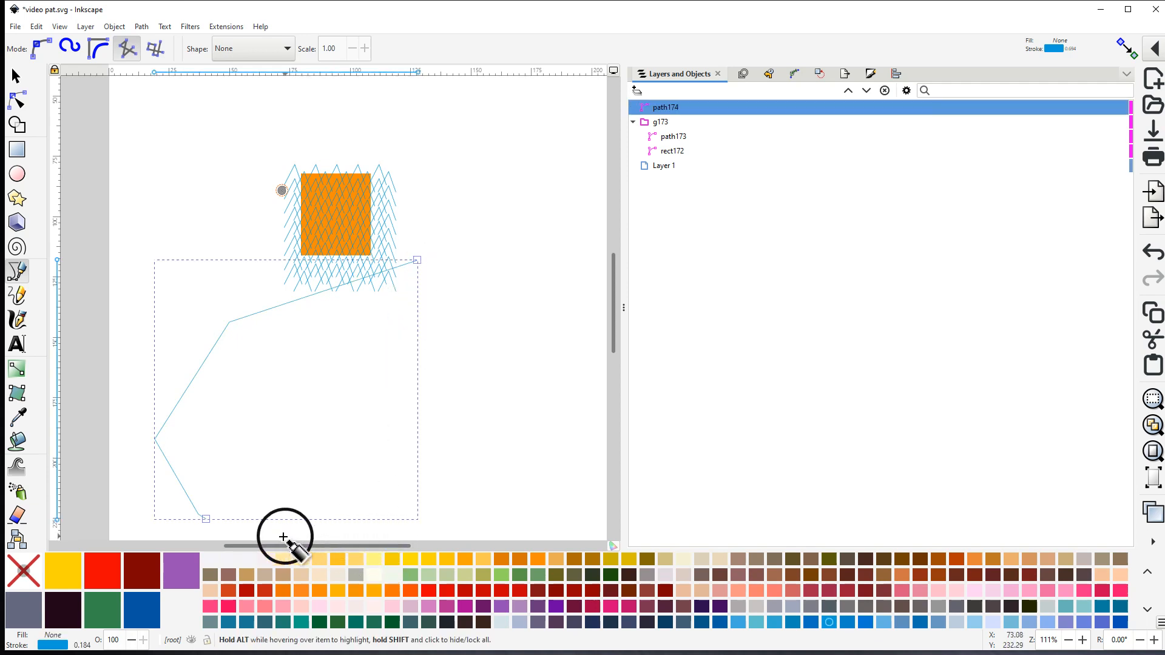
Draw a second open, straight-segmented path with five nodes, about 98 by 122 mm, facing the first one across the page
scroll(438, 432, "down", 4)
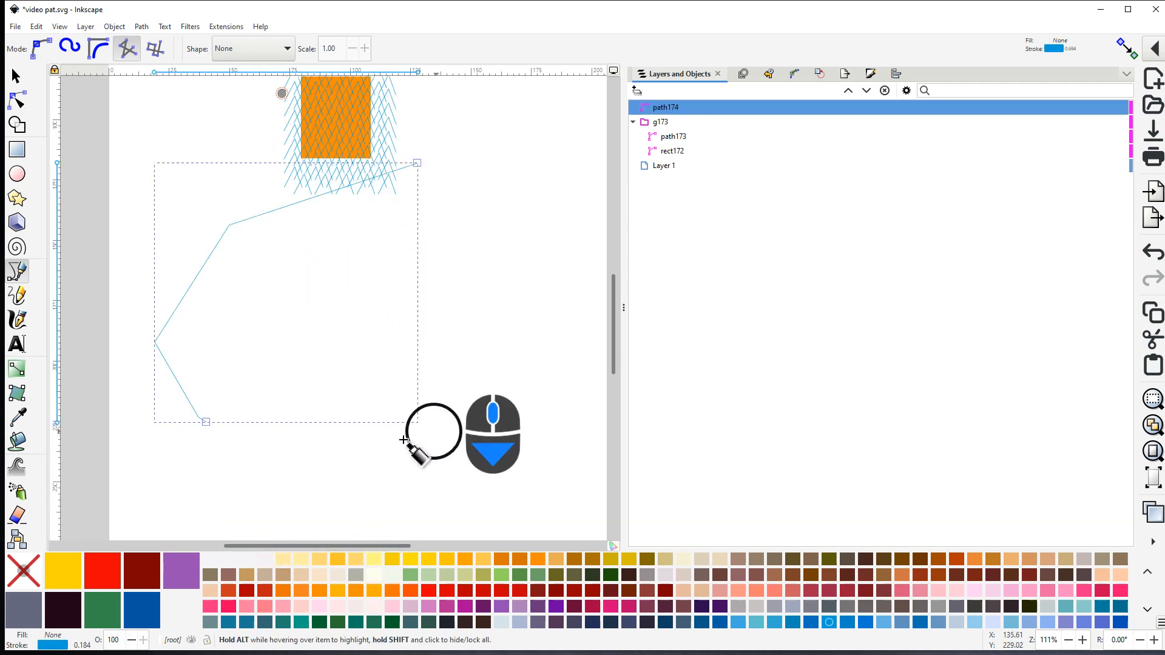
left_click(298, 474)
left_click(469, 462)
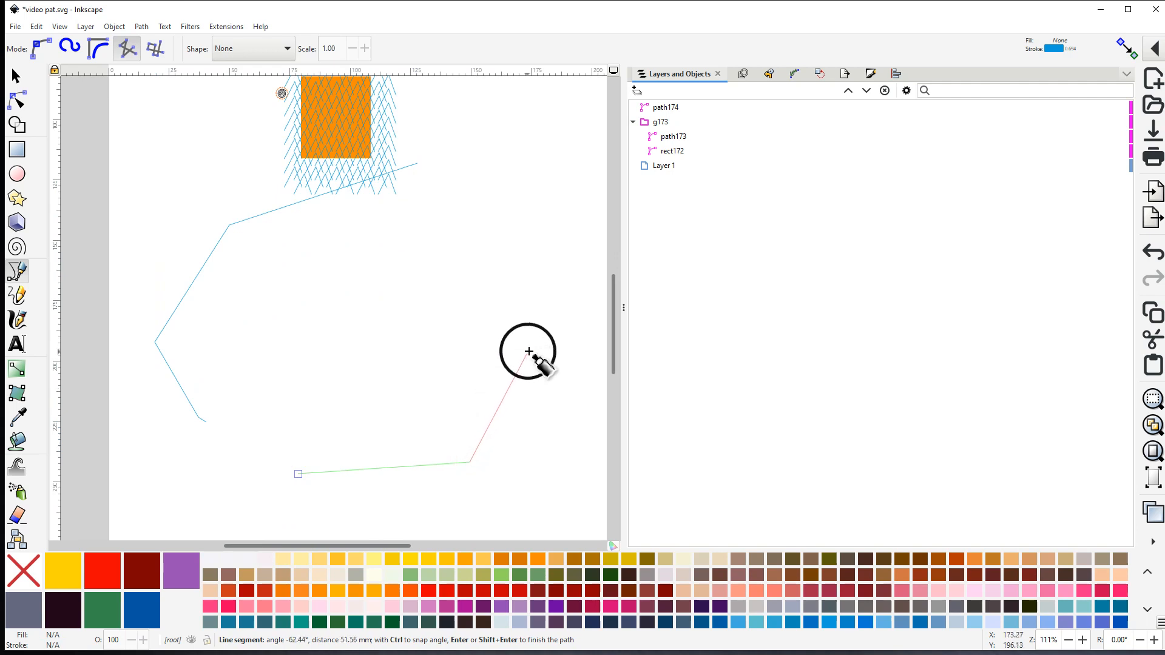
left_click(529, 350)
left_click(534, 243)
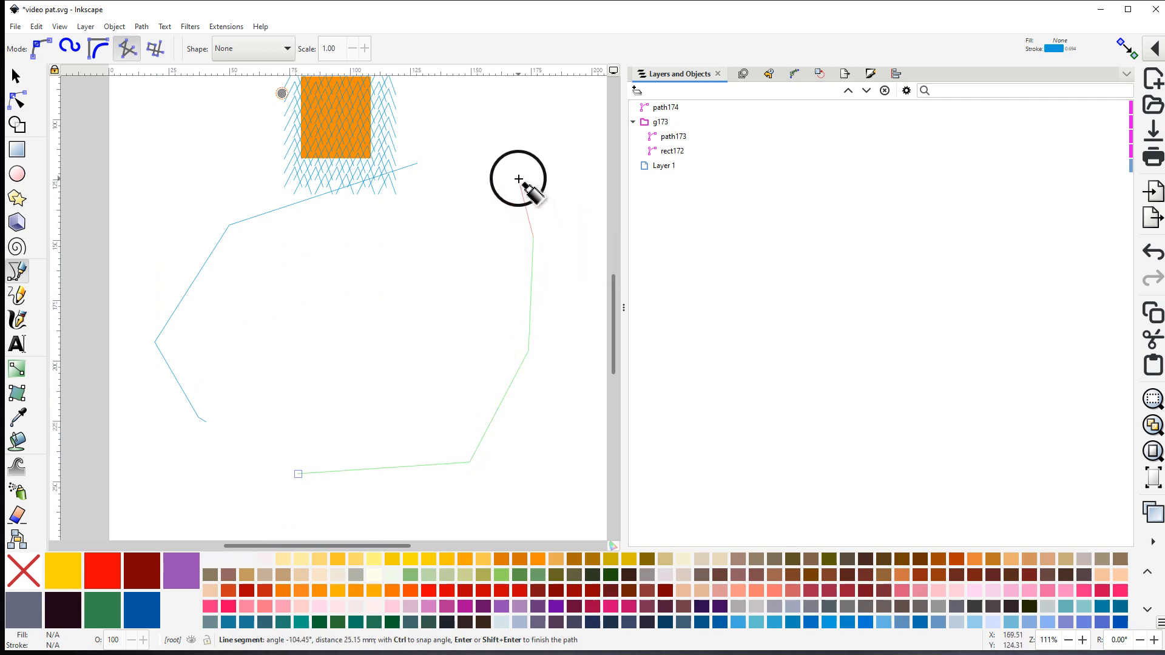
double_click(518, 178)
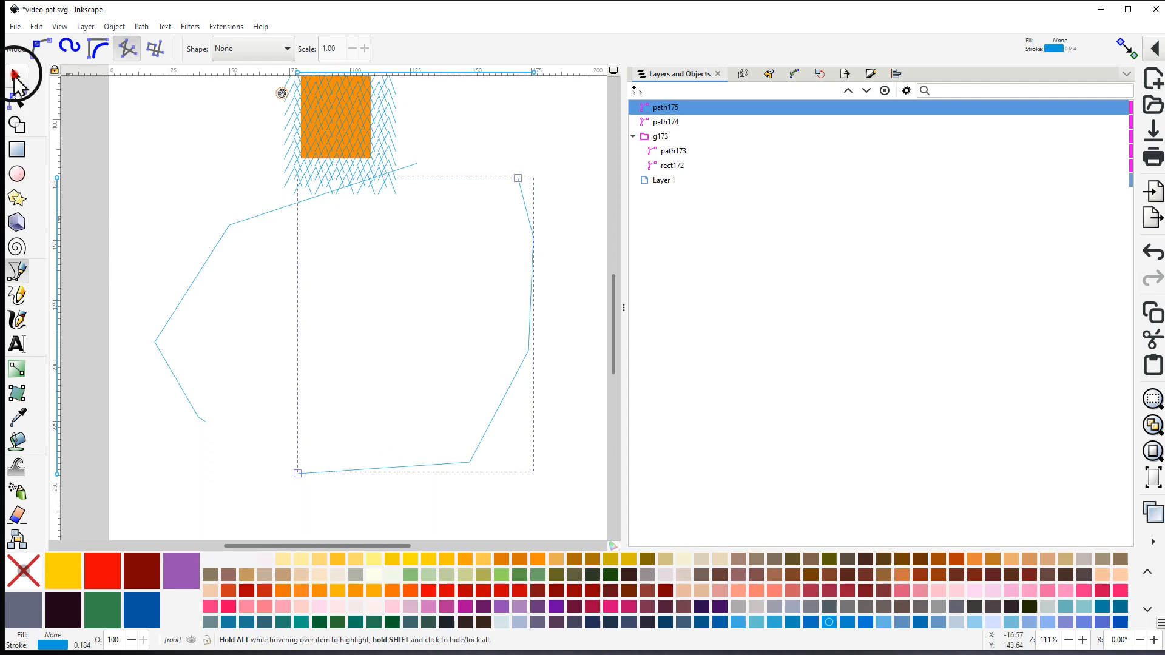
Select both open paths and combine them into a single path
left_click(15, 76)
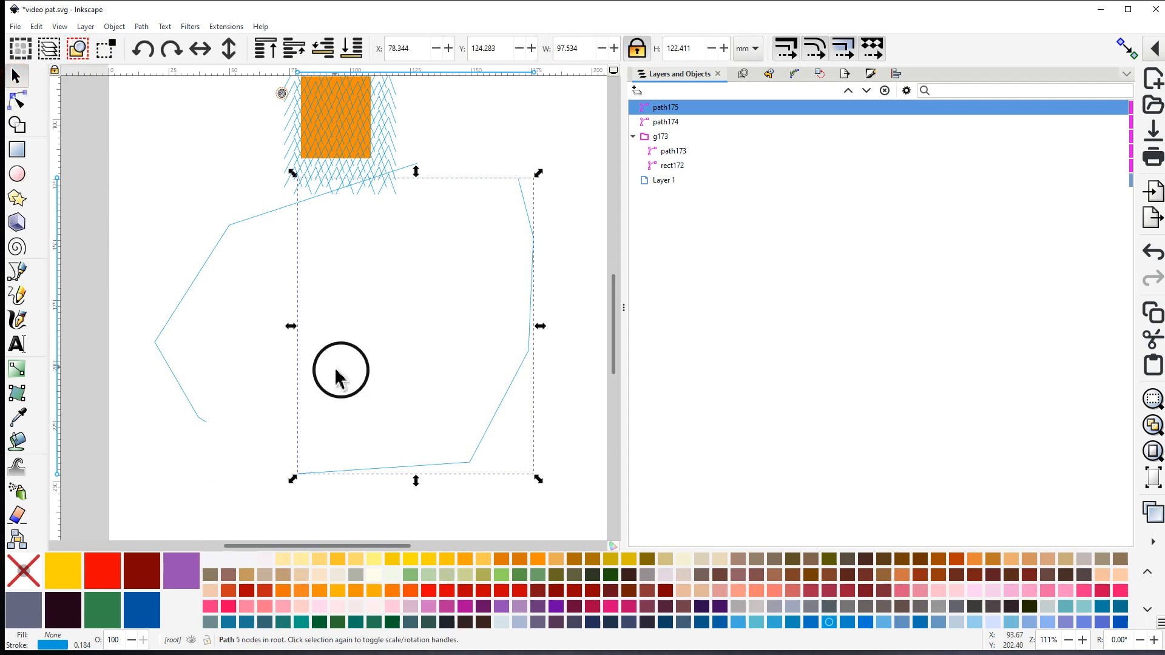
left_click(207, 267, "shift")
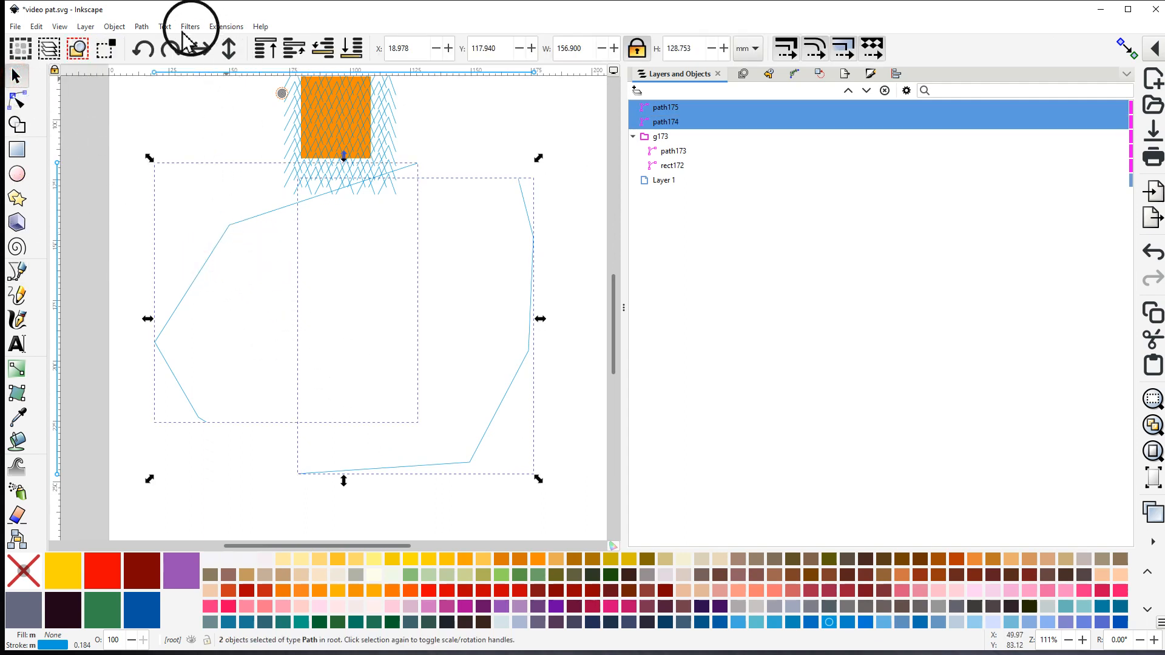
left_click(143, 27)
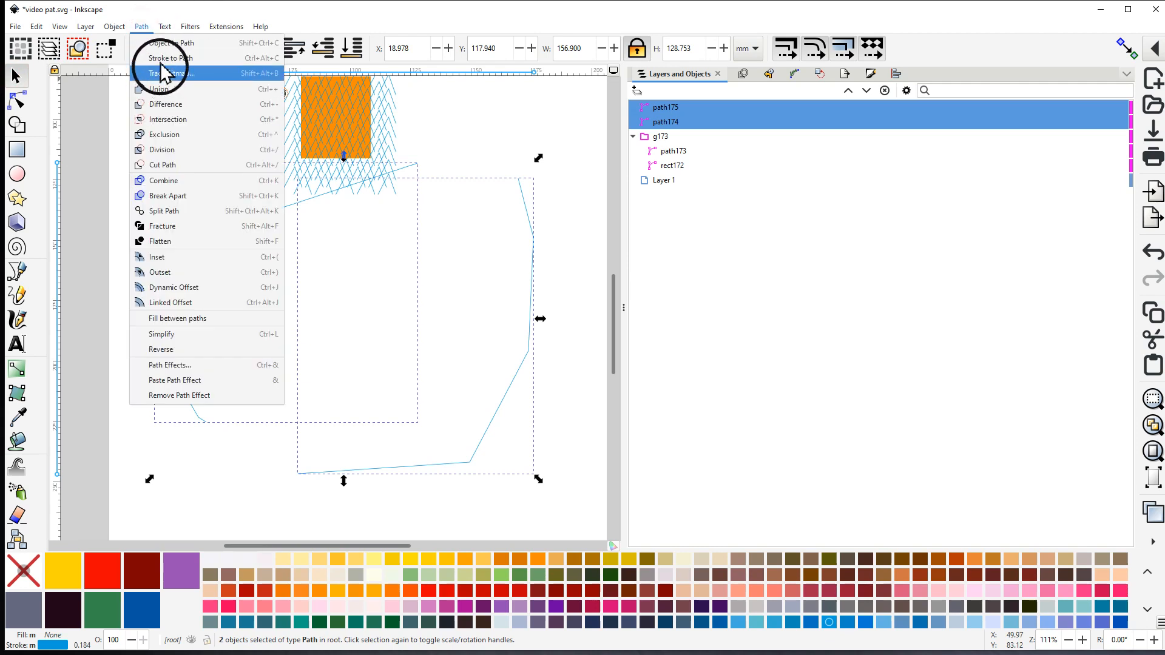
left_click(162, 181)
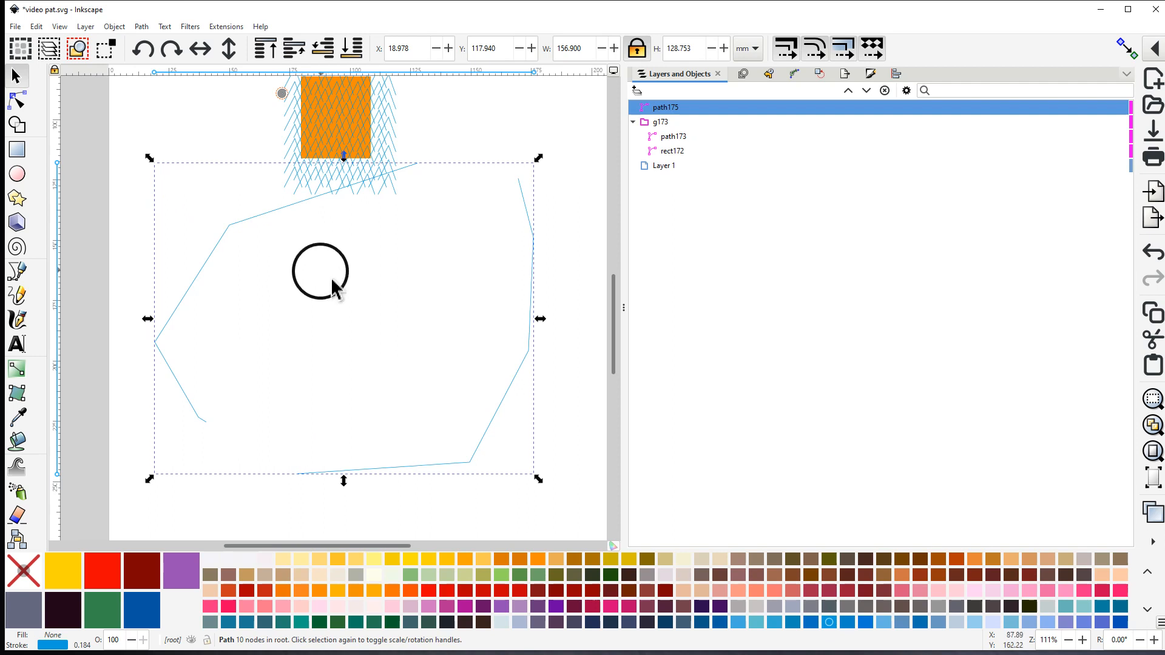
In the combined path's Ink/Stitch params, enable the custom satin column and apply
left_click(226, 27)
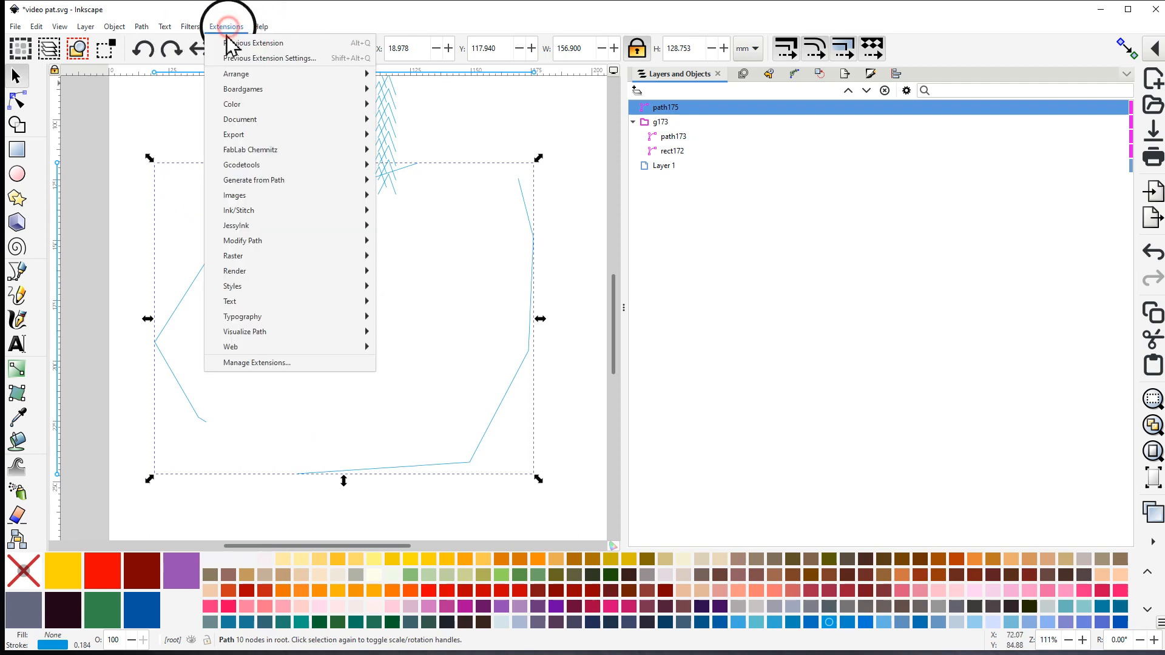
mouse_move(246, 210)
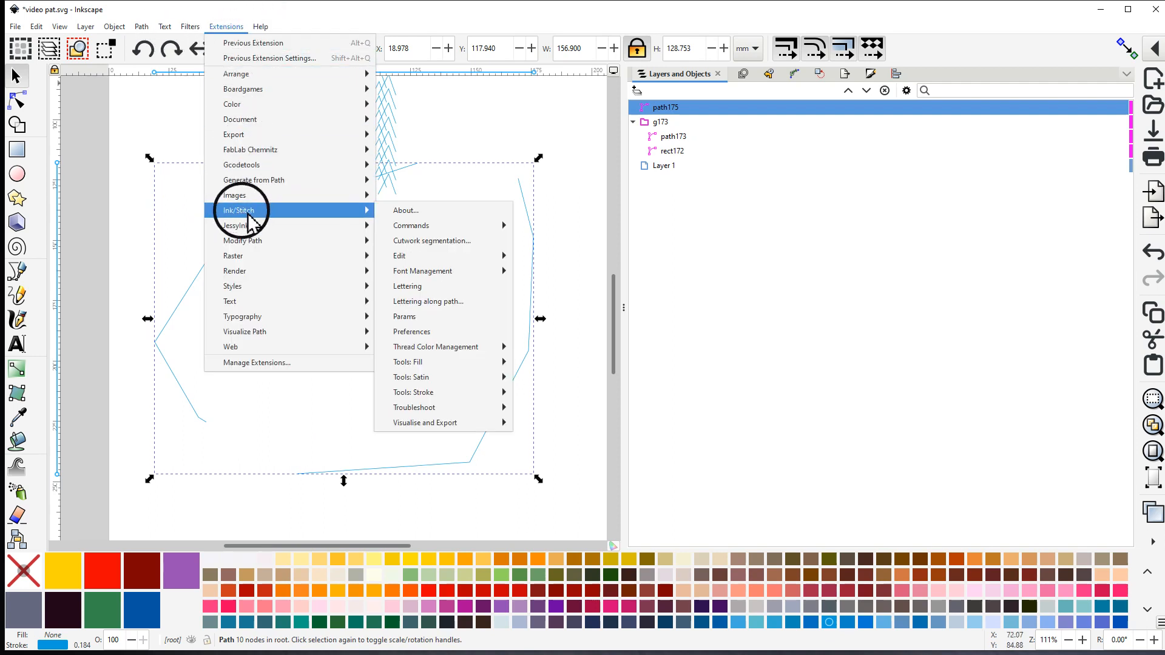
left_click(418, 318)
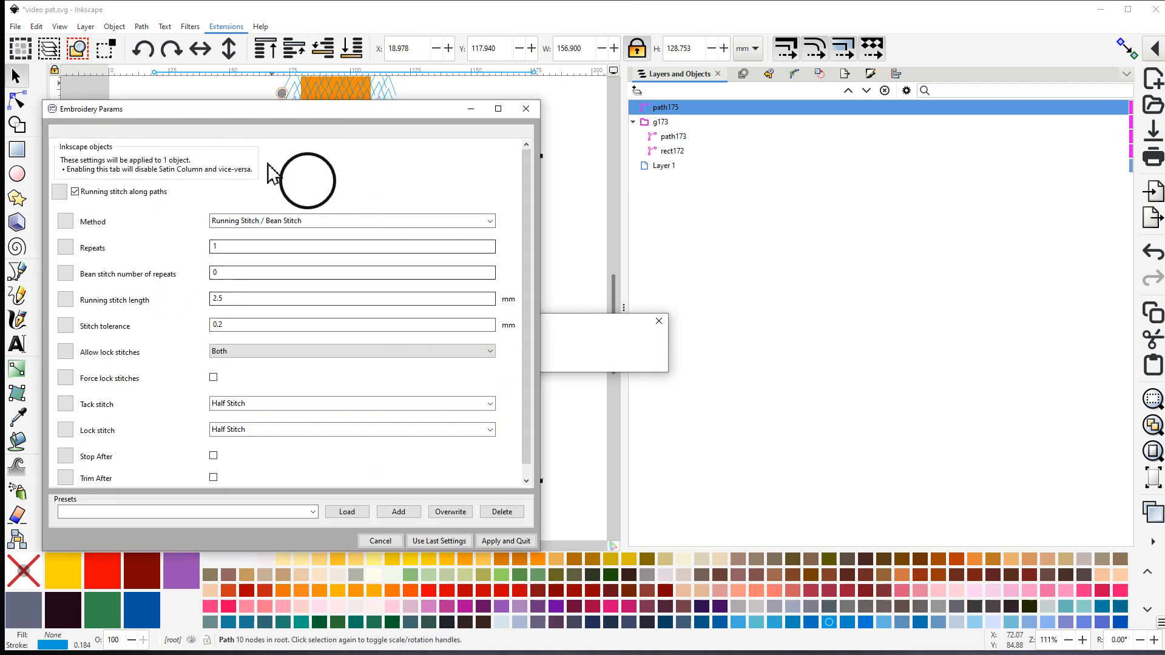
left_click(104, 135)
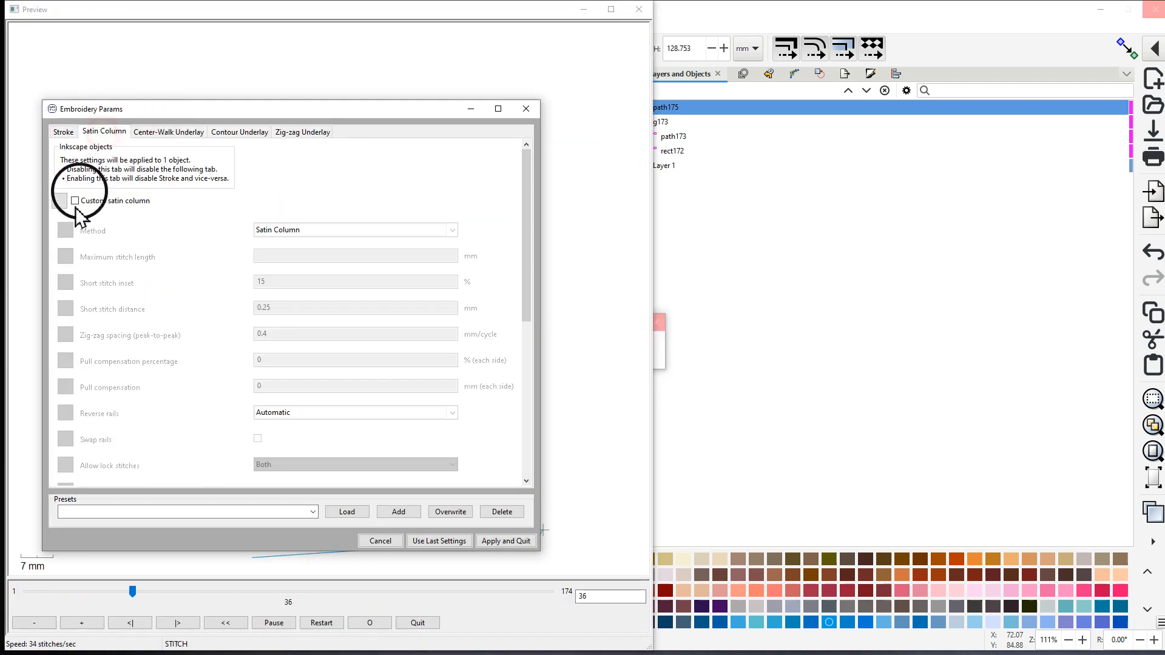
left_click(74, 200)
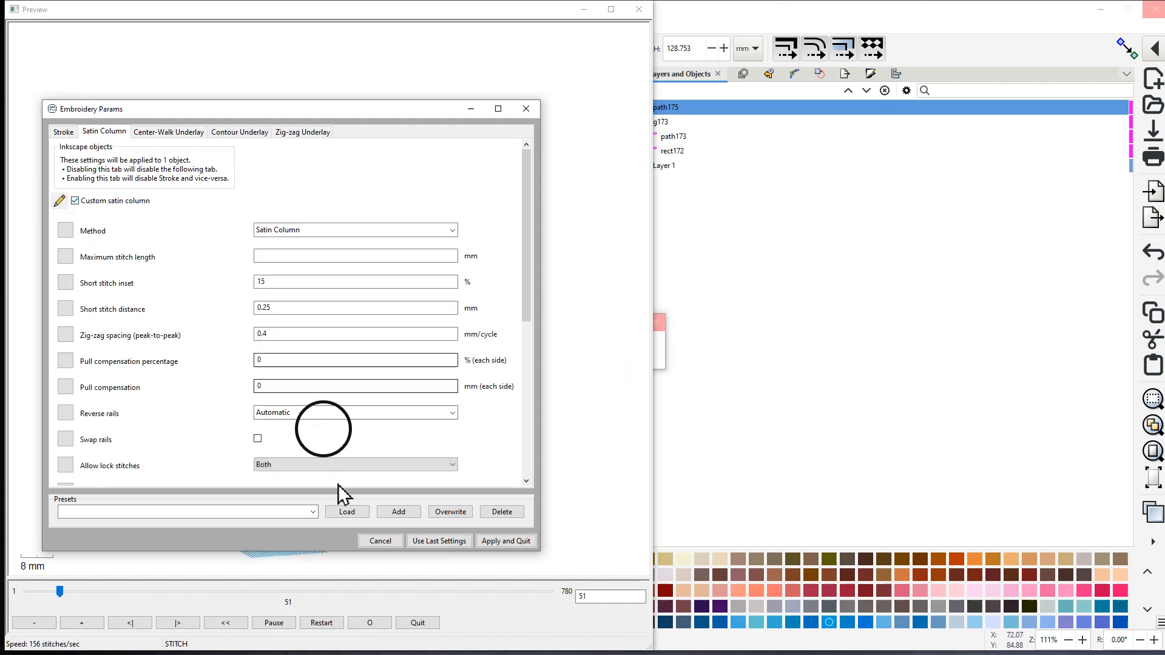
left_click(490, 540)
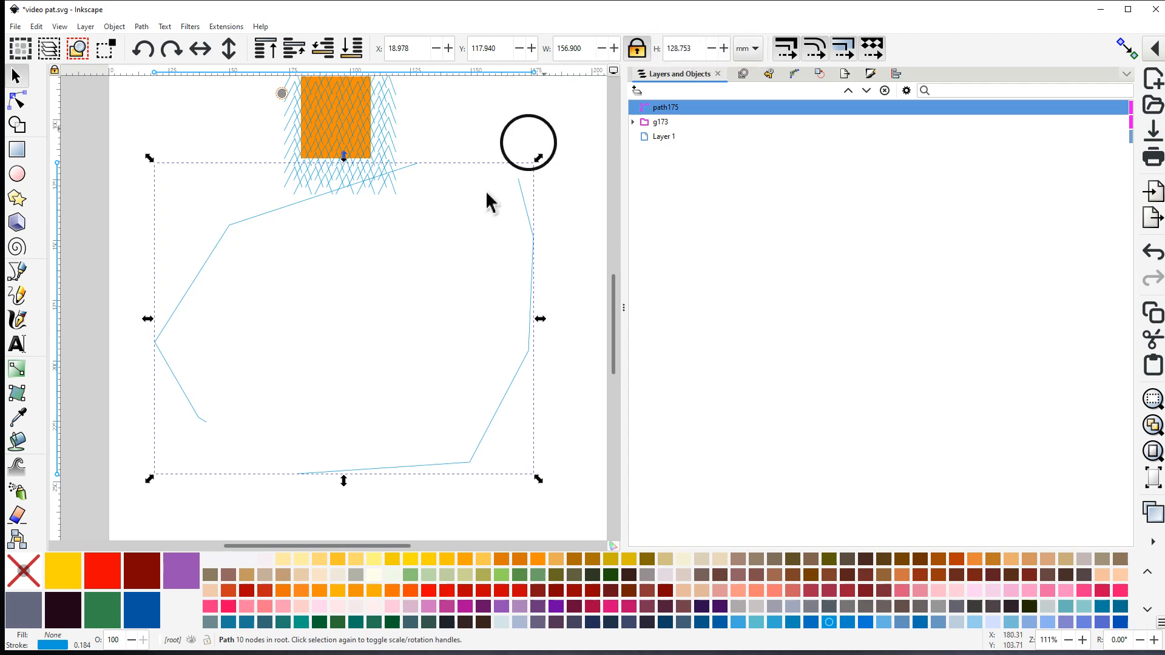
Move the satin column path down the page, clear of the orange rectangle and its zigzag pattern
key("ctrl")
scroll(409, 294, "down", 2, "ctrl")
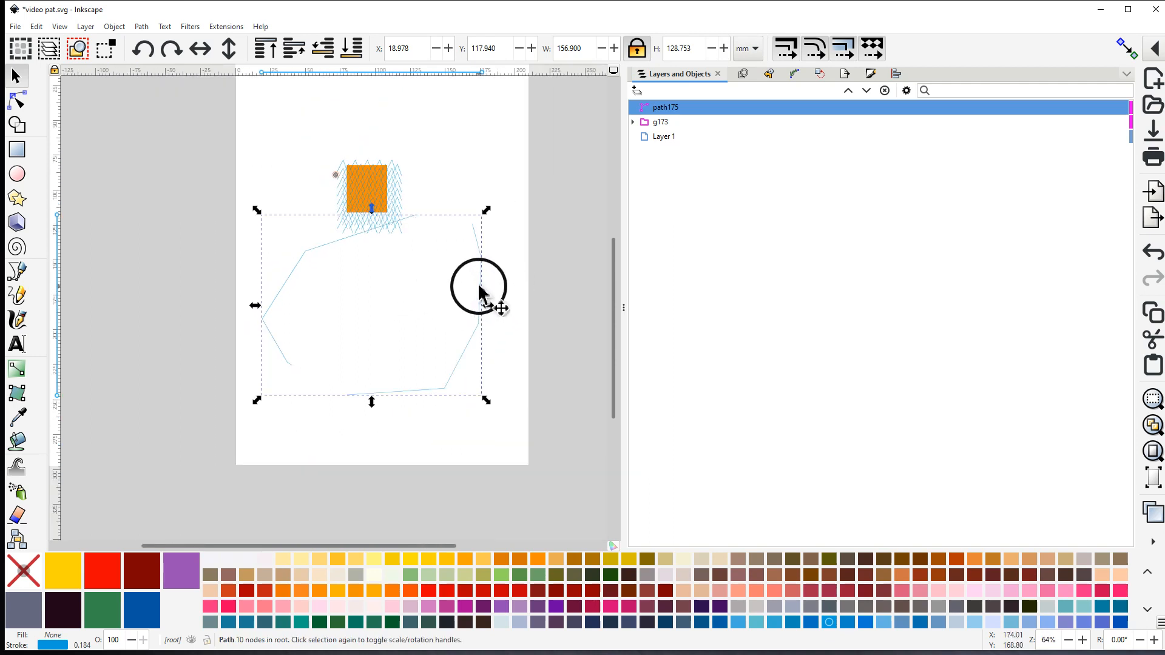
left_click_drag(480, 287, 478, 343)
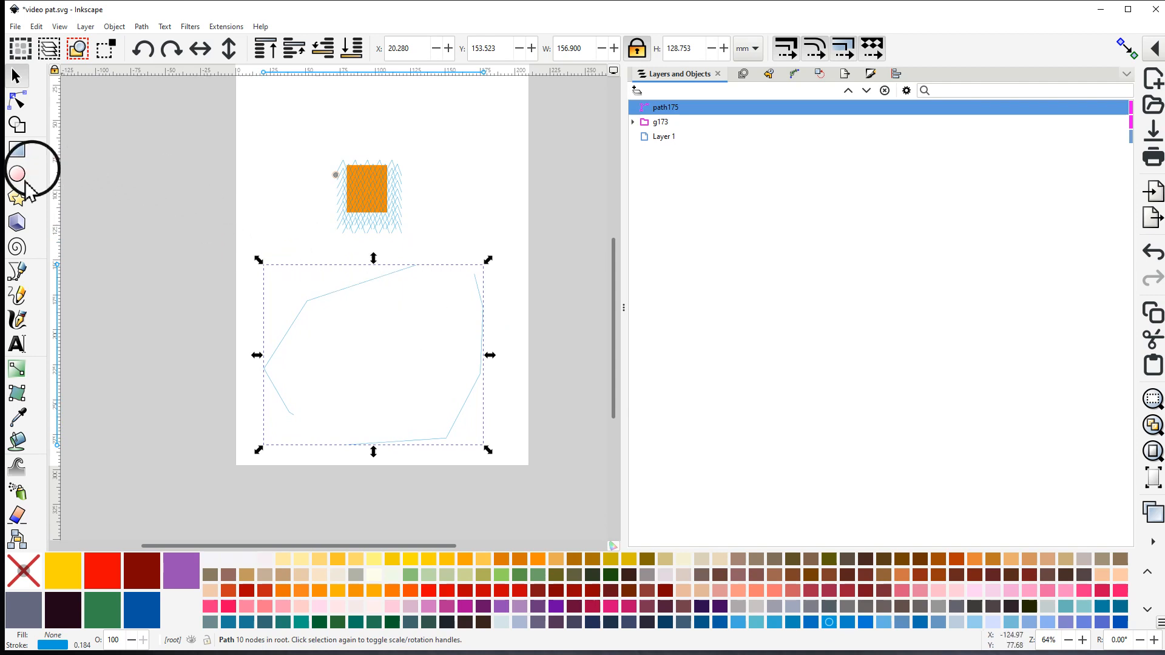
Draw a six-cornered star about 28 by 32 mm in the empty area left of the page
left_click(17, 200)
left_click_drag(148, 148, 165, 159)
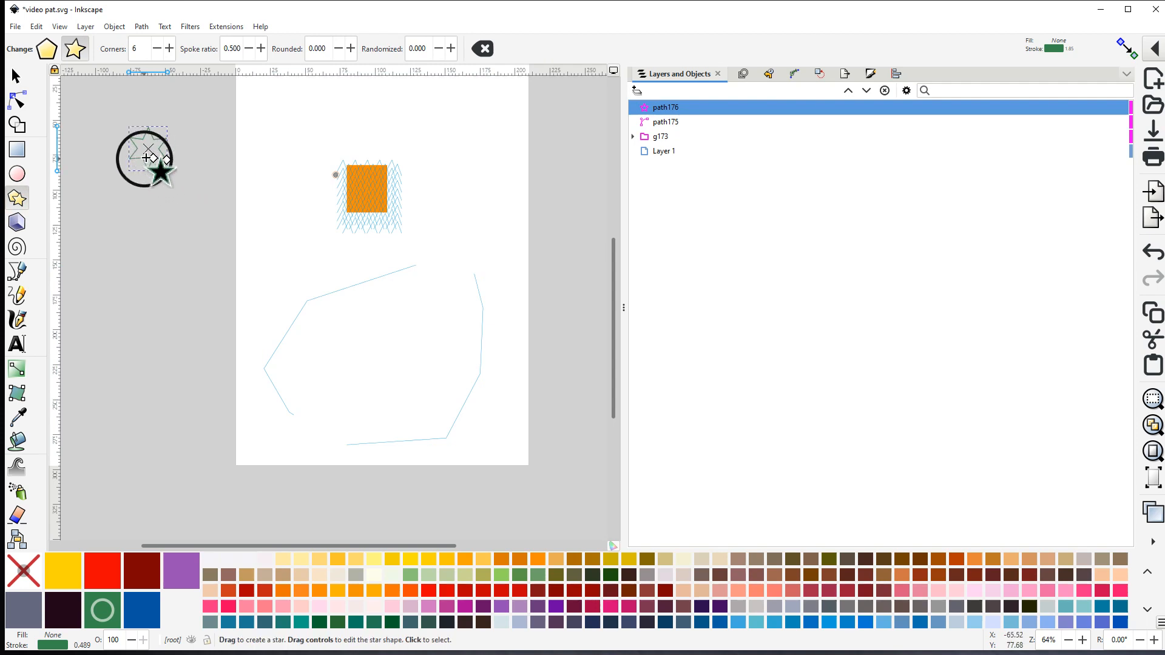
left_click(16, 76)
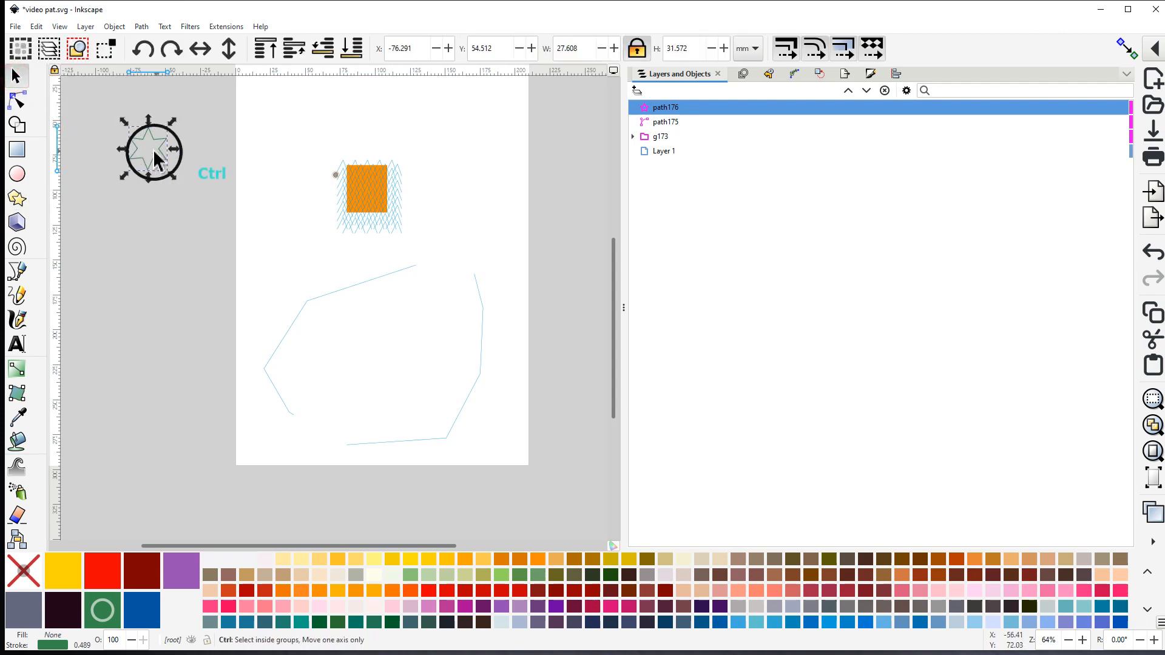
Scale the star down to about 9 by 10 mm and move it slightly to the right
scroll(153, 151, "up", 2)
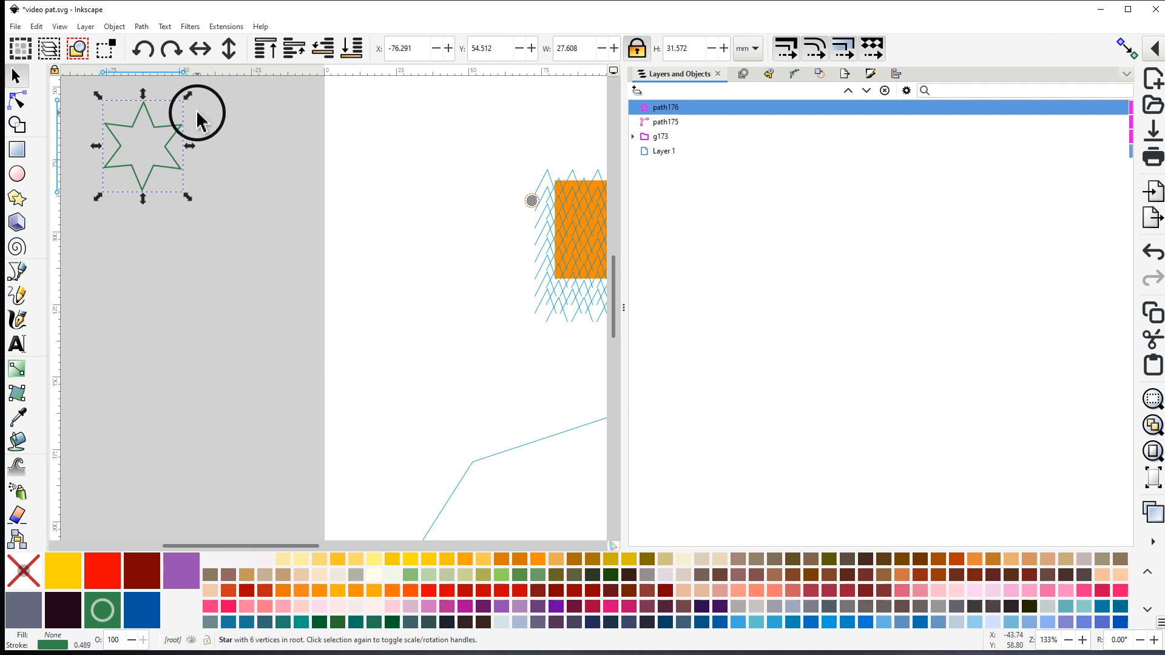
left_click_drag(188, 96, 133, 143)
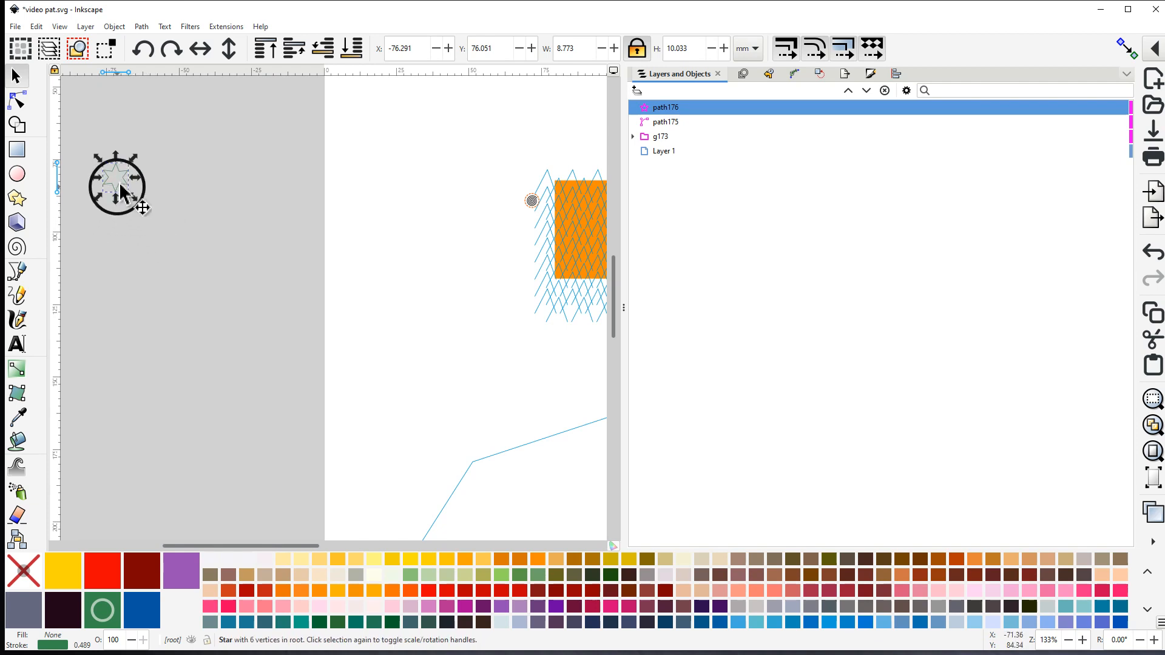
left_click_drag(125, 186, 145, 189)
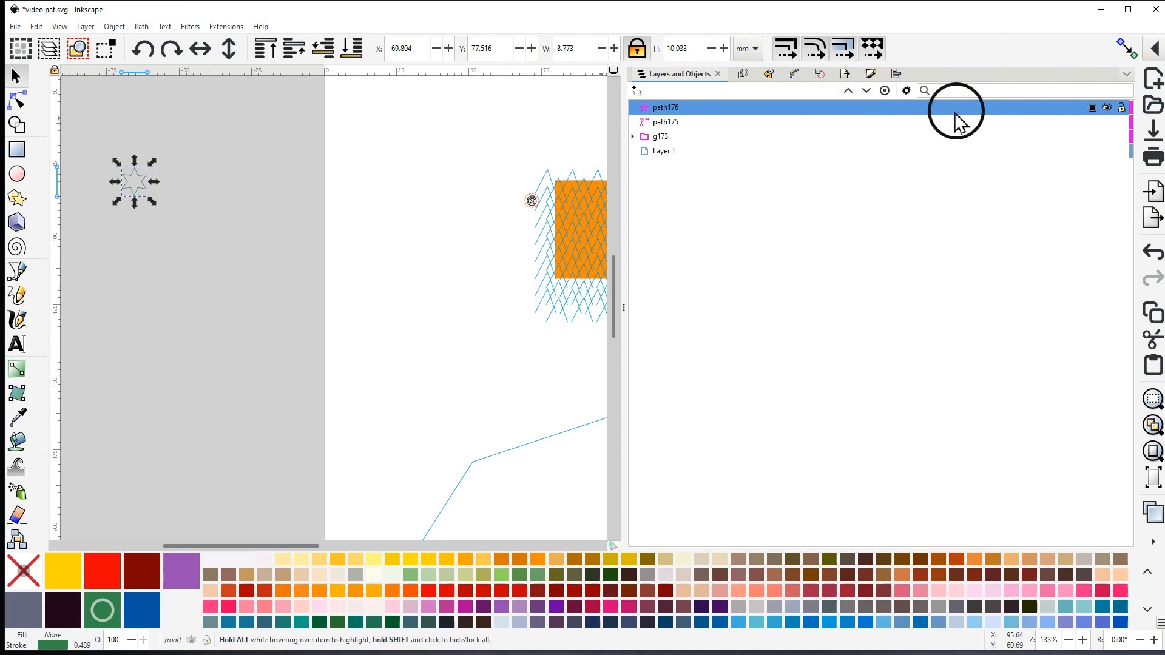
Apply the Tiling path effect to the small star and set the number of rows to 16
left_click(793, 74)
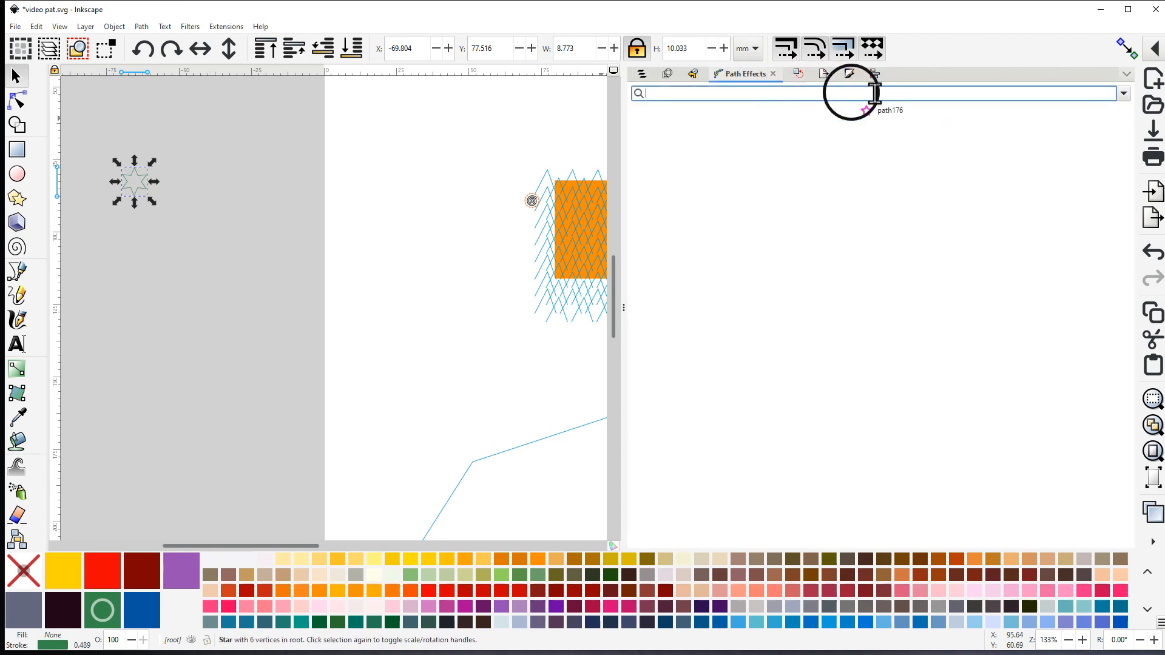
left_click(1121, 94)
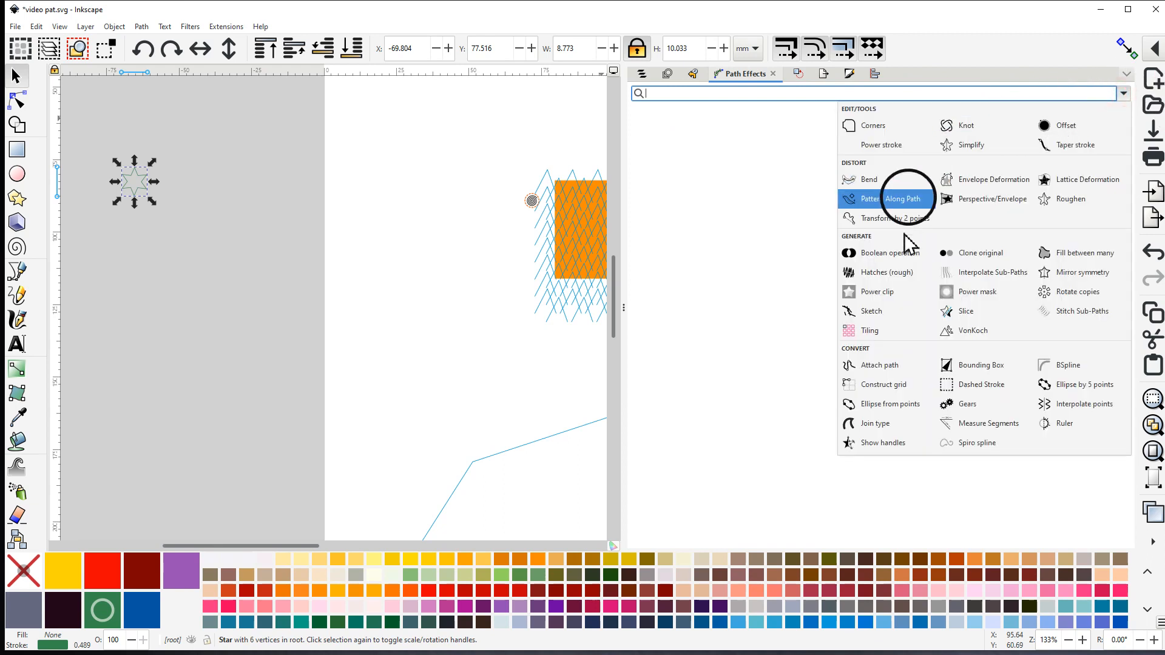
left_click(871, 331)
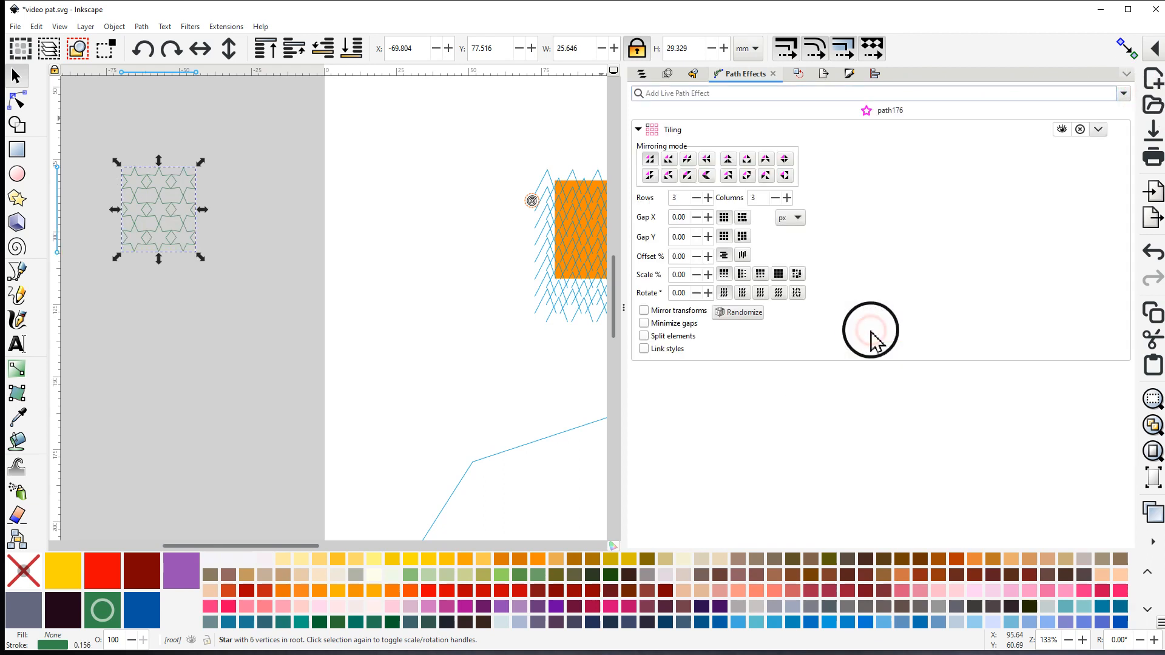
left_click(708, 199)
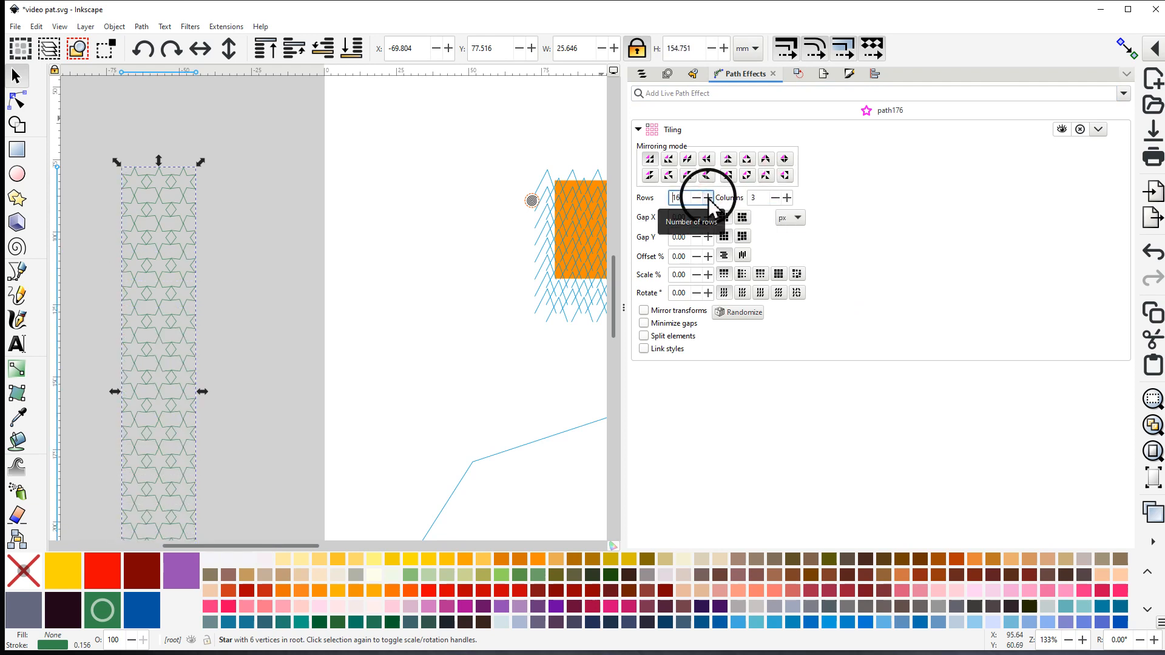
scroll(416, 290, "down", 3, "ctrl")
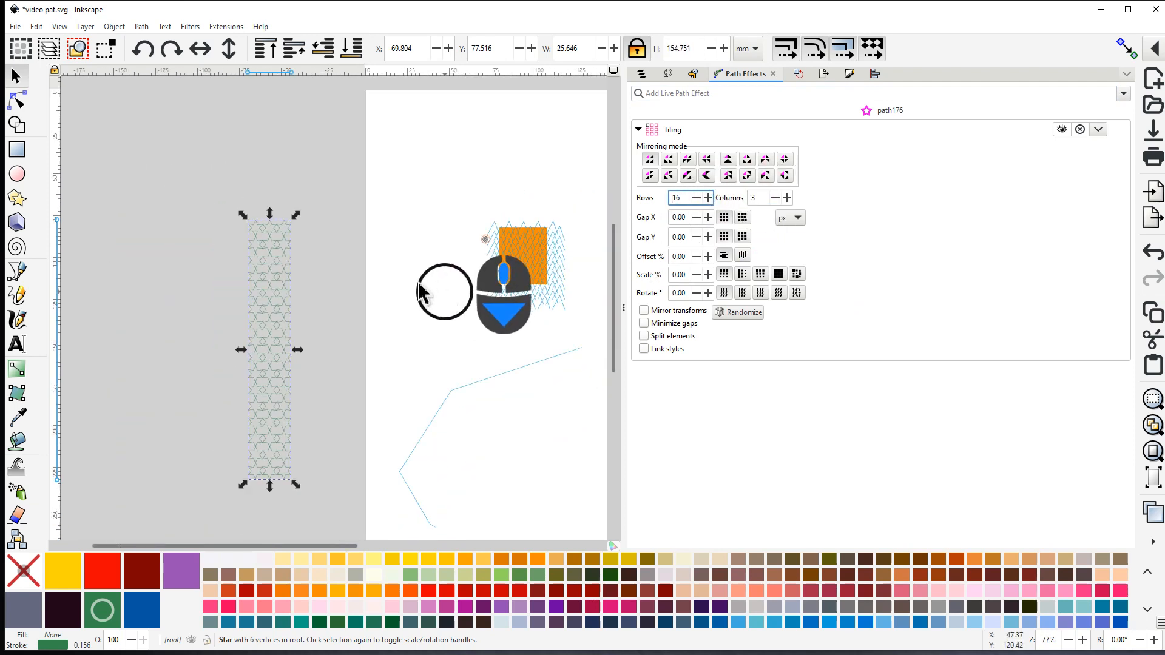
Move the tiled star strip onto the satin column on the page and set the Tiling effect's columns to 21
left_click_drag(400, 259, 324, 113)
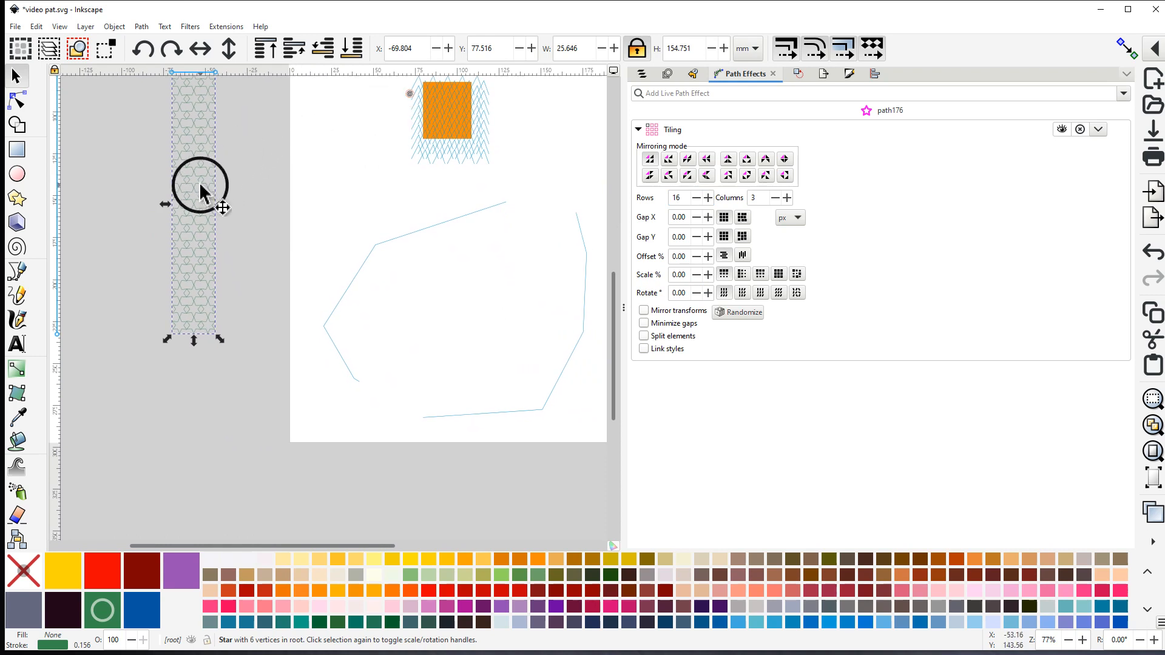
left_click_drag(201, 185, 348, 295)
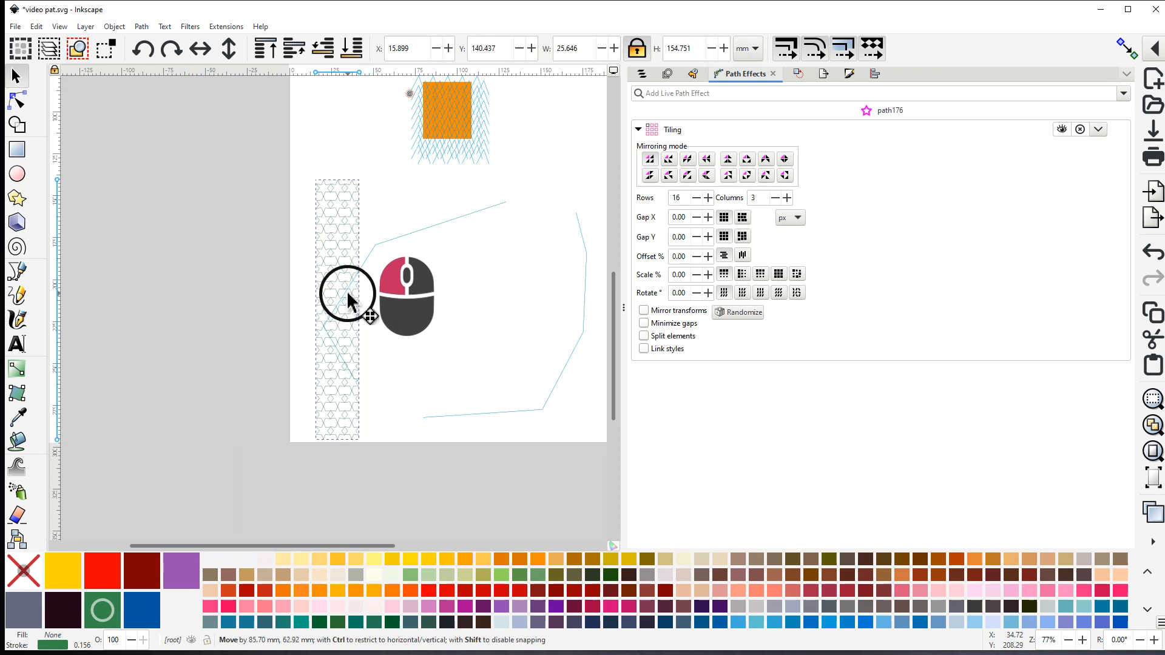
left_click(787, 198)
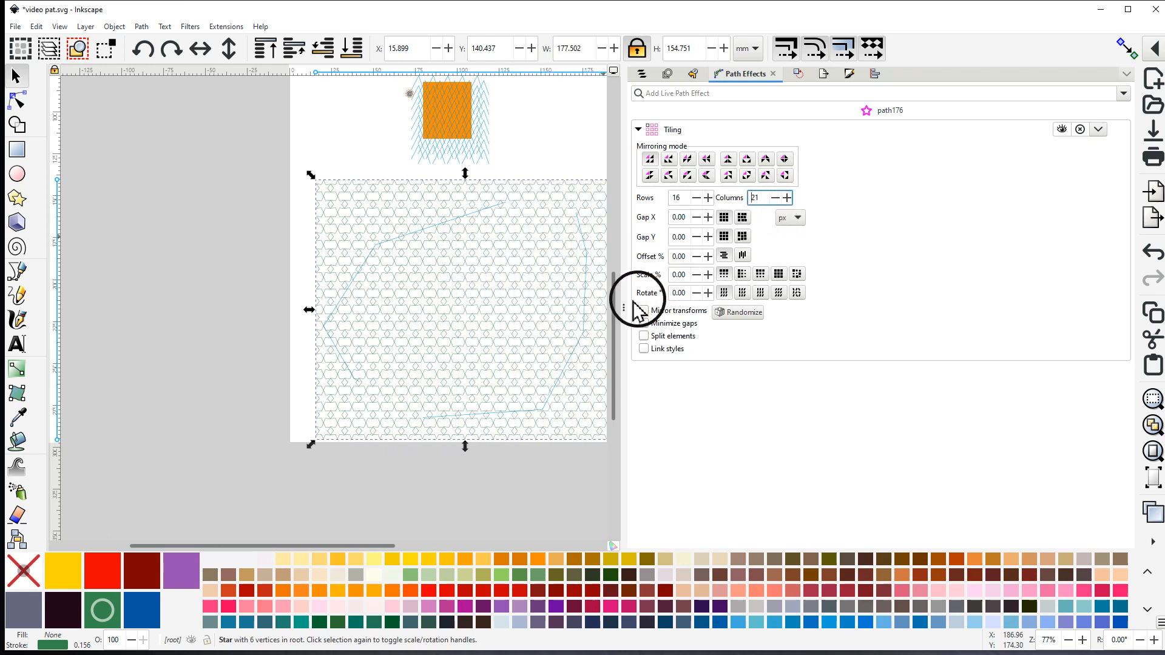
Convert the tiled star grid to a path and mark it as an Ink/Stitch pattern with Selection to pattern
left_click_drag(590, 299, 518, 294)
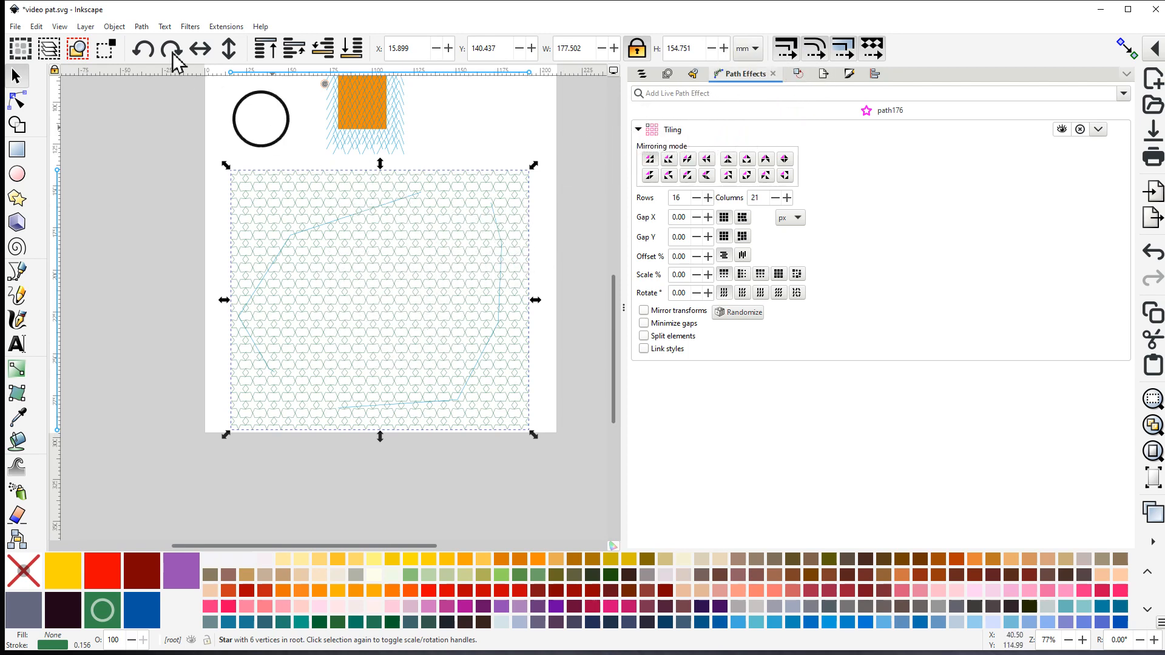
left_click(142, 27)
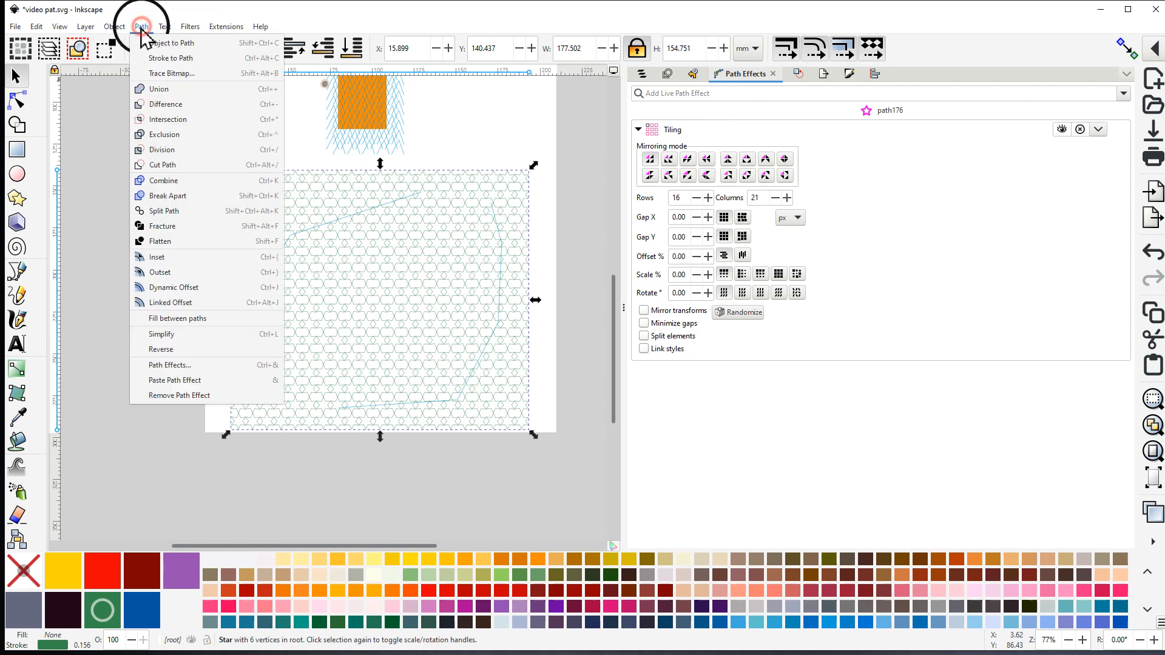
left_click(168, 53)
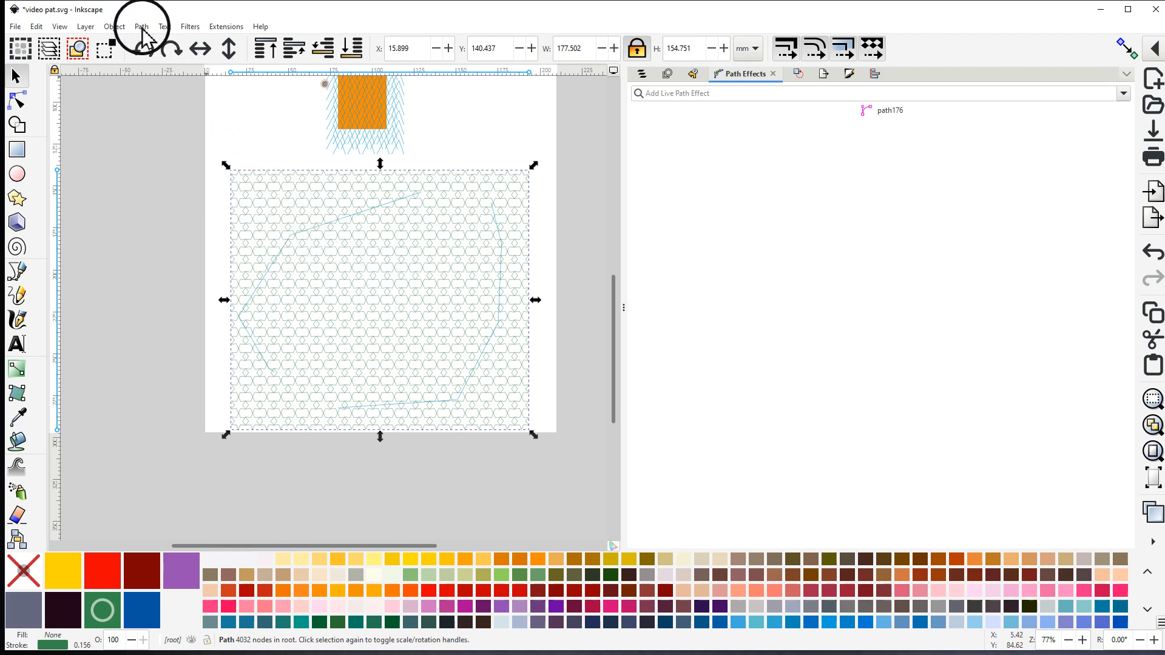
left_click(225, 26)
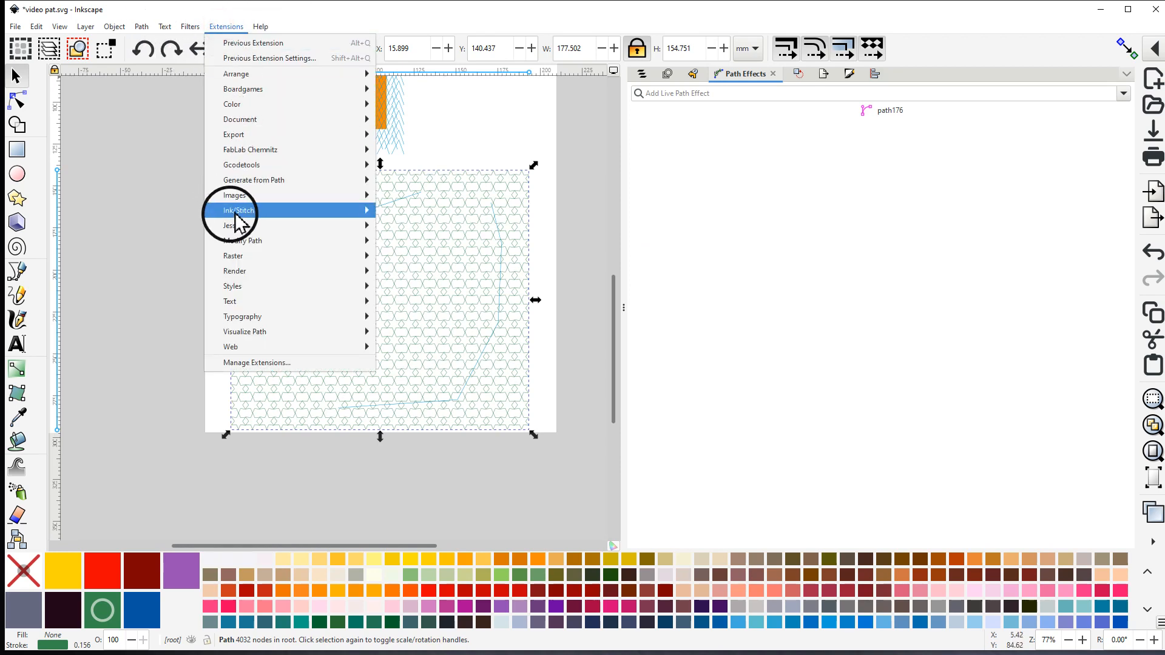
mouse_move(312, 210)
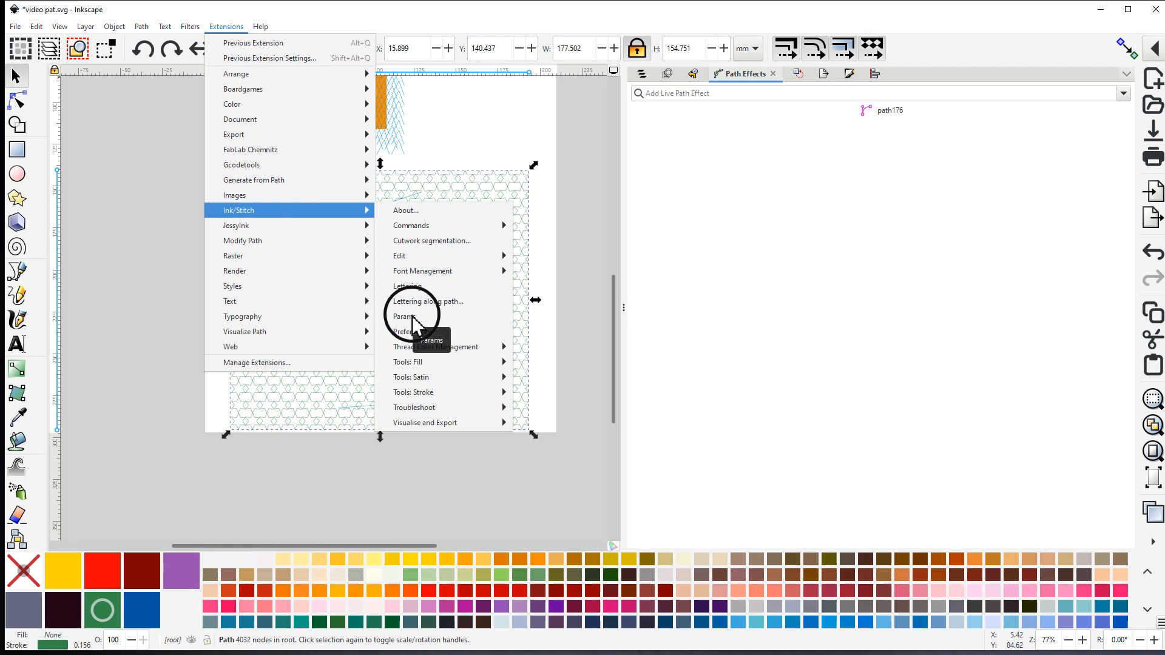
mouse_move(410, 256)
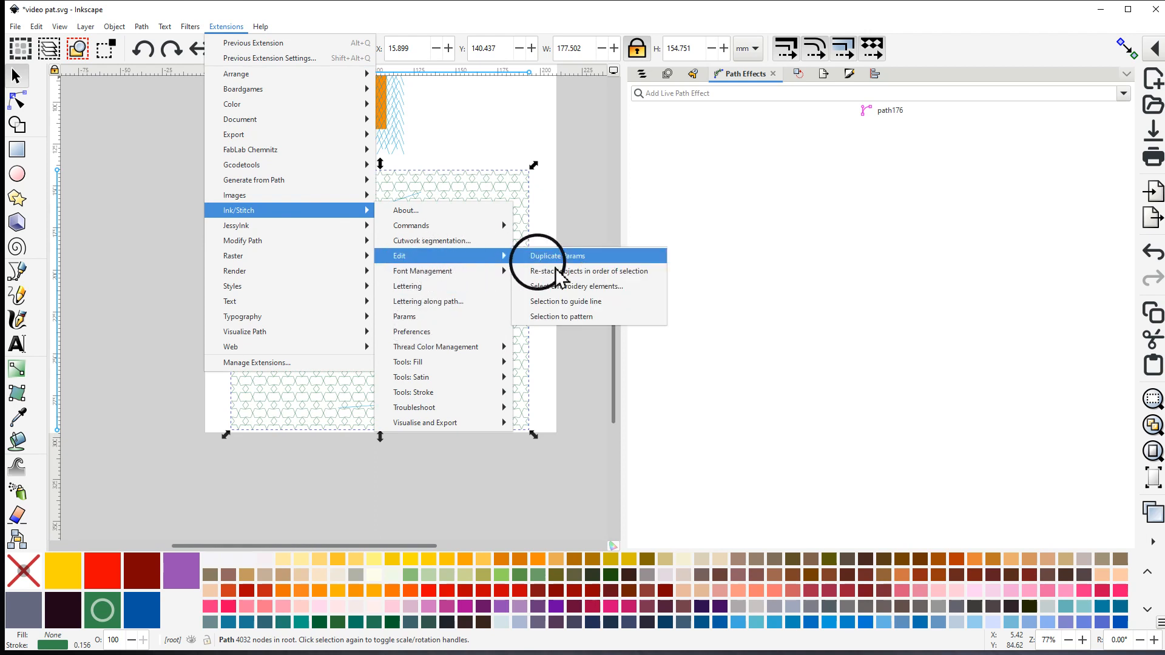
left_click(559, 317)
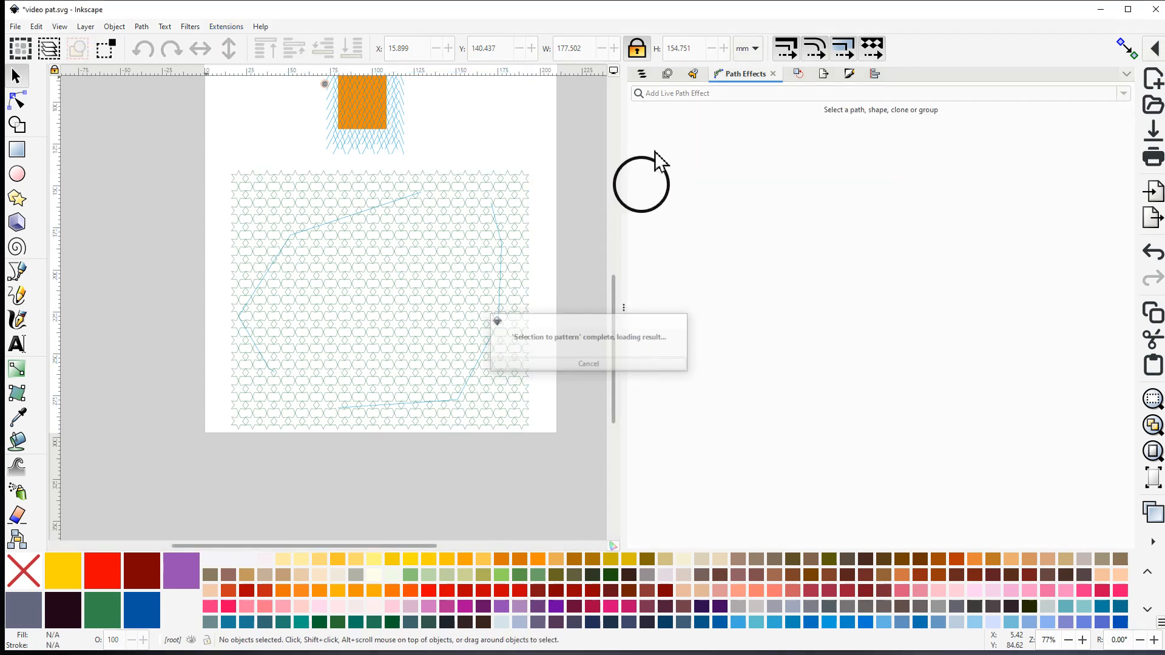
Group the star pattern path together with the satin column path
left_click(642, 74)
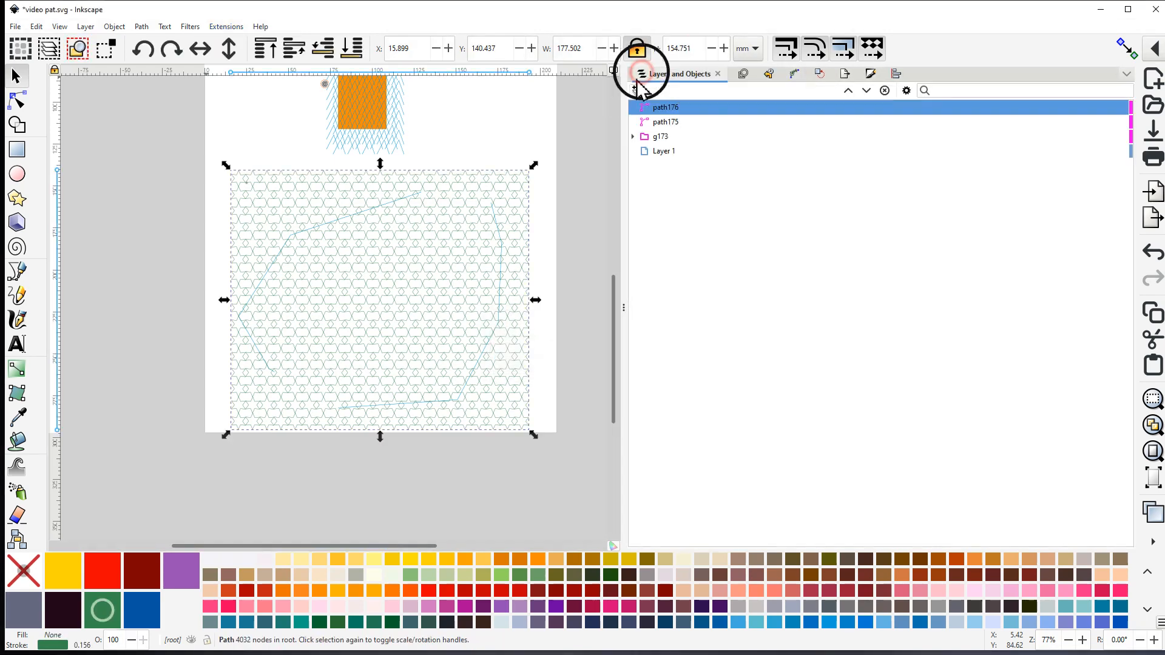
left_click(656, 124)
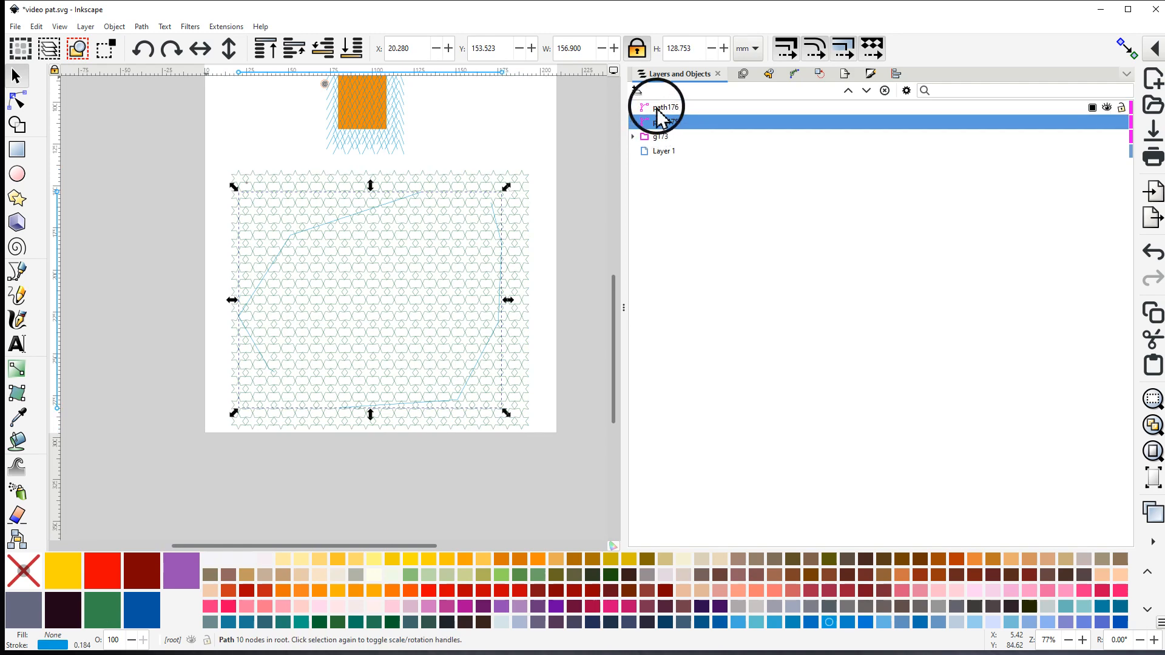
left_click(658, 109, "shift")
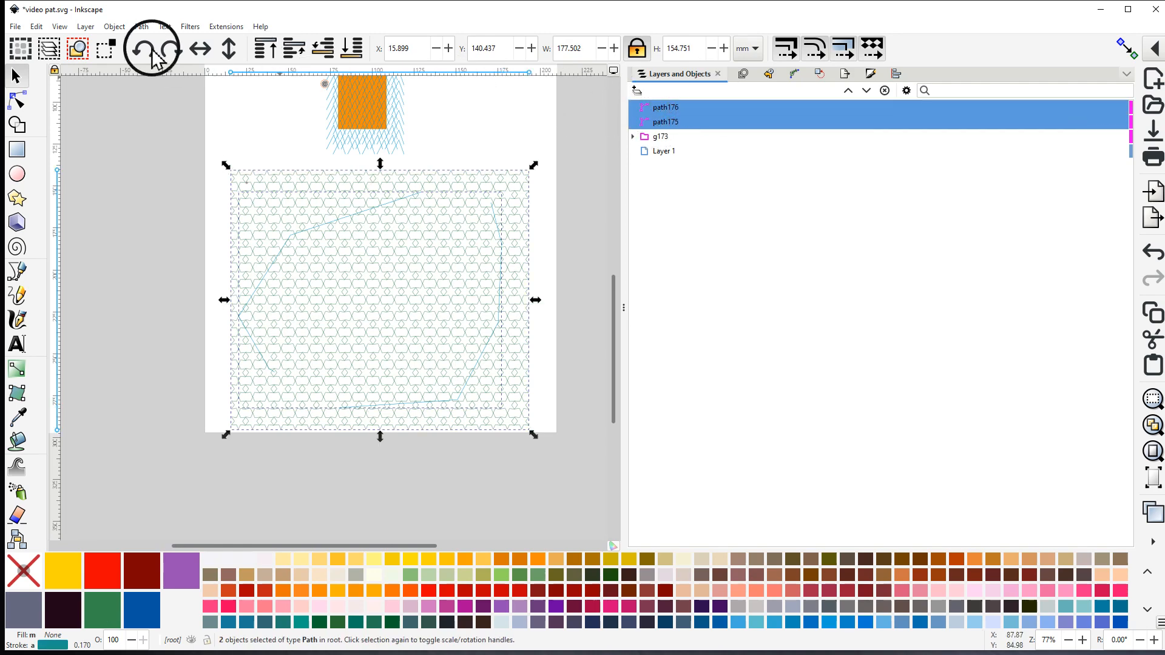
left_click(115, 27)
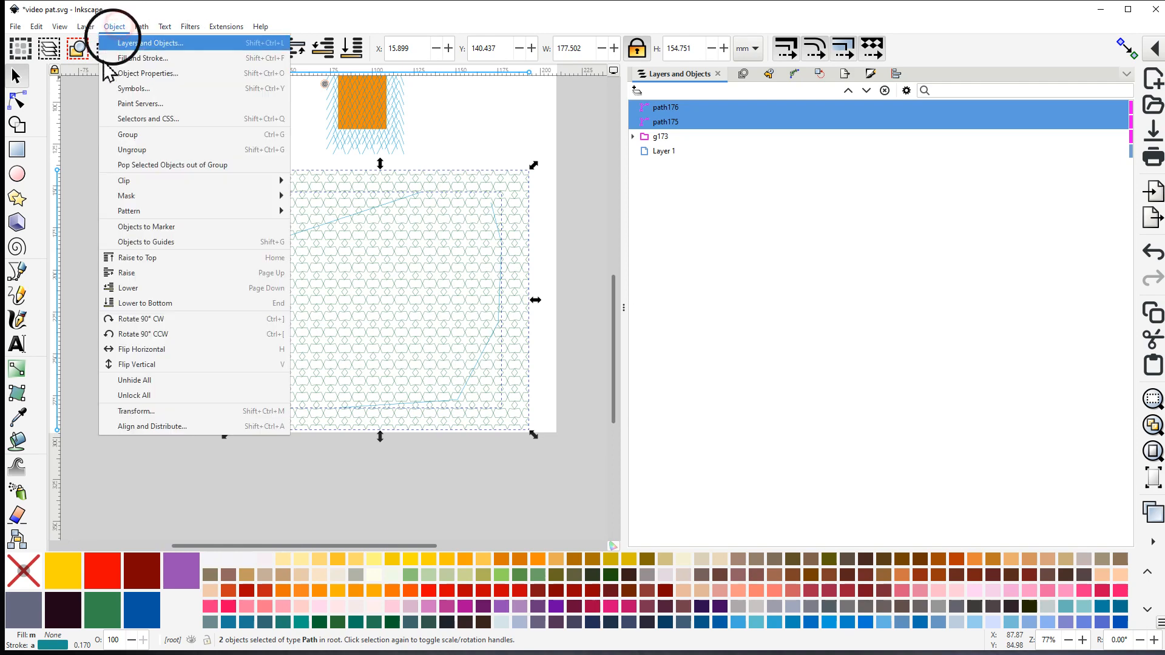
left_click(127, 134)
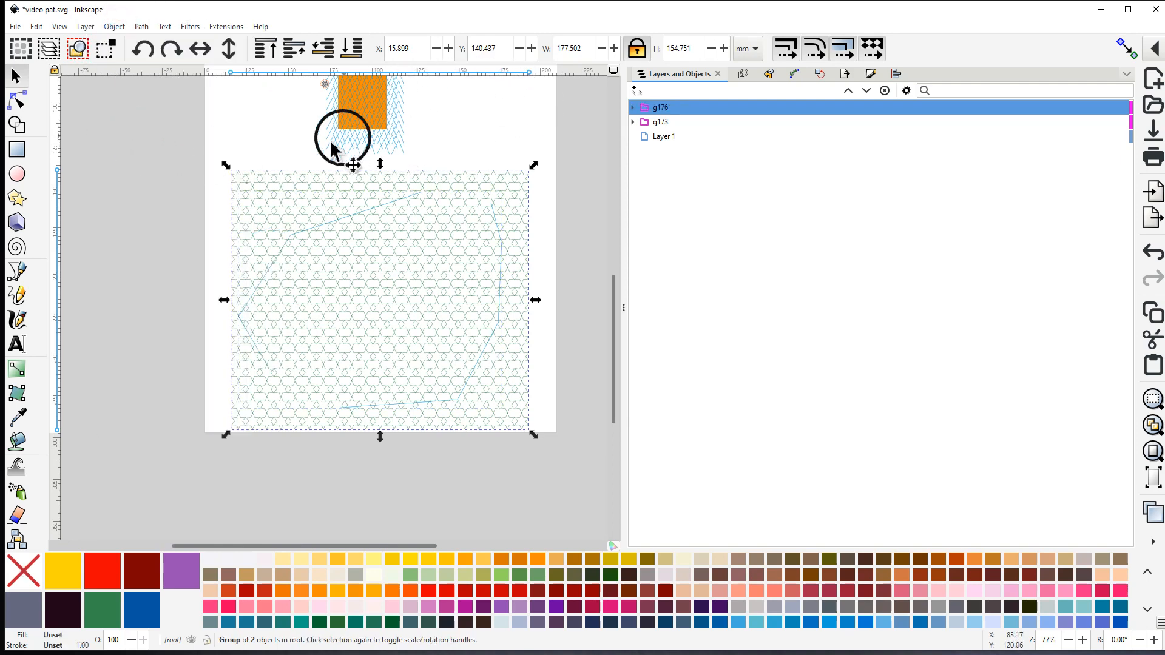
Open the Ink/Stitch simulator for the grouped satin column and star pattern, with its window filling the screen
left_click(225, 27)
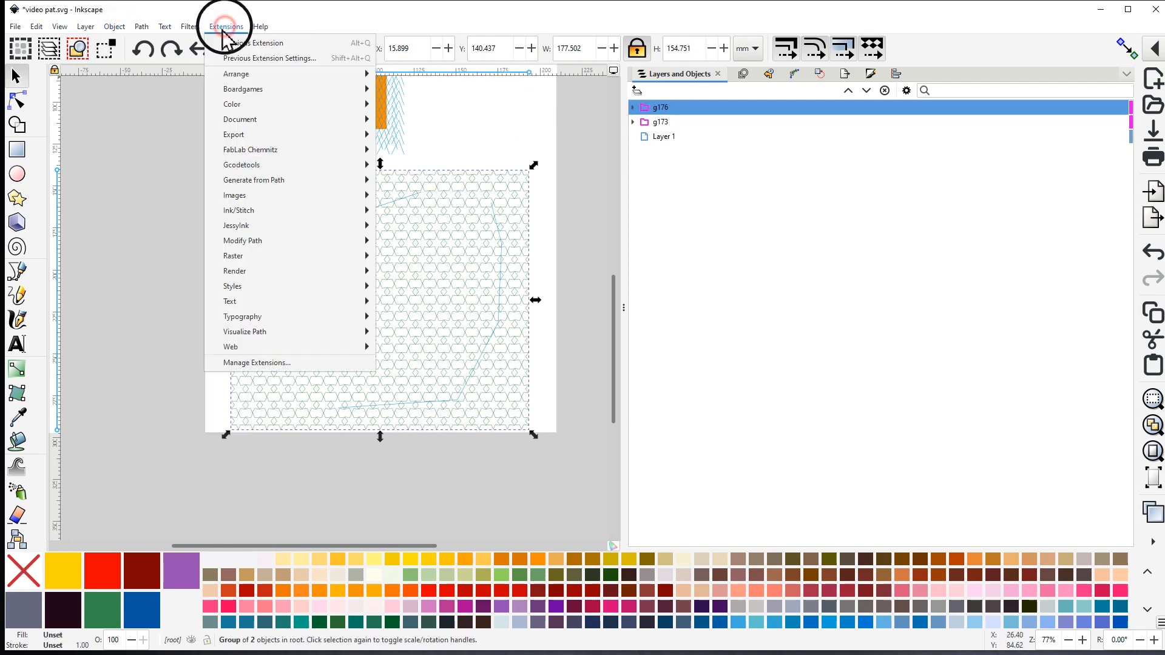
mouse_move(242, 214)
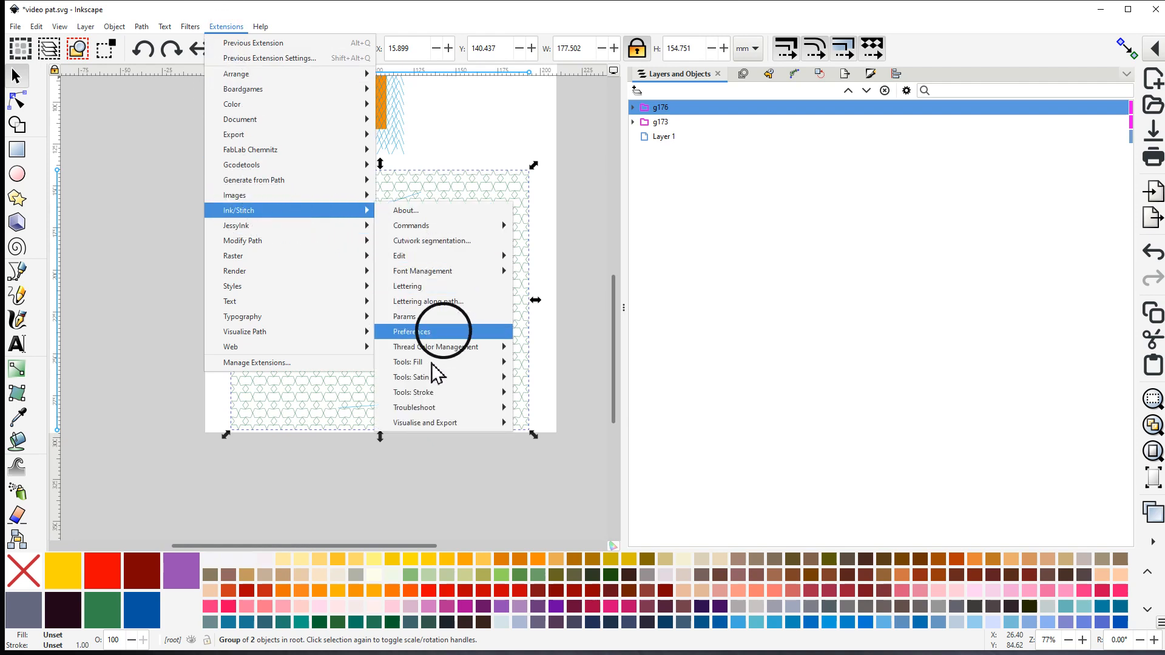
mouse_move(433, 424)
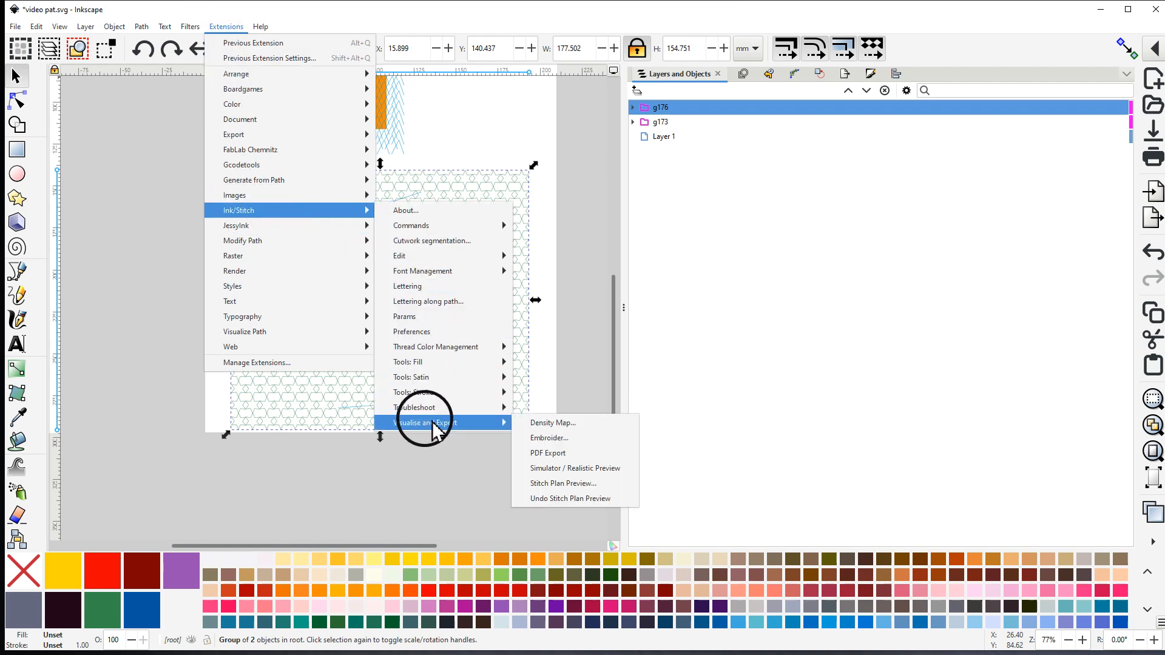
left_click(549, 469)
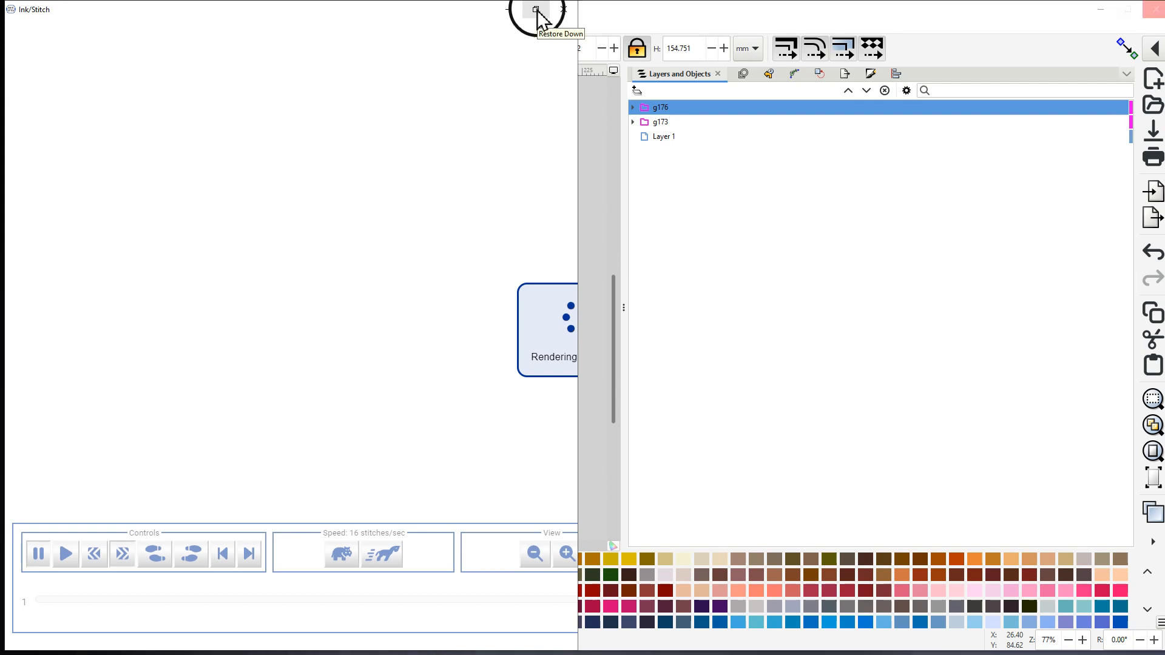
left_click(536, 14)
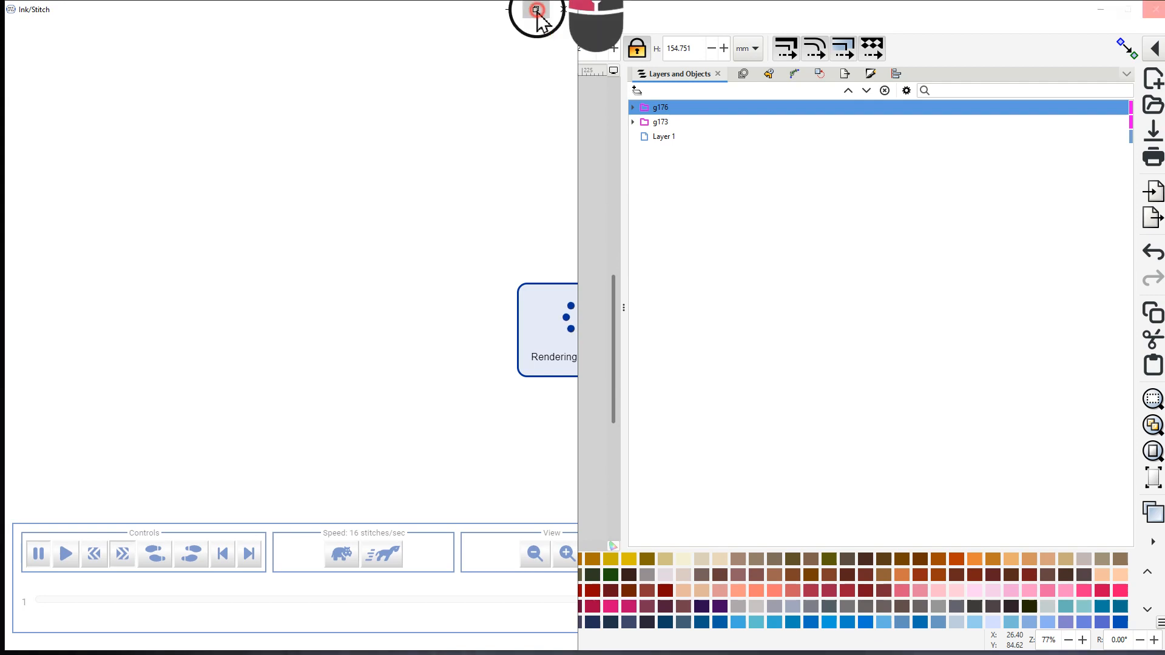
left_click(500, 130)
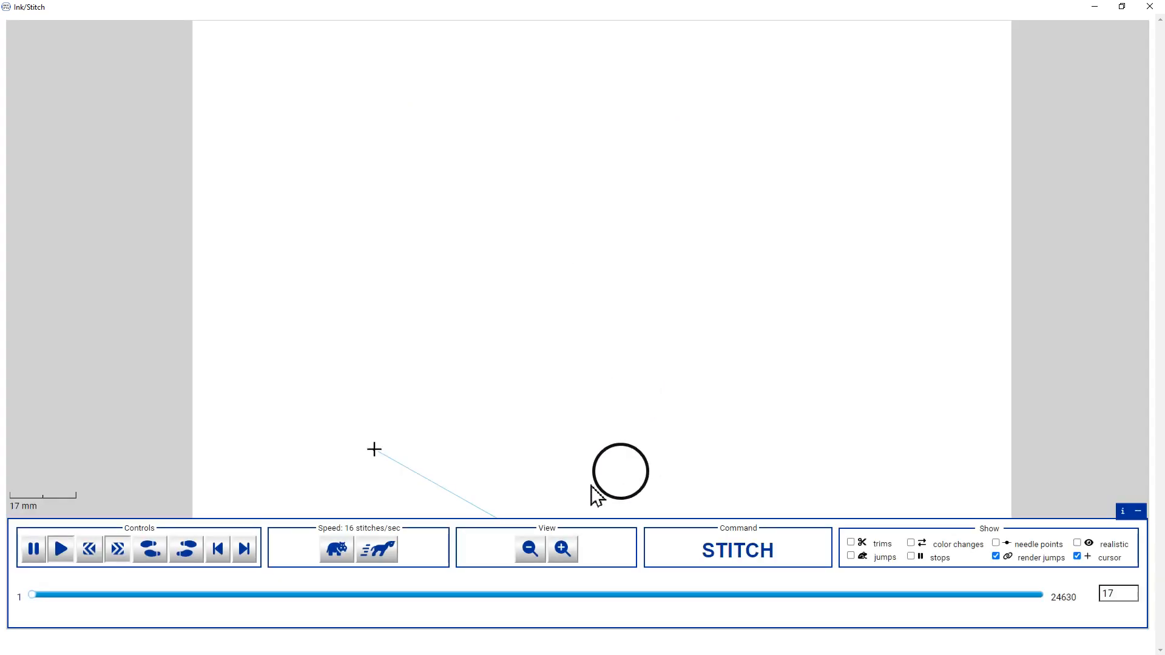
Raise the simulation speed to 8192 stitches/sec and play the satin column's stitching through to the end
left_click(371, 550)
left_click(372, 550)
left_click(372, 550)
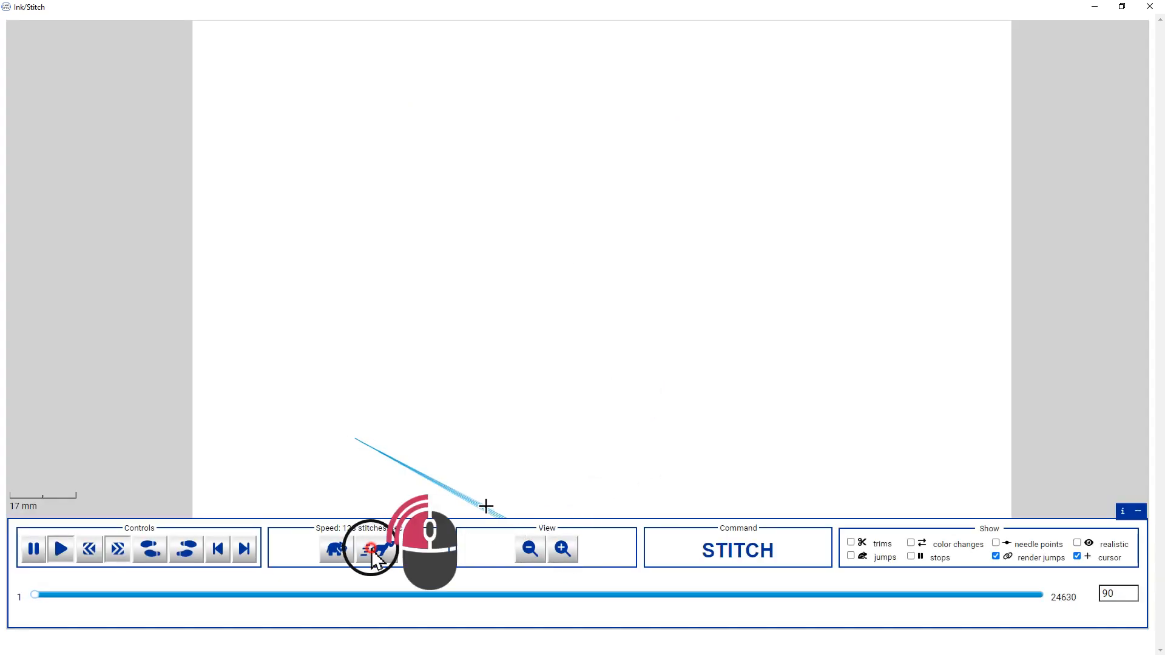
left_click(372, 550)
left_click(371, 550)
left_click(371, 550)
left_click(371, 550)
left_click(371, 550)
left_click(372, 550)
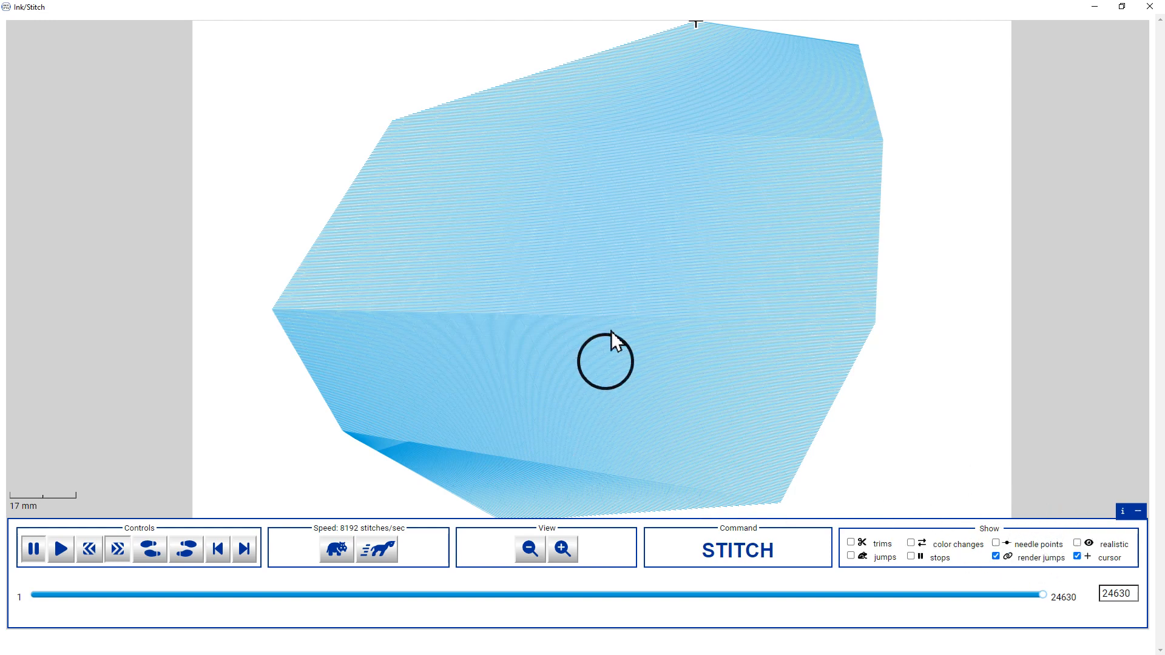
Show the stitches in realistic rendering, examine the star pattern in the satin up close, and close the simulator
left_click(1077, 544)
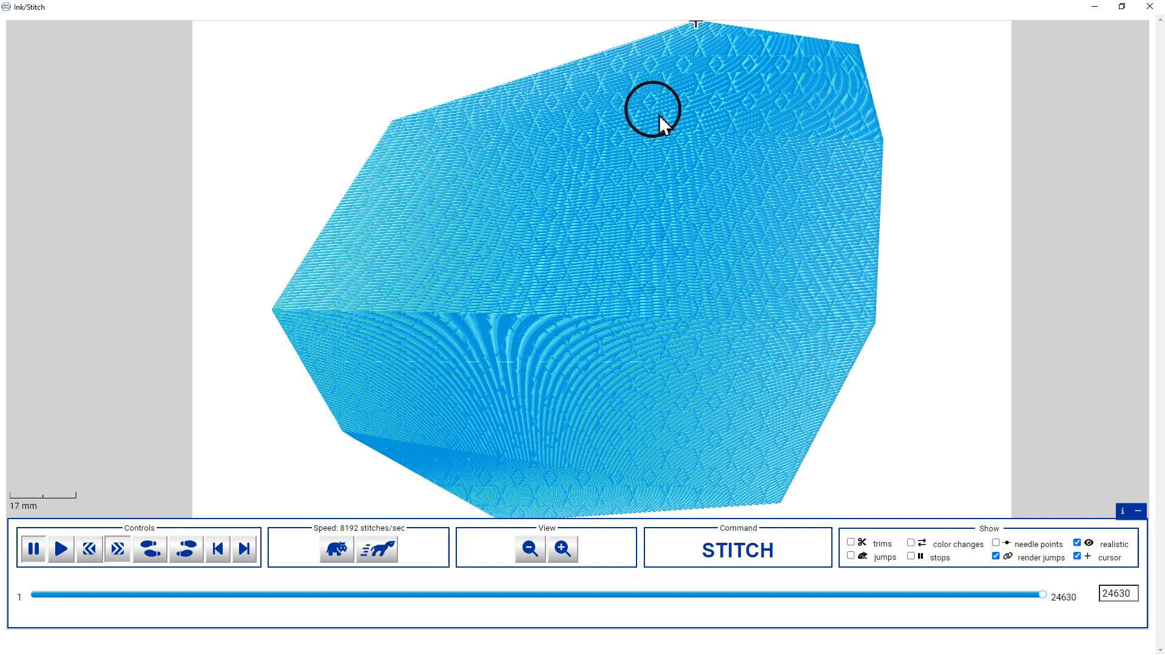
left_click(644, 231)
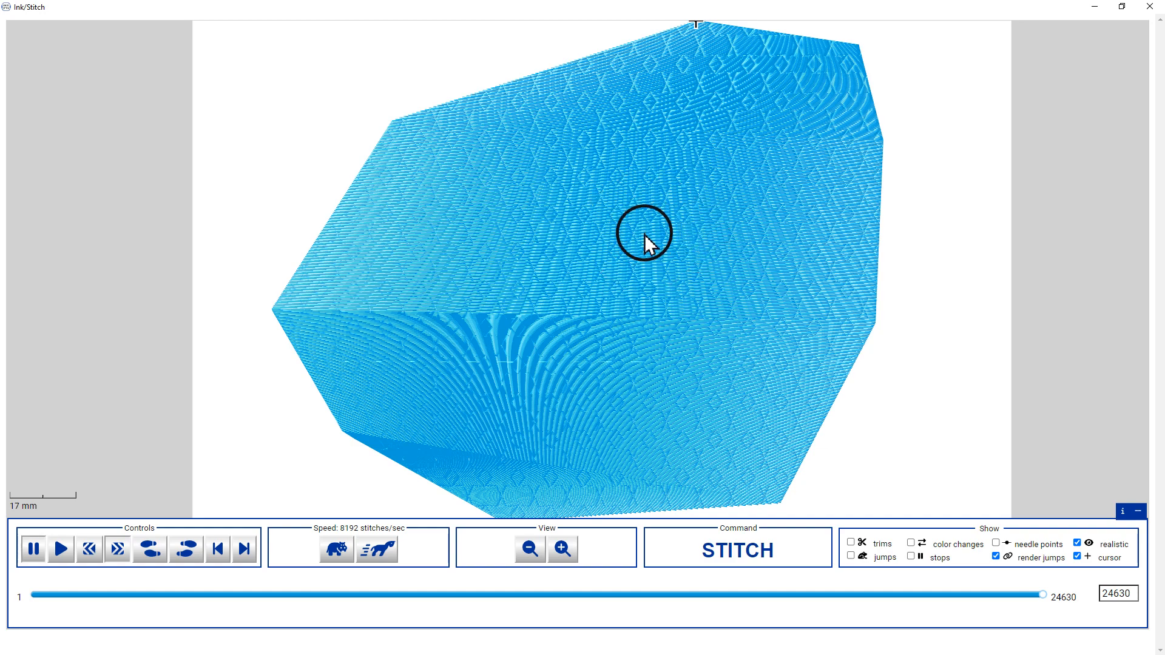
scroll(643, 238, "up", 5)
scroll(635, 246, "up", 4)
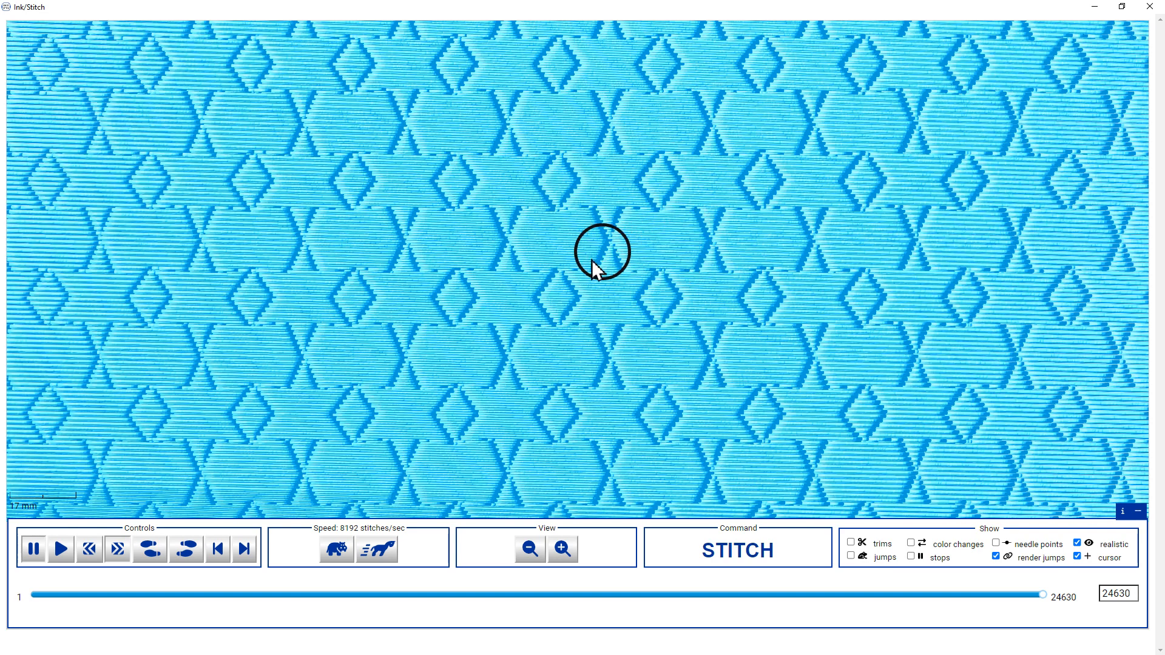
scroll(615, 255, "down", 2)
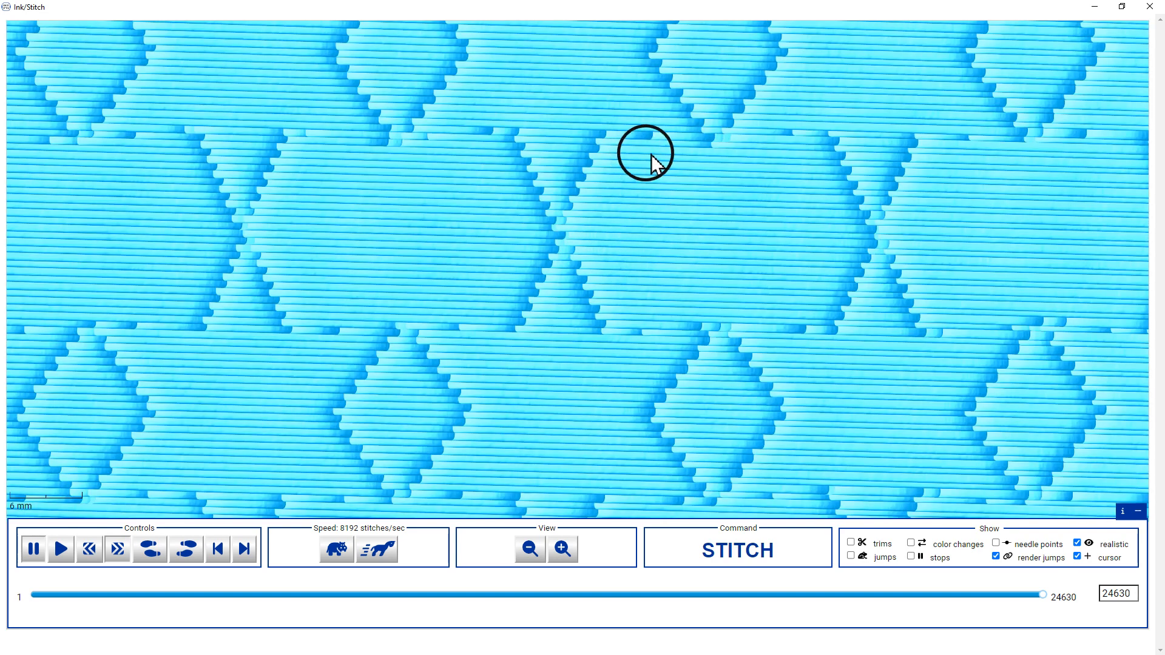
scroll(713, 159, "down", 3)
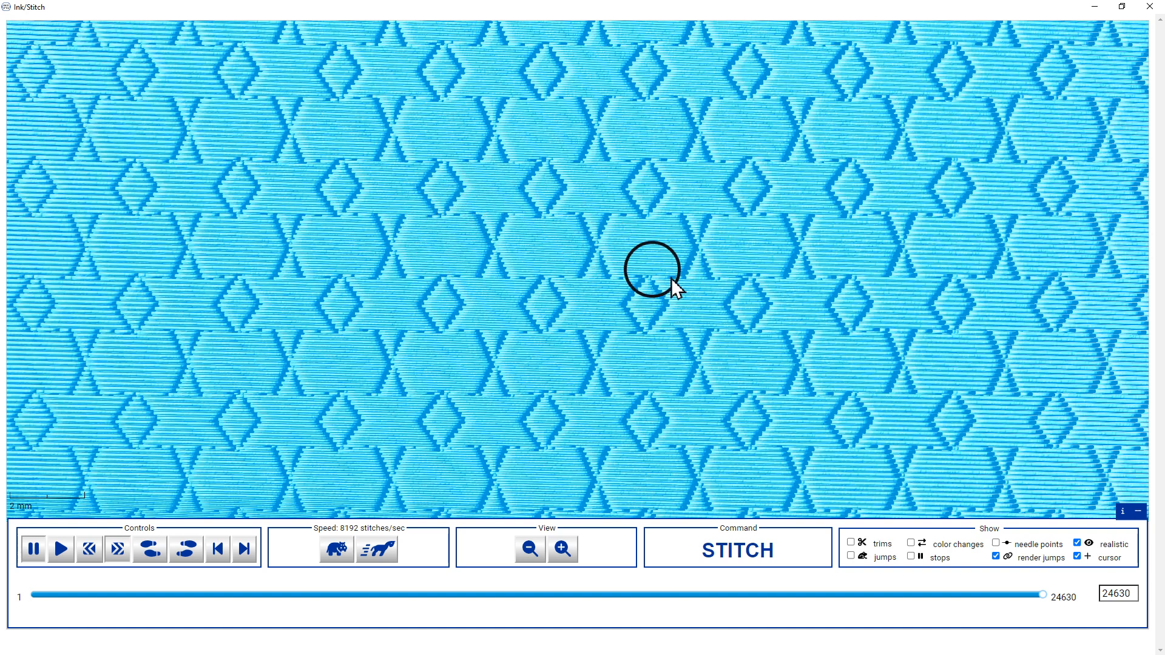
scroll(633, 274, "down", 1)
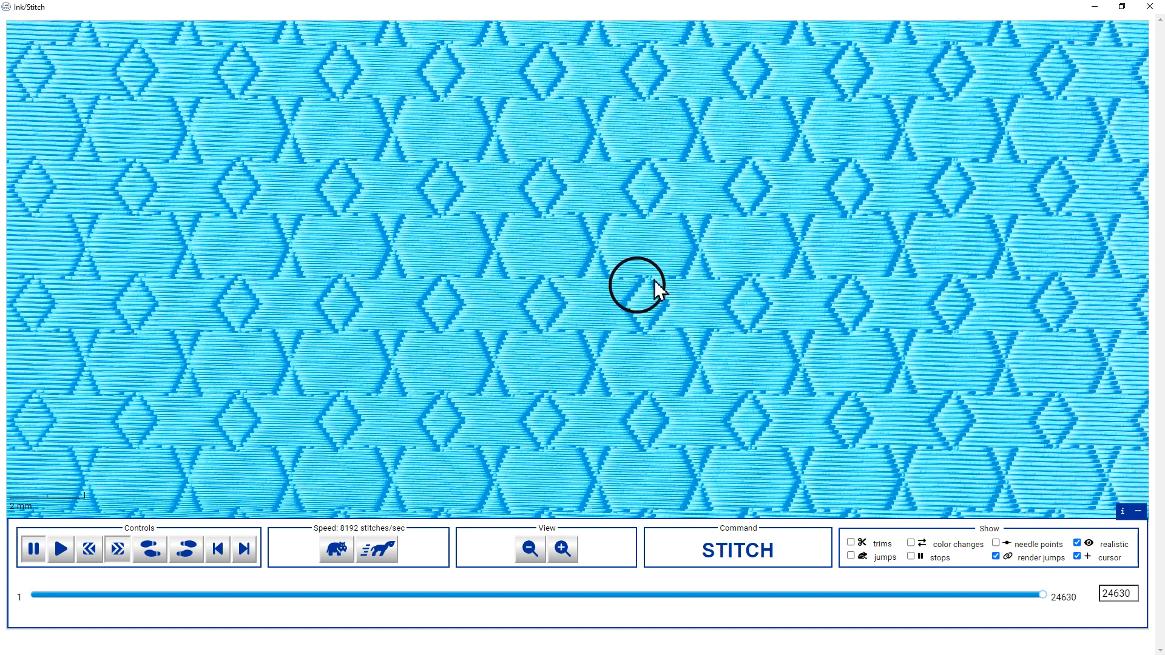
left_click(1150, 9)
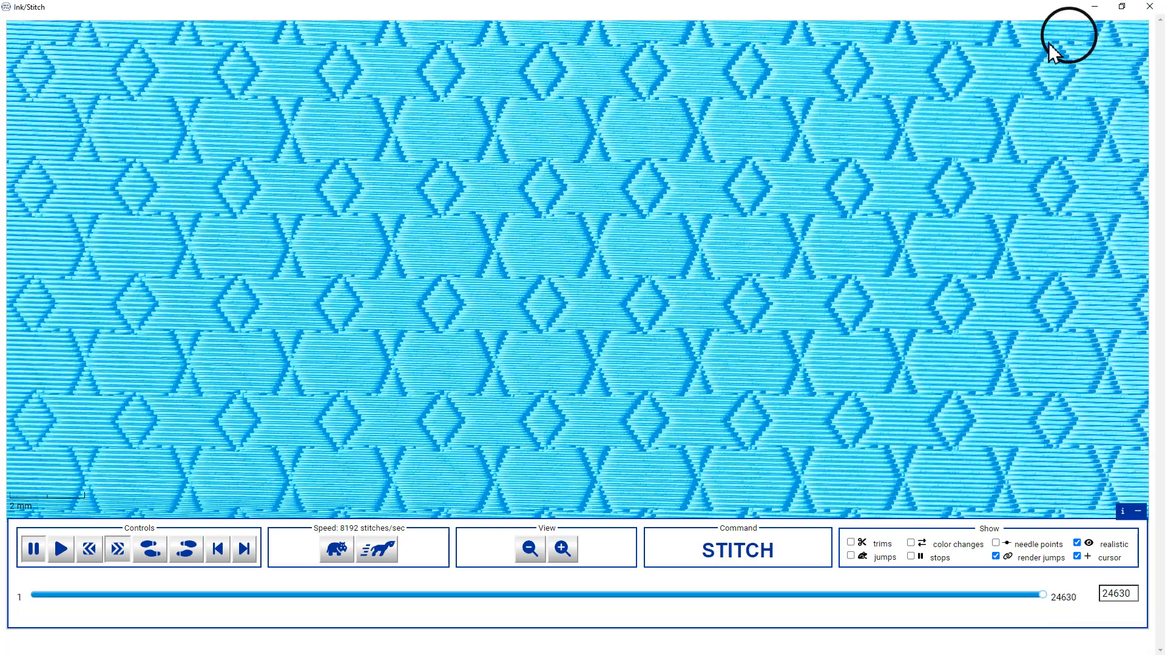